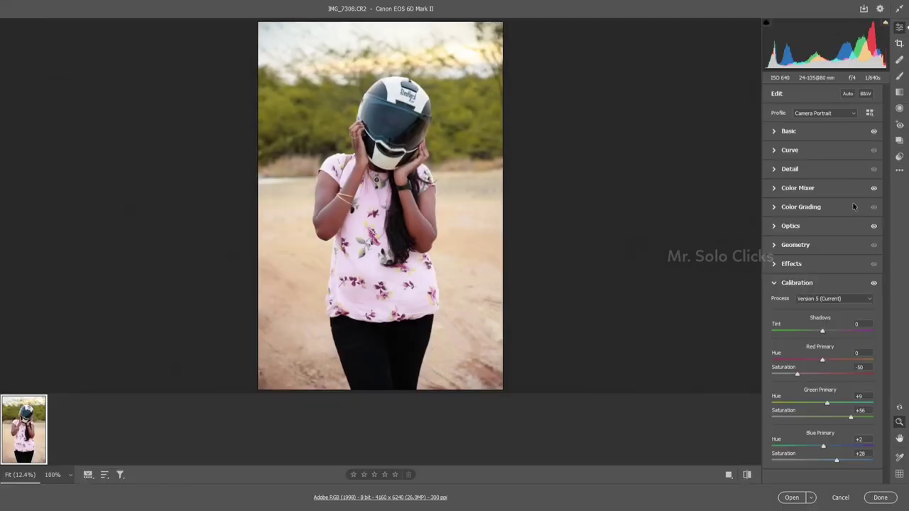
Step: In Basic, cool the white balance to 4600 and reduce the contrast
{"action": "left_click", "coordinate": [787, 132]}
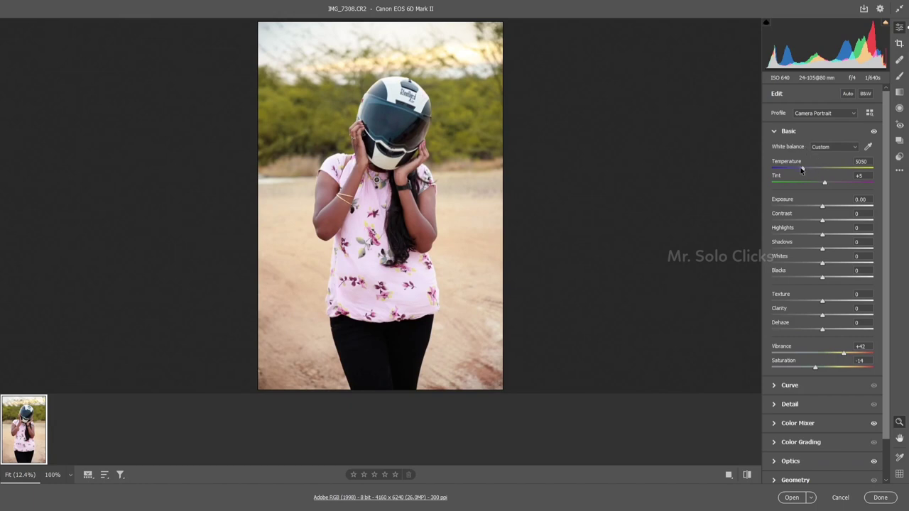
{"action": "left_click_drag", "start_coordinate": [801, 169], "coordinate": [830, 186]}
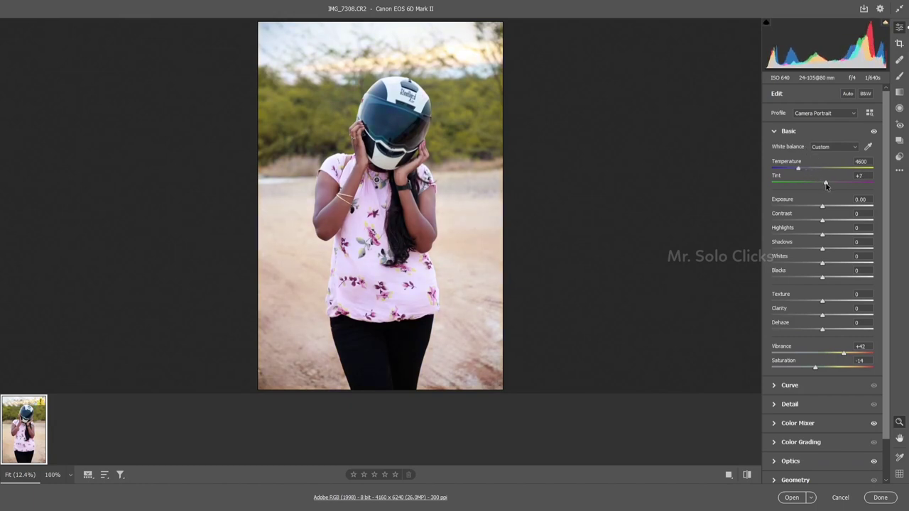
{"action": "mouse_move", "coordinate": [824, 220]}
{"action": "left_mouse_down"}
{"action": "mouse_move", "coordinate": [798, 234]}
{"action": "mouse_move", "coordinate": [812, 248]}
{"action": "mouse_move", "coordinate": [807, 263]}
{"action": "left_mouse_up"}
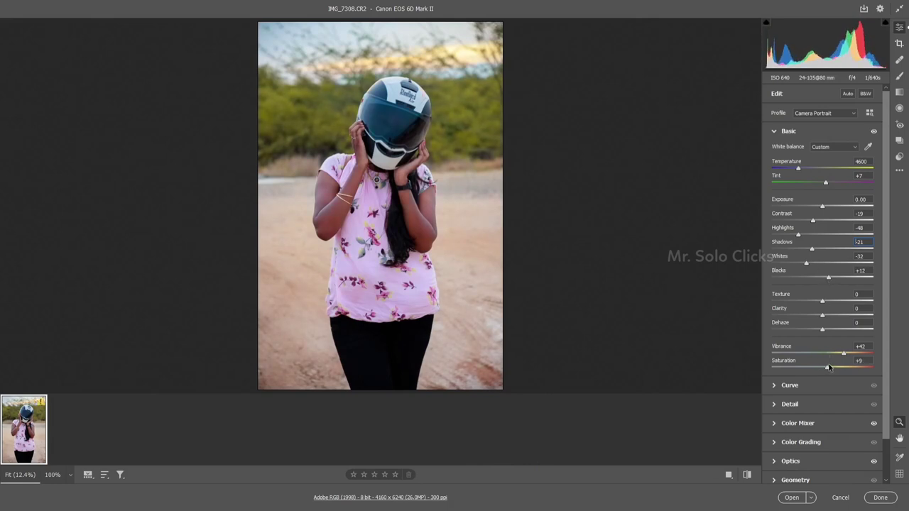
Step: Set Green Primary Hue to +35 and Blue Primary Hue below zero, then open in Photoshop
{"action": "left_click", "coordinate": [803, 442]}
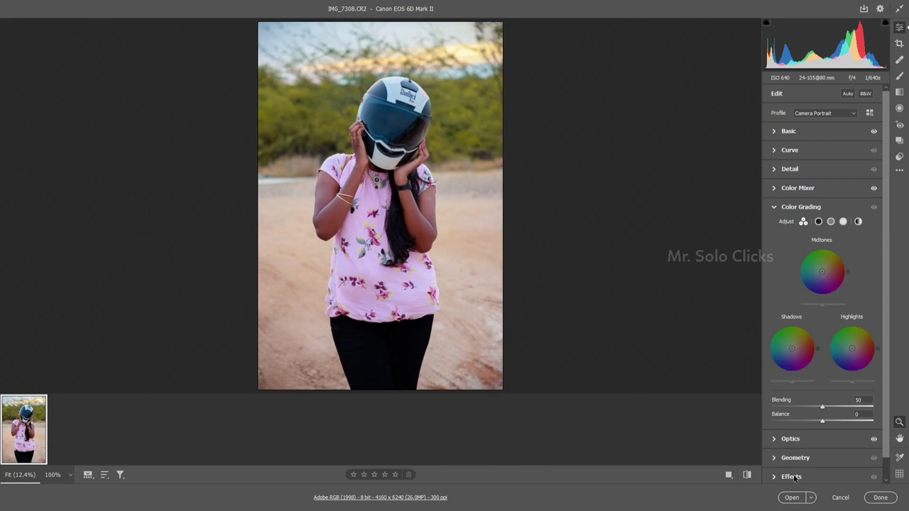
{"action": "left_click", "coordinate": [796, 475]}
{"action": "left_click", "coordinate": [795, 402]}
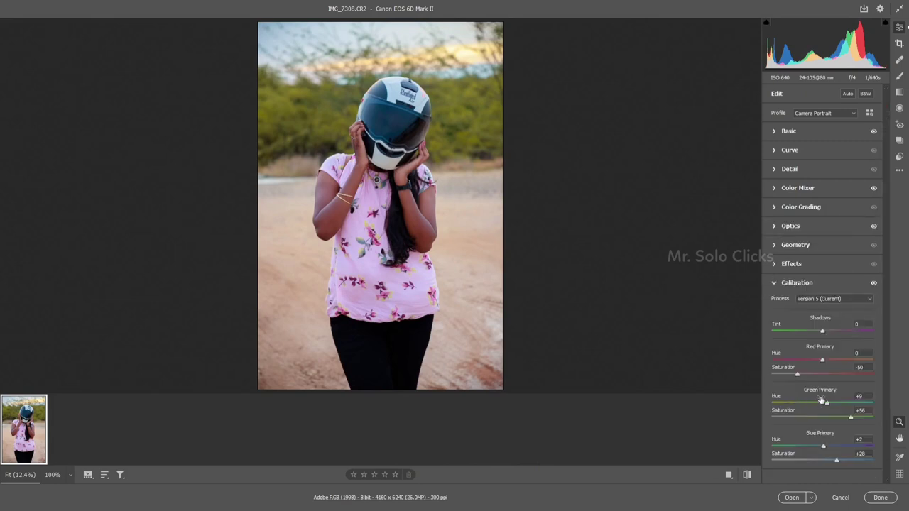
{"action": "left_click_drag", "start_coordinate": [840, 402], "coordinate": [843, 402]}
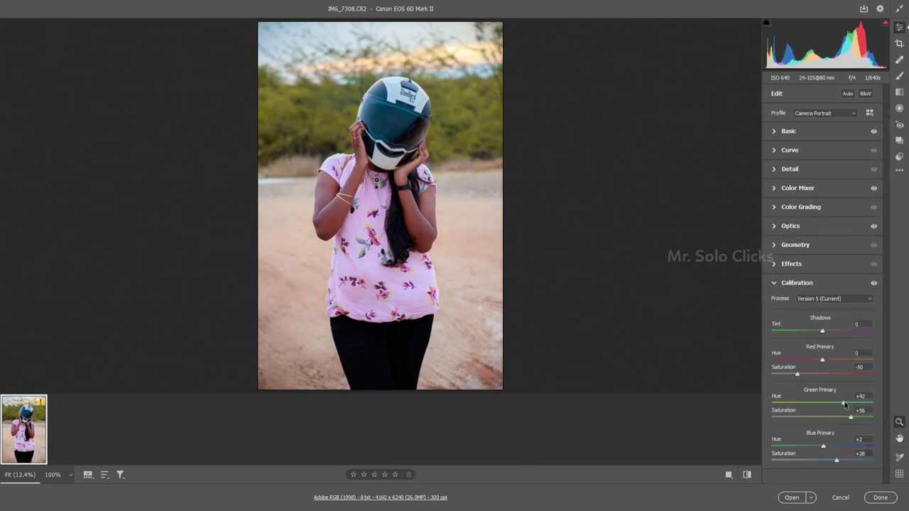
{"action": "left_click_drag", "start_coordinate": [823, 447], "coordinate": [822, 446]}
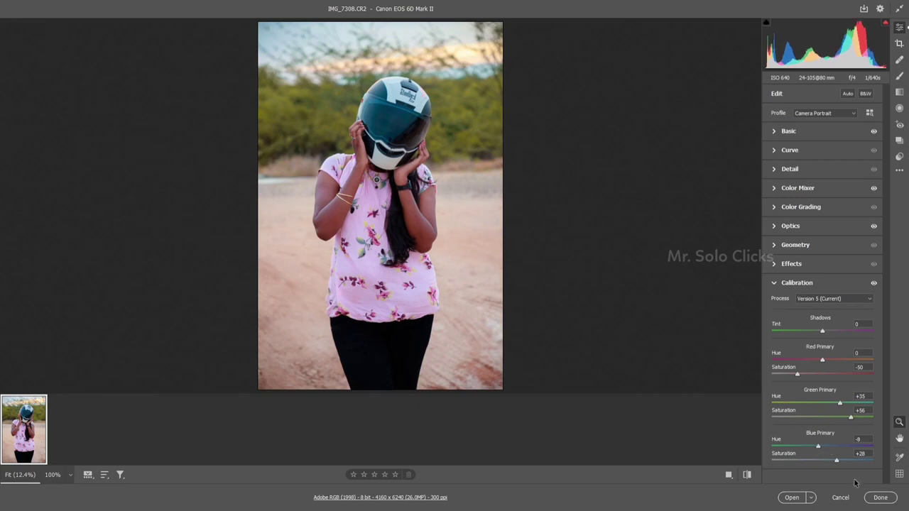
{"action": "left_click", "coordinate": [792, 497]}
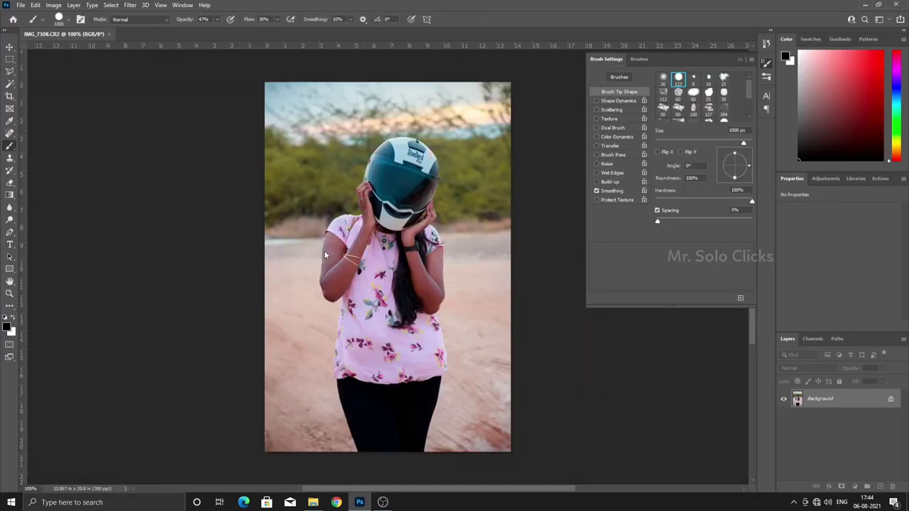
Step: Copy the IMG_7308 photo into the IMG_7271 document as a new layer
{"action": "left_click", "coordinate": [753, 59]}
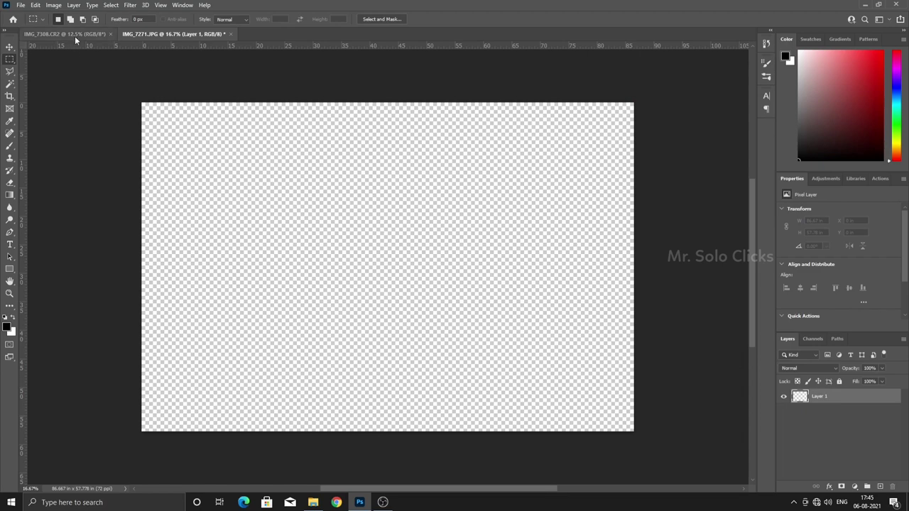
{"action": "key", "text": "v"}
{"action": "left_click", "coordinate": [40, 34]}
{"action": "left_click_drag", "start_coordinate": [285, 174], "coordinate": [422, 241]}
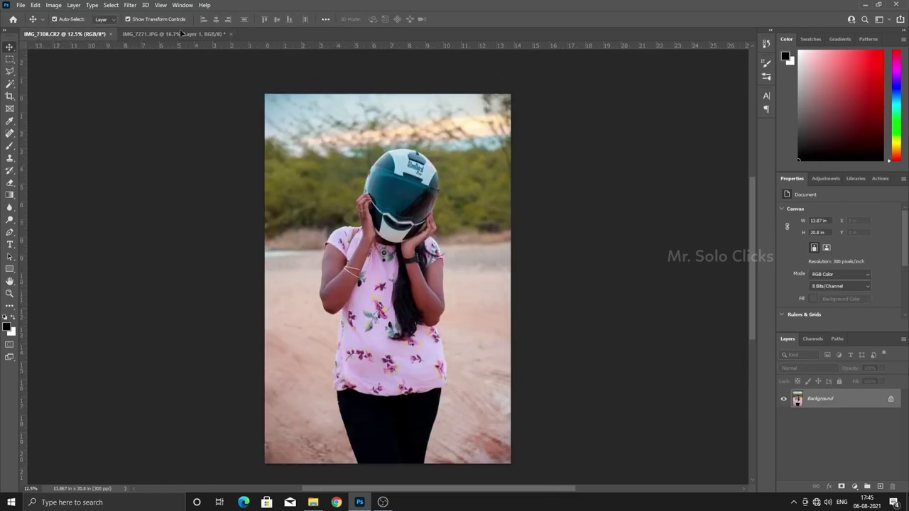
Step: Scale and position the new photo layer to fill the full canvas height
{"action": "key", "text": "ctrl+t"}
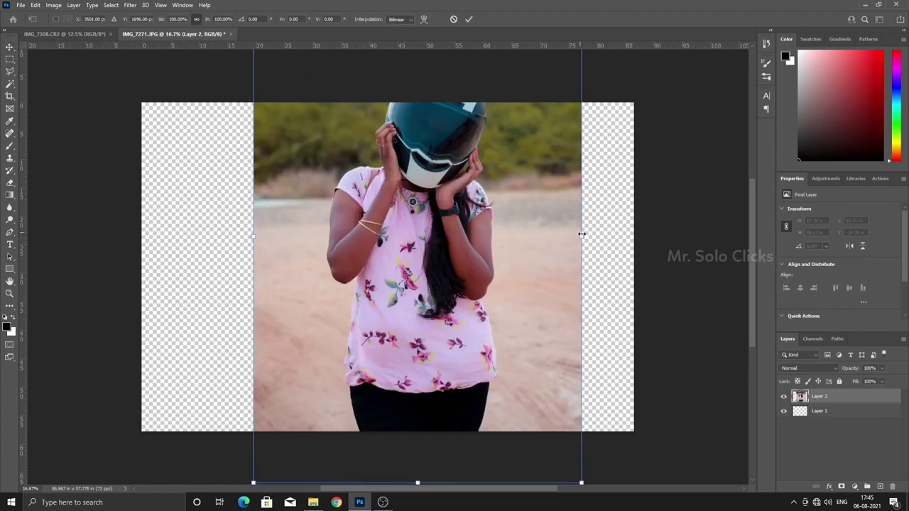
{"action": "left_click_drag", "start_coordinate": [582, 236], "coordinate": [452, 236]}
{"action": "mouse_move", "coordinate": [422, 280]}
{"action": "left_mouse_down"}
{"action": "mouse_move", "coordinate": [419, 305]}
{"action": "mouse_move", "coordinate": [429, 302]}
{"action": "left_mouse_up"}
{"action": "left_click_drag", "start_coordinate": [375, 407], "coordinate": [374, 431]}
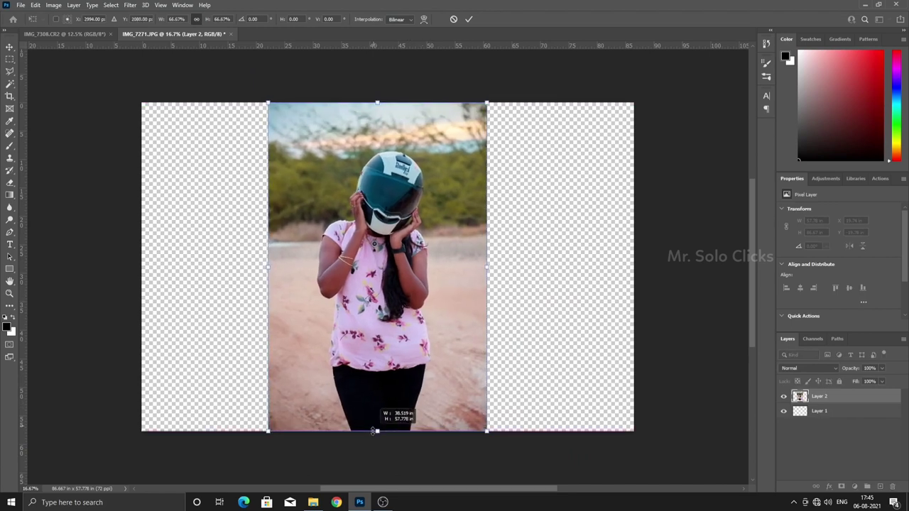
{"action": "key", "text": "Return"}
{"action": "left_click", "coordinate": [64, 34]}
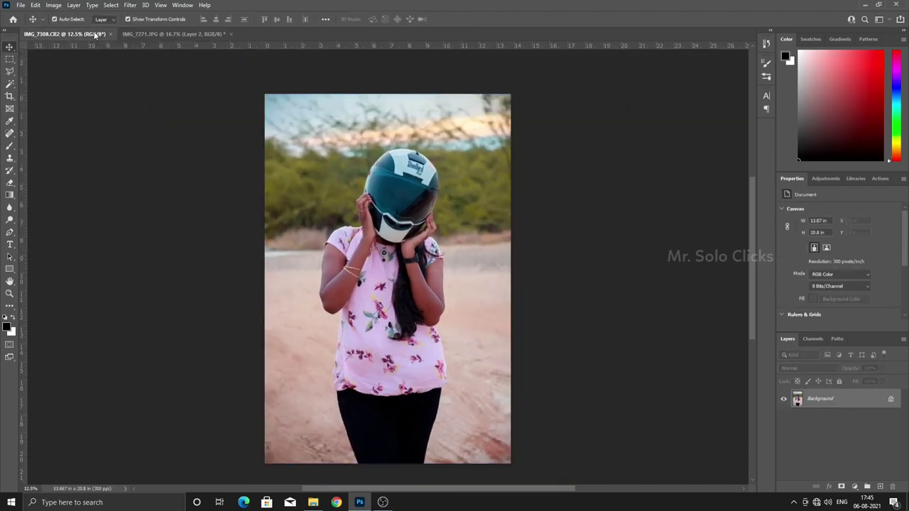
{"action": "left_click", "coordinate": [170, 34]}
{"action": "left_click", "coordinate": [9, 59]}
Step: Content-aware fill the empty strips to the right and left of the photo
{"action": "left_click_drag", "start_coordinate": [647, 80], "coordinate": [474, 432]}
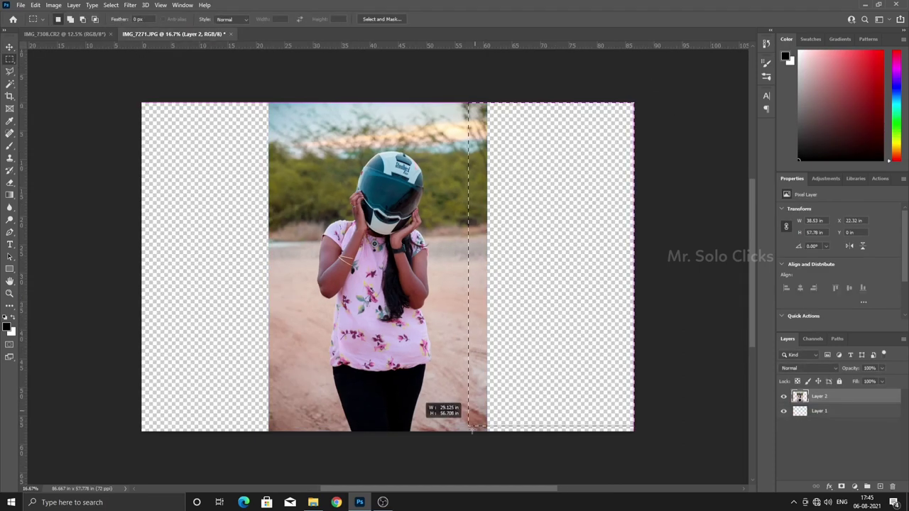
{"action": "right_click", "coordinate": [486, 172]}
{"action": "left_click", "coordinate": [517, 287]}
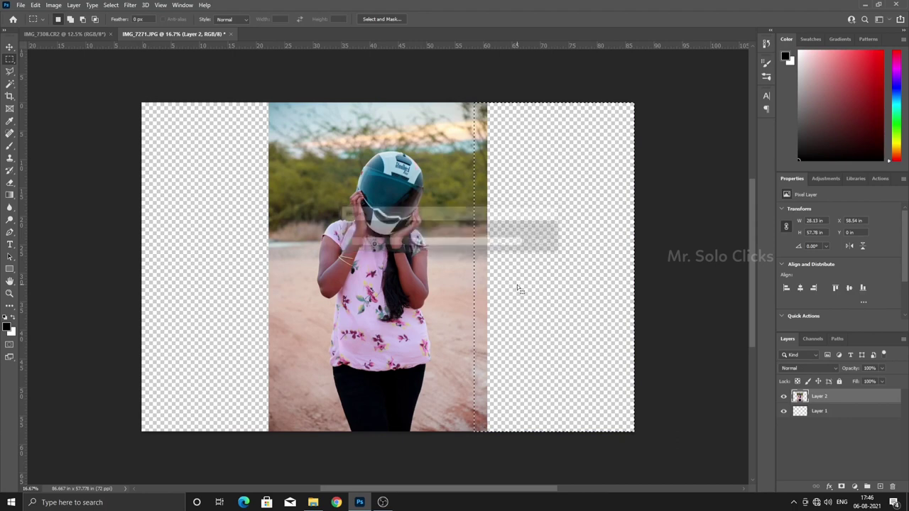
{"action": "left_click_drag", "start_coordinate": [130, 86], "coordinate": [274, 382]}
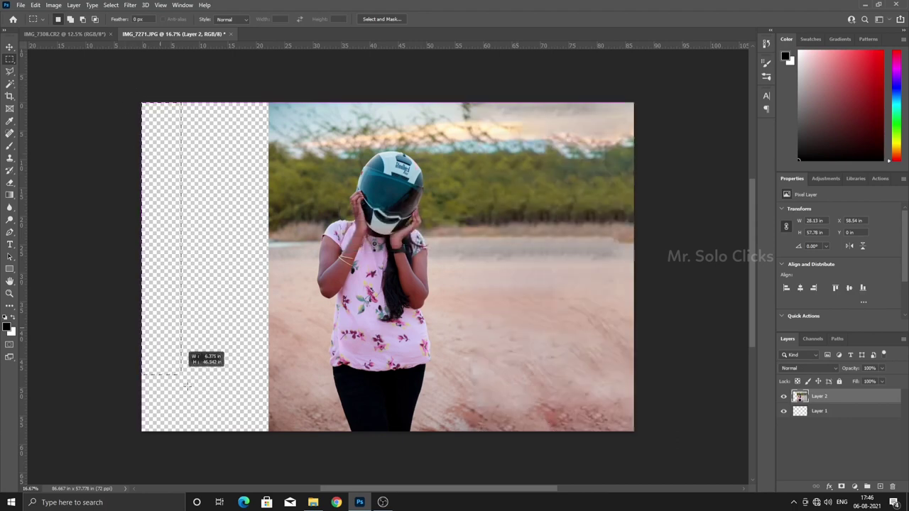
{"action": "right_click", "coordinate": [233, 263]}
{"action": "left_click", "coordinate": [273, 378]}
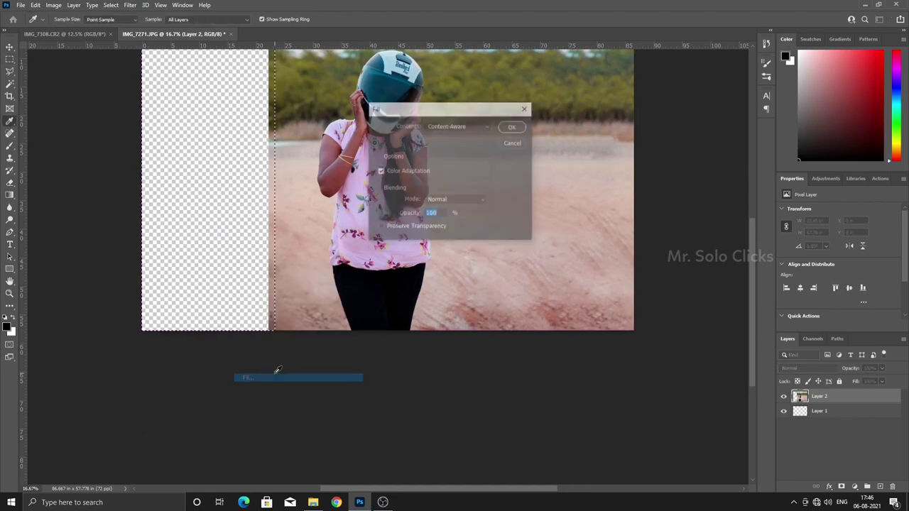
{"action": "key", "text": "Return"}
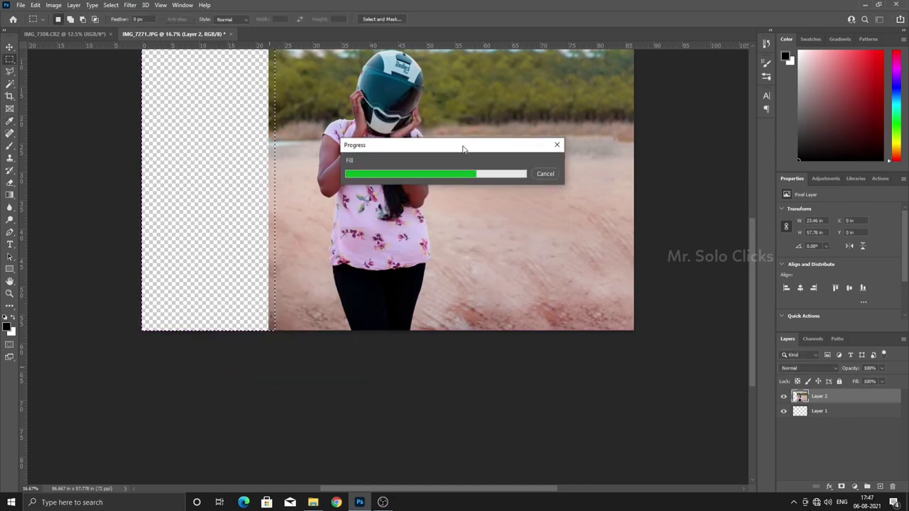
{"action": "scroll", "coordinate": [422, 196], "scroll_direction": "up", "scroll_amount": 3}
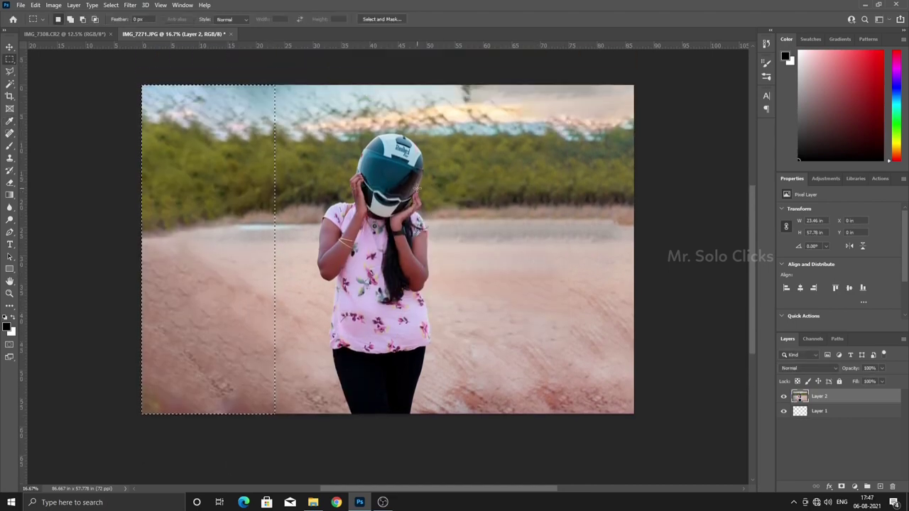
{"action": "key", "text": "ctrl+d"}
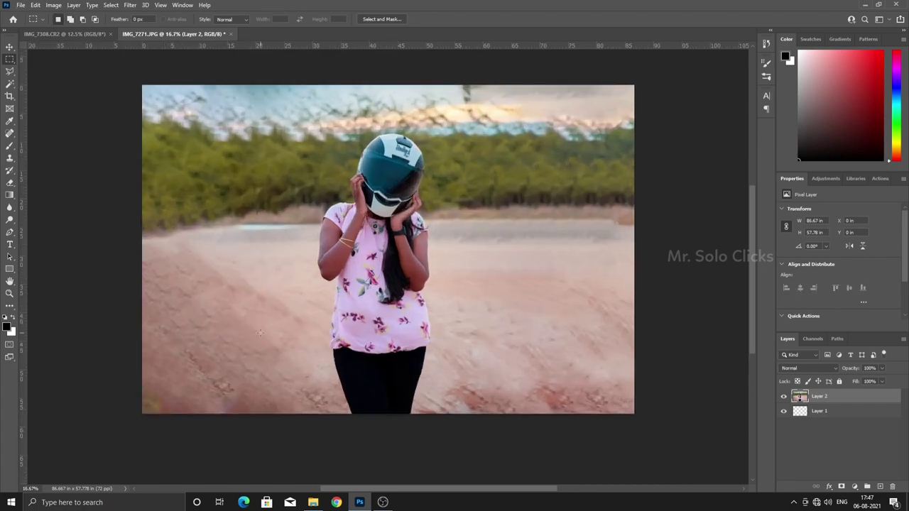
Step: Content-aware fill the leftover patches in the bottom-left corner
{"action": "left_click_drag", "start_coordinate": [260, 333], "coordinate": [135, 490]}
{"action": "right_click", "coordinate": [183, 346]}
{"action": "left_click", "coordinate": [258, 270]}
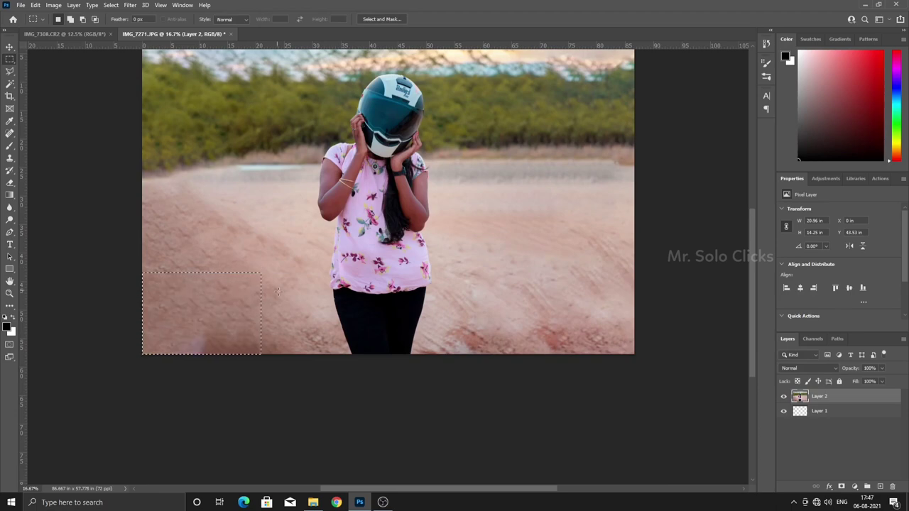
{"action": "left_click_drag", "start_coordinate": [299, 314], "coordinate": [187, 377]}
{"action": "right_click", "coordinate": [237, 345]}
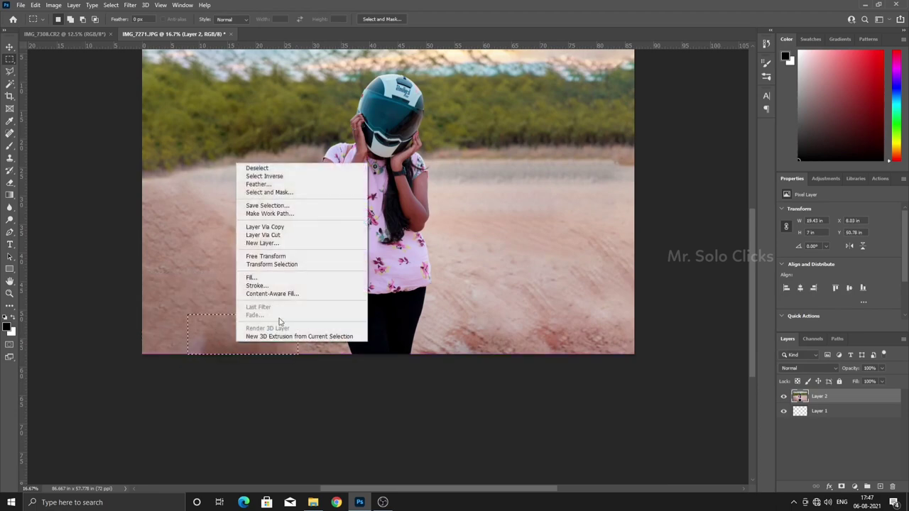
{"action": "left_click", "coordinate": [314, 278]}
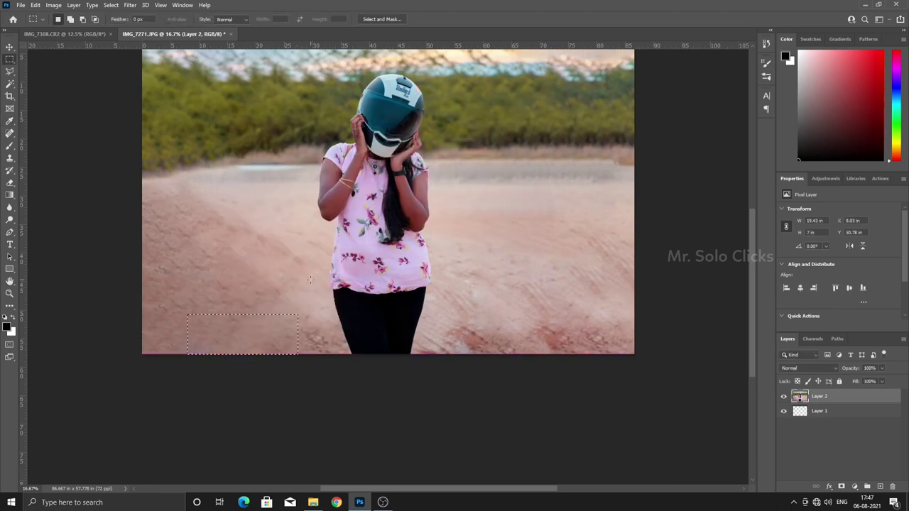
{"action": "left_click_drag", "start_coordinate": [476, 154], "coordinate": [469, 244]}
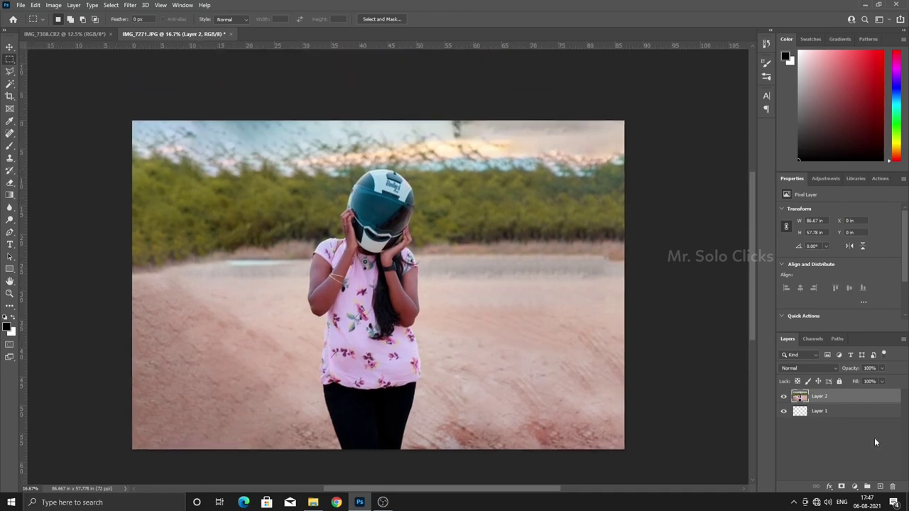
Step: Select the woman with Select Subject and inspect the selection edge around her hand
{"action": "left_click", "coordinate": [803, 316]}
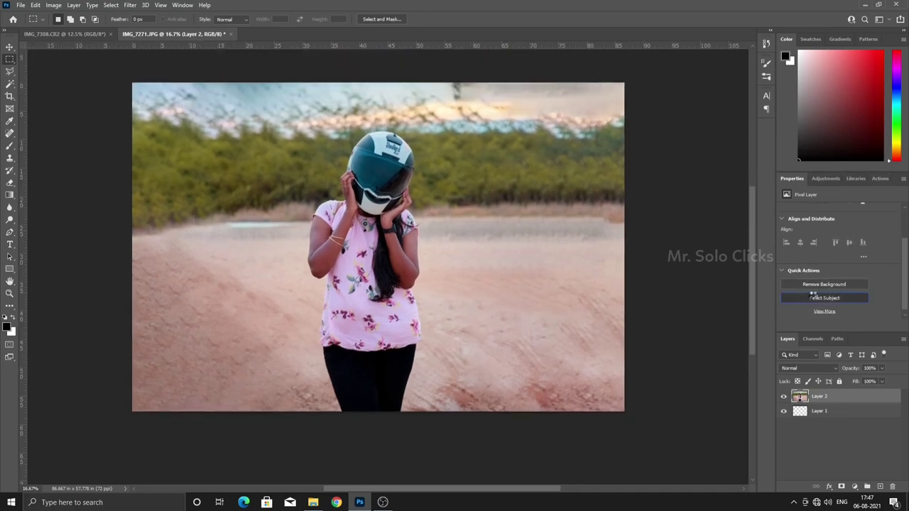
{"action": "left_click", "coordinate": [814, 296]}
{"action": "scroll", "coordinate": [455, 165], "scroll_direction": "up", "scroll_amount": 3}
{"action": "scroll", "coordinate": [456, 165], "scroll_direction": "up", "scroll_amount": 3}
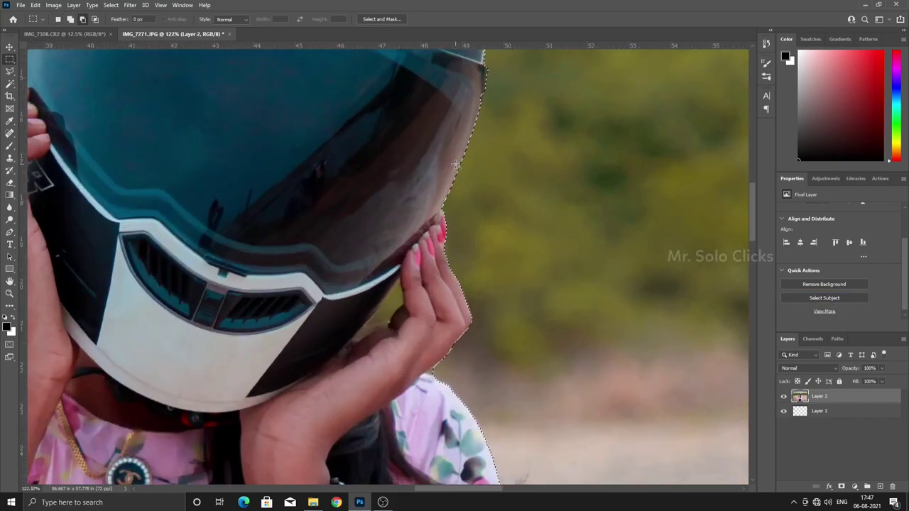
{"action": "scroll", "coordinate": [402, 305], "scroll_direction": "up", "scroll_amount": 1}
{"action": "left_click_drag", "start_coordinate": [402, 305], "coordinate": [431, 152]}
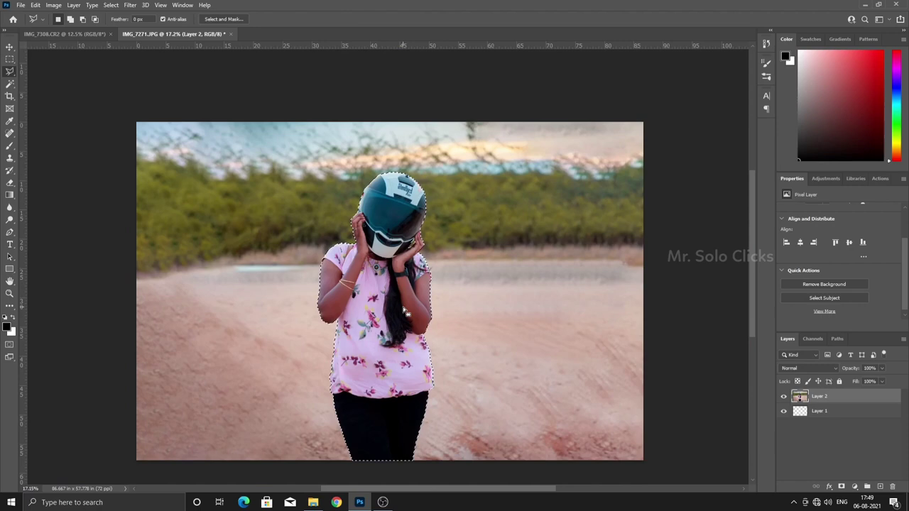
Step: Feather the selection by 1 px and copy the girl onto a new layer
{"action": "right_click", "coordinate": [405, 311]}
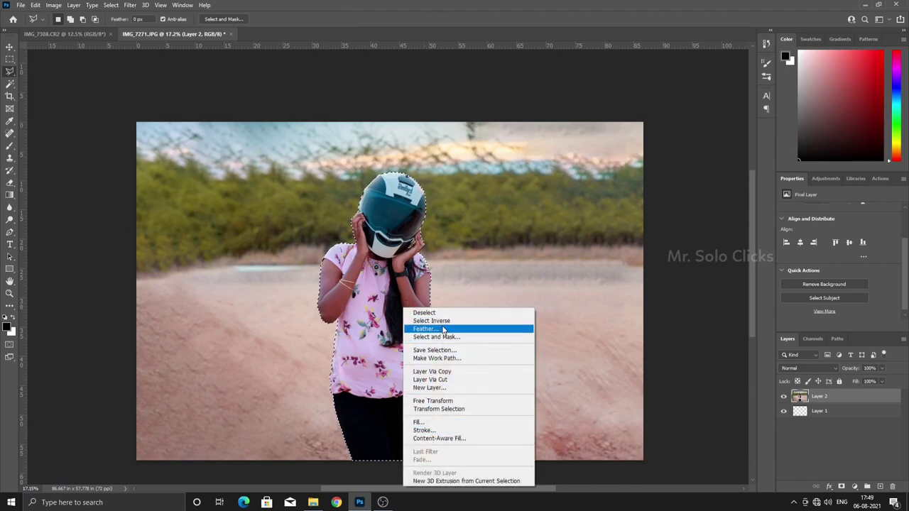
{"action": "left_click", "coordinate": [443, 330]}
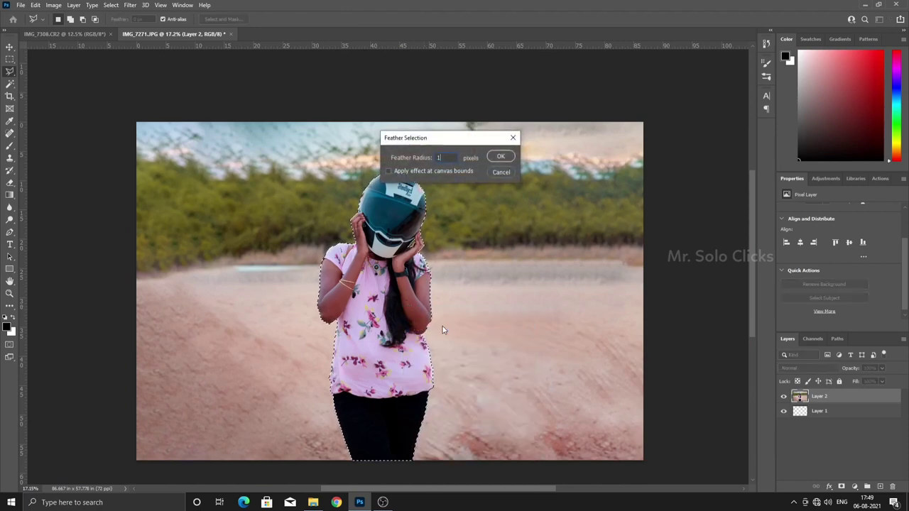
{"action": "key", "text": "Return"}
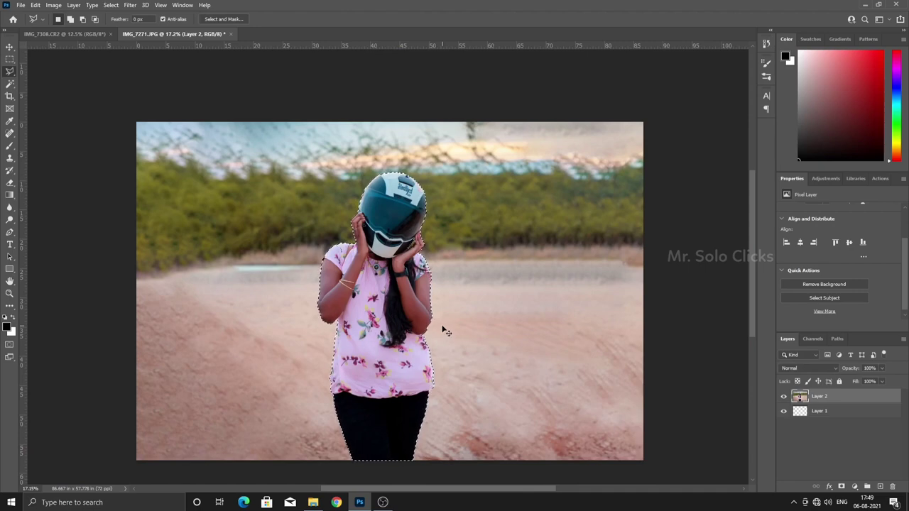
{"action": "key", "text": "ctrl+j"}
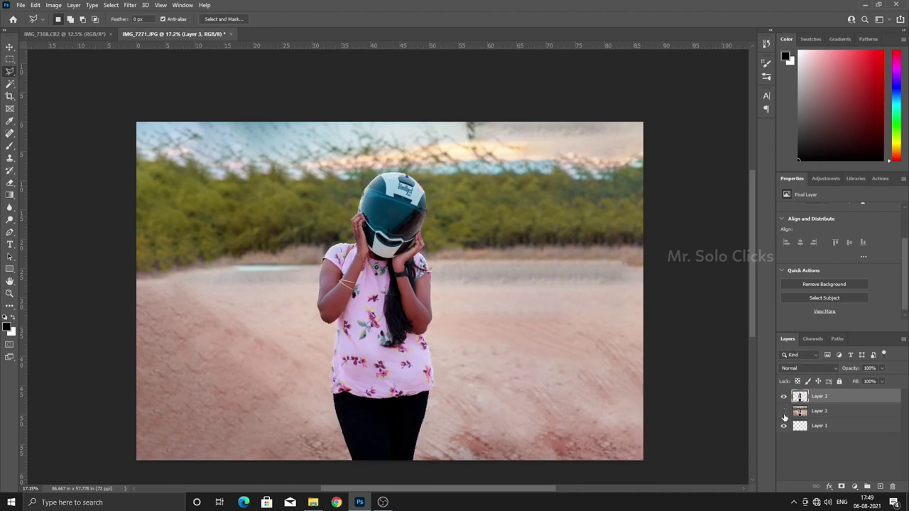
Step: Hide and restore the background photo to check the cut-out, then fit the image on screen
{"action": "left_click", "coordinate": [784, 411]}
{"action": "scroll", "coordinate": [381, 239], "scroll_direction": "up", "scroll_amount": 5}
{"action": "scroll", "coordinate": [382, 242], "scroll_direction": "up", "scroll_amount": 3}
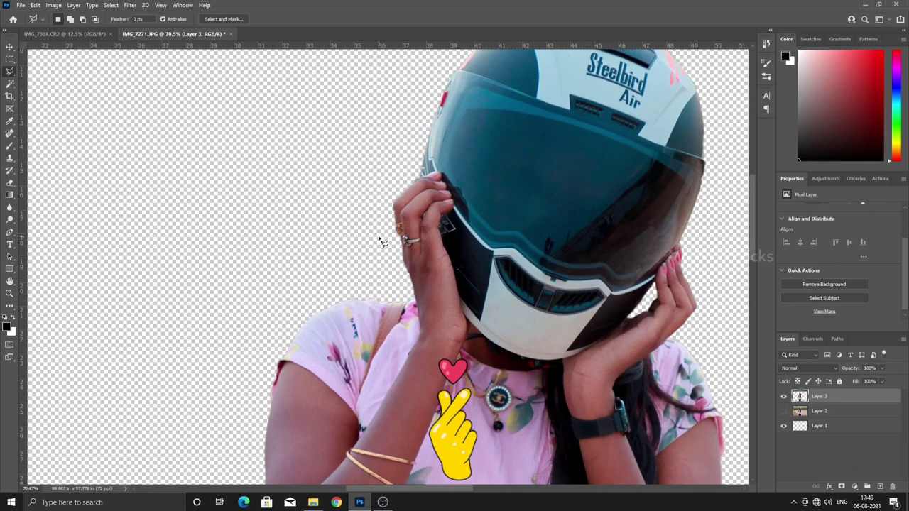
{"action": "scroll", "coordinate": [382, 242], "scroll_direction": "down", "scroll_amount": 3}
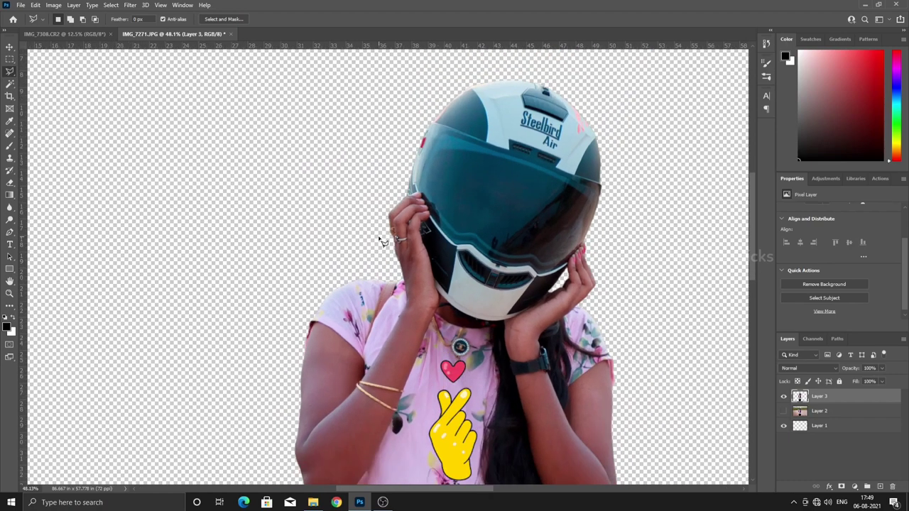
{"action": "scroll", "coordinate": [382, 241], "scroll_direction": "down", "scroll_amount": 1}
{"action": "scroll", "coordinate": [381, 241], "scroll_direction": "down", "scroll_amount": 3}
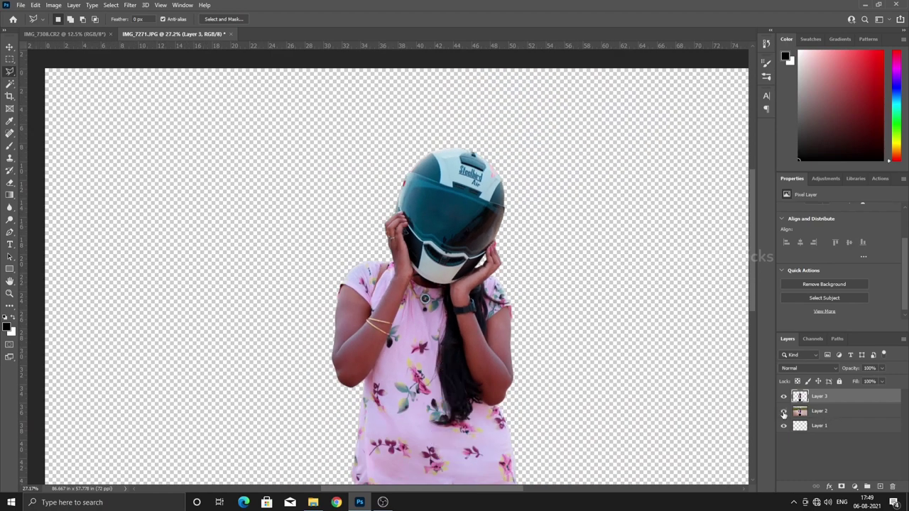
{"action": "left_click", "coordinate": [784, 411]}
{"action": "left_click", "coordinate": [820, 412]}
{"action": "key", "text": "ctrl+0"}
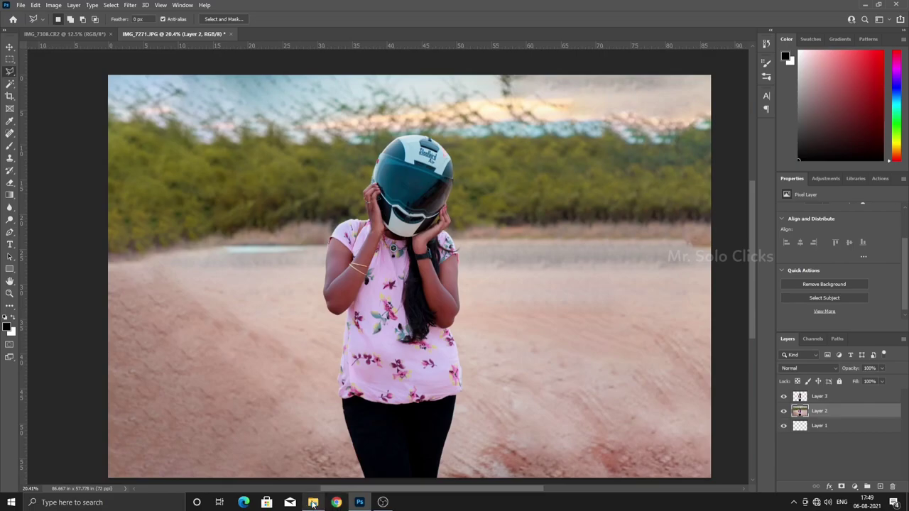
Step: Open the pink angel-wings PNG from the overlay folder in Photoshop
{"action": "left_click", "coordinate": [312, 503]}
{"action": "left_click", "coordinate": [454, 80]}
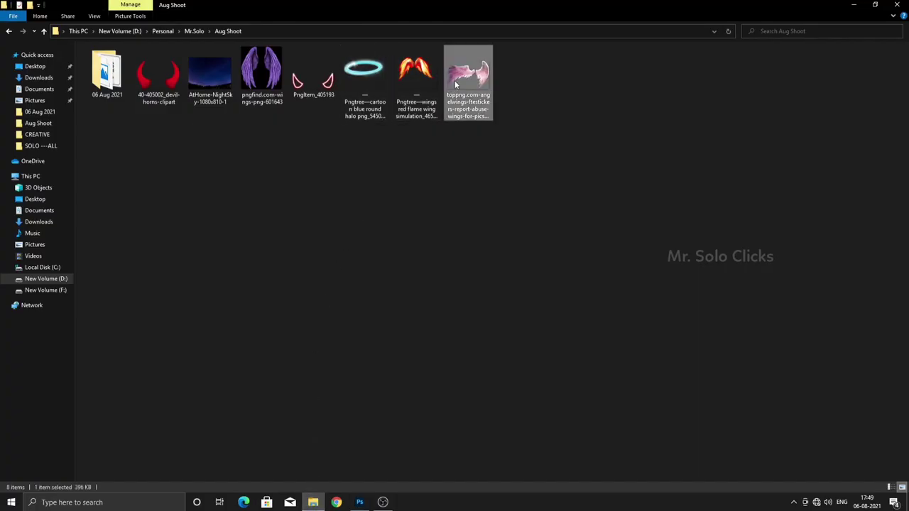
{"action": "mouse_move", "coordinate": [455, 80]}
{"action": "left_mouse_down"}
{"action": "mouse_move", "coordinate": [340, 152]}
{"action": "mouse_move", "coordinate": [405, 34]}
{"action": "left_mouse_up"}
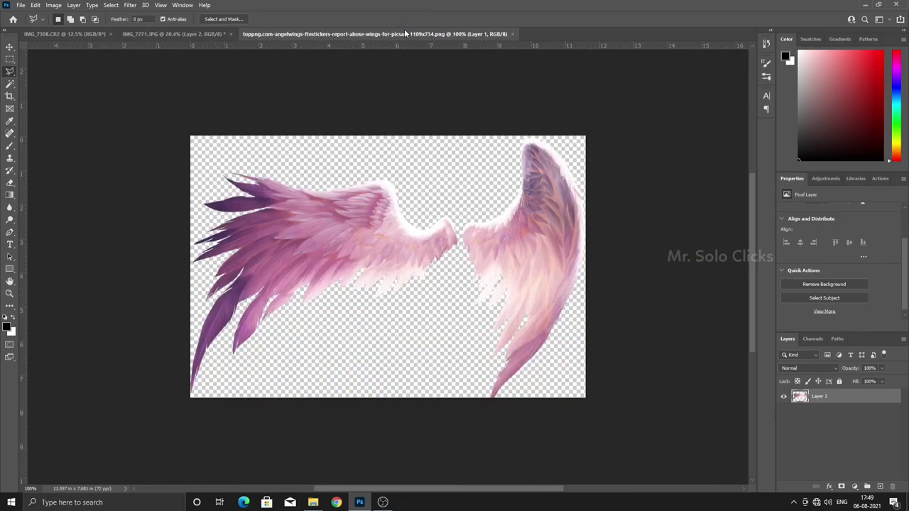
Step: Bring the wings into the girl photo and enlarge them across her shoulders
{"action": "key", "text": "v"}
{"action": "mouse_move", "coordinate": [381, 252]}
{"action": "left_mouse_down"}
{"action": "mouse_move", "coordinate": [284, 49]}
{"action": "mouse_move", "coordinate": [213, 34]}
{"action": "left_mouse_up"}
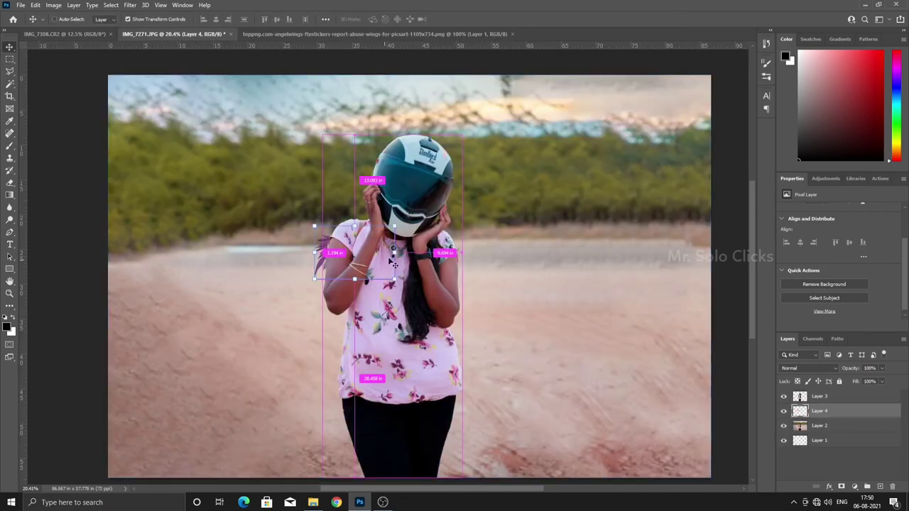
{"action": "left_click_drag", "start_coordinate": [355, 256], "coordinate": [359, 257]}
{"action": "key", "text": "ctrl+t"}
{"action": "left_click_drag", "start_coordinate": [206, 23], "coordinate": [392, 112]}
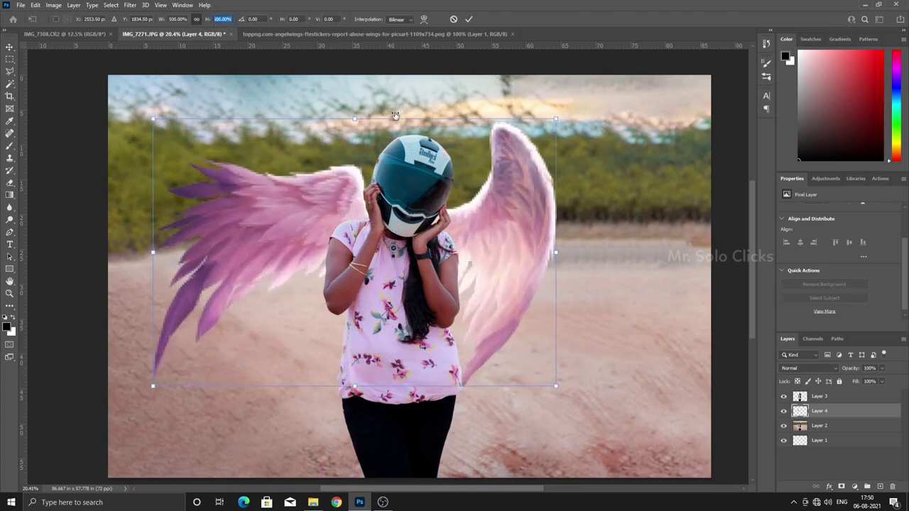
{"action": "left_click_drag", "start_coordinate": [384, 209], "coordinate": [390, 217]}
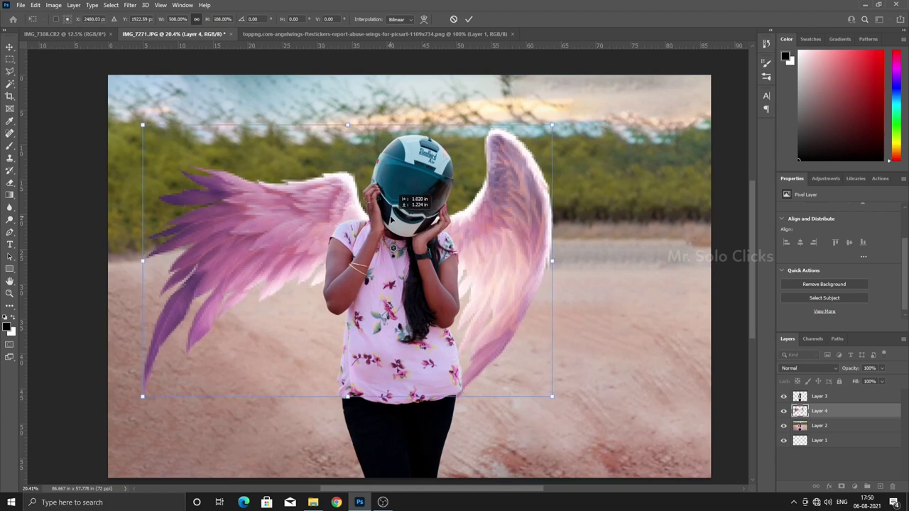
{"action": "key", "text": "Return"}
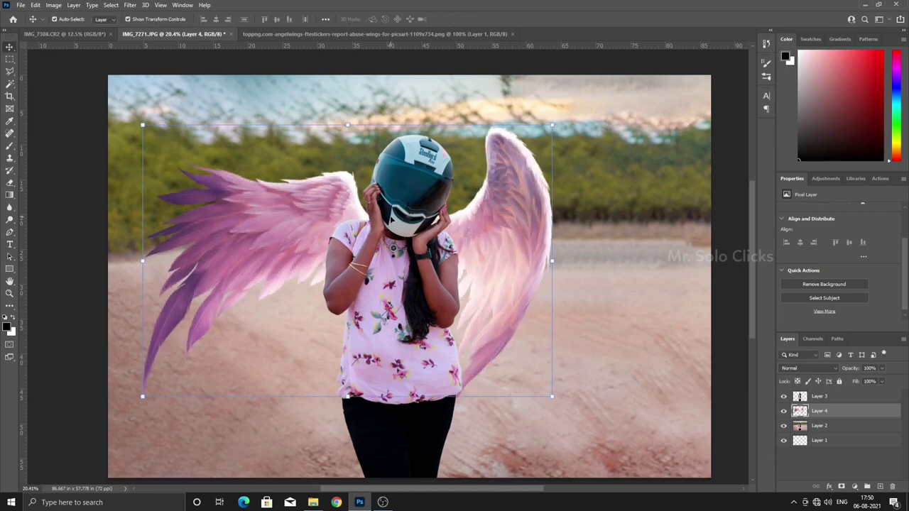
Step: Try rotating the wings about nine degrees, then scale them up slightly more
{"action": "scroll", "coordinate": [389, 221], "scroll_direction": "down", "scroll_amount": 3}
{"action": "scroll", "coordinate": [387, 221], "scroll_direction": "up", "scroll_amount": 2}
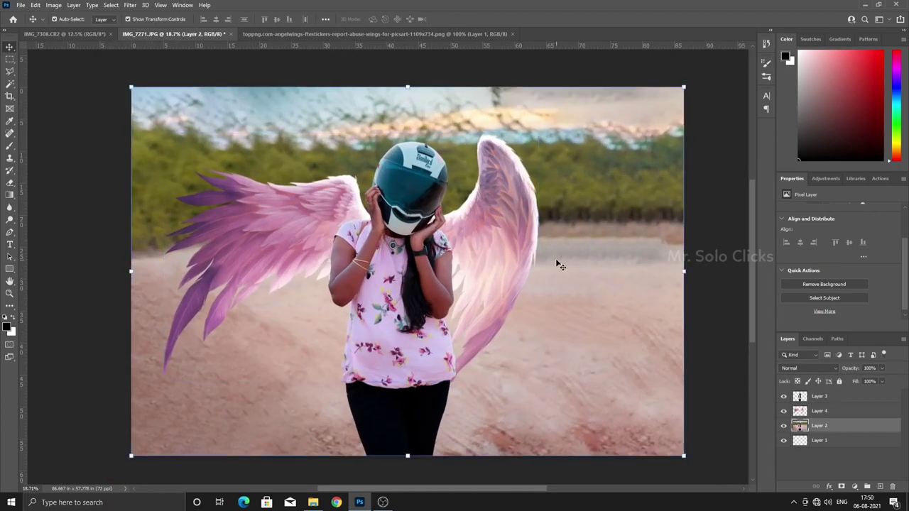
{"action": "left_click_drag", "start_coordinate": [549, 251], "coordinate": [576, 224]}
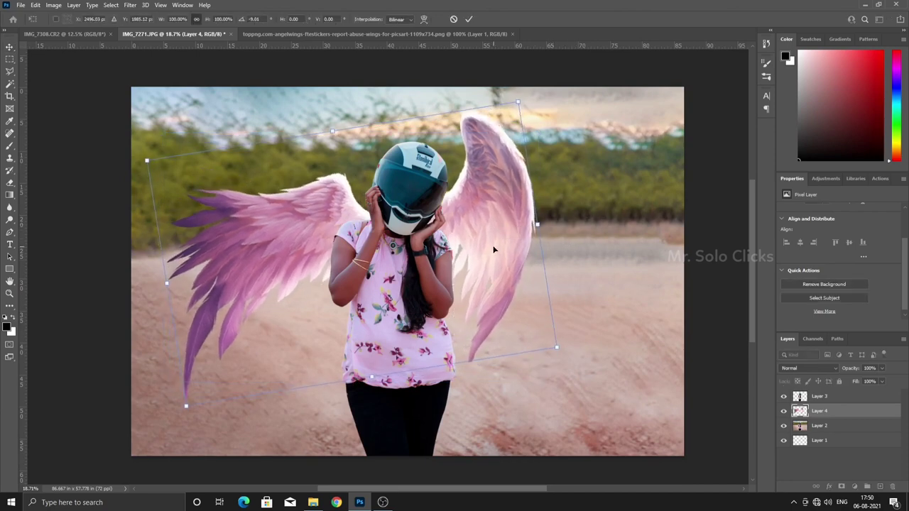
{"action": "key", "text": "Return"}
{"action": "left_click_drag", "start_coordinate": [350, 403], "coordinate": [350, 424]}
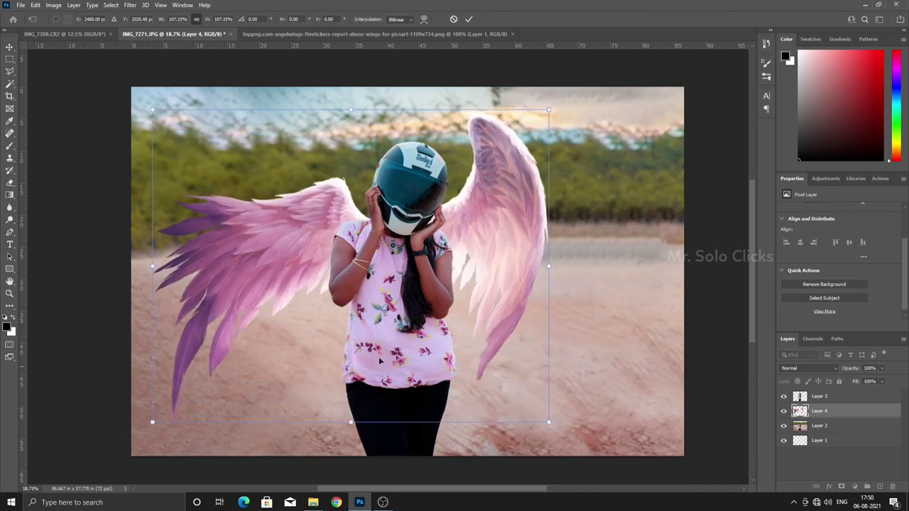
{"action": "key", "text": "Return"}
{"action": "key", "text": "ctrl"}
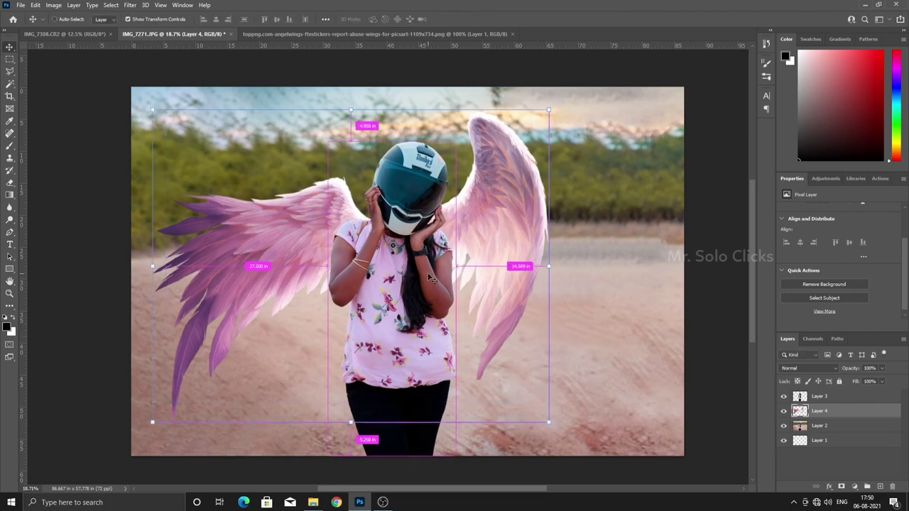
Step: Hide the girl cut-out and delete the right wing from the wings layer
{"action": "key", "text": "m"}
{"action": "left_click_drag", "start_coordinate": [645, 102], "coordinate": [422, 415]}
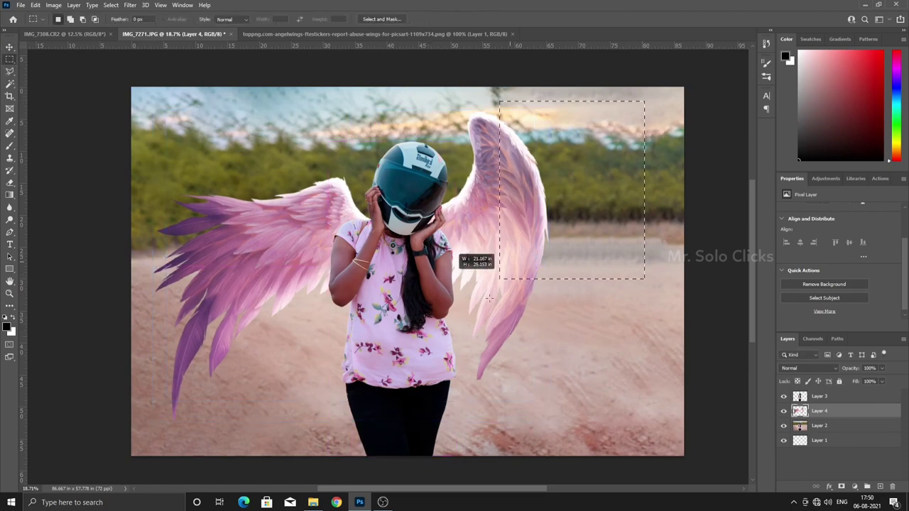
{"action": "left_click", "coordinate": [421, 415]}
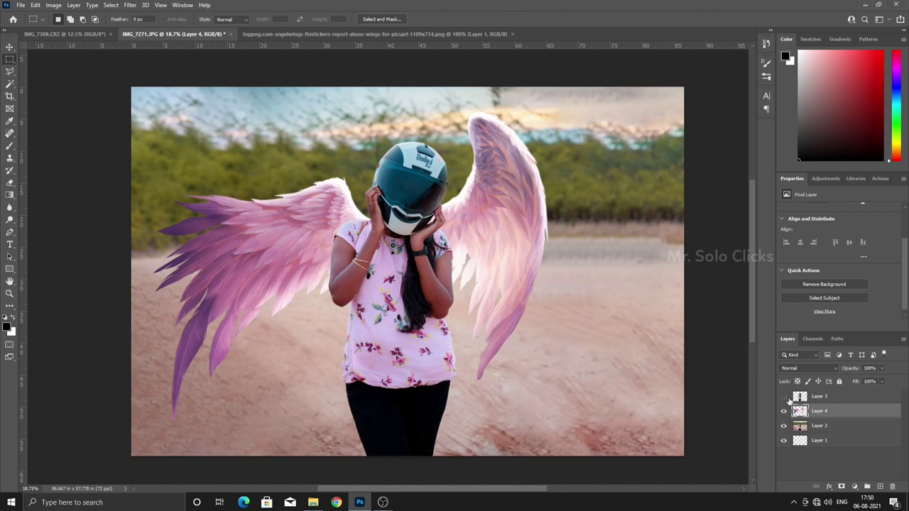
{"action": "left_click", "coordinate": [785, 397]}
{"action": "left_click_drag", "start_coordinate": [610, 86], "coordinate": [421, 419]}
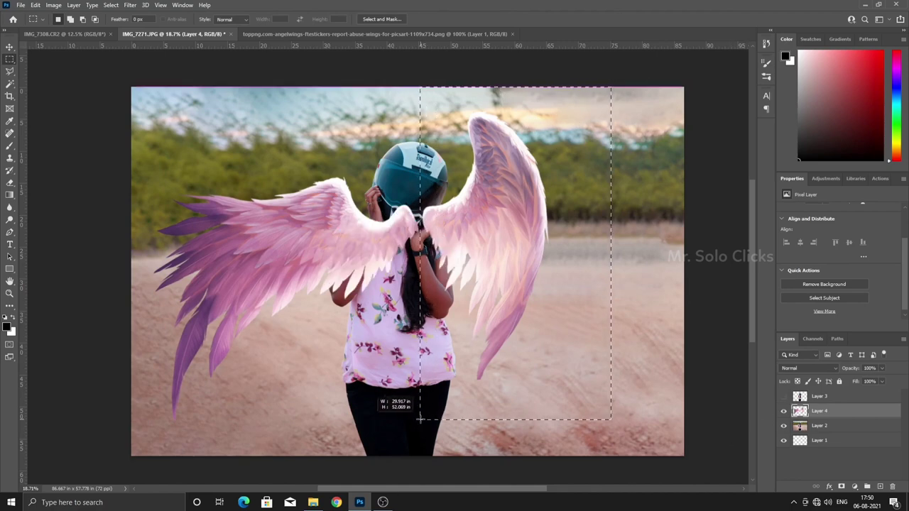
{"action": "key", "text": "Delete"}
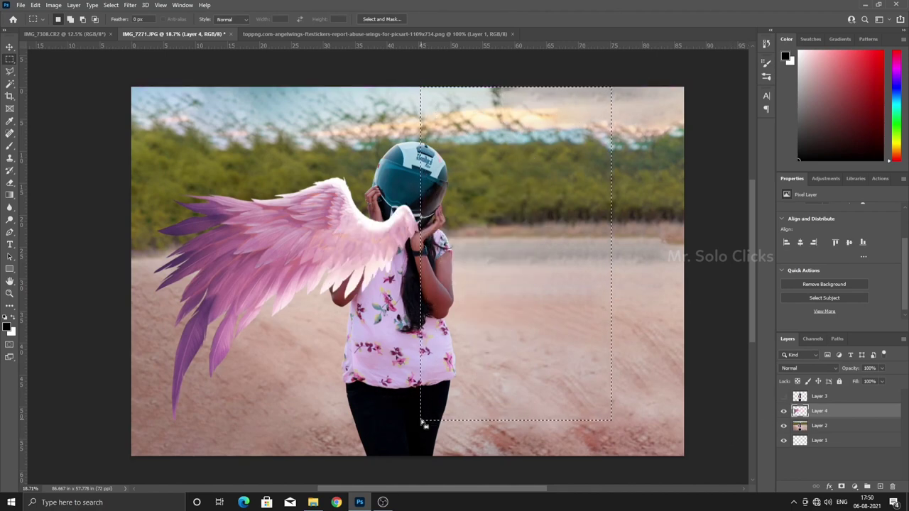
{"action": "key", "text": "ctrl+d"}
Step: Duplicate the left wing, flip it horizontally and move it to her other shoulder
{"action": "key", "text": "ctrl+j"}
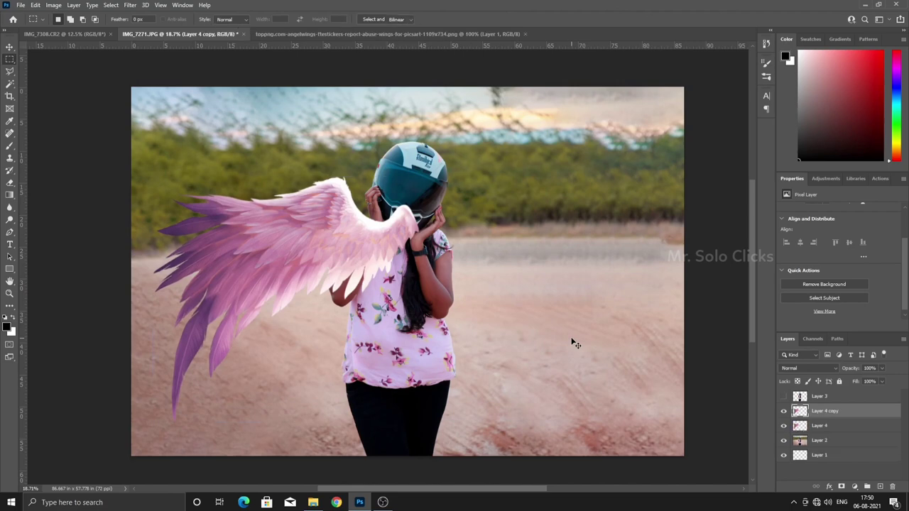
{"action": "key", "text": "ctrl+t"}
{"action": "right_click", "coordinate": [332, 265]}
{"action": "left_click", "coordinate": [378, 438]}
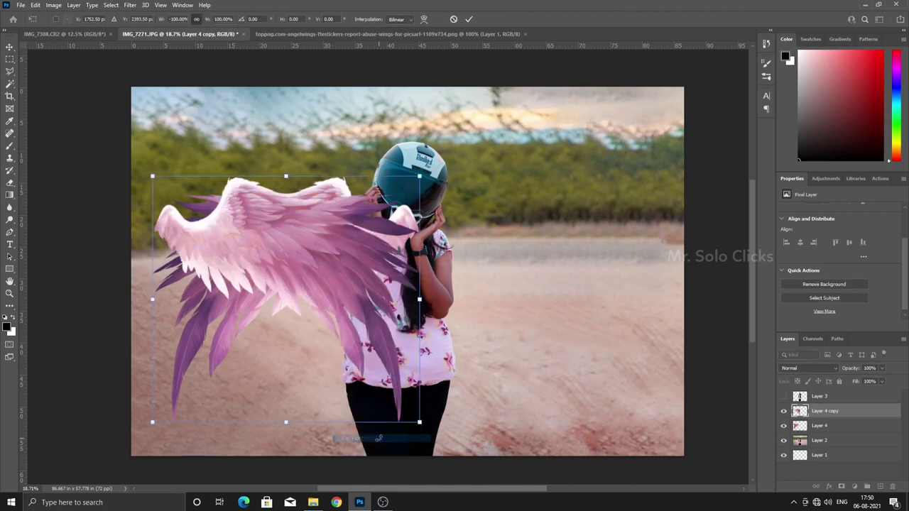
{"action": "left_click_drag", "start_coordinate": [316, 313], "coordinate": [581, 314]}
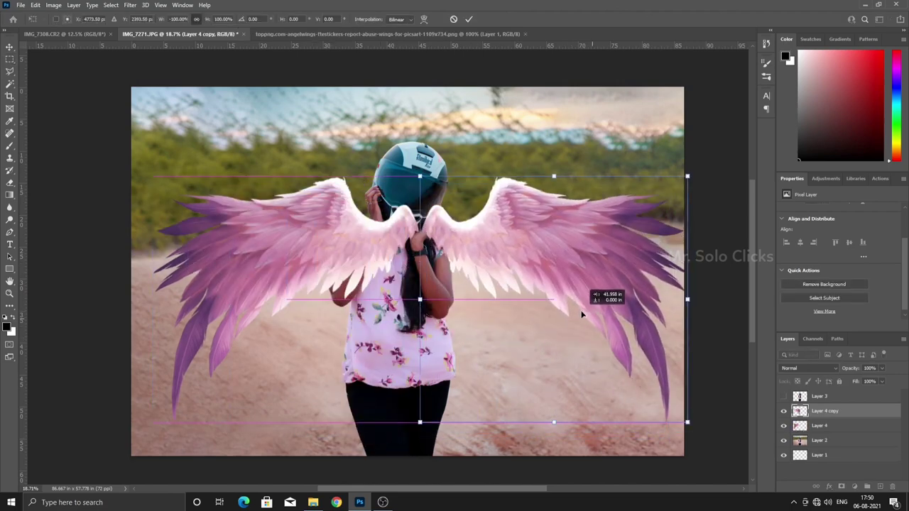
{"action": "key", "text": "Return"}
{"action": "left_click", "coordinate": [784, 396]}
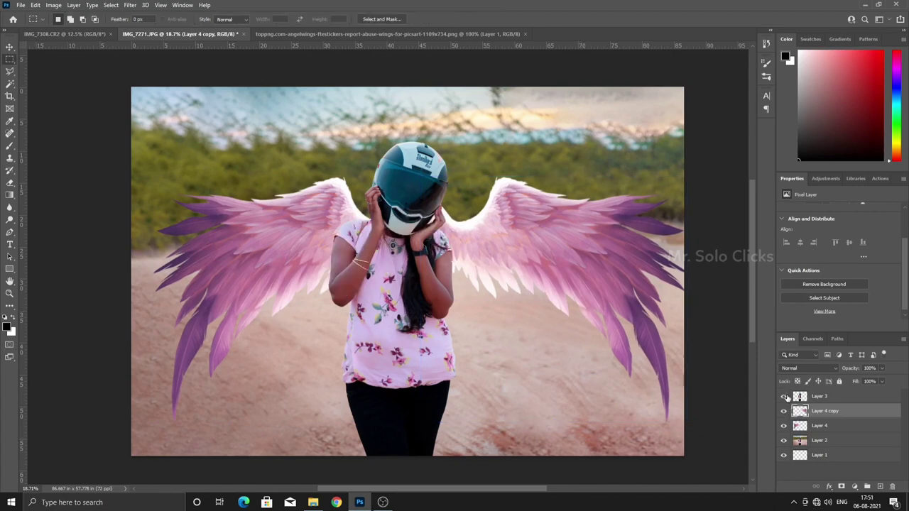
Step: Nudge the mirrored right wing left, down and slightly up behind the girl
{"action": "left_click", "coordinate": [832, 398]}
{"action": "key", "text": "ctrl+t"}
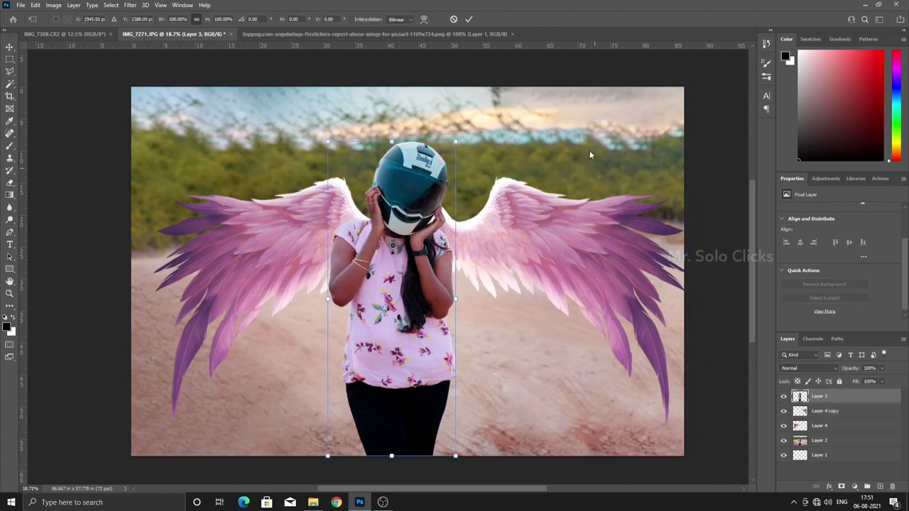
{"action": "key", "text": "Return"}
{"action": "left_click", "coordinate": [806, 410]}
{"action": "key", "text": "ctrl+t"}
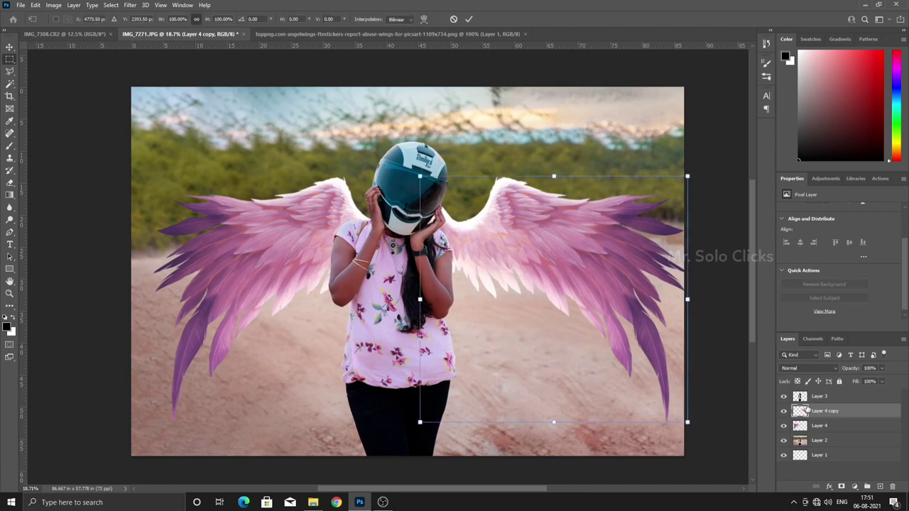
{"action": "left_click_drag", "start_coordinate": [627, 291], "coordinate": [584, 307]}
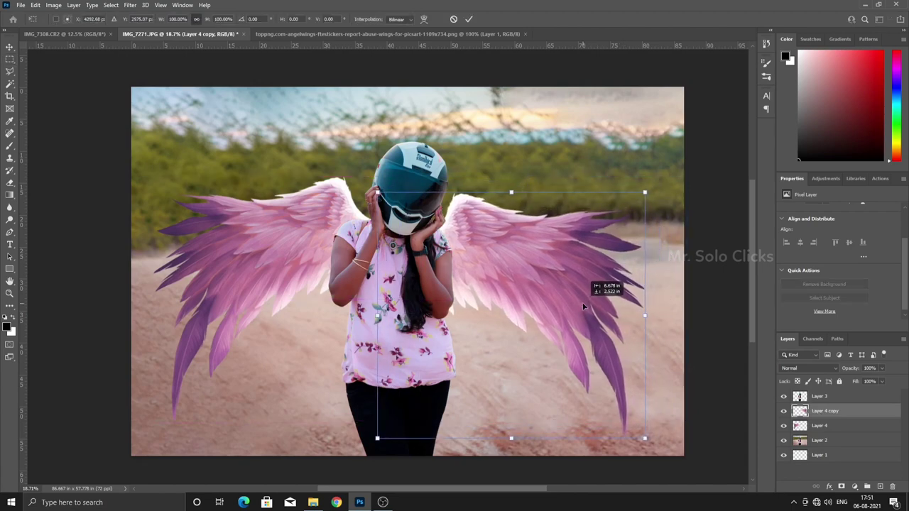
{"action": "left_click_drag", "start_coordinate": [584, 307], "coordinate": [583, 298]}
{"action": "key", "text": "Return"}
Step: Select the background photo layer and open the adjustment layer menu
{"action": "key", "text": "m"}
{"action": "scroll", "coordinate": [529, 249], "scroll_direction": "down", "scroll_amount": 1}
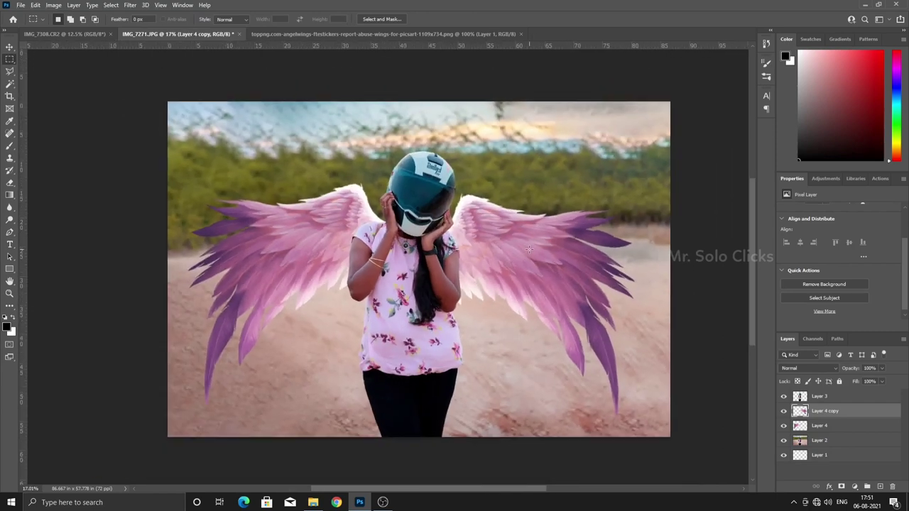
{"action": "scroll", "coordinate": [530, 249], "scroll_direction": "up", "scroll_amount": 1}
{"action": "left_click", "coordinate": [862, 441]}
{"action": "left_click", "coordinate": [854, 486]}
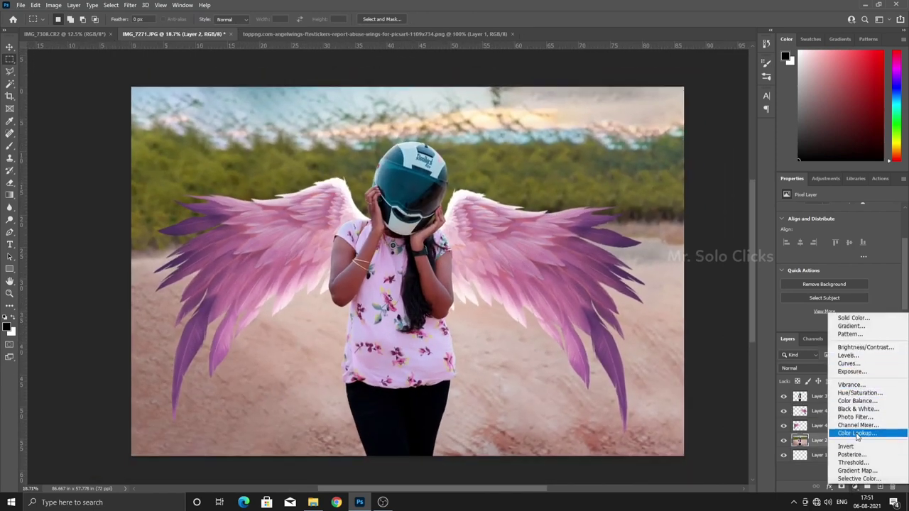
Step: Add a Color Lookup layer set to Moonlight.3DL, after trying FoggyNight, at 50% opacity
{"action": "left_click", "coordinate": [858, 433]}
{"action": "left_click", "coordinate": [871, 211]}
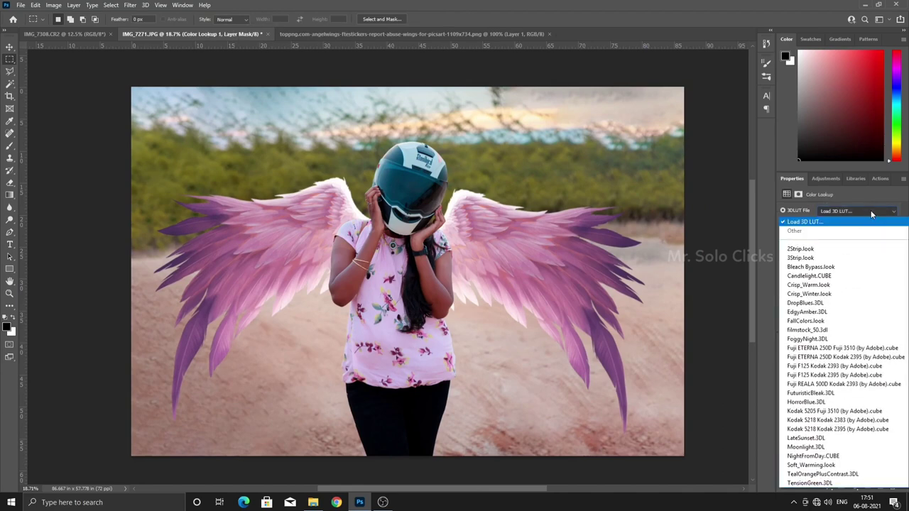
{"action": "left_click", "coordinate": [808, 338]}
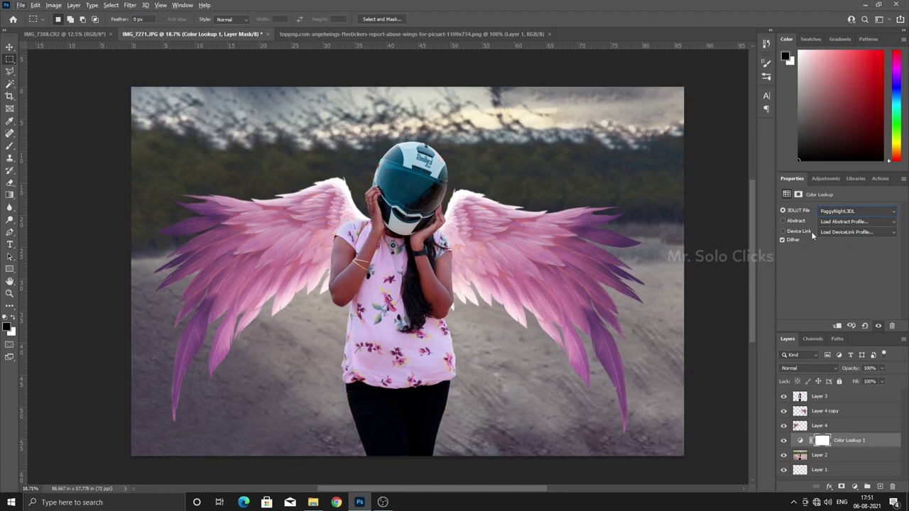
{"action": "left_click", "coordinate": [830, 209]}
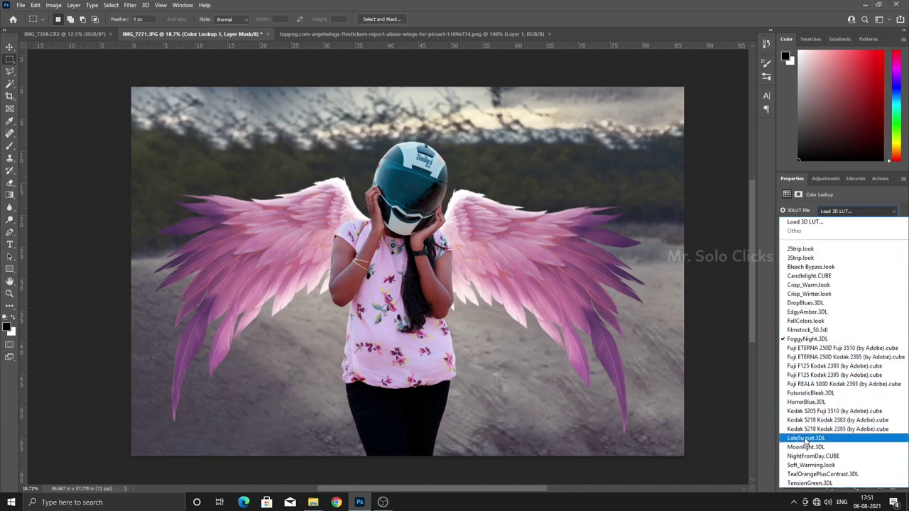
{"action": "left_click", "coordinate": [807, 447]}
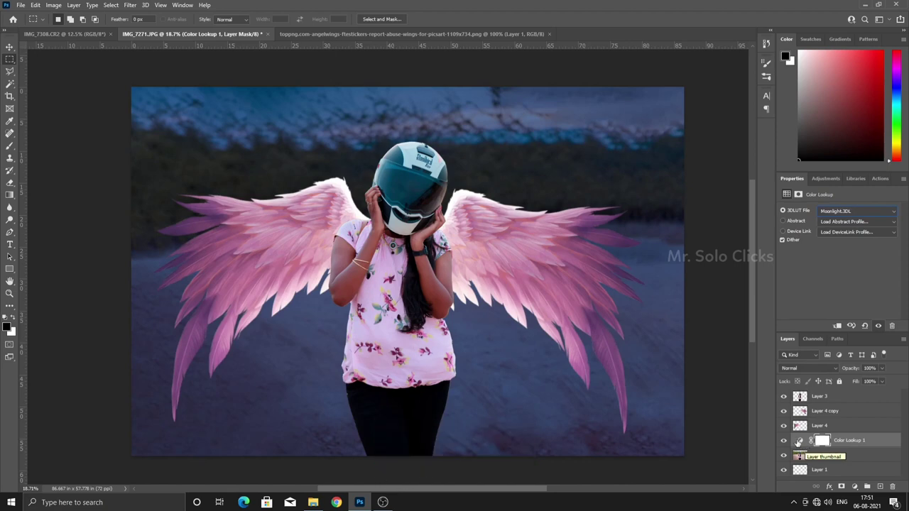
{"action": "left_click", "coordinate": [882, 213]}
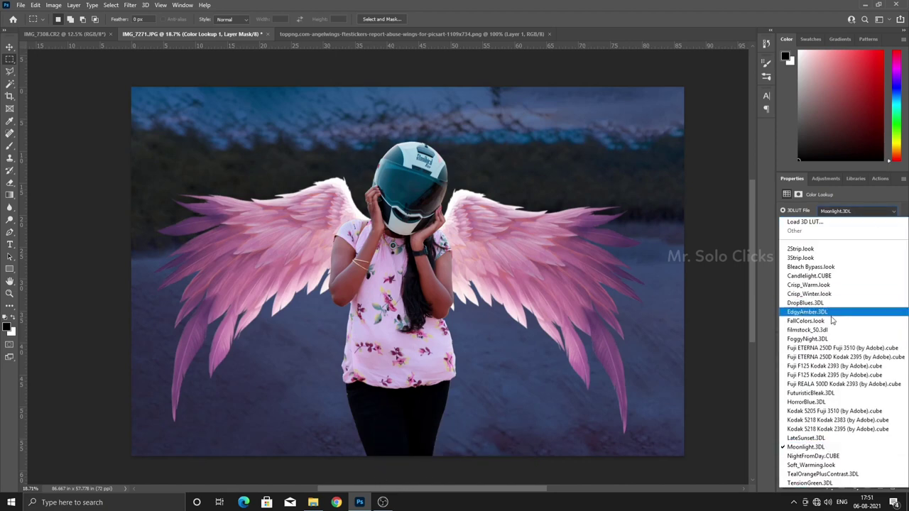
{"action": "left_click", "coordinate": [822, 339]}
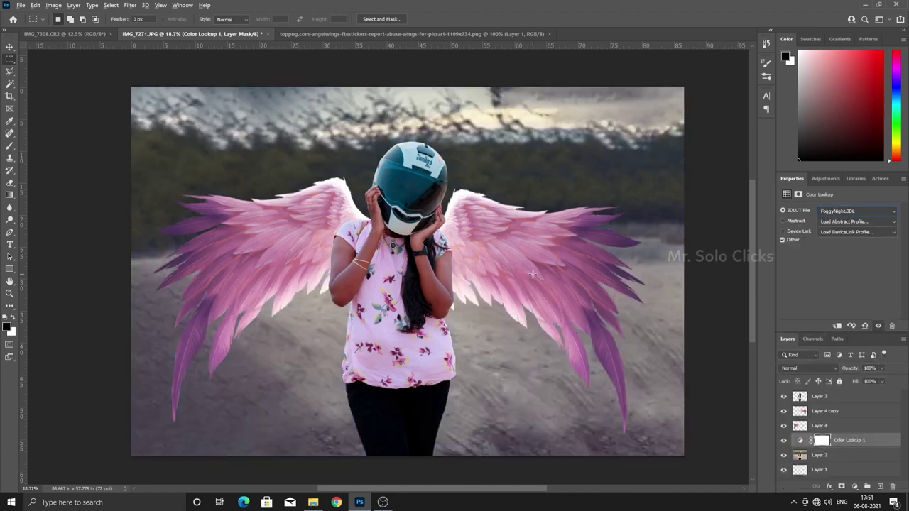
{"action": "left_click", "coordinate": [862, 213]}
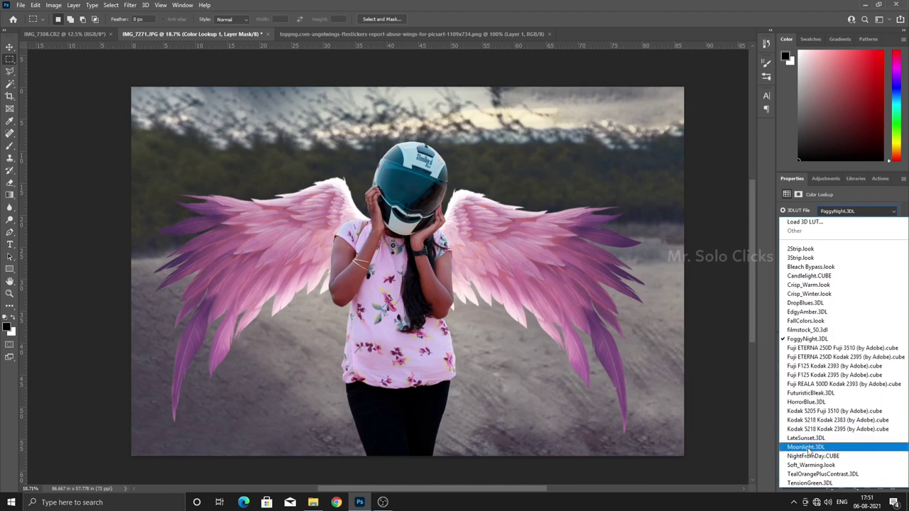
{"action": "left_click", "coordinate": [807, 451]}
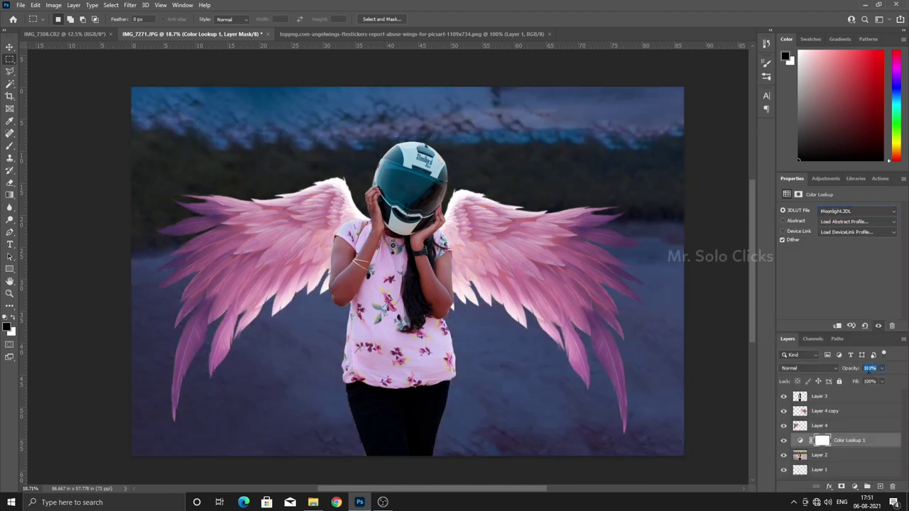
{"action": "type", "text": "50"}
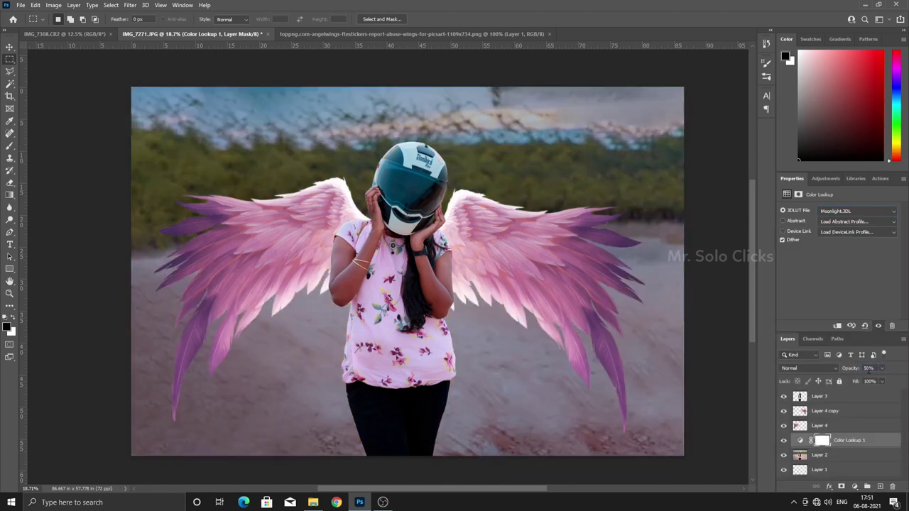
{"action": "left_click", "coordinate": [837, 455]}
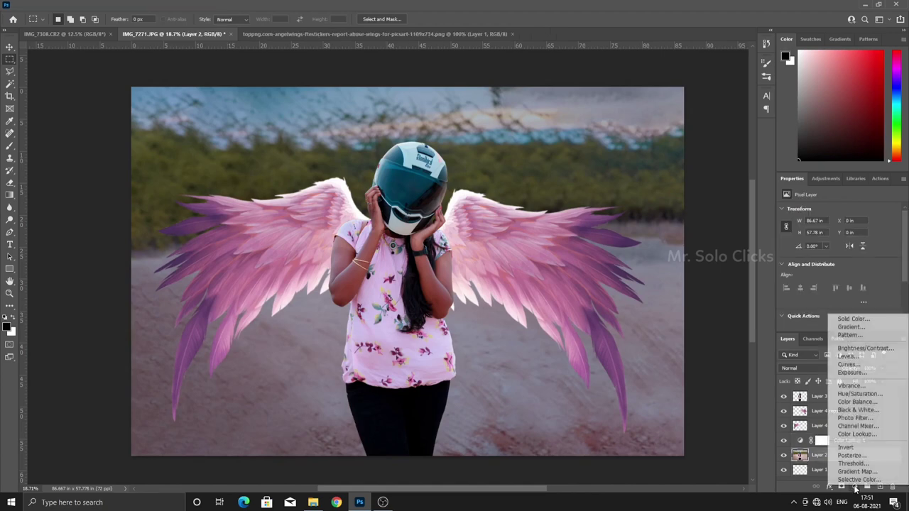
Step: Add a Black & White adjustment above Layer 2 and lower Cyans to darken the sky
{"action": "left_click", "coordinate": [855, 487]}
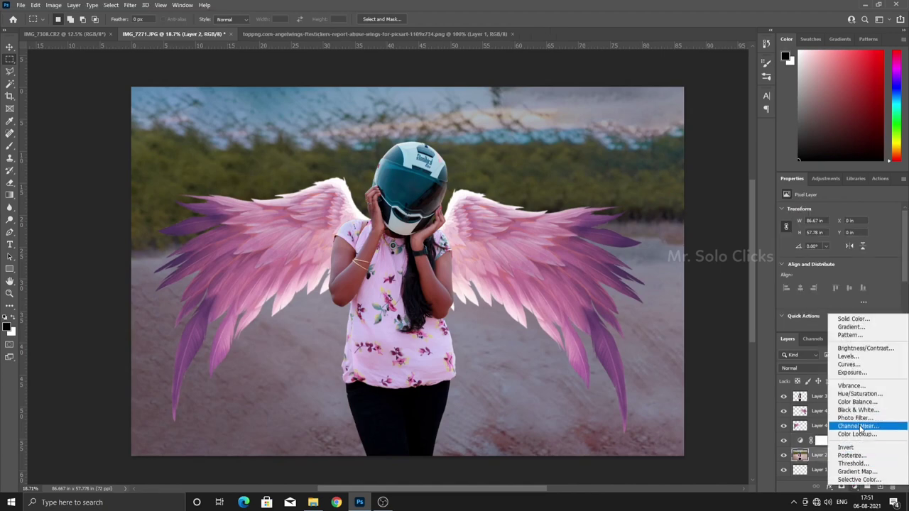
{"action": "left_click", "coordinate": [860, 410]}
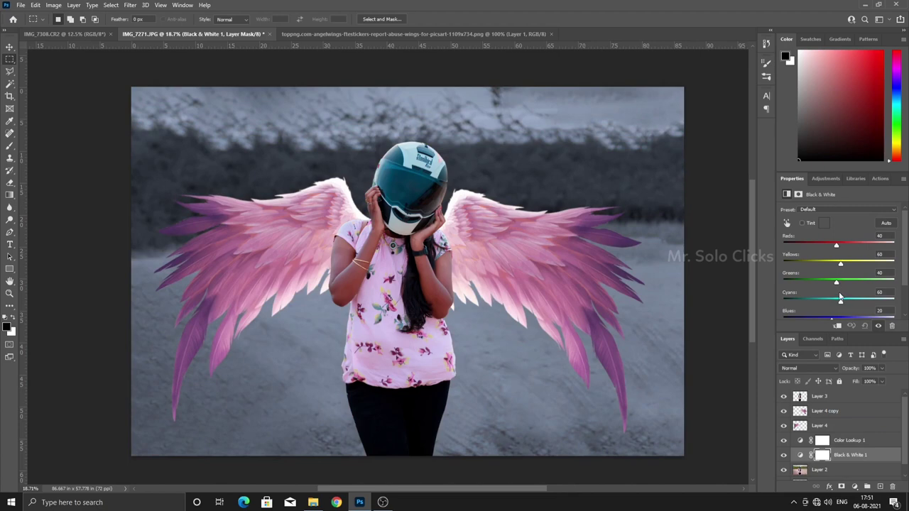
{"action": "mouse_move", "coordinate": [841, 304]}
{"action": "left_mouse_down"}
{"action": "mouse_move", "coordinate": [822, 305]}
{"action": "mouse_move", "coordinate": [823, 287]}
{"action": "mouse_move", "coordinate": [848, 285]}
{"action": "mouse_move", "coordinate": [825, 268]}
{"action": "mouse_move", "coordinate": [840, 267]}
{"action": "mouse_move", "coordinate": [823, 246]}
{"action": "mouse_move", "coordinate": [817, 270]}
{"action": "left_mouse_up"}
{"action": "scroll", "coordinate": [608, 274], "scroll_direction": "down", "scroll_amount": 2}
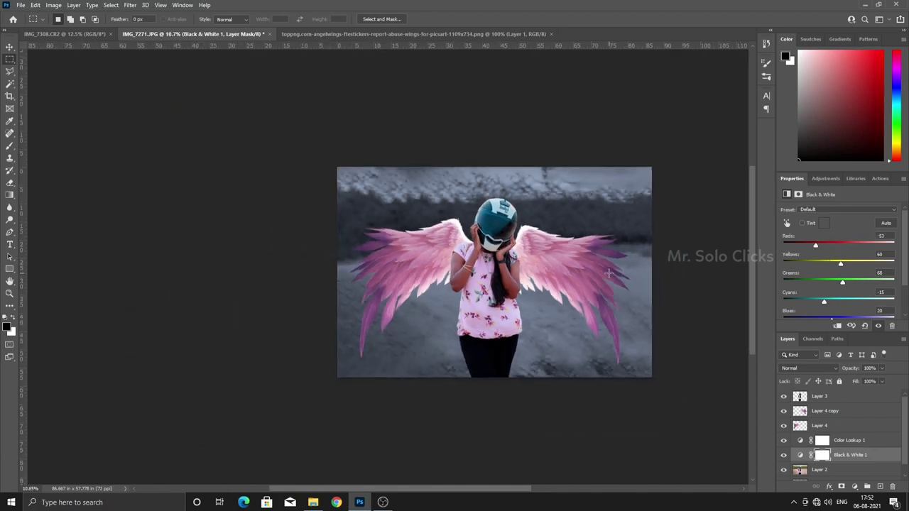
{"action": "scroll", "coordinate": [609, 273], "scroll_direction": "up", "scroll_amount": 2}
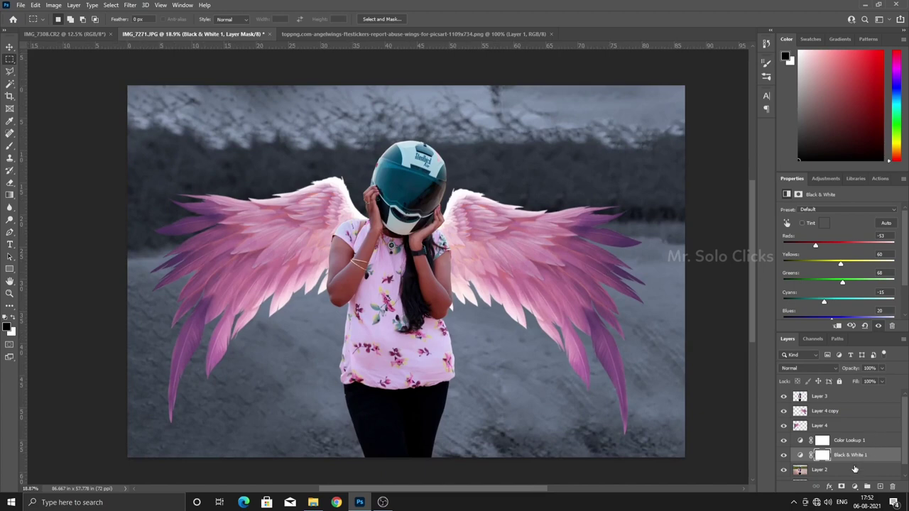
Step: Add a Color Lookup layer above Layer 2, try filmstock_50 then DropBlues, and compare
{"action": "left_click", "coordinate": [855, 470]}
{"action": "left_click", "coordinate": [855, 487]}
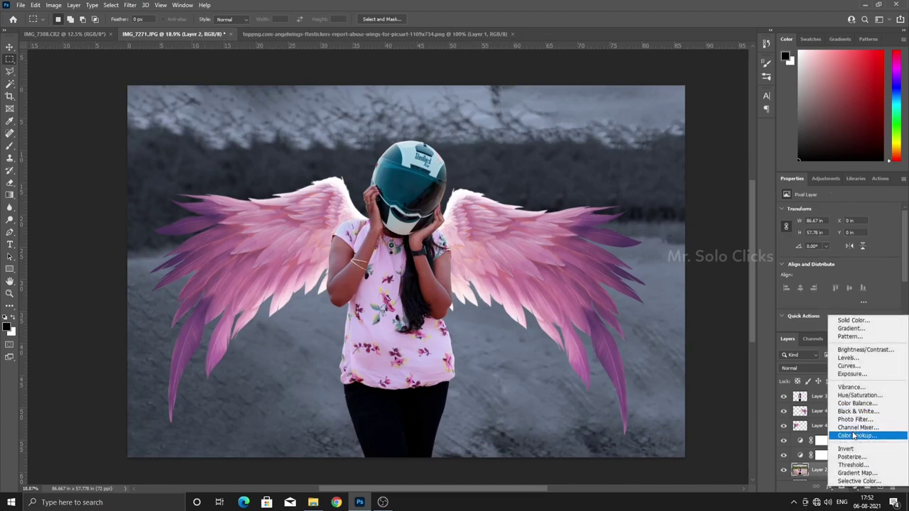
{"action": "left_click", "coordinate": [855, 437]}
{"action": "left_click", "coordinate": [874, 211]}
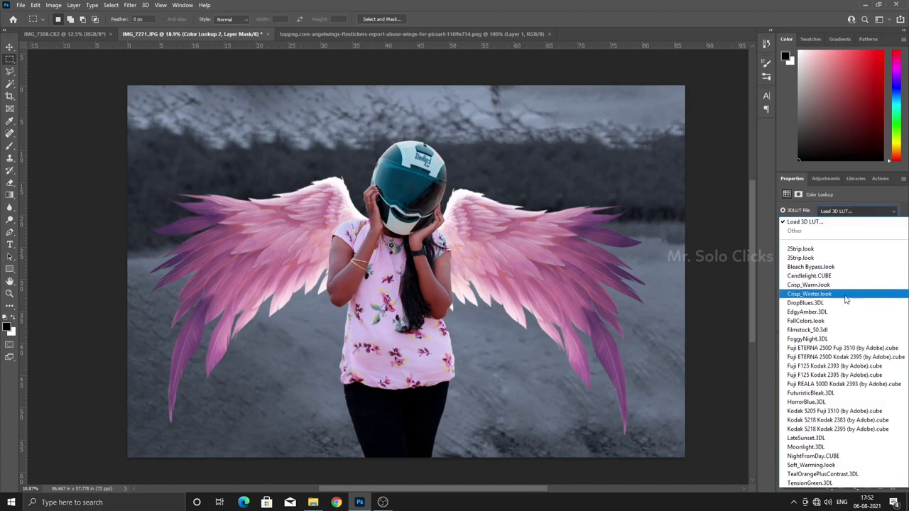
{"action": "left_click", "coordinate": [837, 328]}
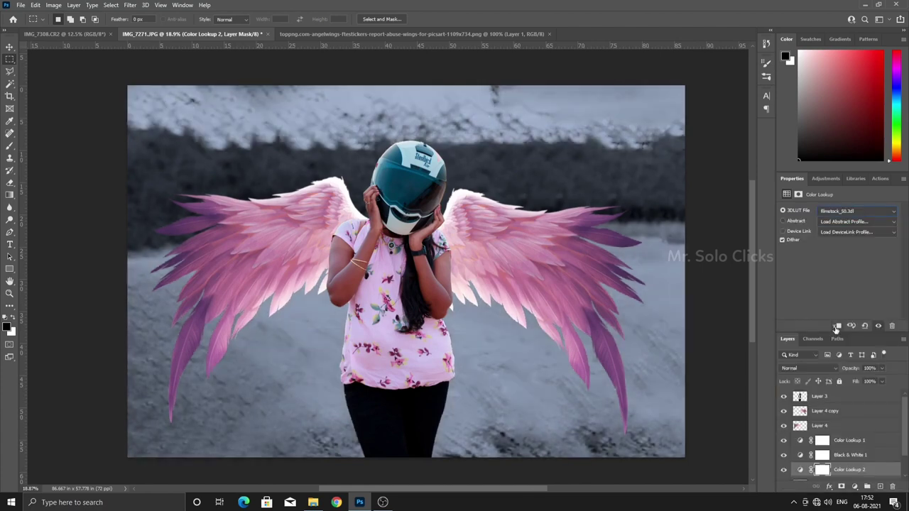
{"action": "left_click", "coordinate": [860, 213]}
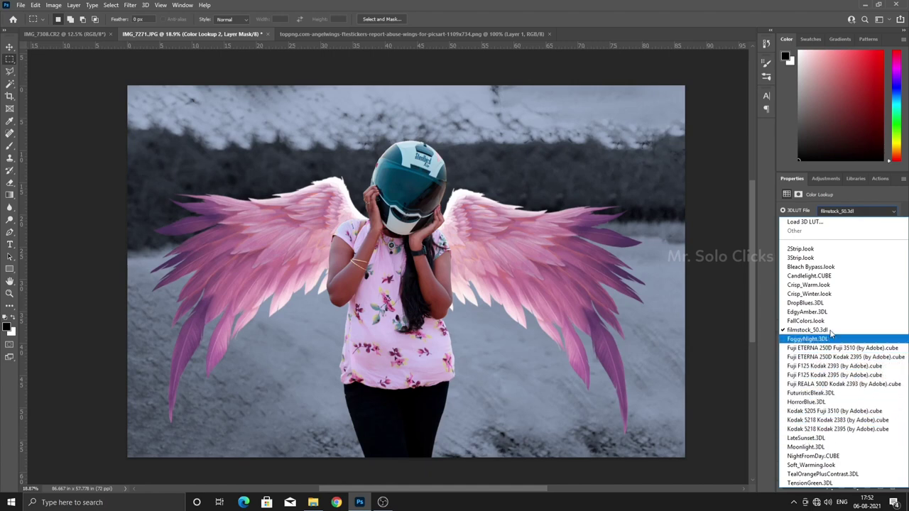
{"action": "left_click", "coordinate": [834, 303]}
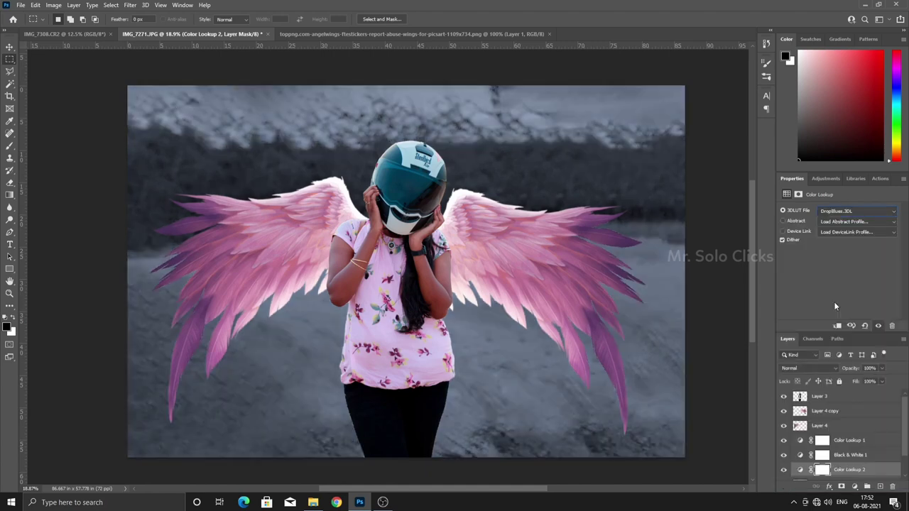
{"action": "left_click", "coordinate": [784, 470]}
Step: Add two more Color Lookup layers, trying and undoing the HorrorBlue and NightFromDay grades
{"action": "left_click", "coordinate": [854, 487]}
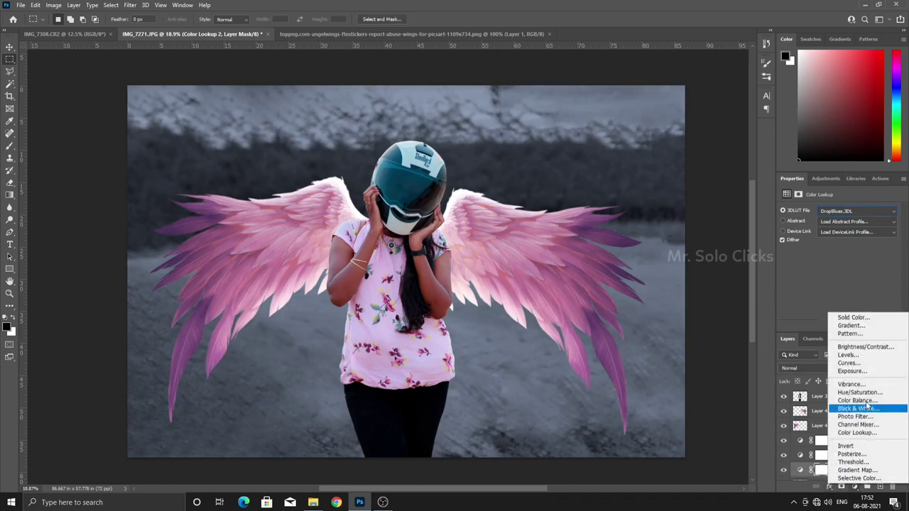
{"action": "left_click", "coordinate": [868, 433]}
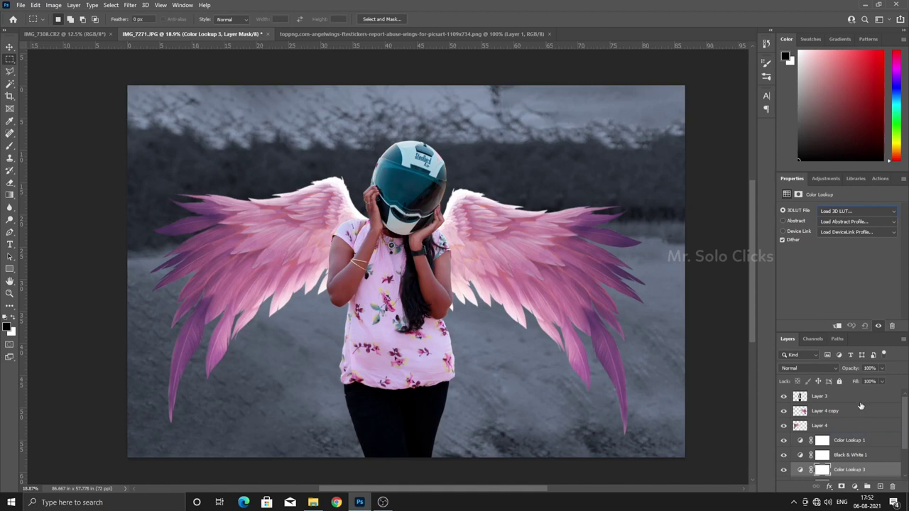
{"action": "left_click", "coordinate": [879, 211]}
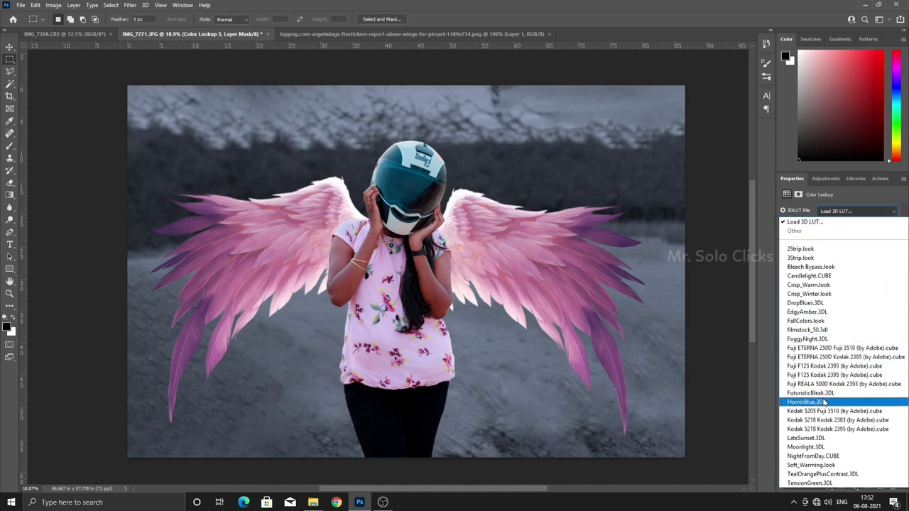
{"action": "left_click", "coordinate": [824, 402]}
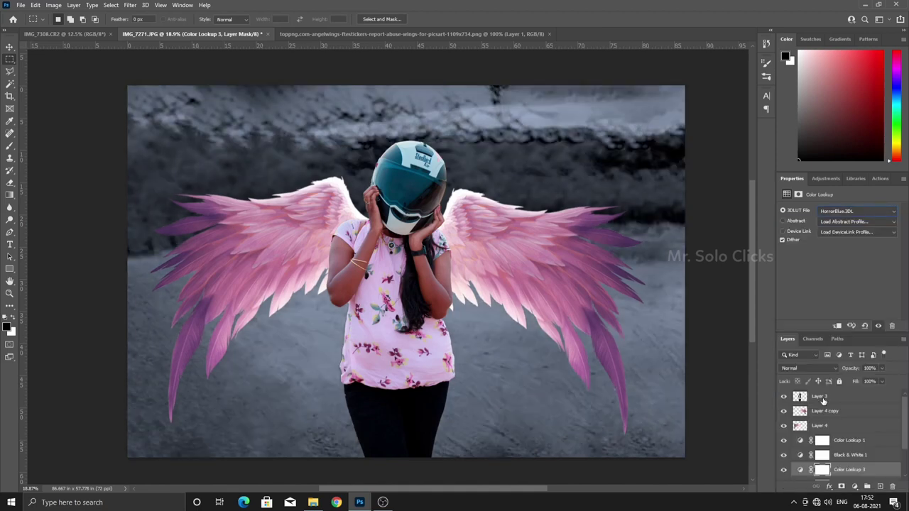
{"action": "key", "text": "ctrl+z"}
{"action": "left_click", "coordinate": [842, 487]}
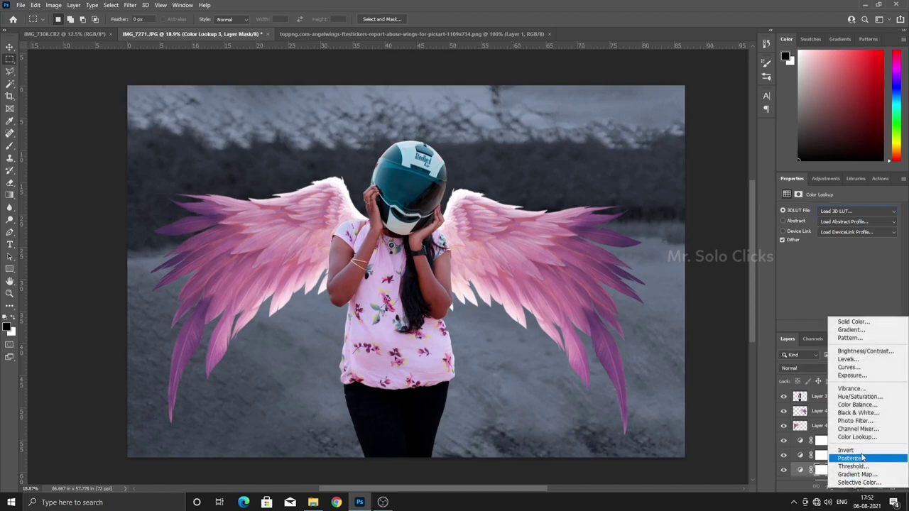
{"action": "left_click", "coordinate": [857, 437]}
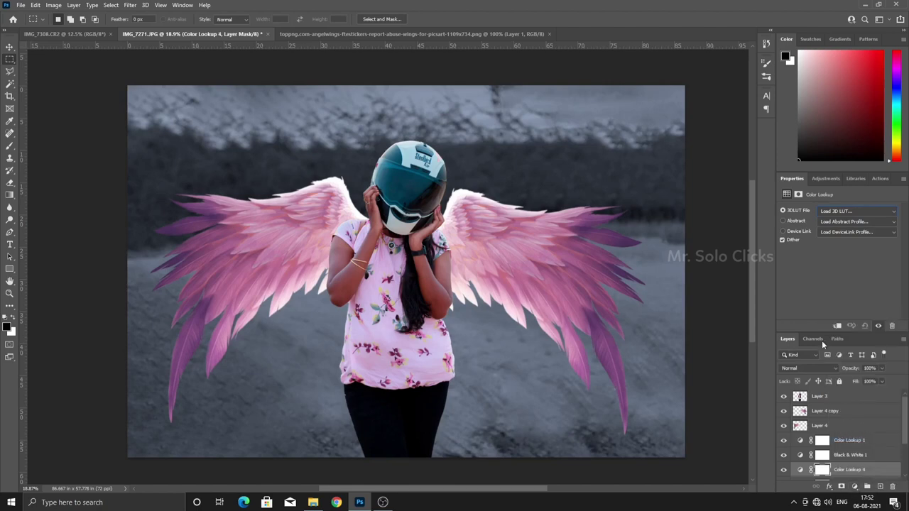
{"action": "left_click", "coordinate": [838, 212]}
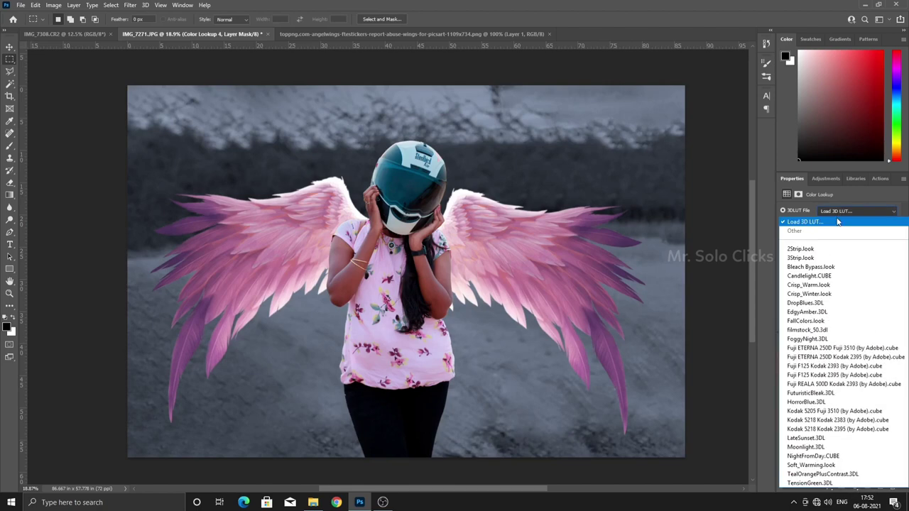
{"action": "left_click", "coordinate": [810, 456]}
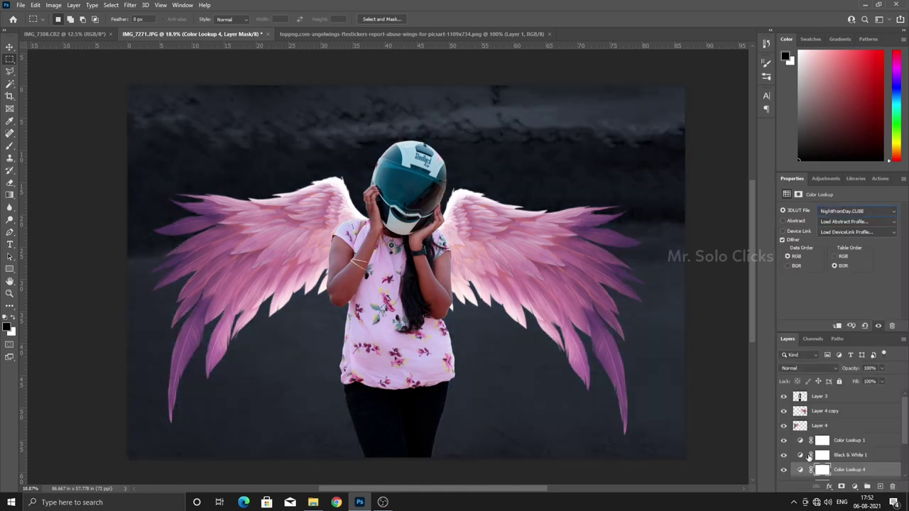
{"action": "key", "text": "ctrl+z"}
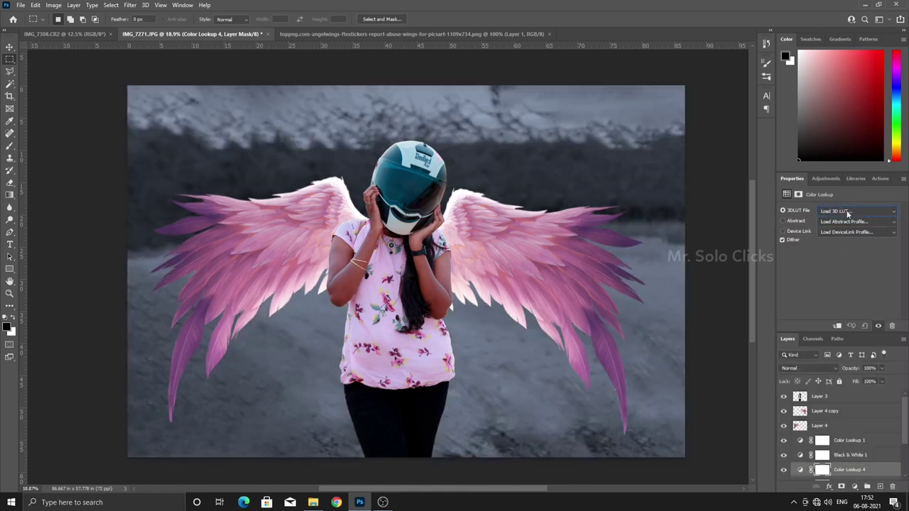
Step: Apply FoggyNight to Color Lookup 4 at lower opacity, compare, then delete that layer
{"action": "left_click", "coordinate": [851, 211]}
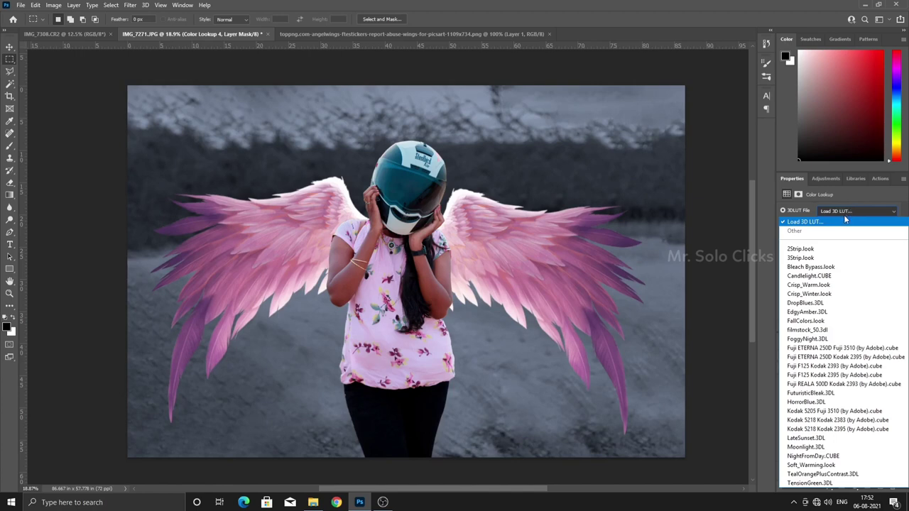
{"action": "left_click", "coordinate": [824, 340]}
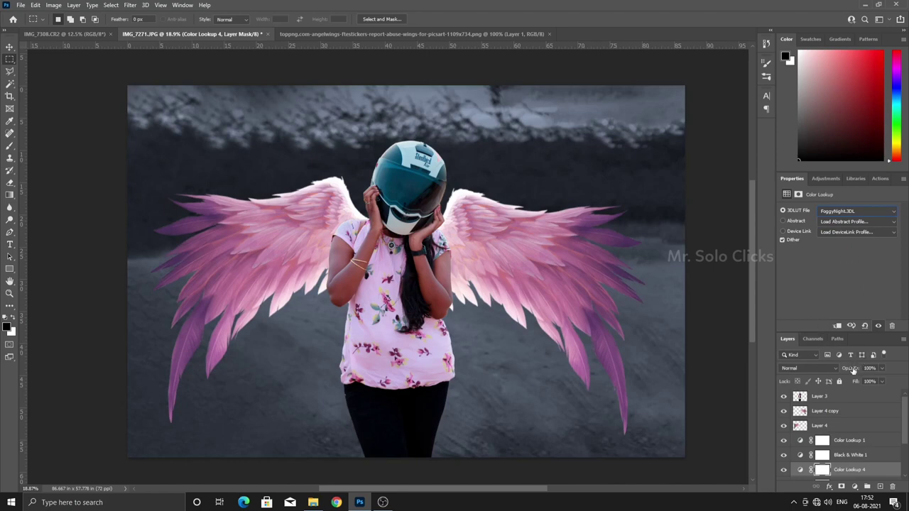
{"action": "mouse_move", "coordinate": [853, 370]}
{"action": "left_mouse_down"}
{"action": "mouse_move", "coordinate": [836, 373]}
{"action": "mouse_move", "coordinate": [870, 370]}
{"action": "mouse_move", "coordinate": [837, 386]}
{"action": "mouse_move", "coordinate": [853, 392]}
{"action": "left_mouse_up"}
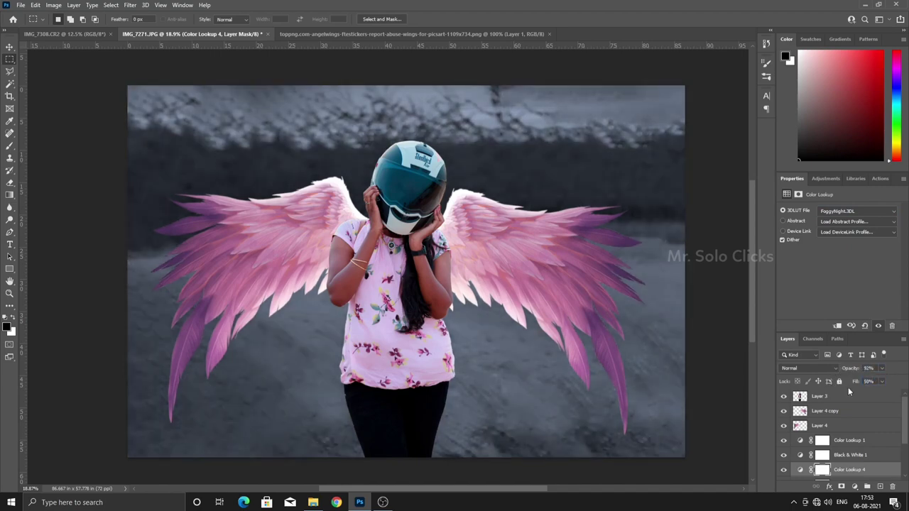
{"action": "left_click", "coordinate": [784, 470]}
{"action": "scroll", "coordinate": [529, 105], "scroll_direction": "up", "scroll_amount": 1}
{"action": "scroll", "coordinate": [529, 105], "scroll_direction": "up", "scroll_amount": 1}
{"action": "scroll", "coordinate": [529, 105], "scroll_direction": "up", "scroll_amount": 1}
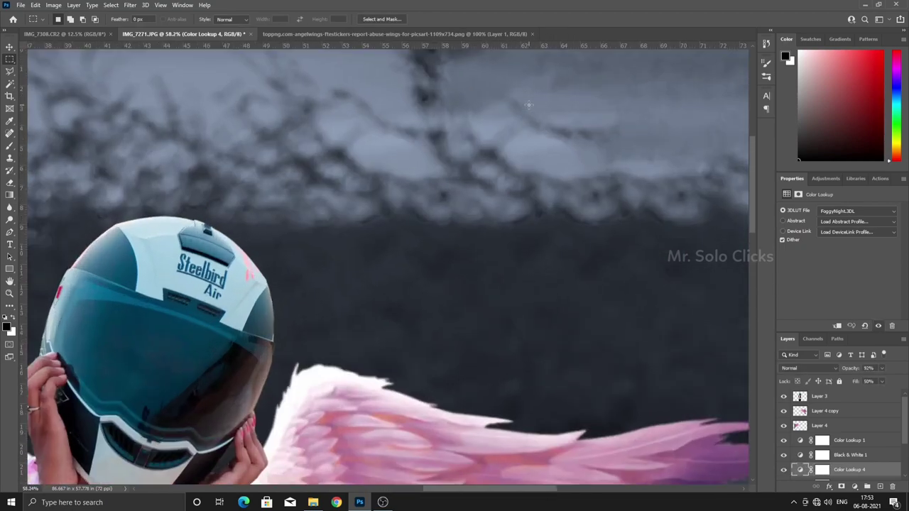
{"action": "scroll", "coordinate": [529, 105], "scroll_direction": "down", "scroll_amount": 1}
{"action": "scroll", "coordinate": [529, 106], "scroll_direction": "down", "scroll_amount": 2}
{"action": "scroll", "coordinate": [530, 105], "scroll_direction": "down", "scroll_amount": 2}
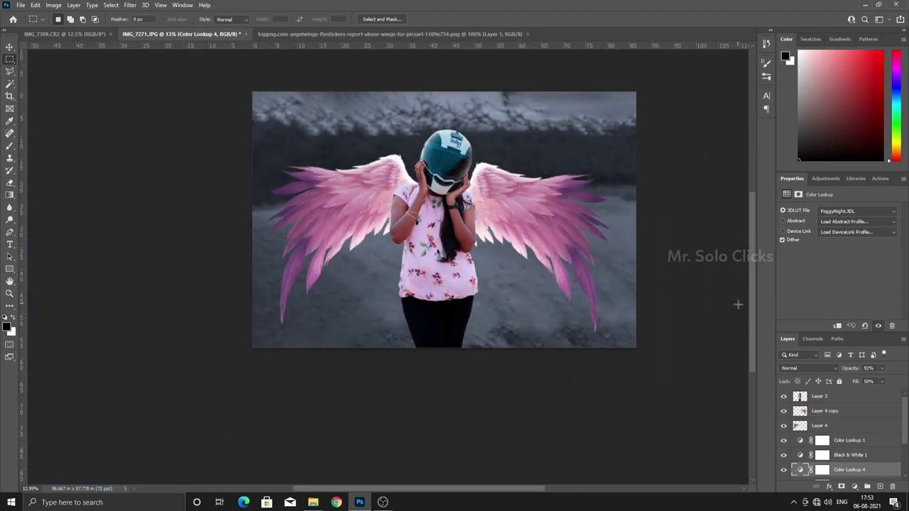
{"action": "key", "text": "Delete"}
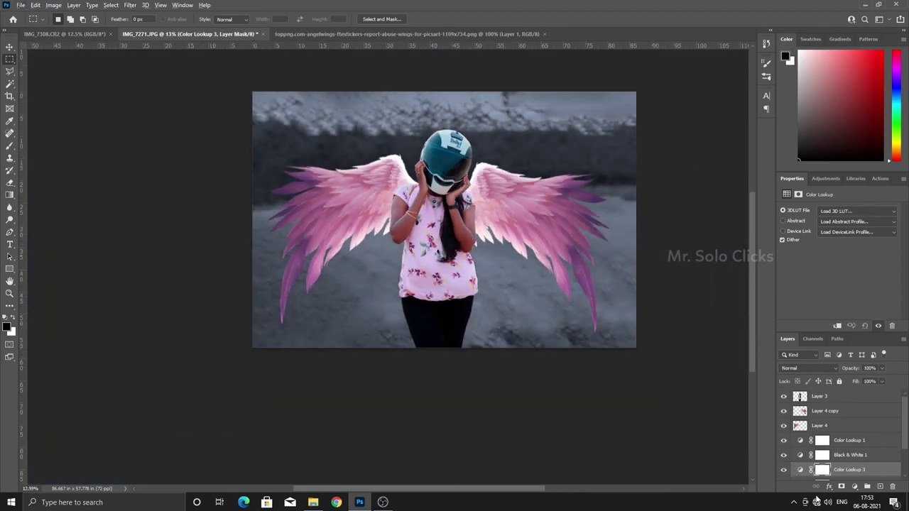
Step: Select Color Lookup 1 through Color Lookup 2 and group them into Group 1
{"action": "scroll", "coordinate": [829, 475], "scroll_direction": "down", "scroll_amount": 2}
{"action": "left_click", "coordinate": [785, 460]}
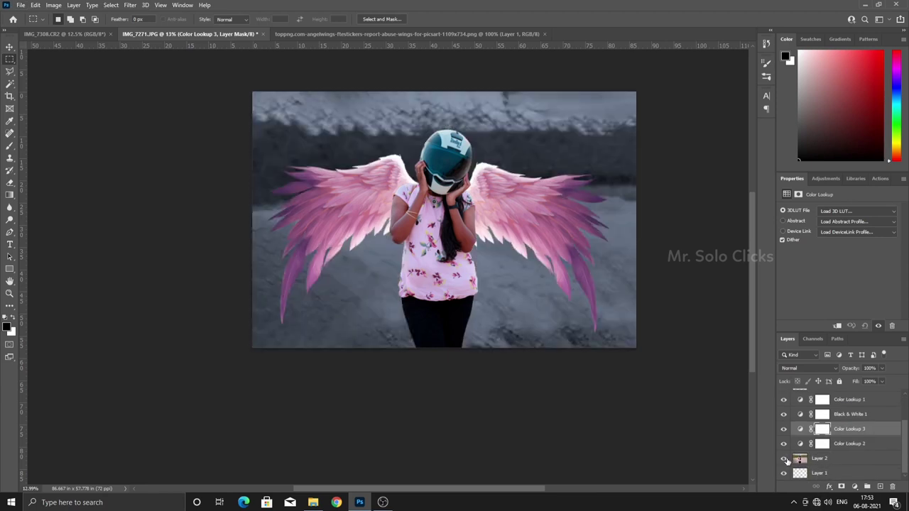
{"action": "left_click", "coordinate": [843, 445], "text": "shift"}
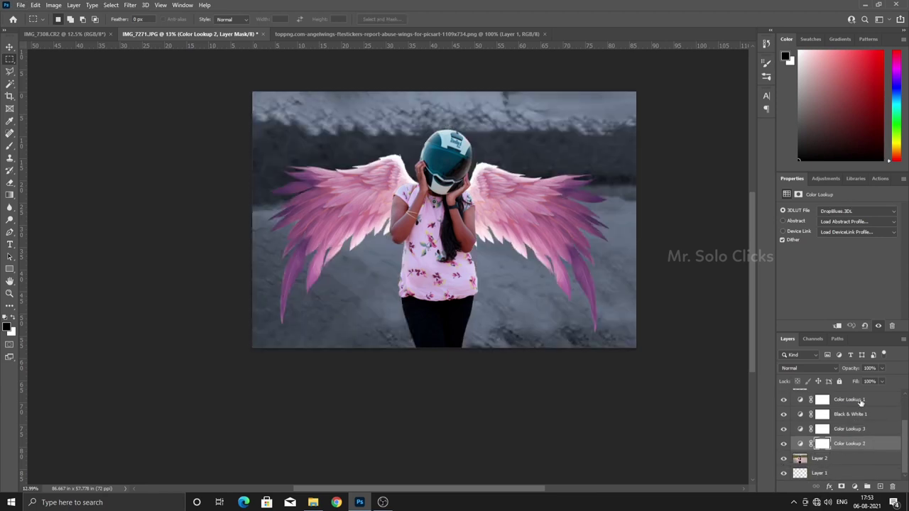
{"action": "left_click", "coordinate": [861, 403], "text": "shift"}
{"action": "key", "text": "ctrl+g"}
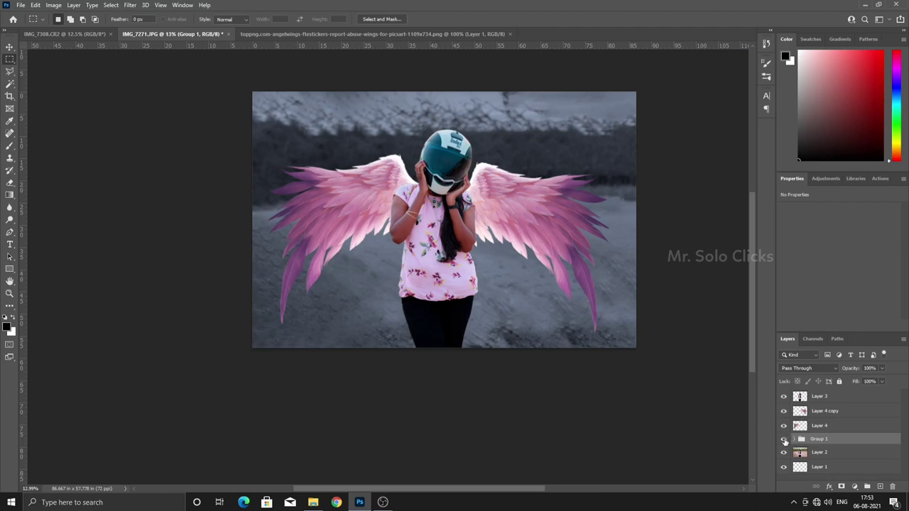
Step: Toggle Group 1 to compare, then add an empty Layer 5 above Layer 2
{"action": "left_click", "coordinate": [785, 440]}
{"action": "left_click", "coordinate": [784, 439]}
{"action": "key", "text": "alt+bracketleft"}
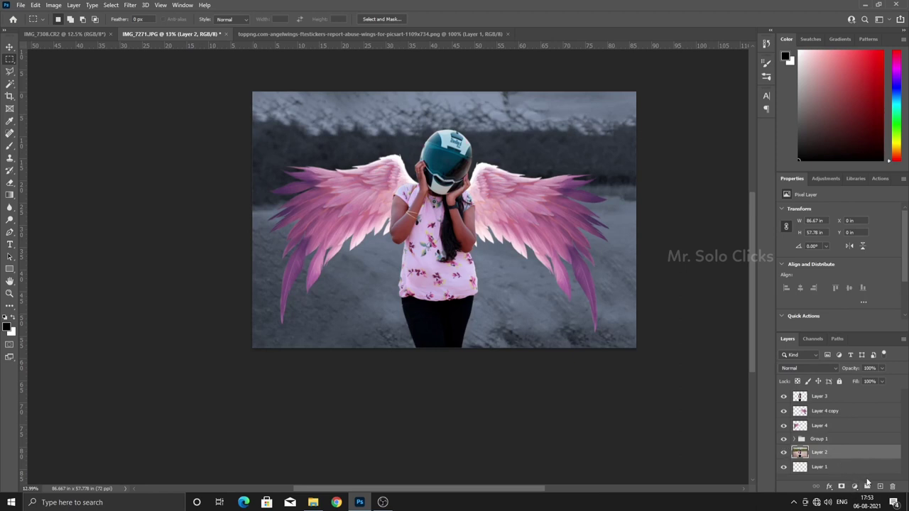
{"action": "left_click", "coordinate": [880, 487]}
Step: Draw a vertical gradient on Layer 5 and stretch it downward with Free Transform
{"action": "left_click", "coordinate": [10, 133]}
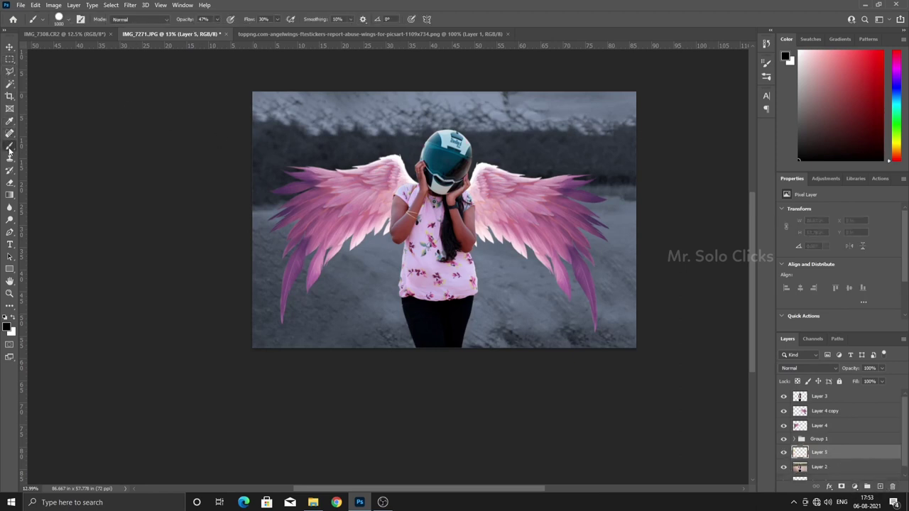
{"action": "left_click", "coordinate": [10, 194]}
{"action": "mouse_move", "coordinate": [453, 399]}
{"action": "left_mouse_down"}
{"action": "mouse_move", "coordinate": [459, 316]}
{"action": "mouse_move", "coordinate": [444, 75]}
{"action": "left_mouse_up"}
{"action": "key", "text": "ctrl+t"}
{"action": "left_click_drag", "start_coordinate": [443, 360], "coordinate": [444, 436]}
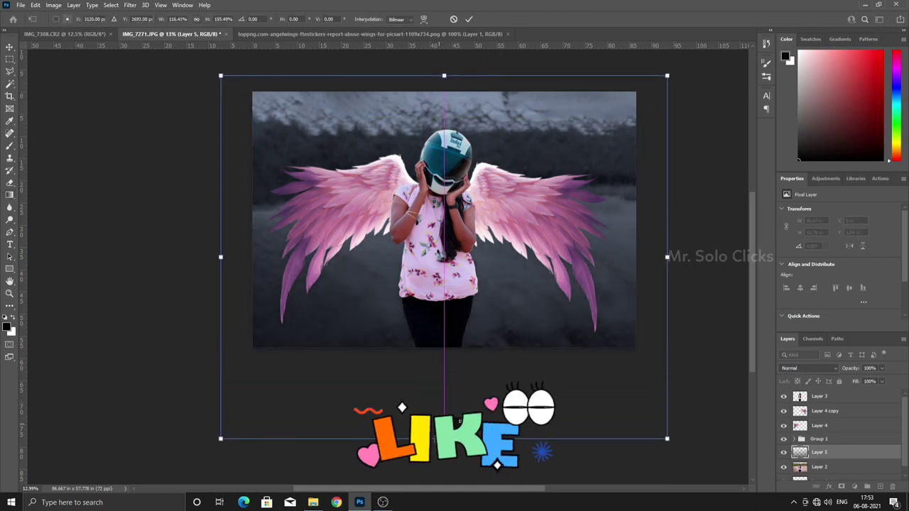
{"action": "key", "text": "Return"}
Step: Blend Layer 5 as Soft Light at 57% opacity
{"action": "left_click", "coordinate": [824, 369]}
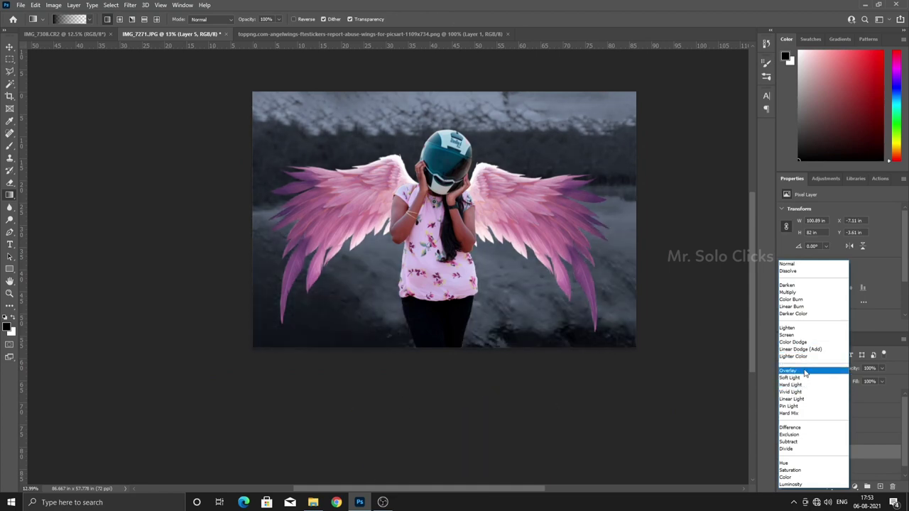
{"action": "left_click", "coordinate": [801, 377]}
{"action": "left_click_drag", "start_coordinate": [857, 368], "coordinate": [838, 371]}
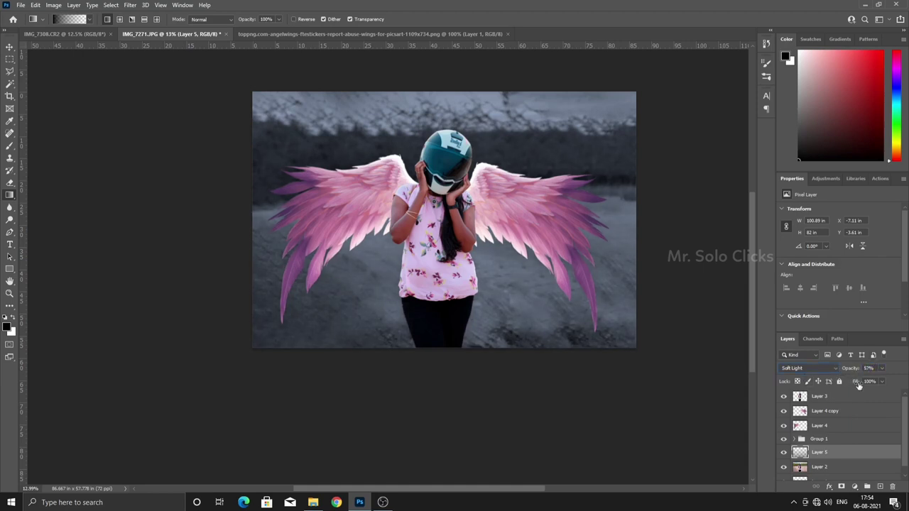
{"action": "left_click", "coordinate": [817, 467]}
{"action": "left_click", "coordinate": [855, 486]}
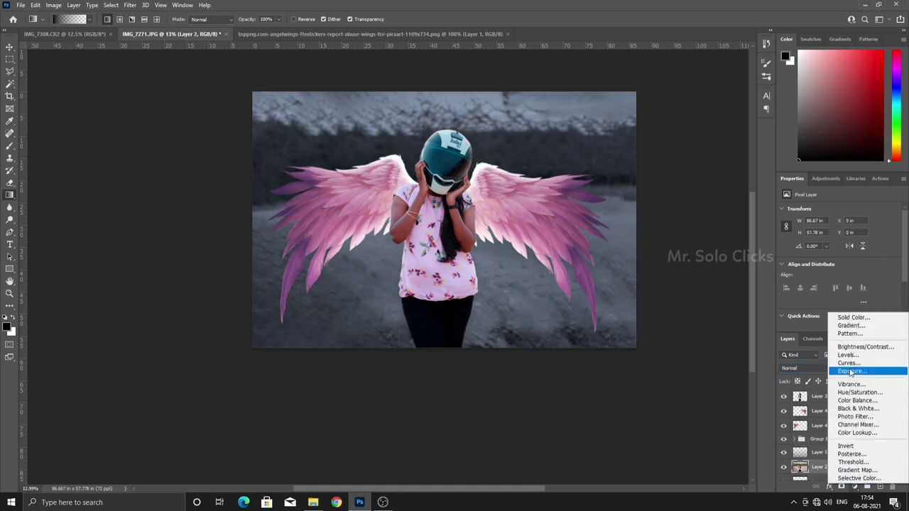
Step: Add Levels 1 above Layer 2 with input levels 18, 1.12 and 255, comparing against Group 1
{"action": "left_click", "coordinate": [852, 370]}
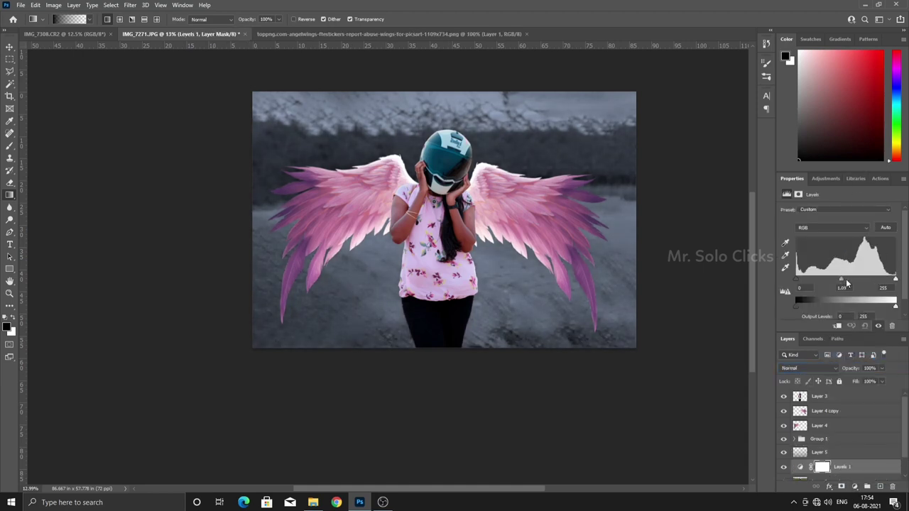
{"action": "left_click_drag", "start_coordinate": [846, 282], "coordinate": [803, 281]}
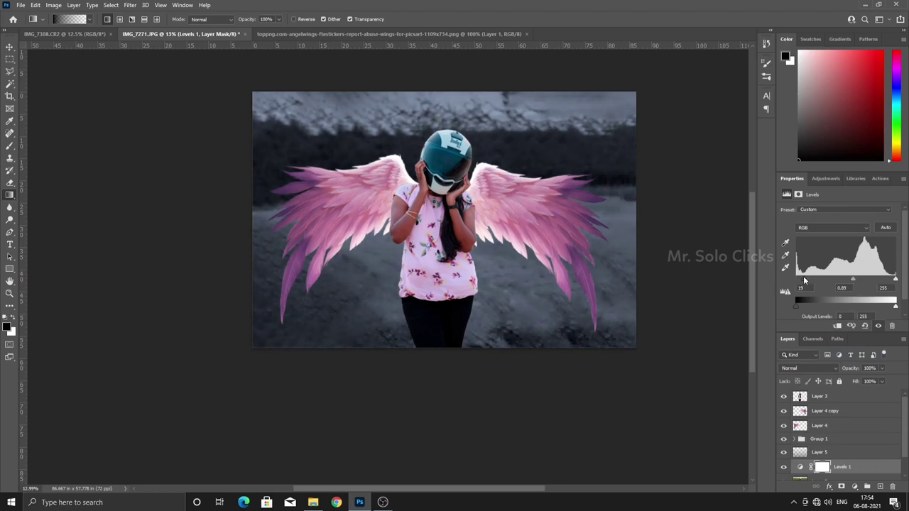
{"action": "left_click_drag", "start_coordinate": [848, 282], "coordinate": [846, 283]}
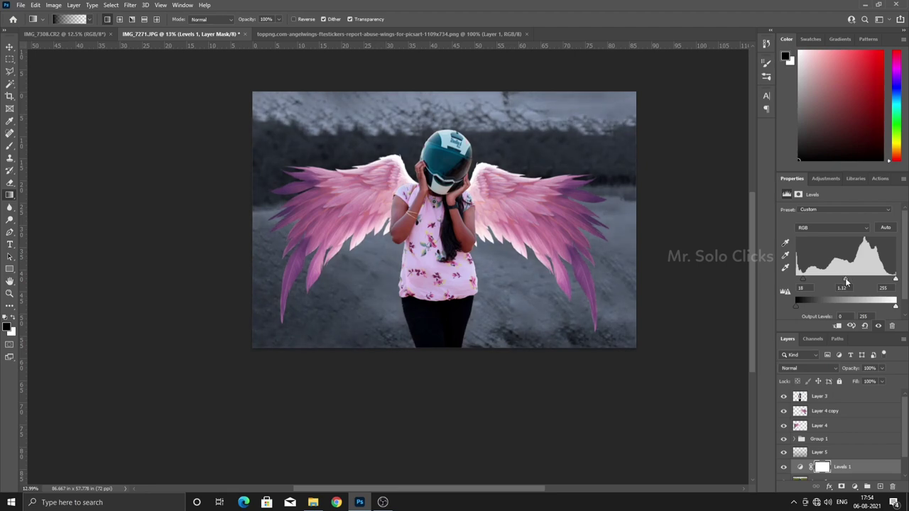
{"action": "scroll", "coordinate": [554, 220], "scroll_direction": "up", "scroll_amount": 2}
{"action": "scroll", "coordinate": [546, 206], "scroll_direction": "down", "scroll_amount": 1}
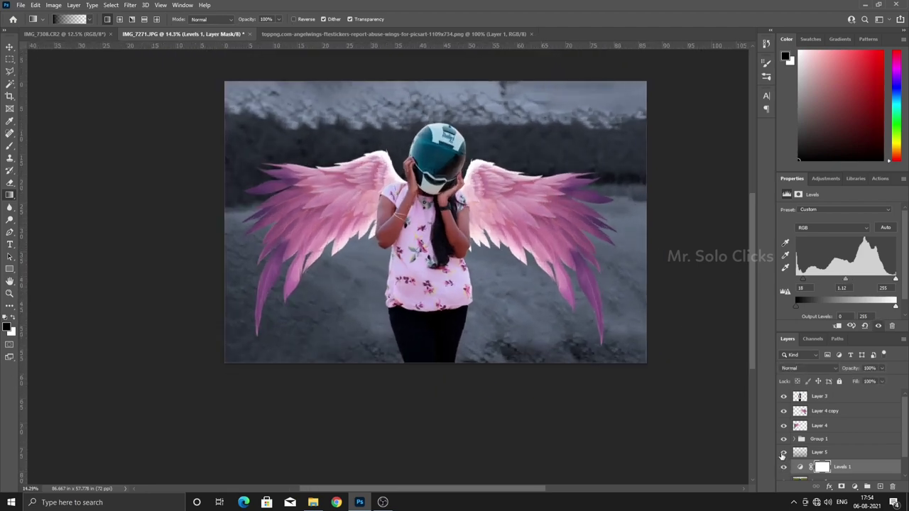
{"action": "left_click", "coordinate": [784, 454]}
{"action": "left_click", "coordinate": [784, 454]}
{"action": "left_click", "coordinate": [783, 440]}
{"action": "scroll", "coordinate": [570, 266], "scroll_direction": "up", "scroll_amount": 1}
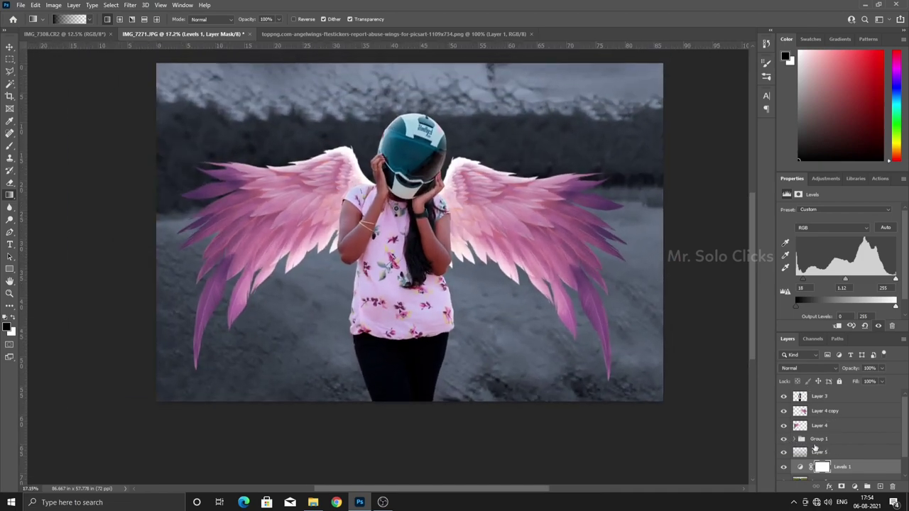
{"action": "left_click", "coordinate": [830, 399]}
{"action": "left_click", "coordinate": [835, 469], "text": "shift"}
Step: Nest Group 1, Layer 5 and Levels 1 in Group 2, undoing an accidental duplicate
{"action": "right_click", "coordinate": [854, 441]}
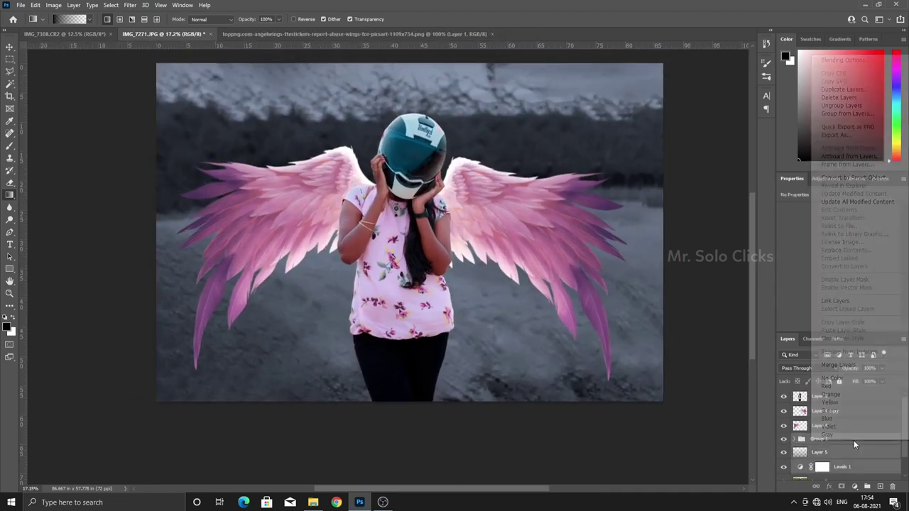
{"action": "left_click", "coordinate": [853, 365]}
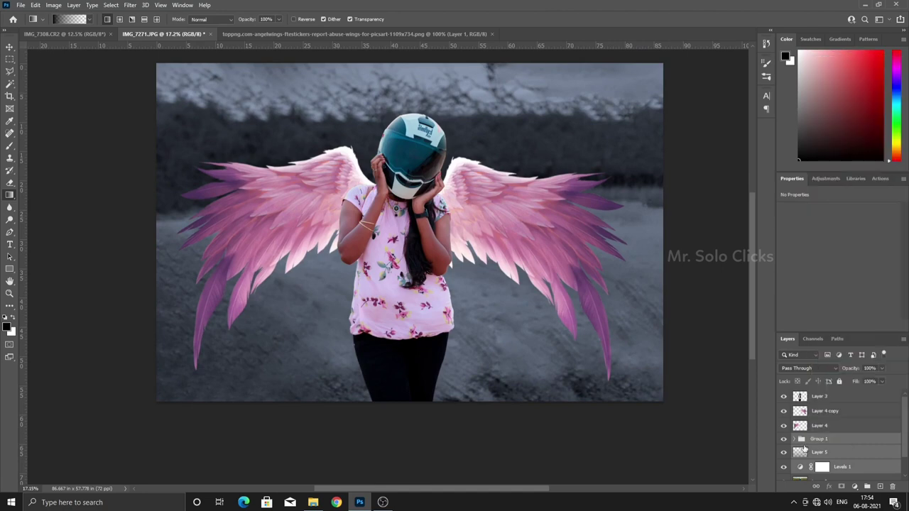
{"action": "left_click_drag", "start_coordinate": [819, 441], "coordinate": [836, 397]}
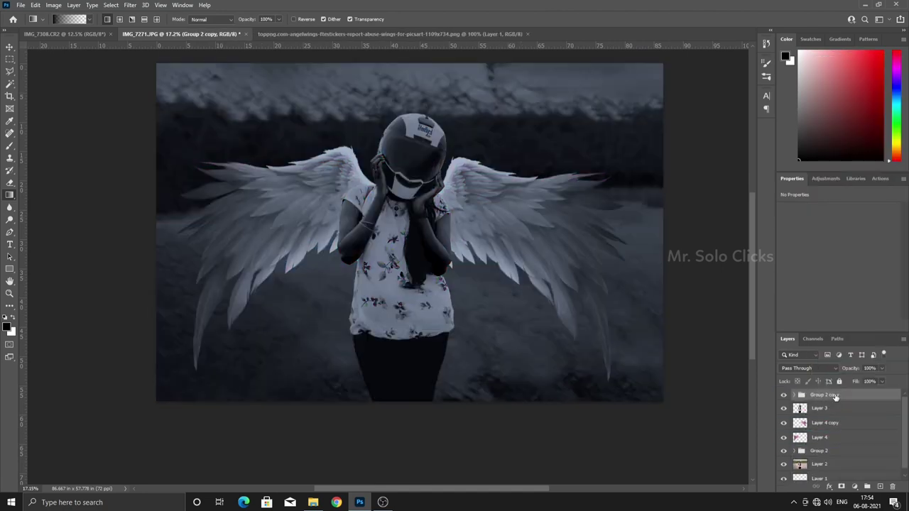
{"action": "key", "text": "ctrl+z"}
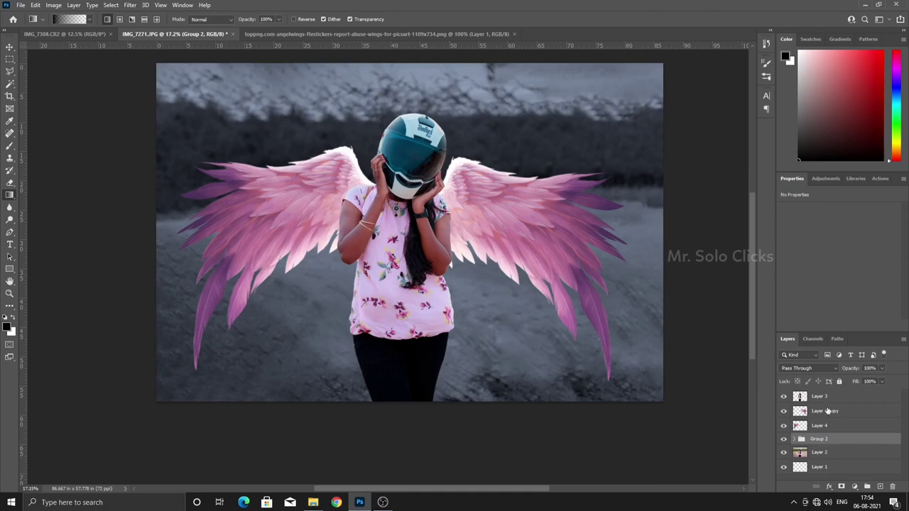
{"action": "left_click", "coordinate": [816, 402]}
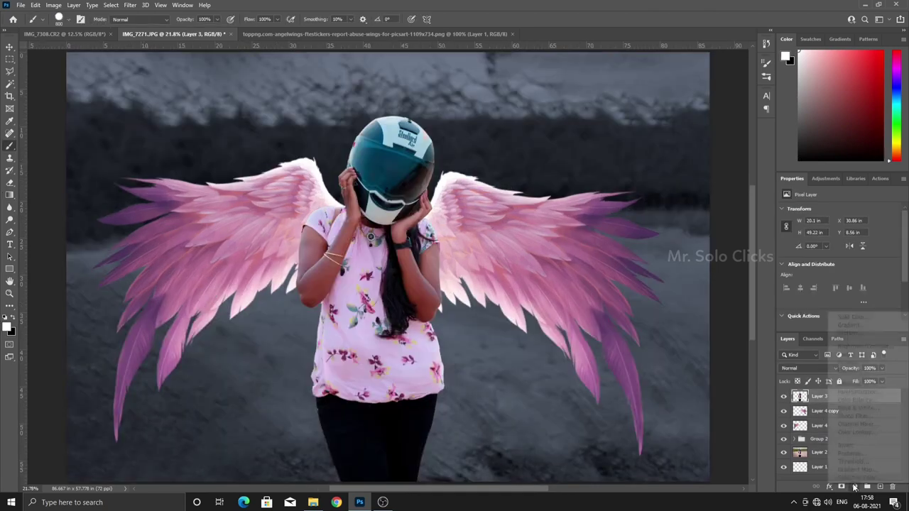
{"action": "left_click", "coordinate": [855, 487]}
Step: Add Levels 3 clipped to Layer 3 with inputs 8, 0.95, 249, output white 185, and inverted mask
{"action": "left_click", "coordinate": [862, 358]}
{"action": "left_click", "coordinate": [838, 326]}
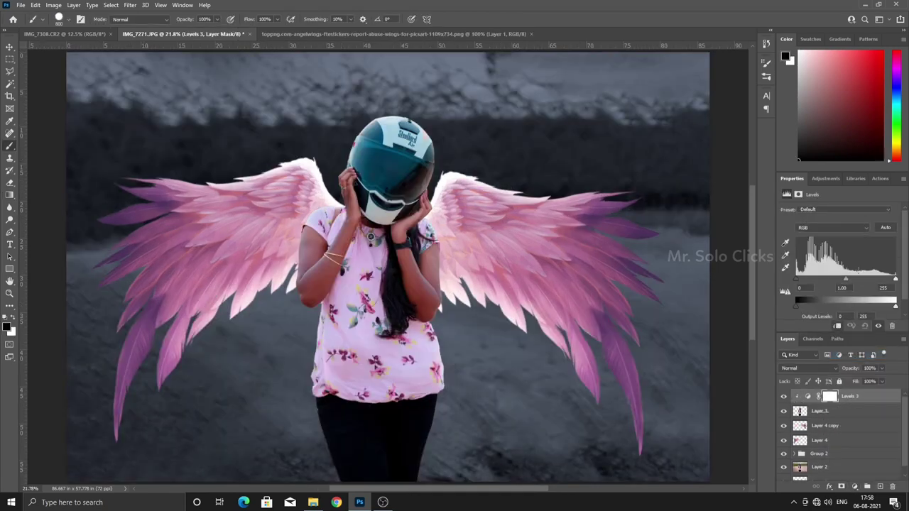
{"action": "left_click_drag", "start_coordinate": [846, 279], "coordinate": [799, 278]}
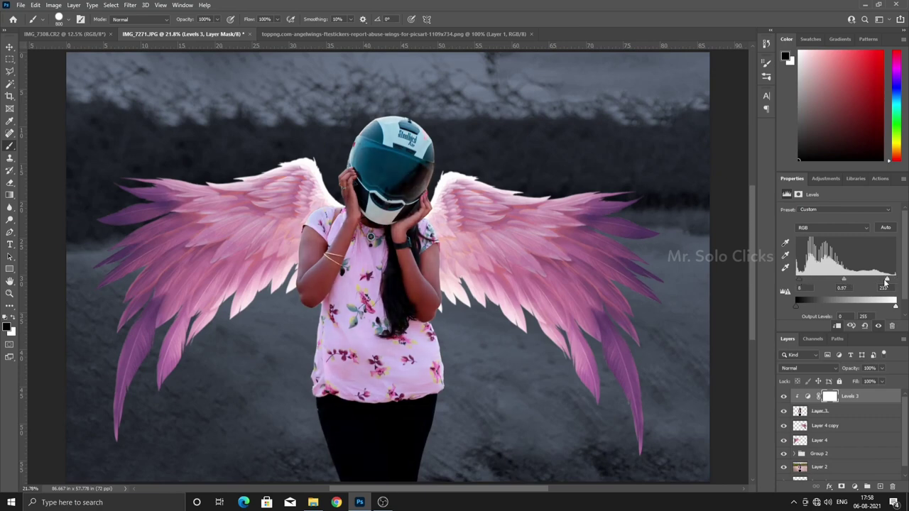
{"action": "left_click_drag", "start_coordinate": [886, 282], "coordinate": [907, 283]}
{"action": "left_click_drag", "start_coordinate": [798, 304], "coordinate": [796, 304]}
{"action": "left_click_drag", "start_coordinate": [895, 305], "coordinate": [868, 306]}
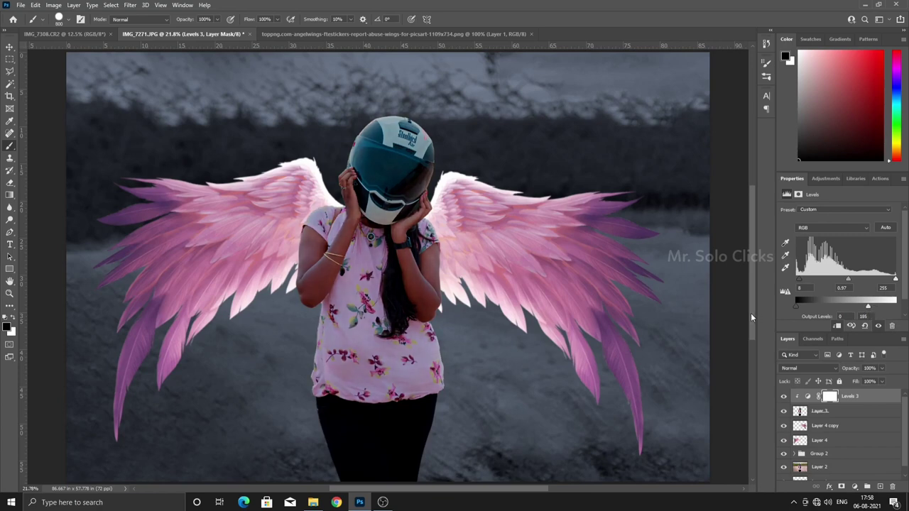
{"action": "left_click_drag", "start_coordinate": [896, 279], "coordinate": [852, 287]}
{"action": "key", "text": "ctrl+i"}
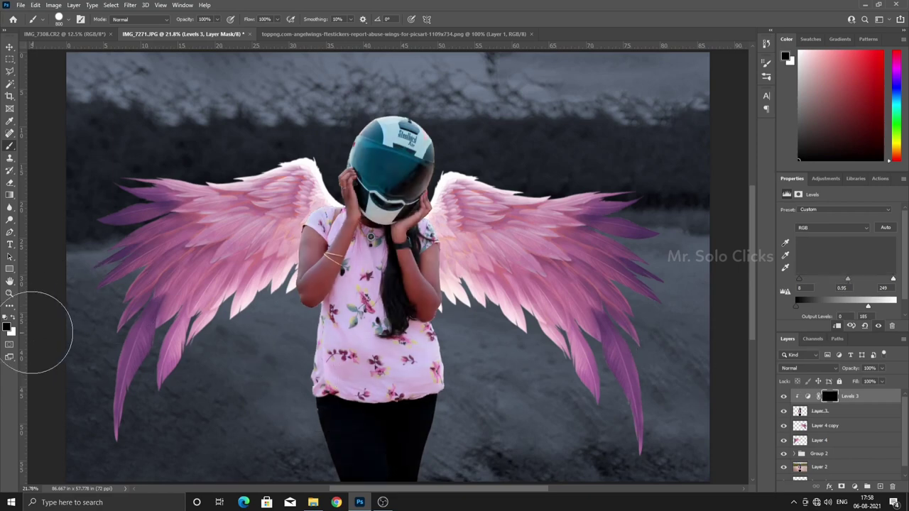
Step: Paint white on the Levels 3 mask over the shirt, then try and revert a mixer-brush setup
{"action": "left_click", "coordinate": [12, 320]}
{"action": "left_click_drag", "start_coordinate": [333, 387], "coordinate": [320, 227]}
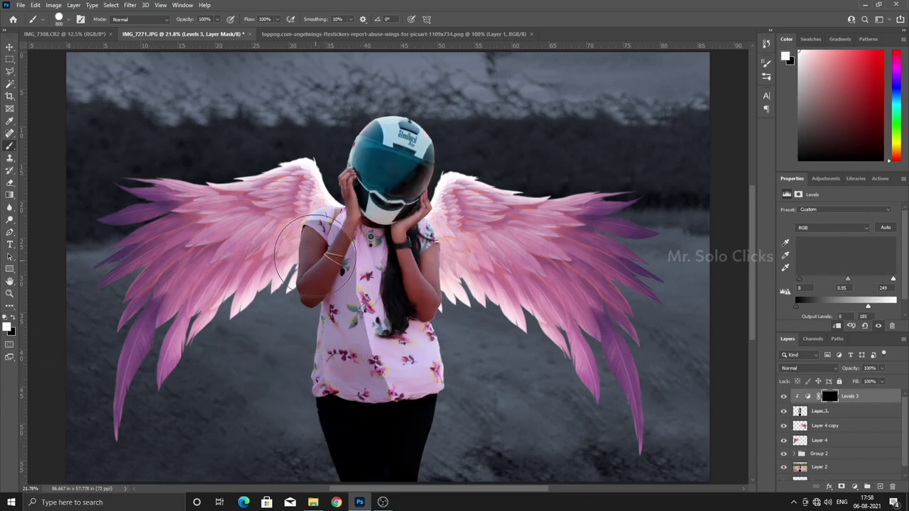
{"action": "left_click", "coordinate": [71, 23]}
{"action": "key", "text": "shift+b"}
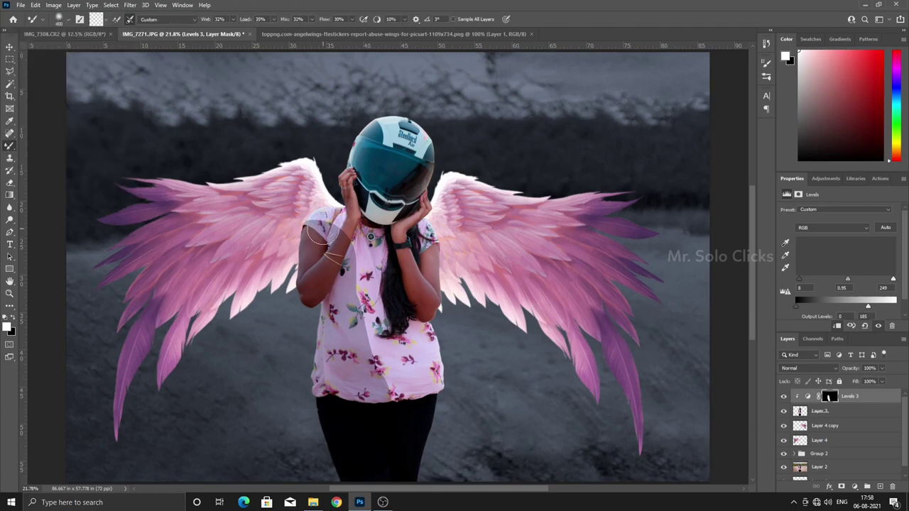
{"action": "key", "text": "bracketright"}
{"action": "key", "text": "bracketright"}
{"action": "key", "text": "bracketright"}
{"action": "left_click_drag", "start_coordinate": [240, 19], "coordinate": [247, 19]}
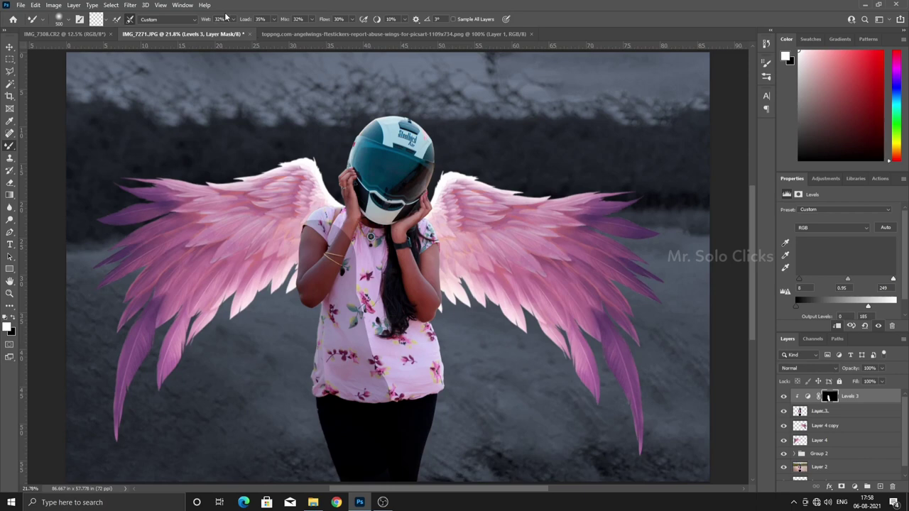
{"action": "left_click", "coordinate": [767, 62]}
{"action": "left_click", "coordinate": [680, 121]}
Step: Switch back to the normal Brush tool with the Soft Round preset
{"action": "right_click", "coordinate": [9, 147]}
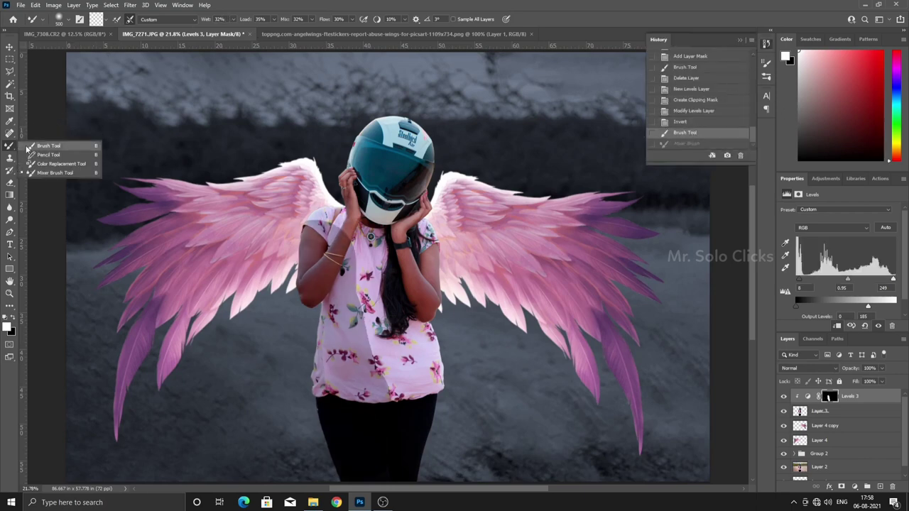
{"action": "left_click", "coordinate": [29, 146]}
{"action": "left_click", "coordinate": [69, 20]}
{"action": "left_click", "coordinate": [21, 107]}
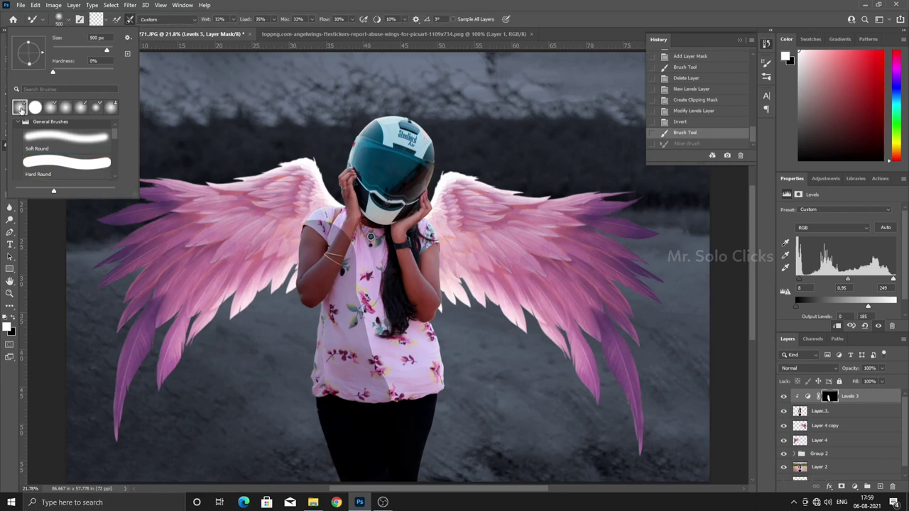
{"action": "left_click", "coordinate": [63, 108]}
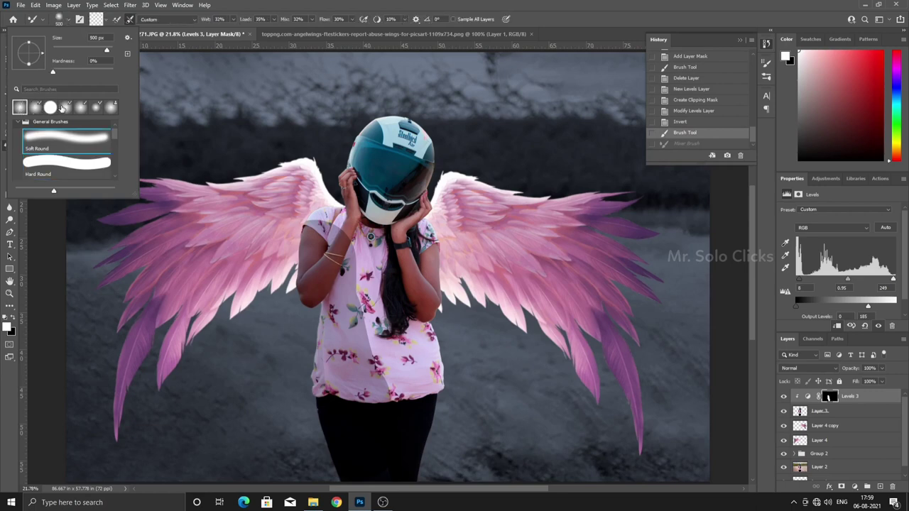
{"action": "right_click", "coordinate": [10, 146]}
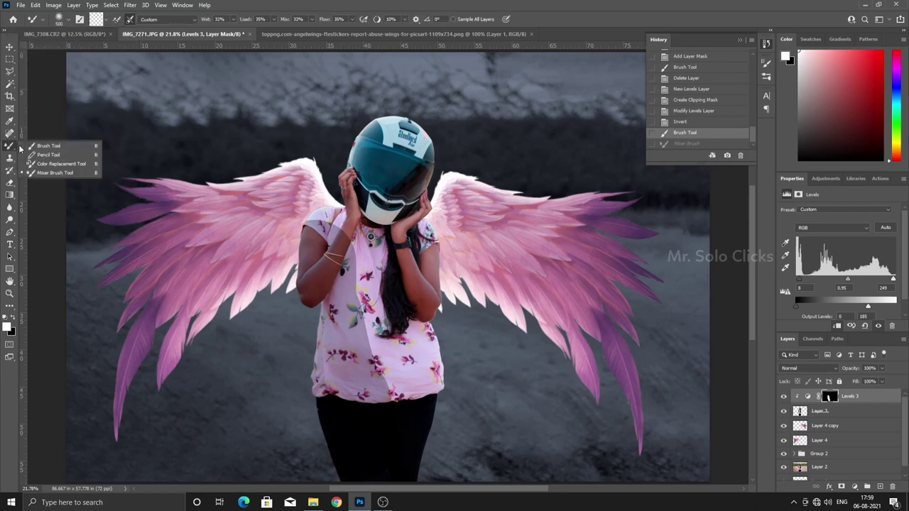
{"action": "left_click", "coordinate": [46, 146]}
{"action": "left_click", "coordinate": [68, 20]}
{"action": "left_click", "coordinate": [102, 140]}
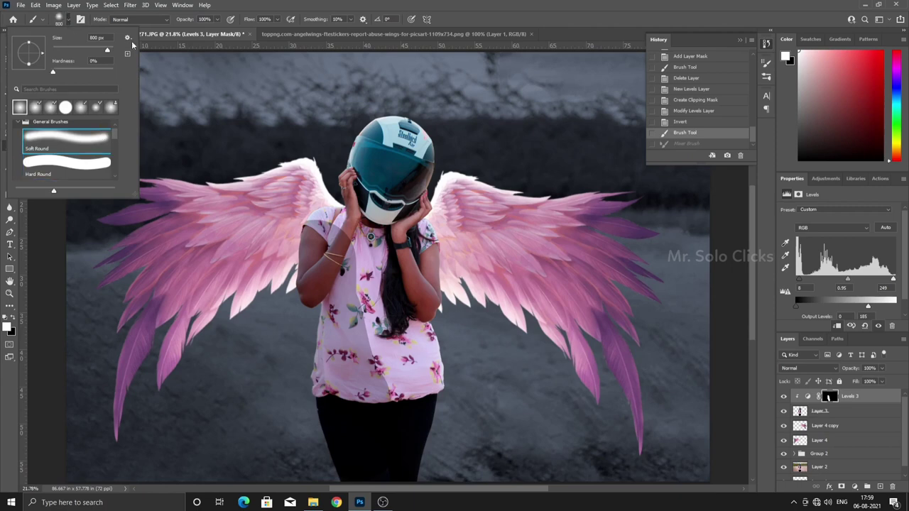
{"action": "key", "text": "Return"}
Step: Paint white over the girl's arm and shirt, then black over the helmet and left arm
{"action": "left_click_drag", "start_coordinate": [327, 270], "coordinate": [387, 434]}
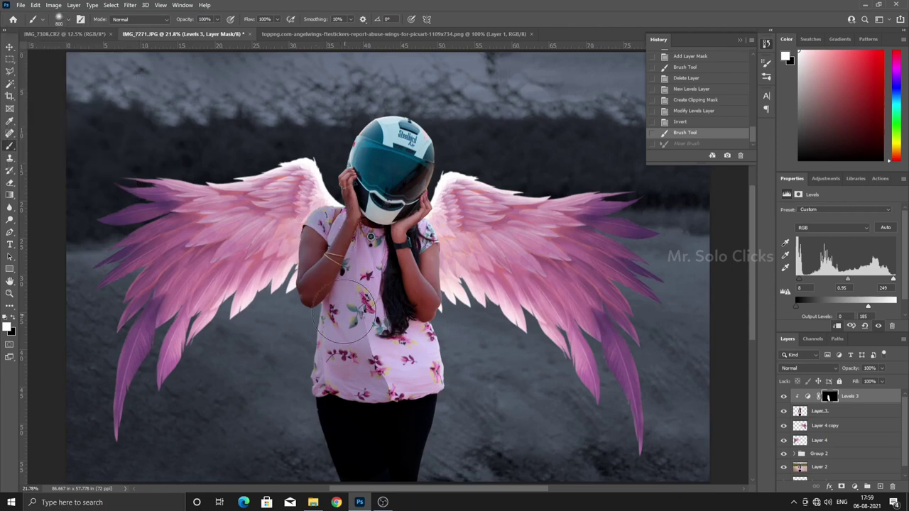
{"action": "left_click_drag", "start_coordinate": [355, 270], "coordinate": [367, 295]}
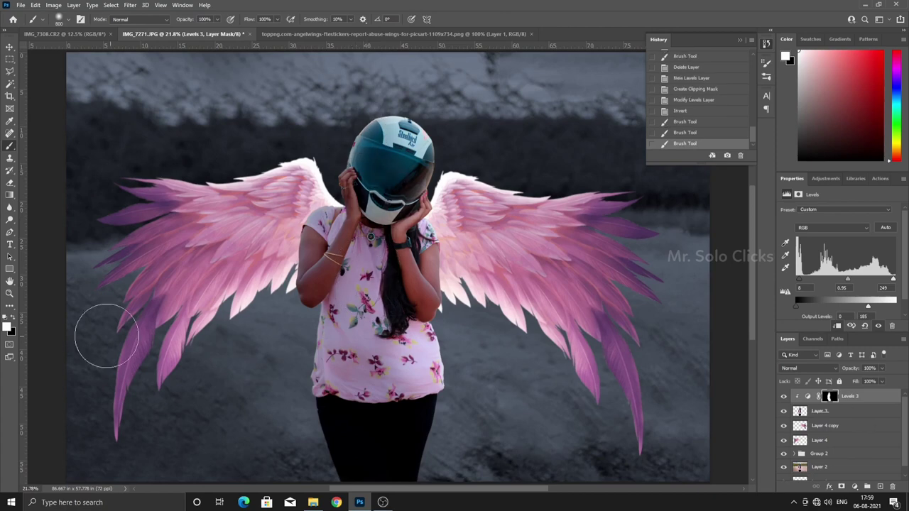
{"action": "key", "text": "x"}
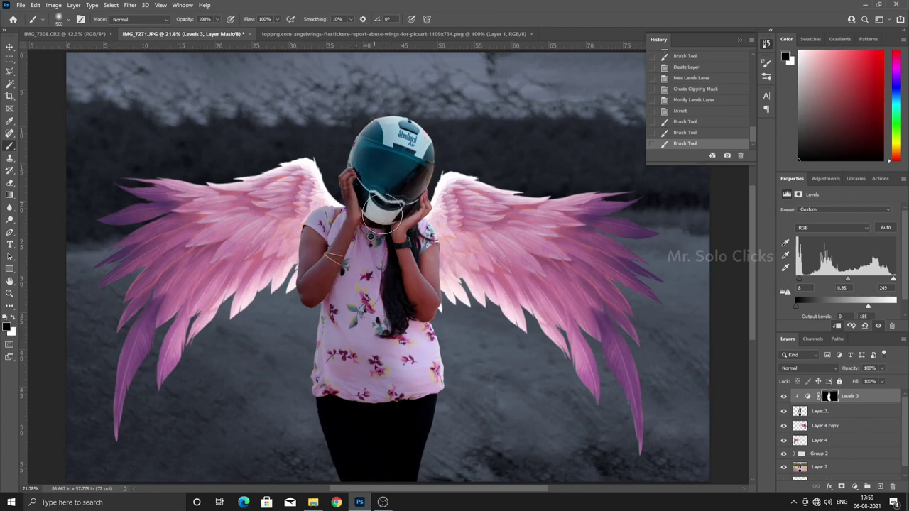
{"action": "left_click_drag", "start_coordinate": [389, 188], "coordinate": [405, 153]}
{"action": "left_click_drag", "start_coordinate": [449, 249], "coordinate": [399, 277]}
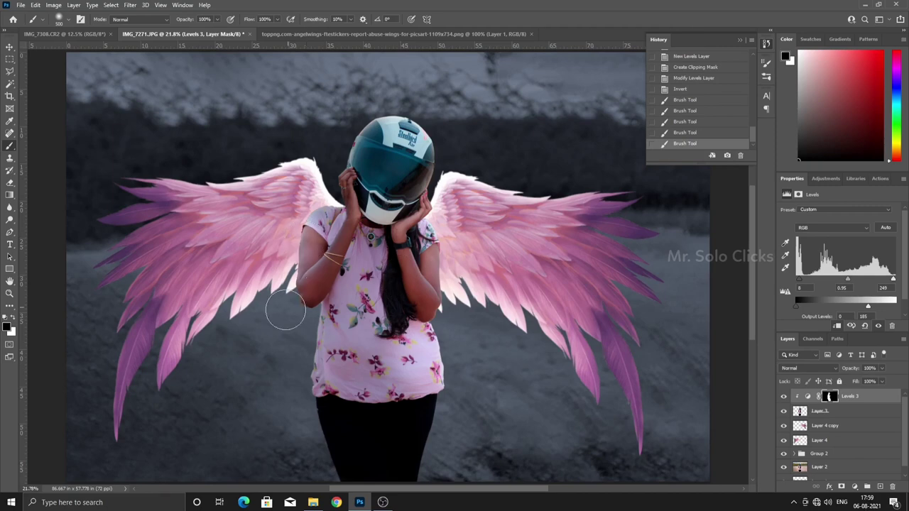
{"action": "left_click_drag", "start_coordinate": [313, 221], "coordinate": [284, 308]}
{"action": "mouse_move", "coordinate": [320, 199]}
{"action": "left_mouse_down"}
{"action": "mouse_move", "coordinate": [305, 228]}
{"action": "mouse_move", "coordinate": [309, 302]}
{"action": "left_mouse_up"}
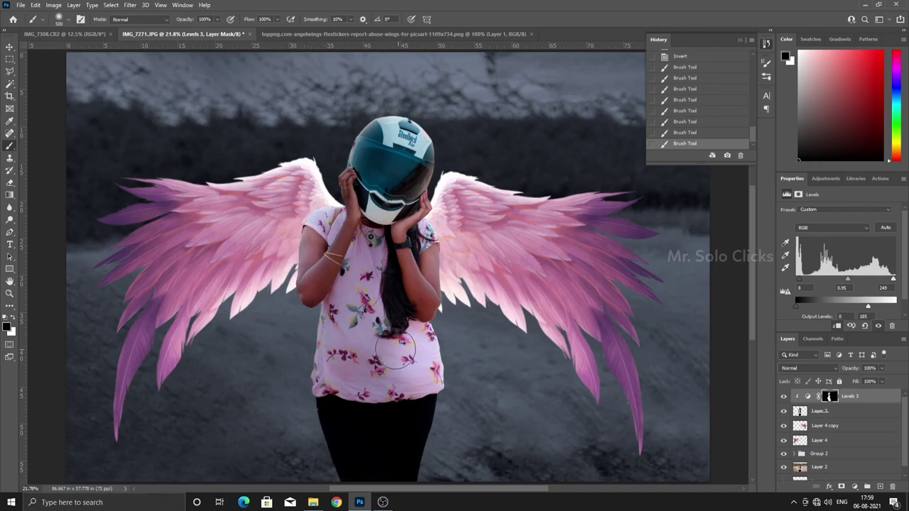
{"action": "key", "text": "x"}
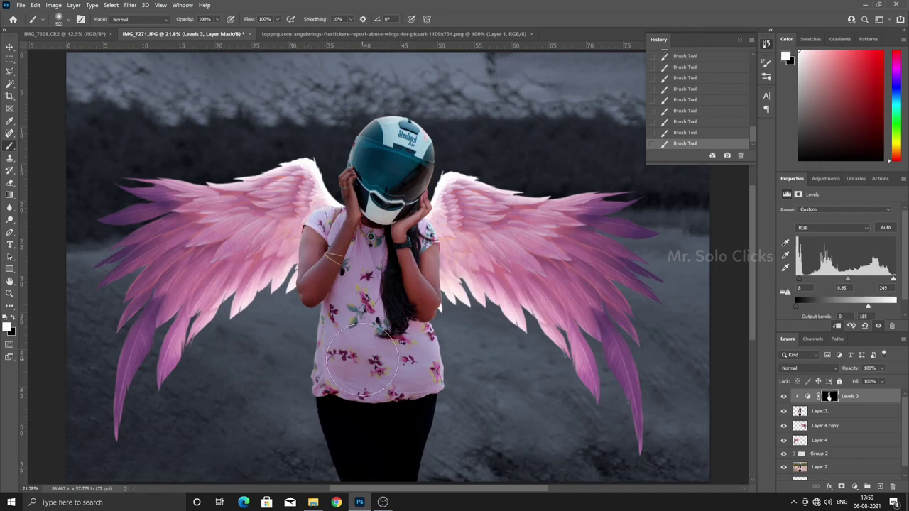
Step: Paint white toward the chest, undo it, then mask black near the shirt's lower-left edge
{"action": "left_click_drag", "start_coordinate": [412, 366], "coordinate": [388, 227]}
{"action": "key", "text": "ctrl+z"}
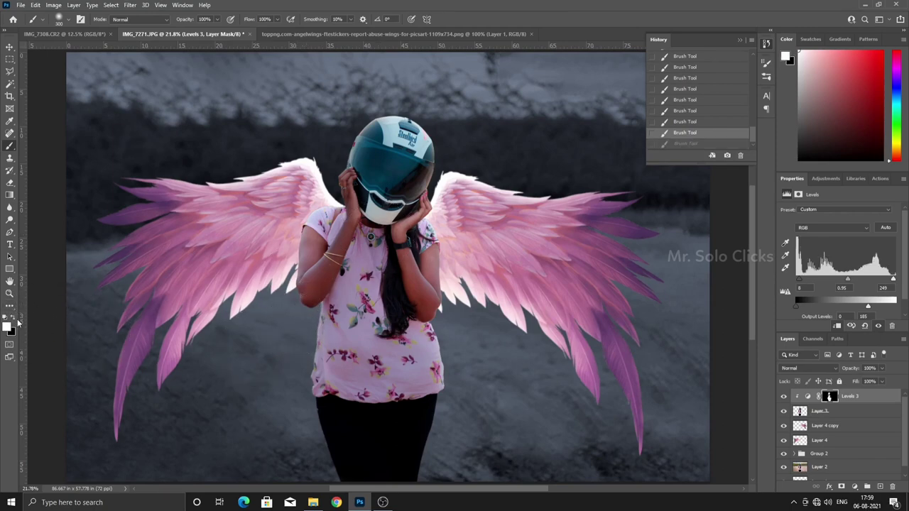
{"action": "left_click", "coordinate": [14, 319]}
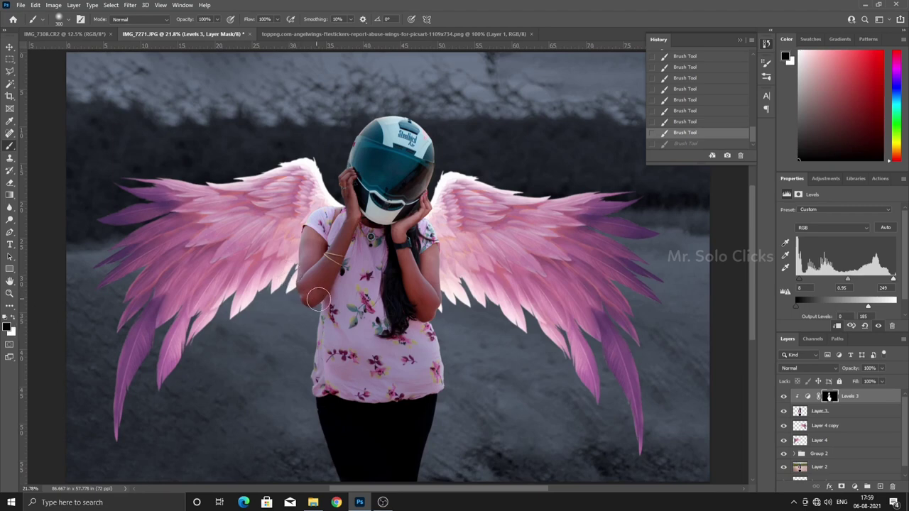
{"action": "left_click_drag", "start_coordinate": [310, 371], "coordinate": [325, 440]}
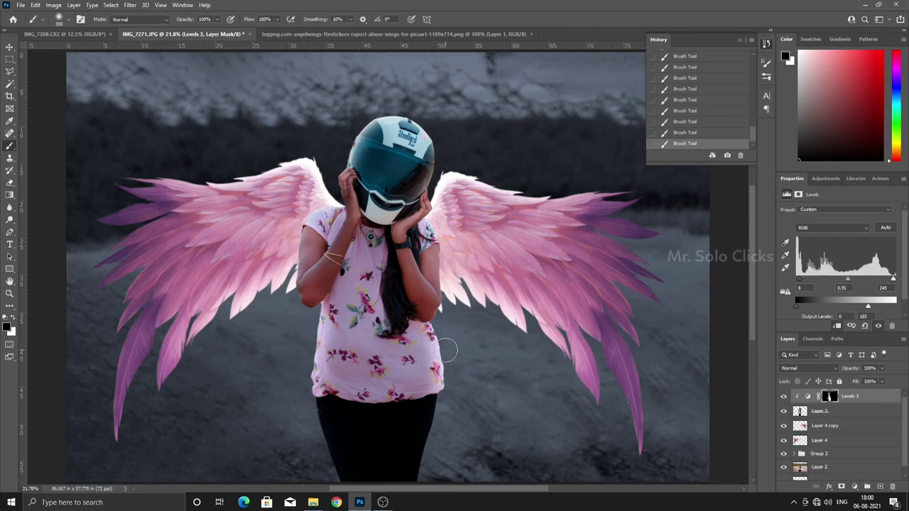
Step: Feather the Levels 3 mask to 118 px and toggle layer visibility to compare
{"action": "left_click", "coordinate": [829, 397]}
{"action": "left_click", "coordinate": [850, 274]}
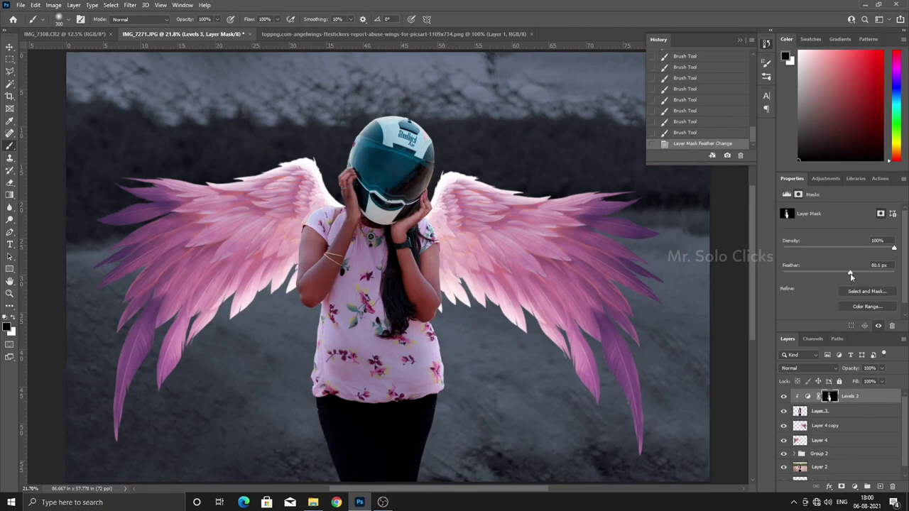
{"action": "left_click_drag", "start_coordinate": [852, 274], "coordinate": [858, 274]}
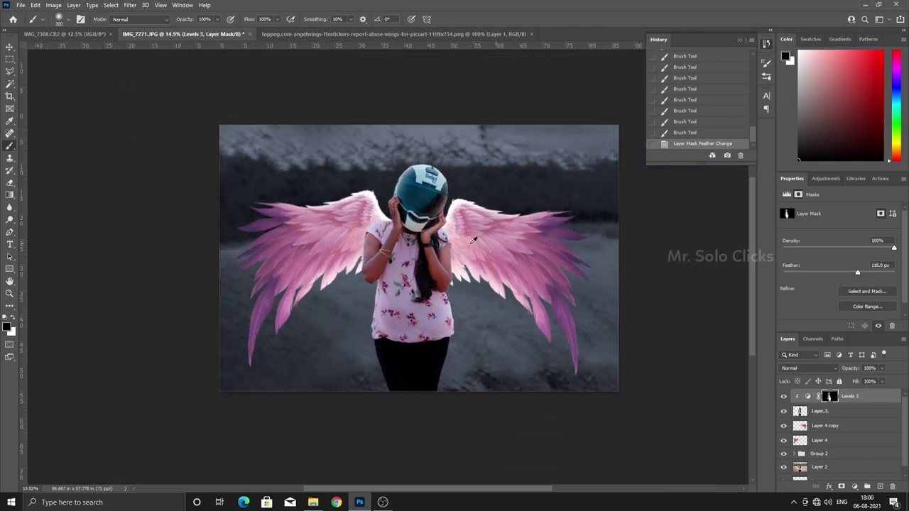
{"action": "scroll", "coordinate": [473, 240], "scroll_direction": "down", "scroll_amount": 2}
{"action": "scroll", "coordinate": [473, 240], "scroll_direction": "up", "scroll_amount": 1}
{"action": "left_click", "coordinate": [784, 412]}
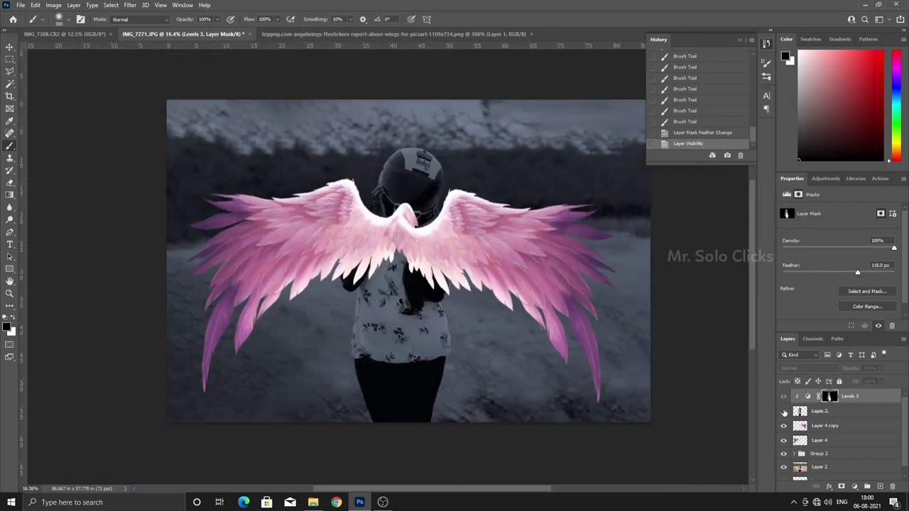
{"action": "left_click", "coordinate": [785, 397]}
{"action": "left_click", "coordinate": [808, 396]}
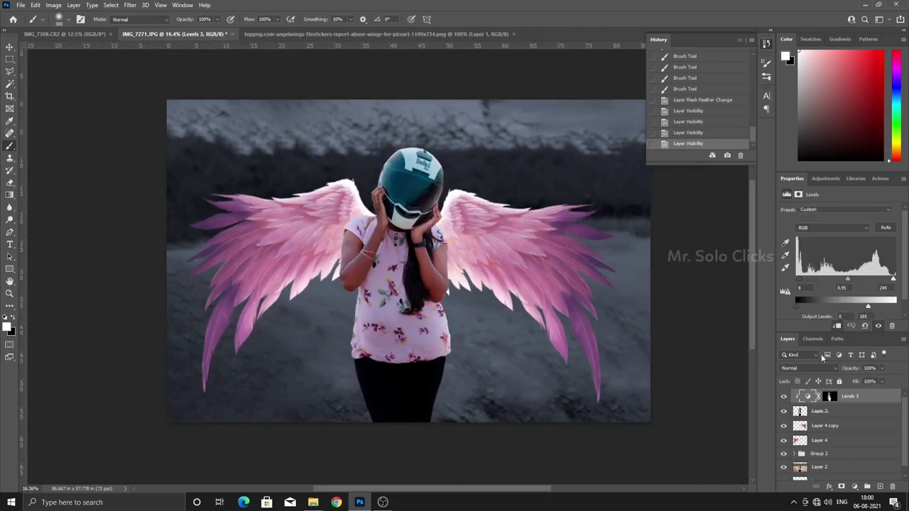
Step: Retune the Levels 3 input levels to 41, 1.04 and 227
{"action": "left_click_drag", "start_coordinate": [850, 279], "coordinate": [815, 288]}
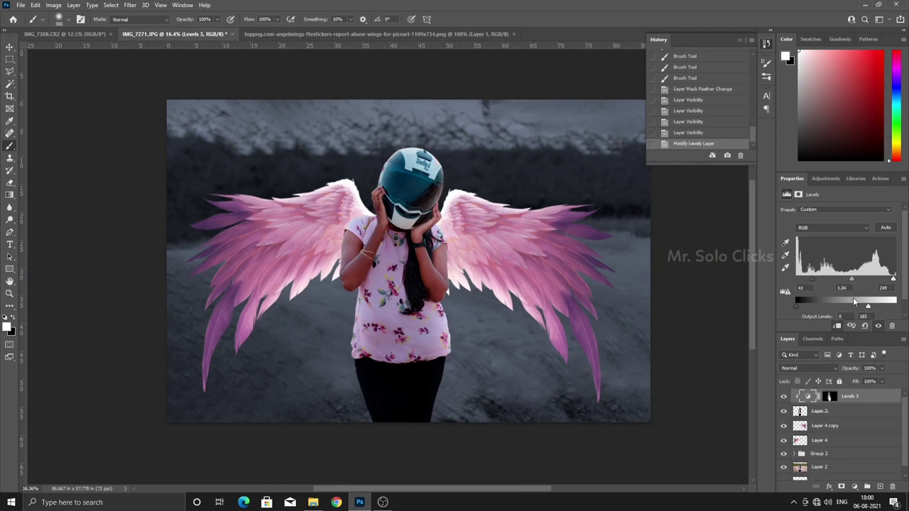
{"action": "left_click_drag", "start_coordinate": [894, 279], "coordinate": [886, 285]}
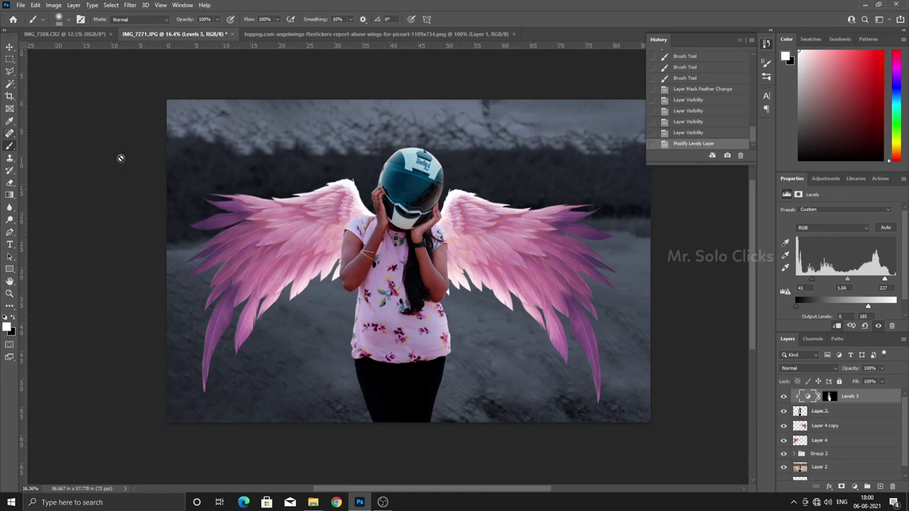
{"action": "left_click", "coordinate": [816, 411]}
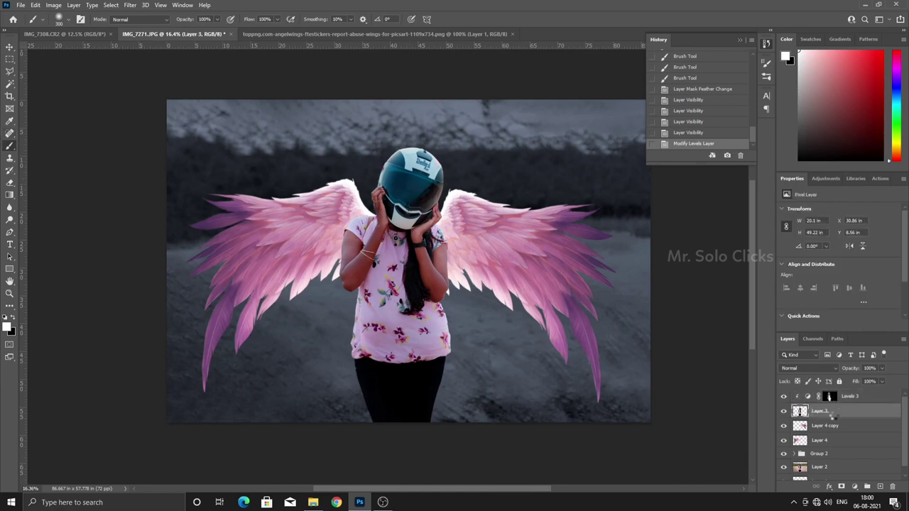
Step: Add a Color Balance adjustment on Layer 3's selection, shifting midtones toward cyan and blue
{"action": "left_click", "coordinate": [800, 411], "text": "ctrl"}
{"action": "left_click", "coordinate": [855, 487]}
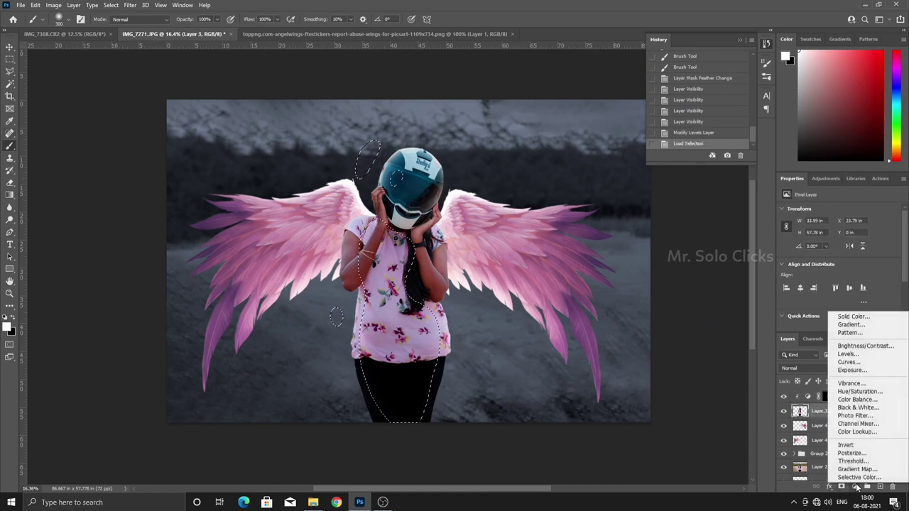
{"action": "left_click", "coordinate": [857, 399]}
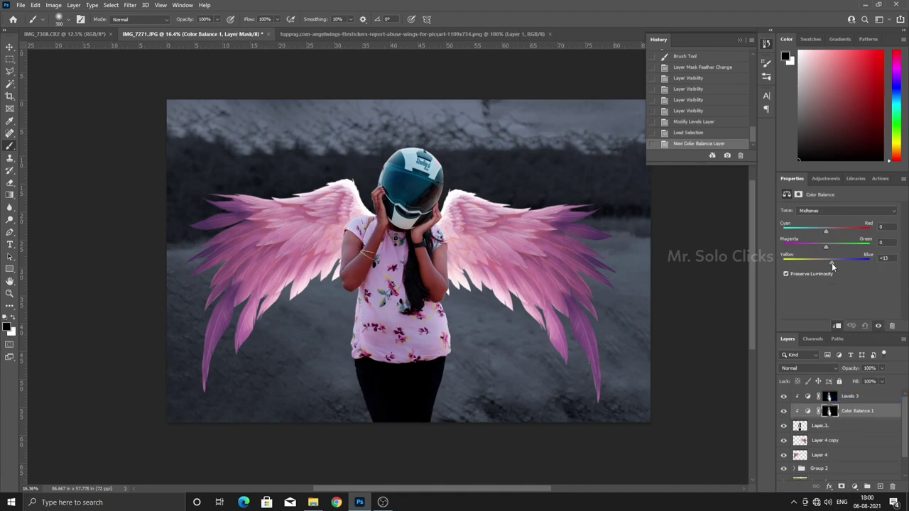
{"action": "left_click_drag", "start_coordinate": [832, 263], "coordinate": [832, 263]}
{"action": "left_click_drag", "start_coordinate": [825, 232], "coordinate": [821, 237]}
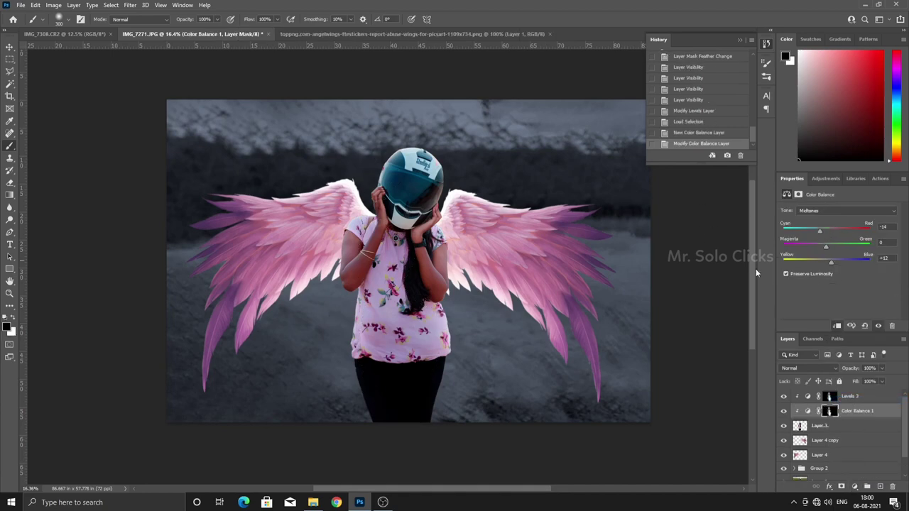
{"action": "scroll", "coordinate": [838, 433], "scroll_direction": "down", "scroll_amount": 3}
Step: Add Color Balance 2 above Layer 2, shifting the background midtones toward cyan and red-yellow
{"action": "left_click", "coordinate": [820, 459]}
{"action": "left_click", "coordinate": [855, 487]}
{"action": "left_click", "coordinate": [859, 407]}
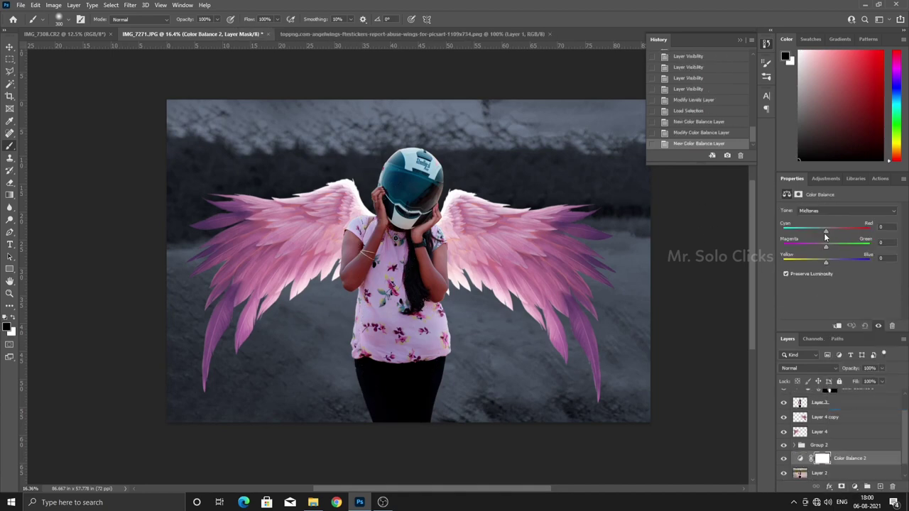
{"action": "left_click_drag", "start_coordinate": [825, 232], "coordinate": [834, 231]}
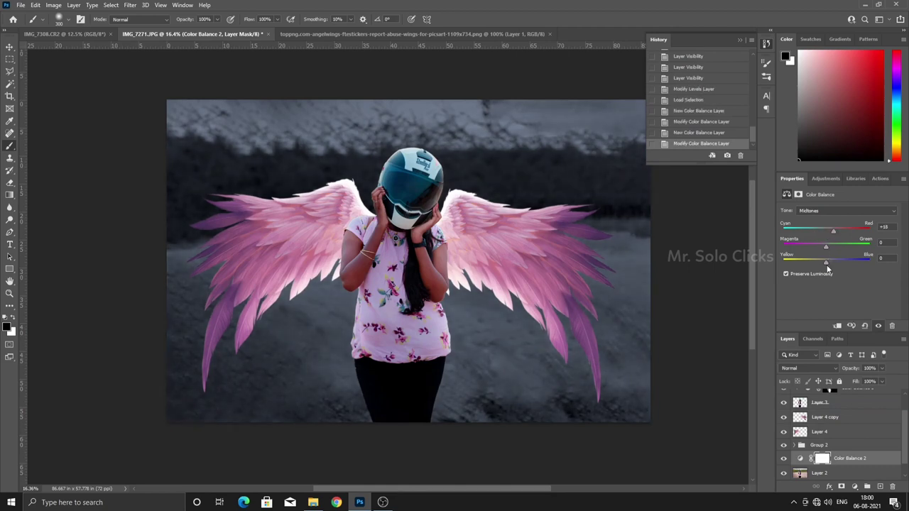
{"action": "mouse_move", "coordinate": [825, 263]}
{"action": "left_mouse_down"}
{"action": "mouse_move", "coordinate": [810, 273]}
{"action": "mouse_move", "coordinate": [824, 250]}
{"action": "left_mouse_up"}
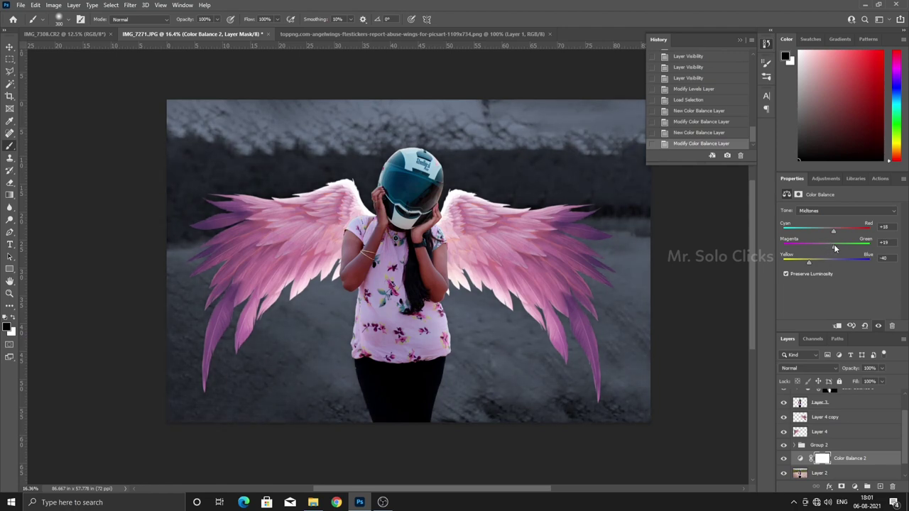
Step: Add Levels 4 above Layer 2 with input black 40, midtones 1.33 and output white 245
{"action": "left_click", "coordinate": [840, 211]}
{"action": "left_click", "coordinate": [838, 473]}
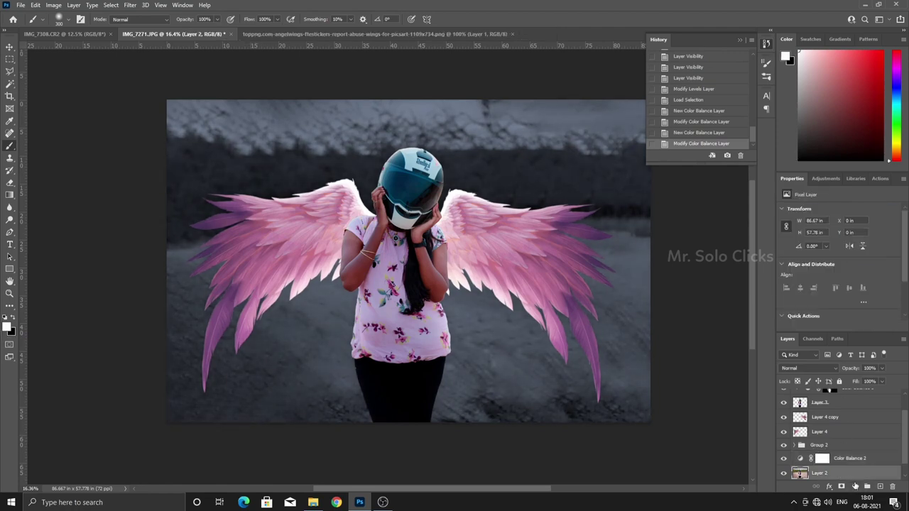
{"action": "left_click", "coordinate": [854, 487]}
{"action": "left_click", "coordinate": [848, 356]}
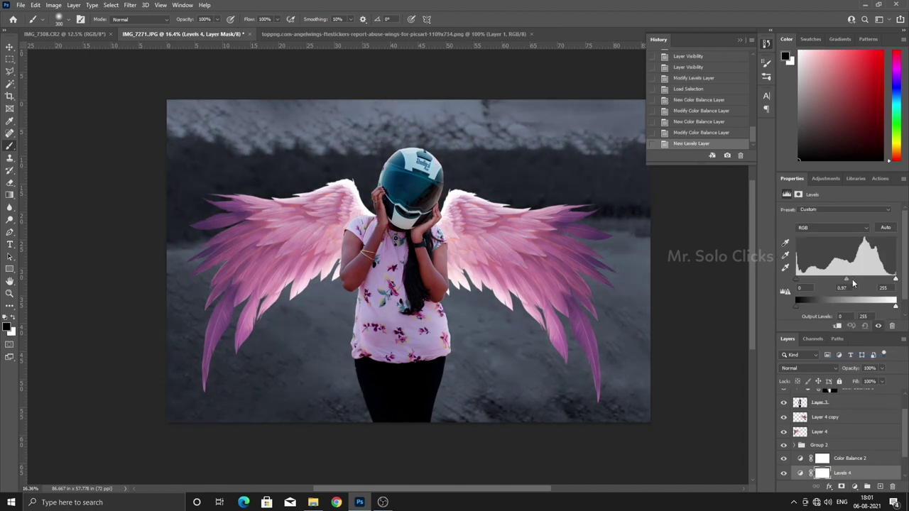
{"action": "mouse_move", "coordinate": [846, 279]}
{"action": "left_mouse_down"}
{"action": "mouse_move", "coordinate": [835, 288]}
{"action": "mouse_move", "coordinate": [813, 278]}
{"action": "left_mouse_up"}
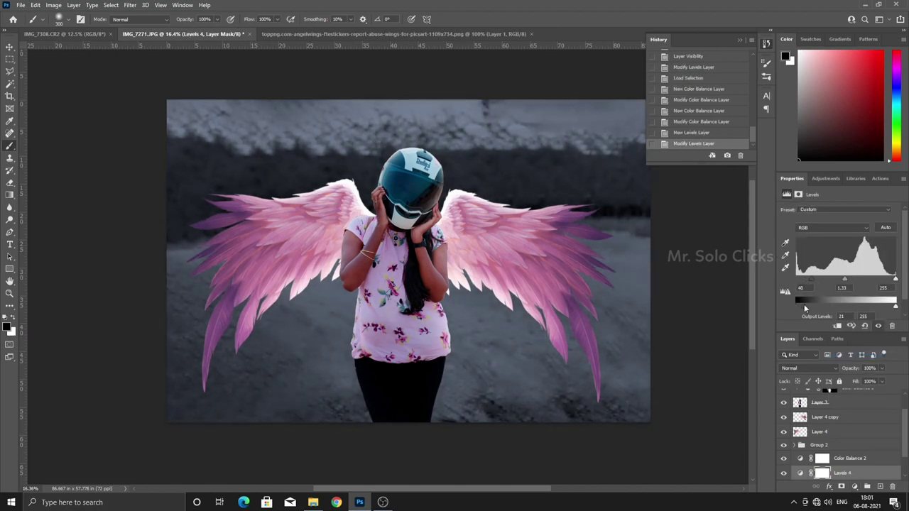
{"action": "mouse_move", "coordinate": [895, 307]}
{"action": "left_mouse_down"}
{"action": "mouse_move", "coordinate": [882, 307]}
{"action": "mouse_move", "coordinate": [892, 306]}
{"action": "left_mouse_up"}
{"action": "left_click_drag", "start_coordinate": [796, 307], "coordinate": [795, 307]}
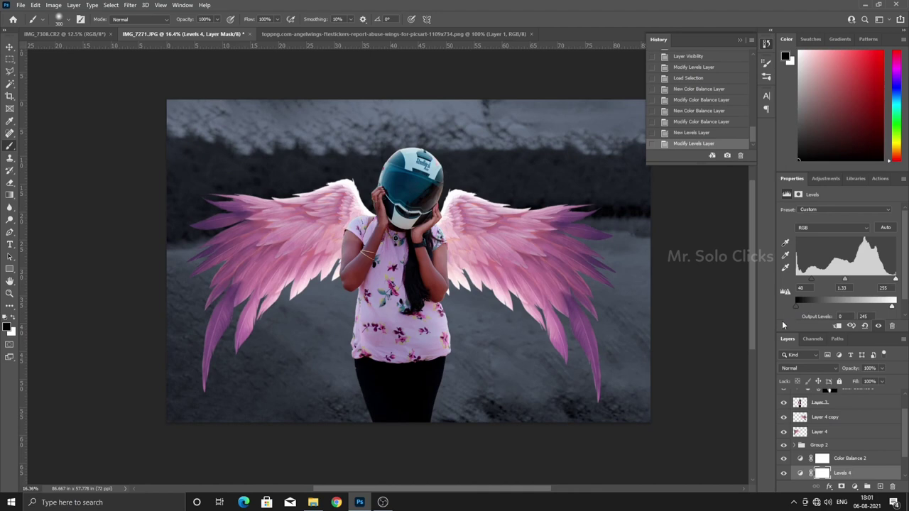
Step: Add a Hue/Saturation layer above Layer 3 setting Cyans to Hue +22, Saturation -22, Lightness +33
{"action": "key", "text": "v"}
{"action": "left_click", "coordinate": [507, 270]}
{"action": "left_click", "coordinate": [427, 168]}
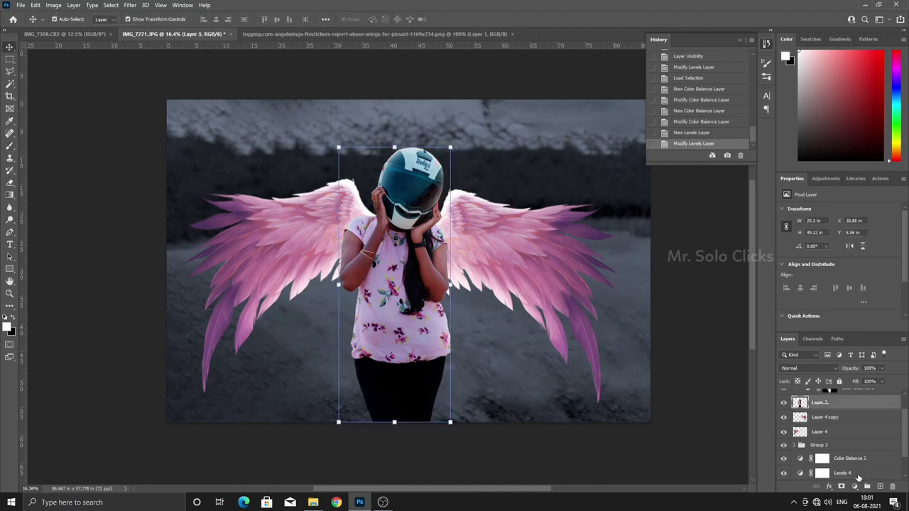
{"action": "left_click", "coordinate": [855, 487]}
{"action": "left_click", "coordinate": [859, 388]}
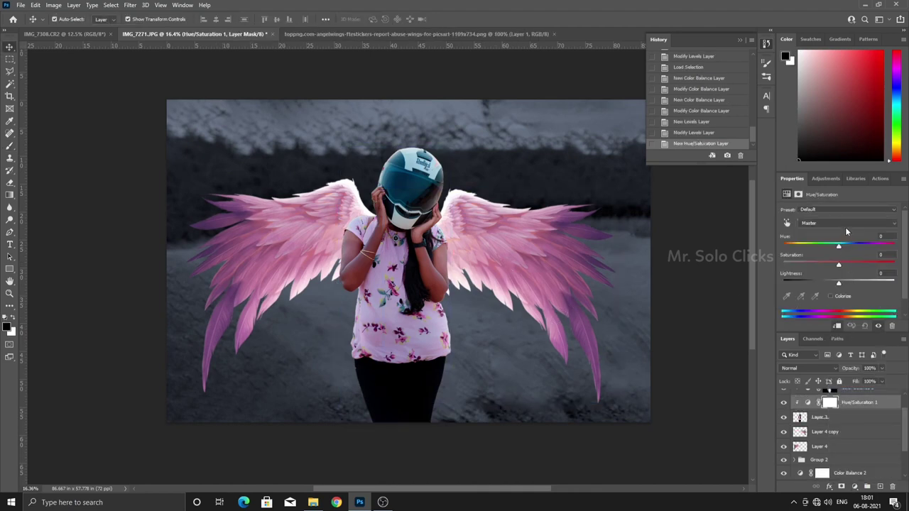
{"action": "left_click", "coordinate": [846, 223]}
{"action": "left_click", "coordinate": [817, 260]}
{"action": "mouse_move", "coordinate": [839, 264]}
{"action": "left_mouse_down"}
{"action": "mouse_move", "coordinate": [818, 266]}
{"action": "mouse_move", "coordinate": [854, 289]}
{"action": "left_mouse_up"}
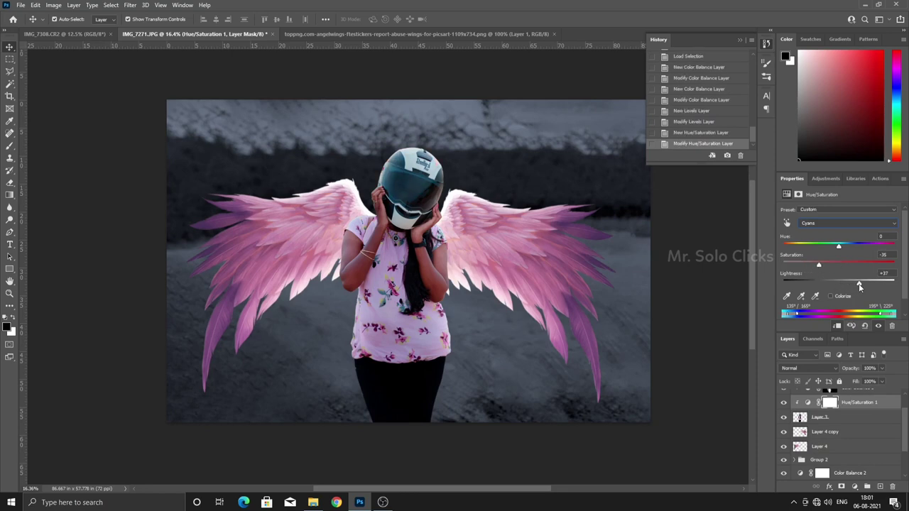
{"action": "mouse_move", "coordinate": [840, 247]}
{"action": "left_mouse_down"}
{"action": "mouse_move", "coordinate": [863, 251]}
{"action": "mouse_move", "coordinate": [852, 256]}
{"action": "left_mouse_up"}
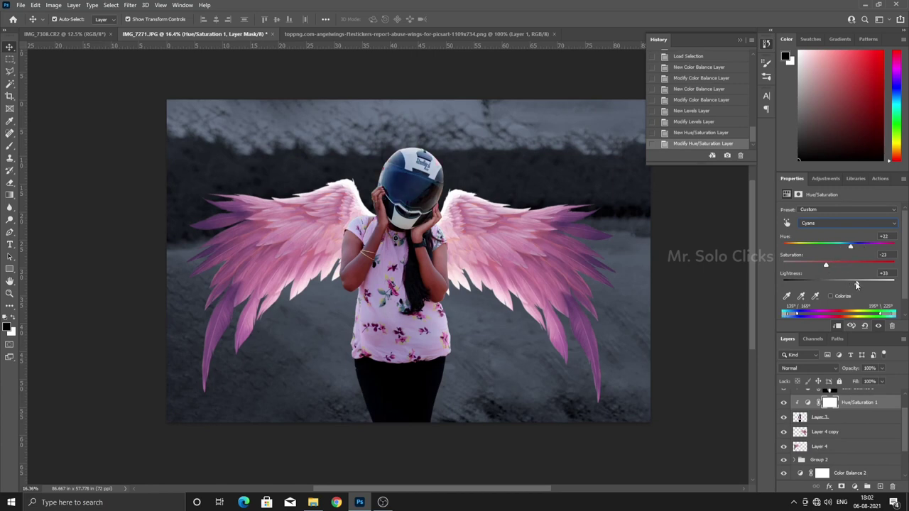
{"action": "left_click", "coordinate": [296, 227]}
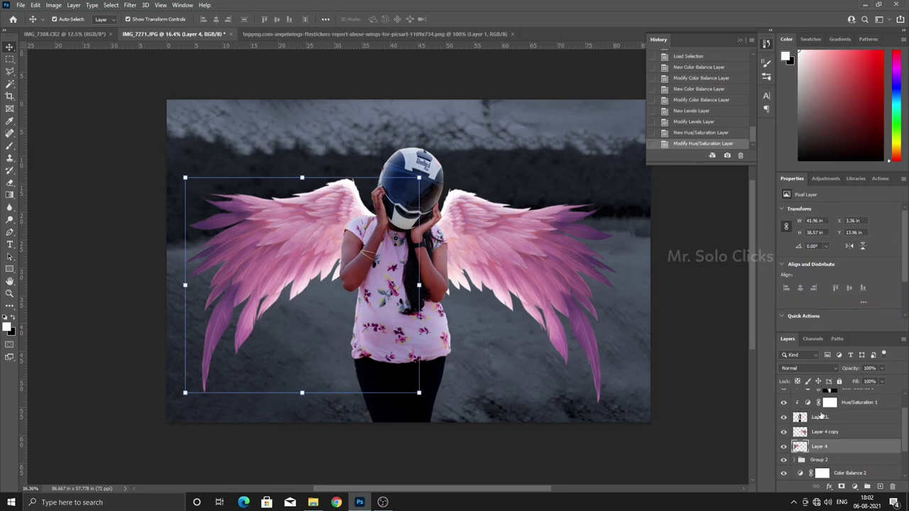
Step: Merge the two wing layers, Layer 4 and Layer 4 copy, into one layer
{"action": "left_click", "coordinate": [837, 439], "text": "ctrl"}
{"action": "right_click", "coordinate": [836, 439]}
{"action": "left_click", "coordinate": [863, 369]}
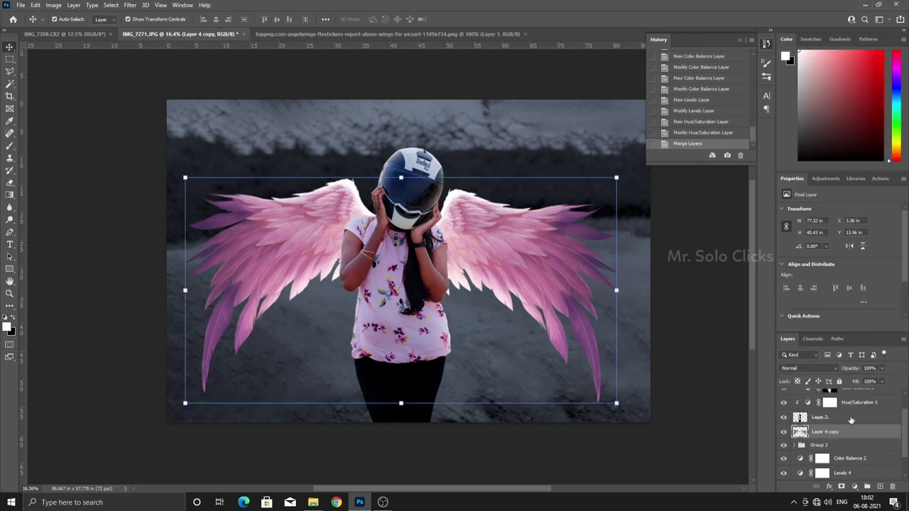
Step: Duplicate the wings as a lower-opacity Linear Dodge (Add) copy converted to a smart object
{"action": "key", "text": "ctrl+j"}
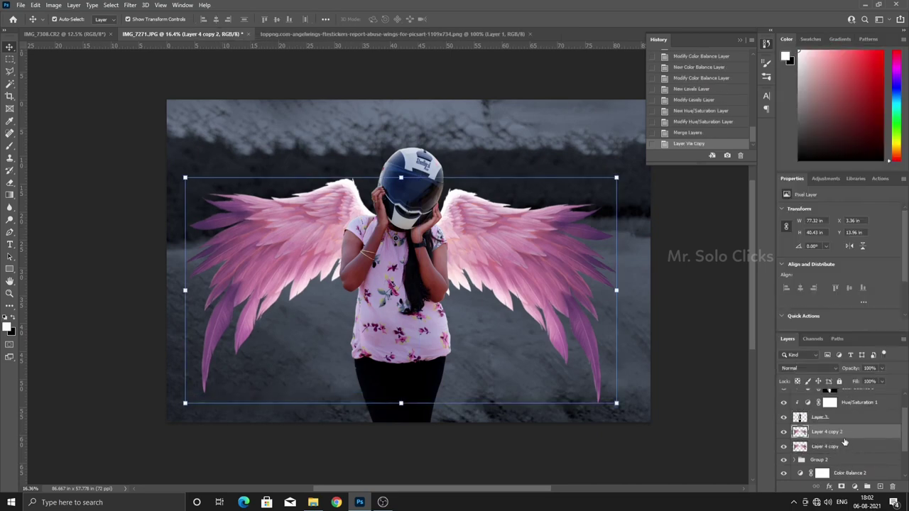
{"action": "left_click", "coordinate": [824, 368]}
{"action": "left_click", "coordinate": [802, 348]}
{"action": "left_click_drag", "start_coordinate": [856, 369], "coordinate": [844, 377]}
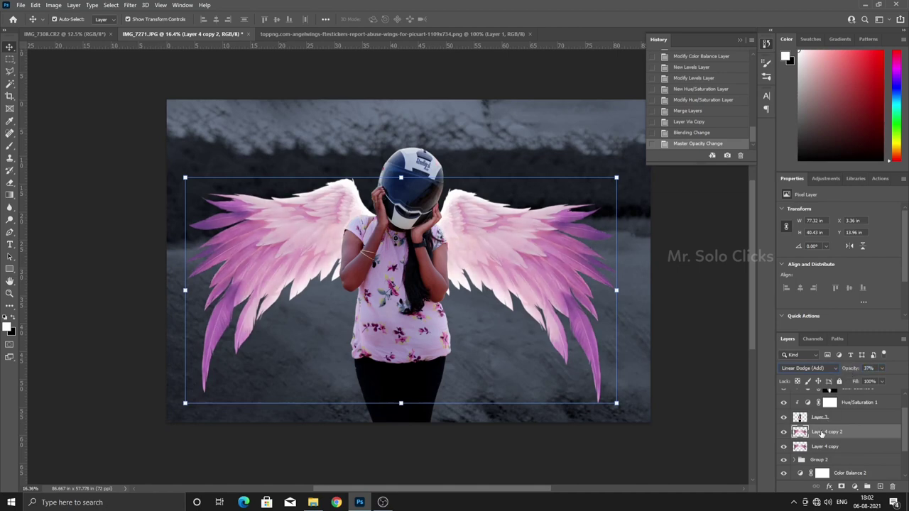
{"action": "right_click", "coordinate": [824, 432]}
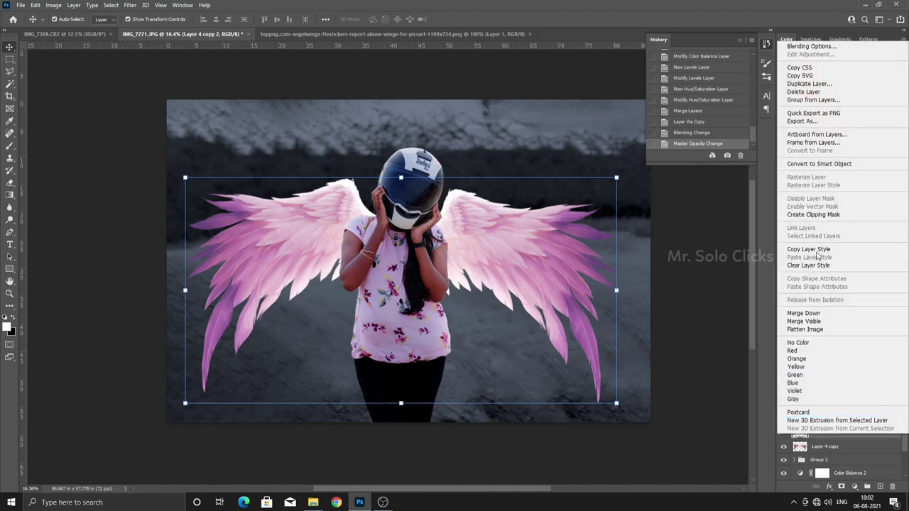
{"action": "left_click", "coordinate": [843, 164]}
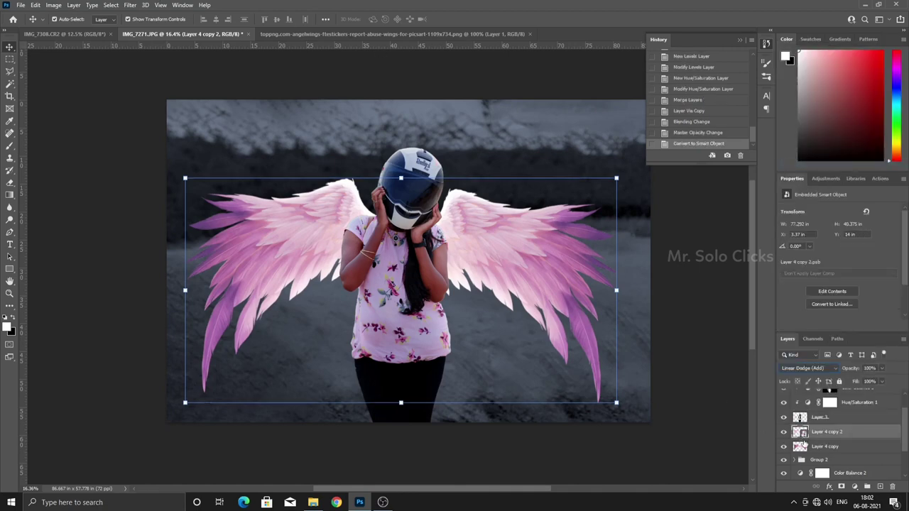
Step: Apply a Gaussian Blur to the wings smart-object copy
{"action": "left_click", "coordinate": [130, 5]}
{"action": "mouse_move", "coordinate": [136, 126]}
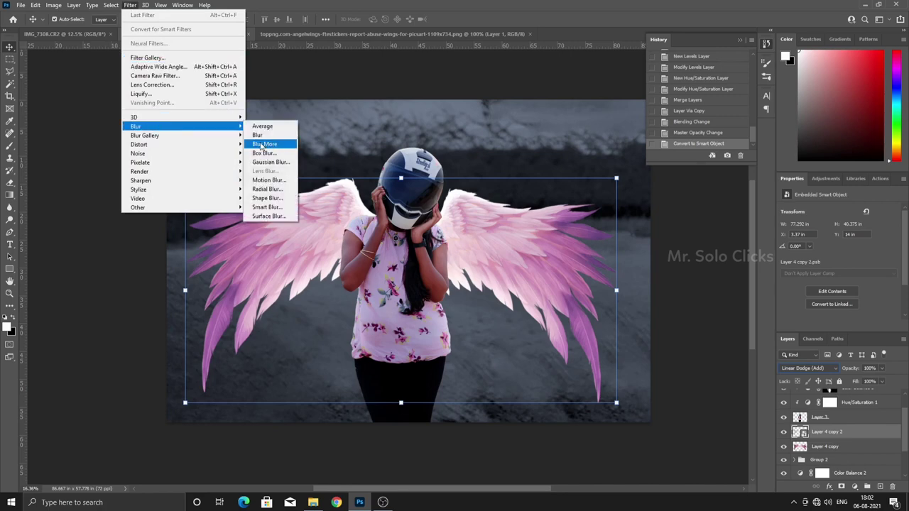
{"action": "left_click", "coordinate": [270, 162]}
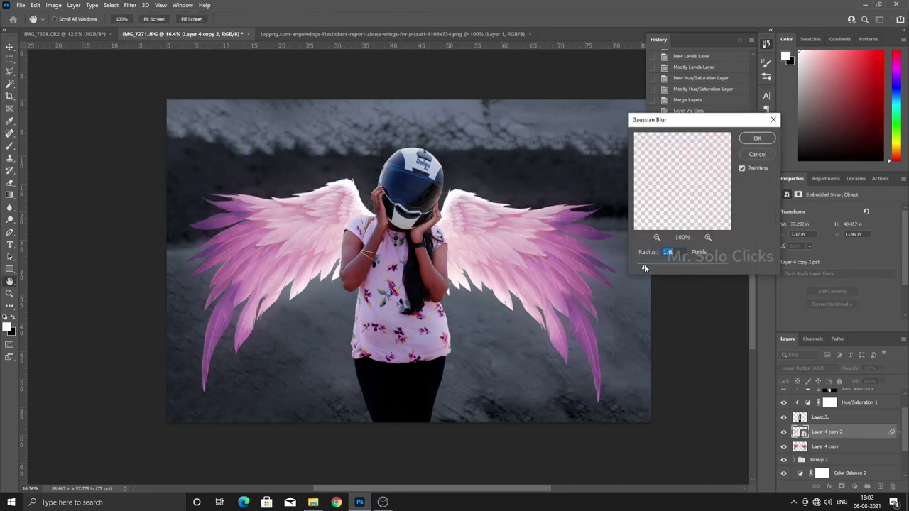
{"action": "left_click_drag", "start_coordinate": [689, 199], "coordinate": [663, 237]}
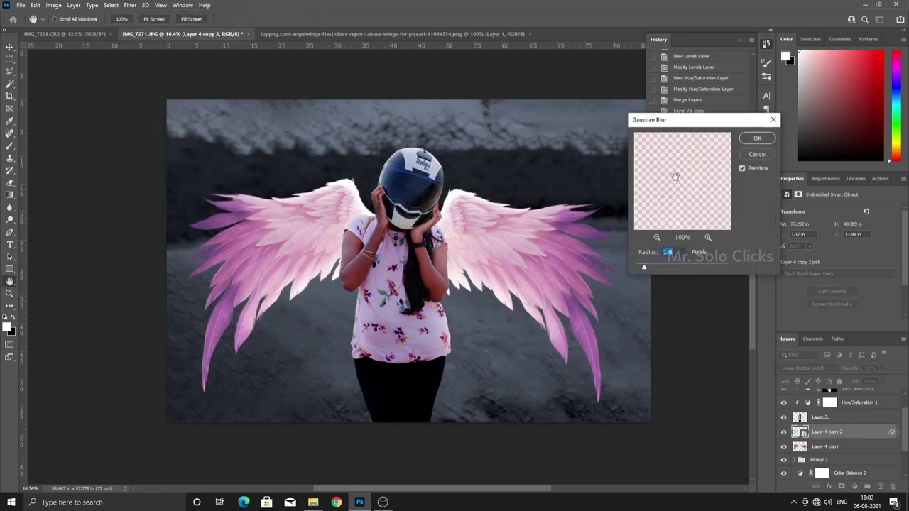
{"action": "left_click", "coordinate": [657, 237]}
{"action": "type", "text": "2"}
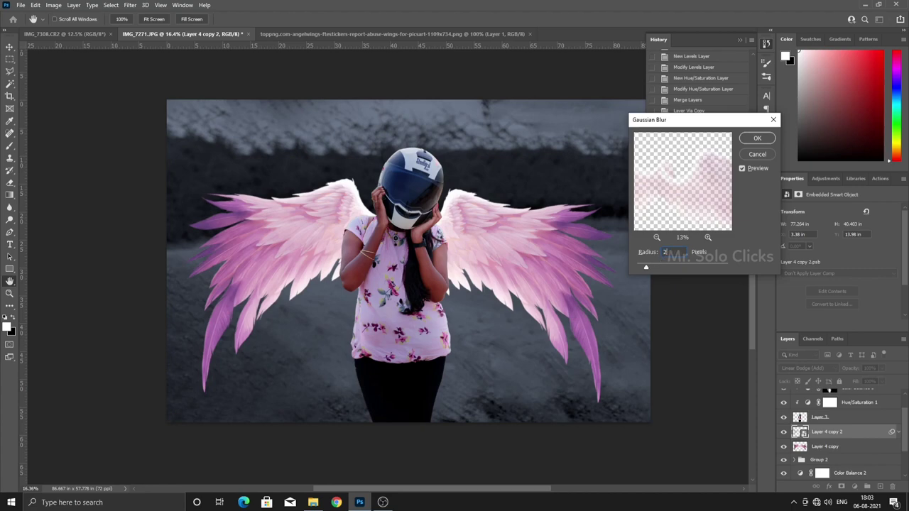
{"action": "key", "text": "Return"}
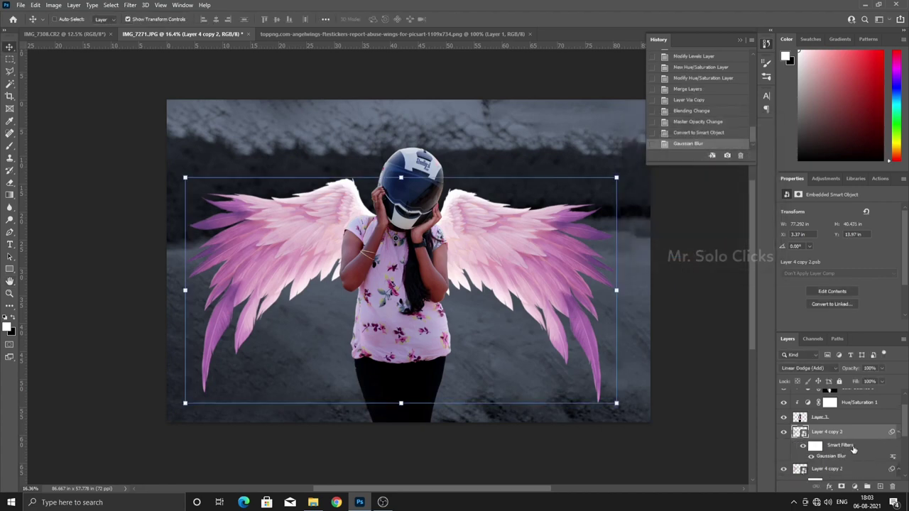
Step: Make two more wing copies with progressively wider blur, the second about 34.6 pixels
{"action": "key", "text": "ctrl+j"}
{"action": "double_click", "coordinate": [833, 456]}
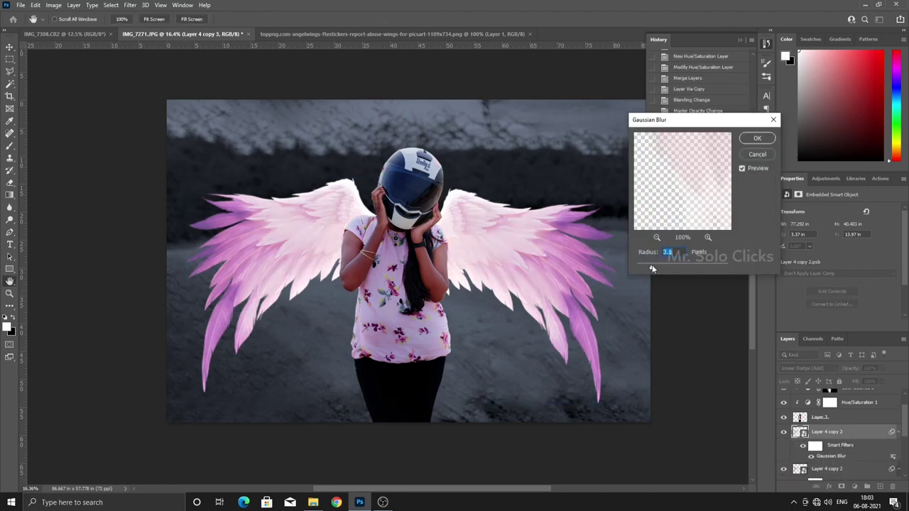
{"action": "left_click_drag", "start_coordinate": [652, 268], "coordinate": [662, 268]}
{"action": "key", "text": "Return"}
{"action": "key", "text": "v"}
{"action": "key", "text": "ctrl+j"}
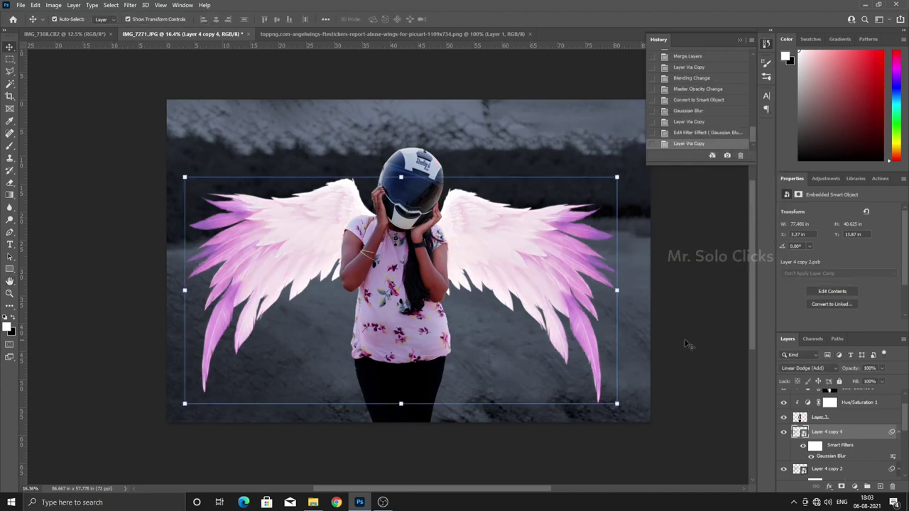
{"action": "double_click", "coordinate": [832, 456]}
{"action": "left_click_drag", "start_coordinate": [662, 269], "coordinate": [682, 267]}
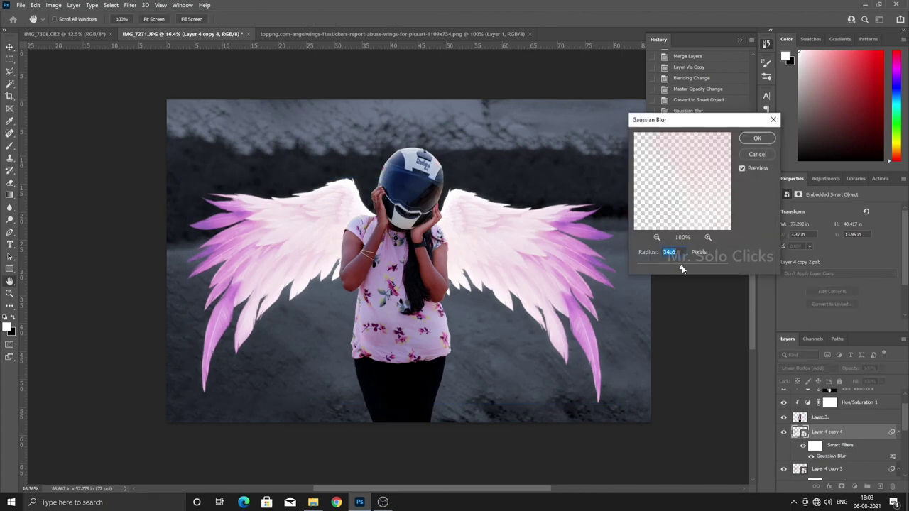
{"action": "left_click", "coordinate": [758, 139]}
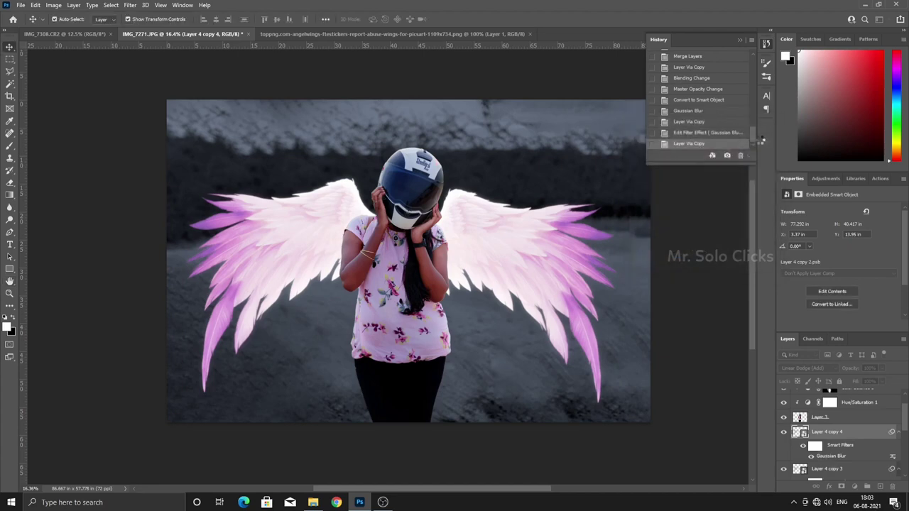
Step: Add three more wing duplicates, each with a larger Gaussian Blur radius
{"action": "key", "text": "ctrl+j"}
{"action": "double_click", "coordinate": [832, 456]}
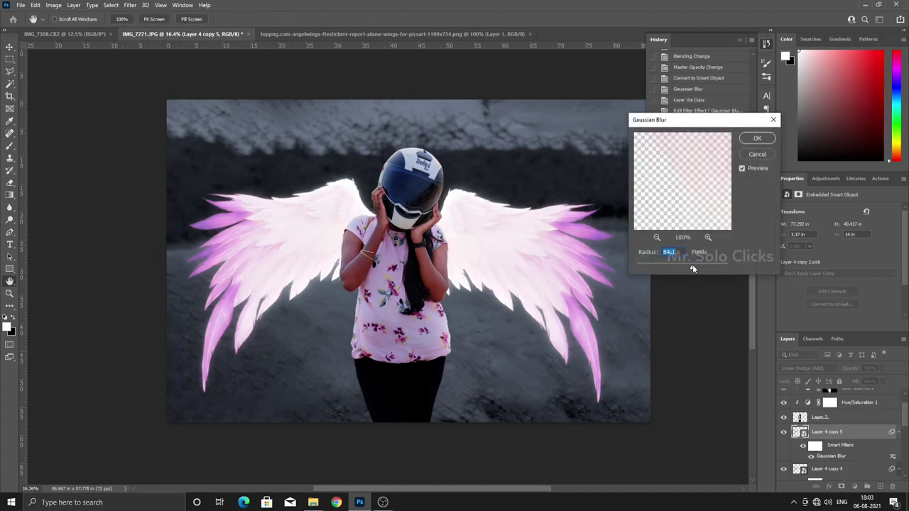
{"action": "left_click", "coordinate": [757, 139]}
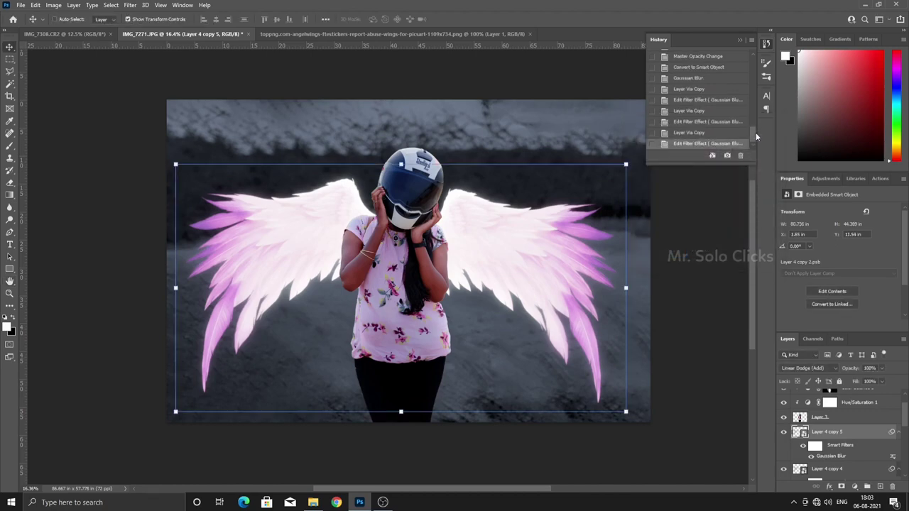
{"action": "key", "text": "ctrl+j"}
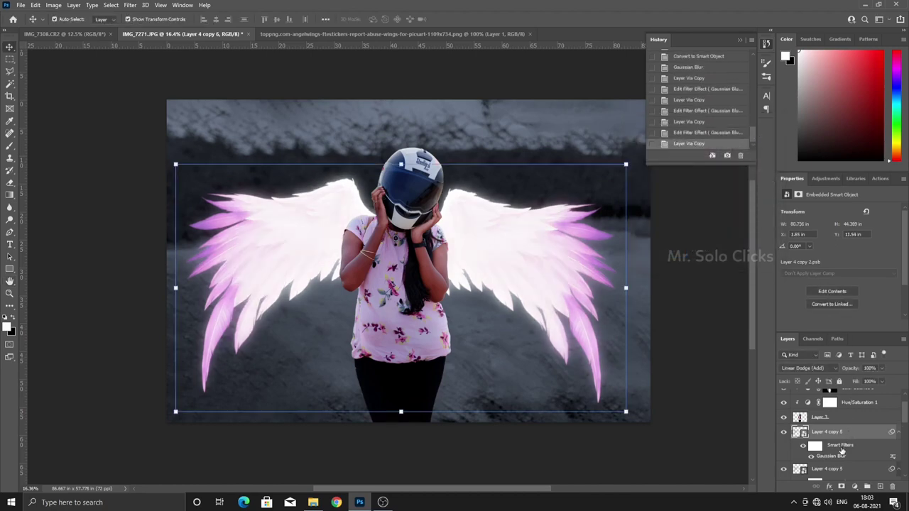
{"action": "double_click", "coordinate": [832, 456]}
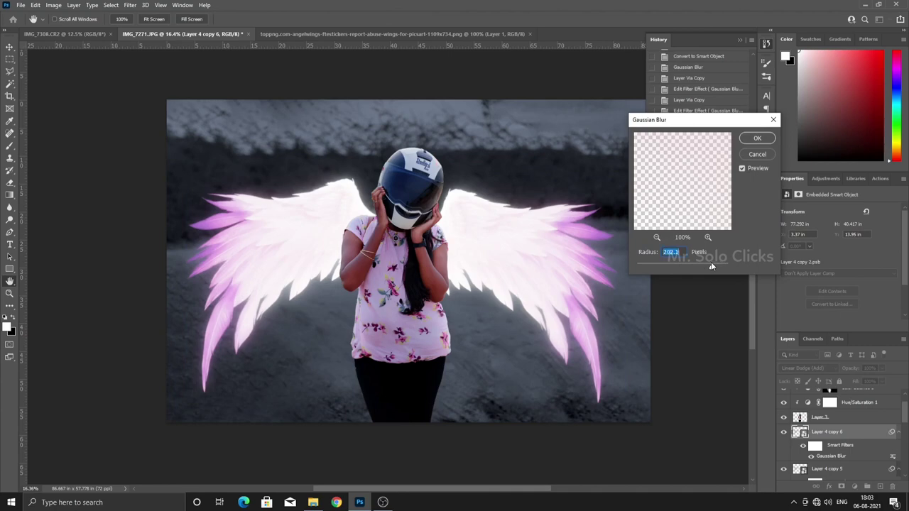
{"action": "left_click", "coordinate": [756, 139]}
{"action": "key", "text": "ctrl+j"}
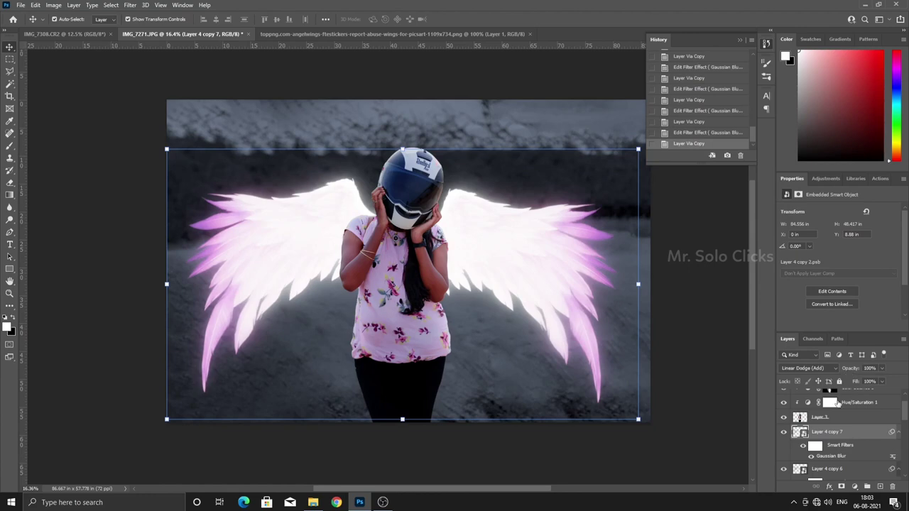
{"action": "double_click", "coordinate": [832, 455]}
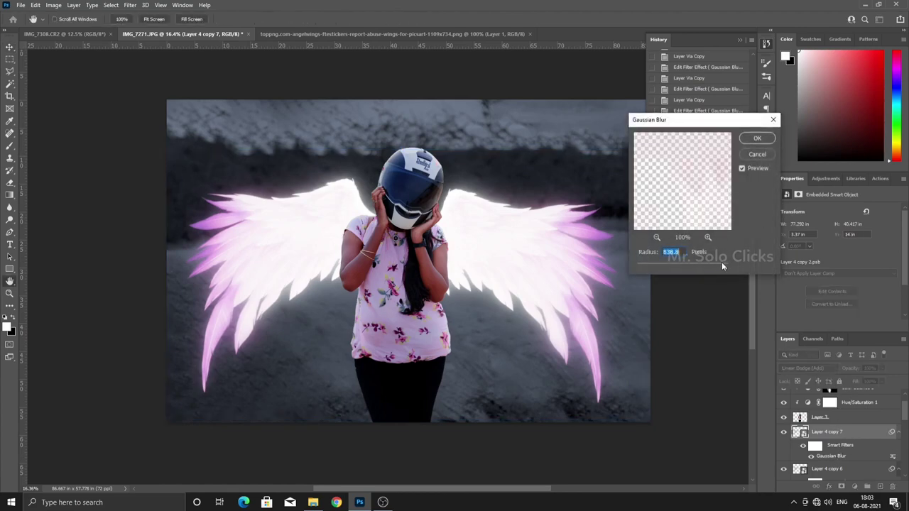
{"action": "left_click", "coordinate": [758, 138]}
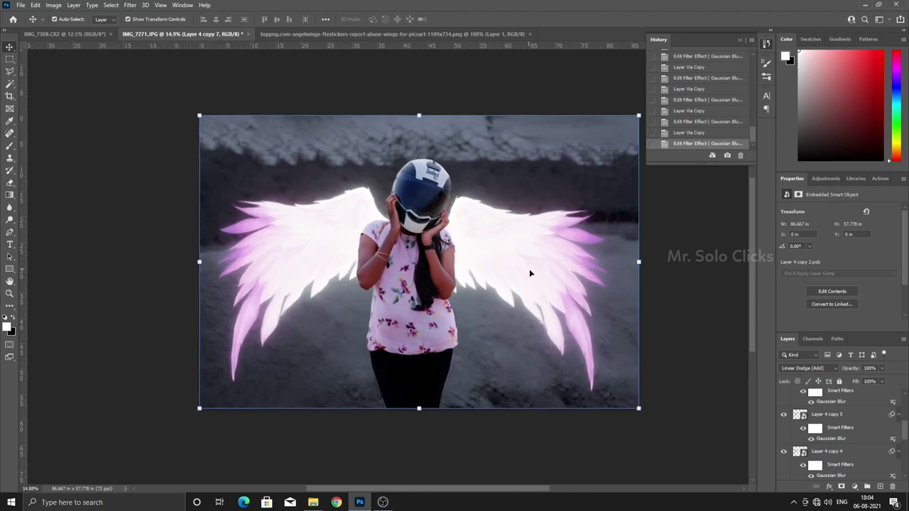
Step: Group the blurred wing copies together into Group 3
{"action": "scroll", "coordinate": [824, 426], "scroll_direction": "down", "scroll_amount": 2}
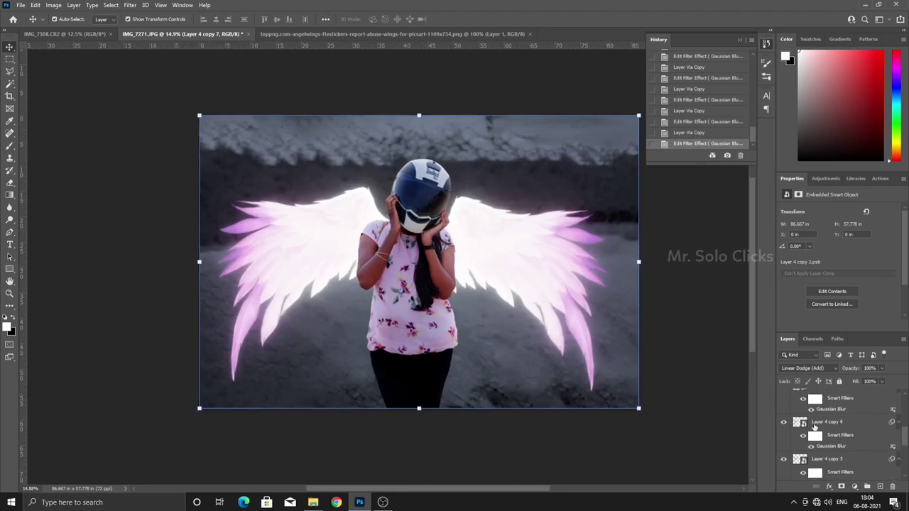
{"action": "scroll", "coordinate": [824, 426], "scroll_direction": "down", "scroll_amount": 2}
{"action": "scroll", "coordinate": [824, 419], "scroll_direction": "down", "scroll_amount": 2}
{"action": "scroll", "coordinate": [824, 418], "scroll_direction": "down", "scroll_amount": 1}
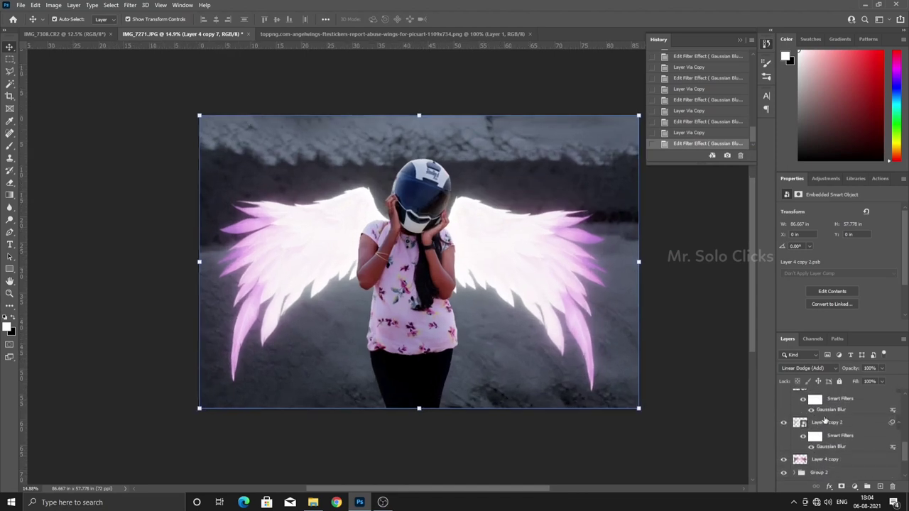
{"action": "key", "text": "ctrl+g"}
Step: Compare the glow group on and off, then lower its opacity to 87%
{"action": "left_click", "coordinate": [785, 396]}
{"action": "left_click", "coordinate": [785, 396]}
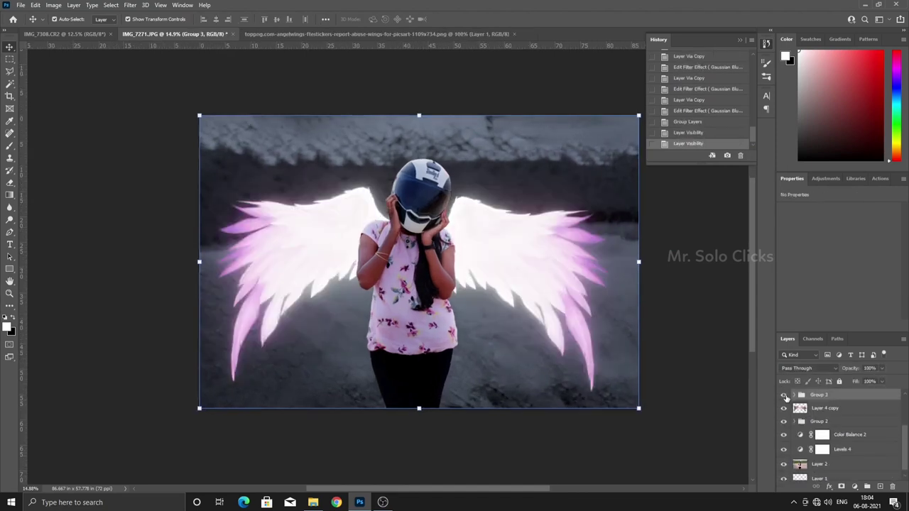
{"action": "left_click", "coordinate": [785, 396]}
{"action": "left_click", "coordinate": [785, 397]}
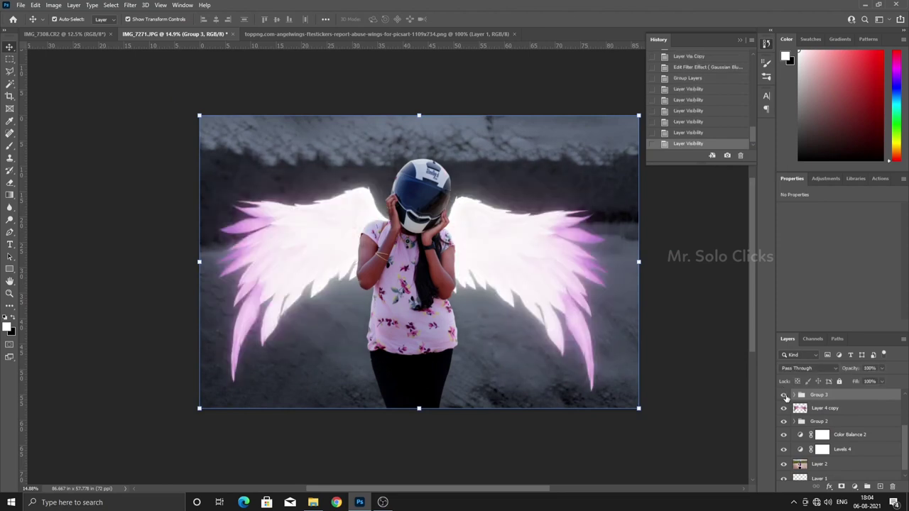
{"action": "left_click", "coordinate": [795, 395]}
{"action": "mouse_move", "coordinate": [851, 368]}
{"action": "left_mouse_down"}
{"action": "mouse_move", "coordinate": [848, 377]}
{"action": "mouse_move", "coordinate": [854, 385]}
{"action": "mouse_move", "coordinate": [859, 370]}
{"action": "mouse_move", "coordinate": [860, 382]}
{"action": "left_mouse_up"}
Step: Alt-drag a copy of the original wings layer, Layer 4 copy, above Group 3
{"action": "scroll", "coordinate": [552, 309], "scroll_direction": "up", "scroll_amount": 5}
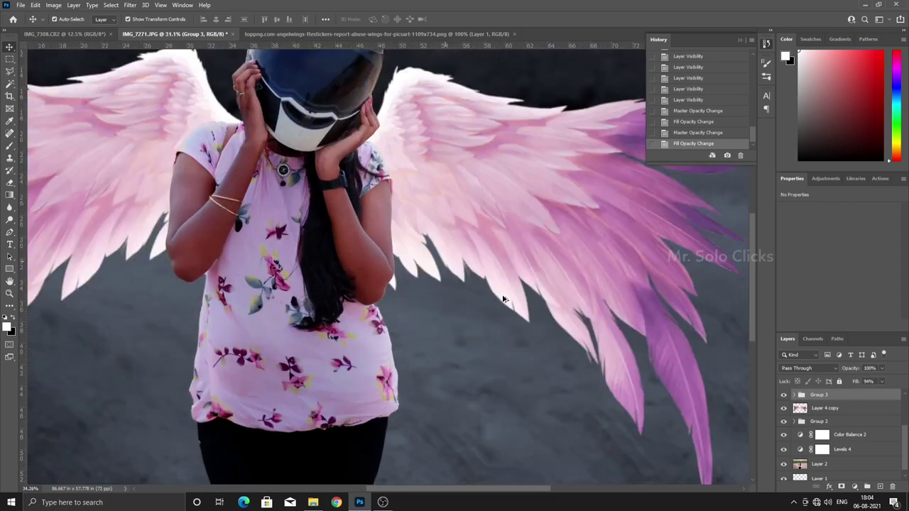
{"action": "scroll", "coordinate": [503, 299], "scroll_direction": "down", "scroll_amount": 2}
{"action": "scroll", "coordinate": [503, 299], "scroll_direction": "down", "scroll_amount": 2}
{"action": "scroll", "coordinate": [709, 368], "scroll_direction": "up", "scroll_amount": 3}
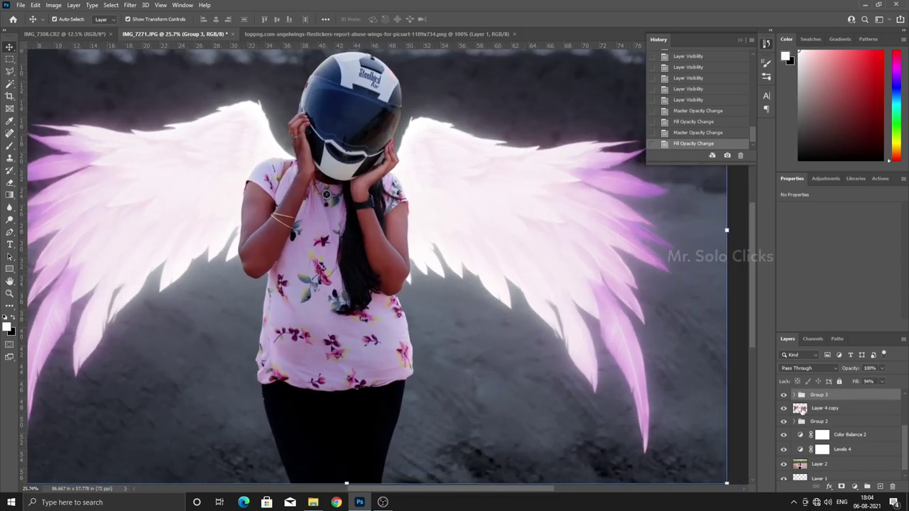
{"action": "left_click", "coordinate": [801, 409]}
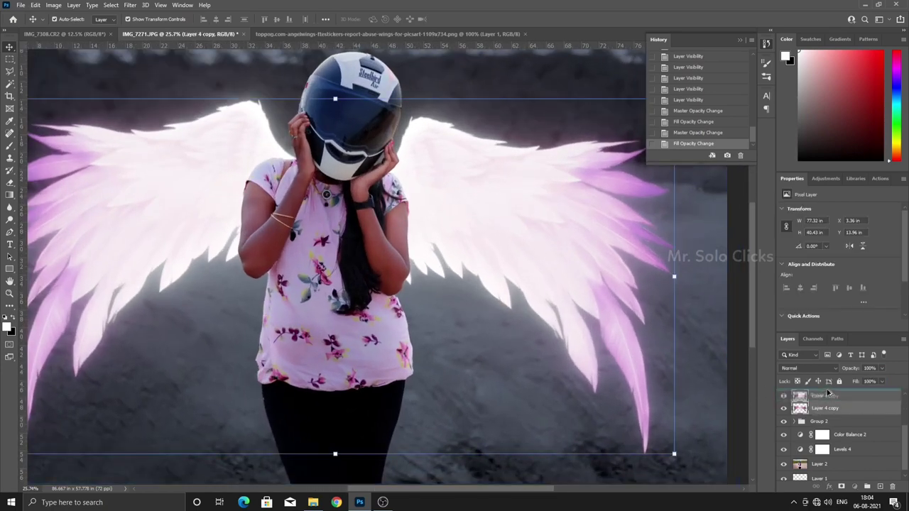
{"action": "left_click_drag", "start_coordinate": [817, 408], "coordinate": [826, 395]}
{"action": "scroll", "coordinate": [513, 306], "scroll_direction": "down", "scroll_amount": 2}
{"action": "scroll", "coordinate": [513, 306], "scroll_direction": "down", "scroll_amount": 1}
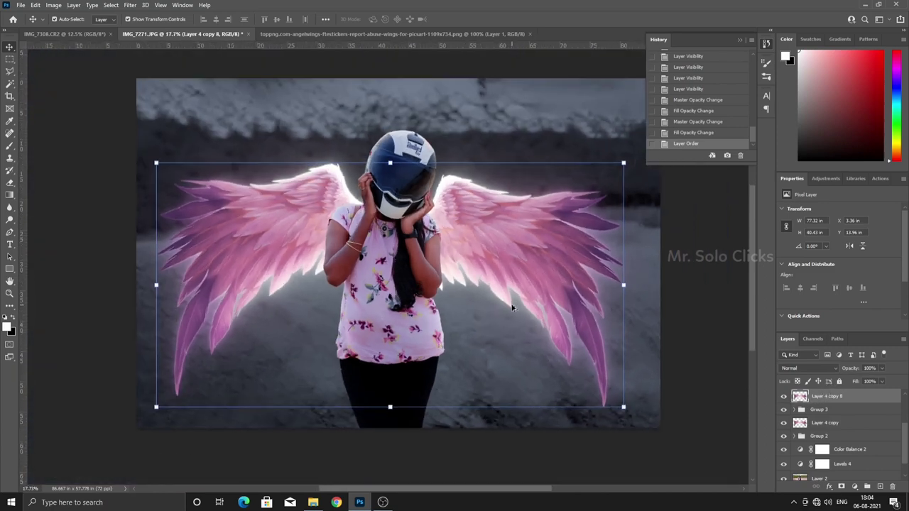
Step: Add a black layer mask to the new wing copy and set a white brush at 40% flow
{"action": "left_click", "coordinate": [854, 487], "text": "alt"}
{"action": "scroll", "coordinate": [349, 353], "scroll_direction": "up", "scroll_amount": 3}
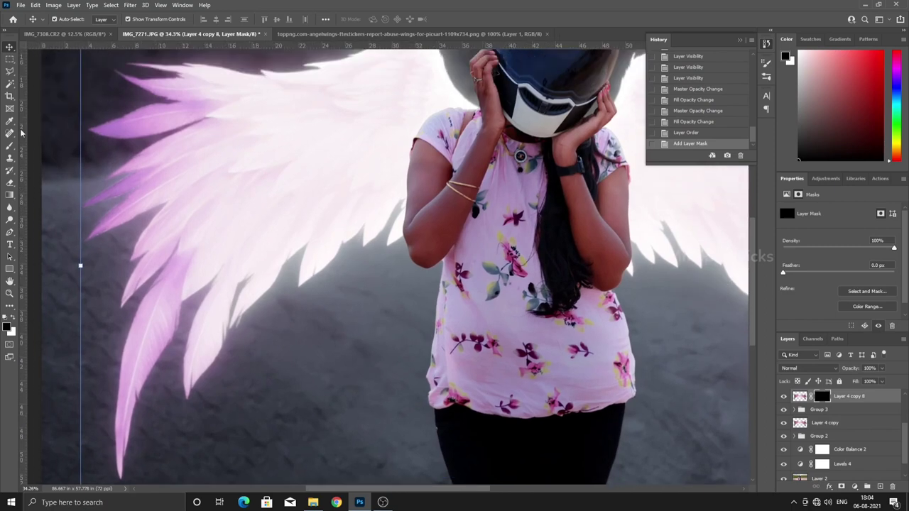
{"action": "key", "text": "b"}
{"action": "scroll", "coordinate": [255, 263], "scroll_direction": "down", "scroll_amount": 1}
{"action": "key", "text": "x"}
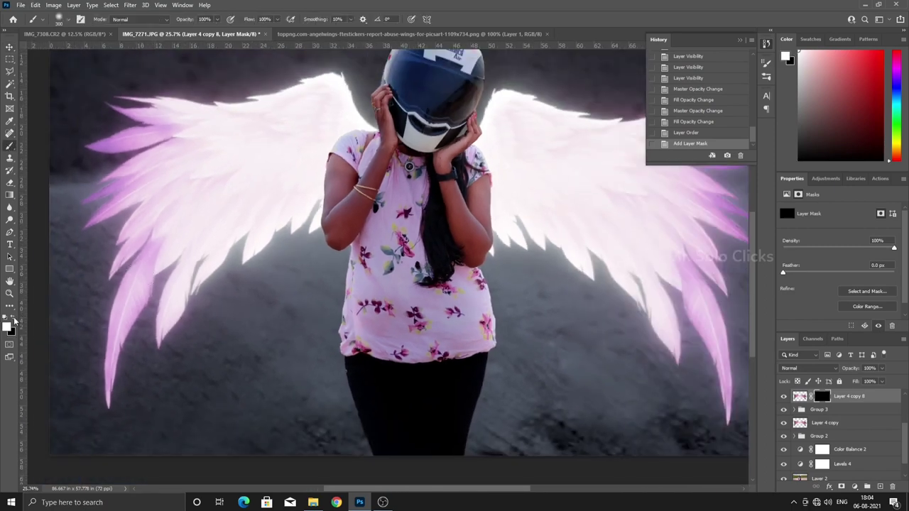
{"action": "left_click_drag", "start_coordinate": [151, 299], "coordinate": [114, 401]}
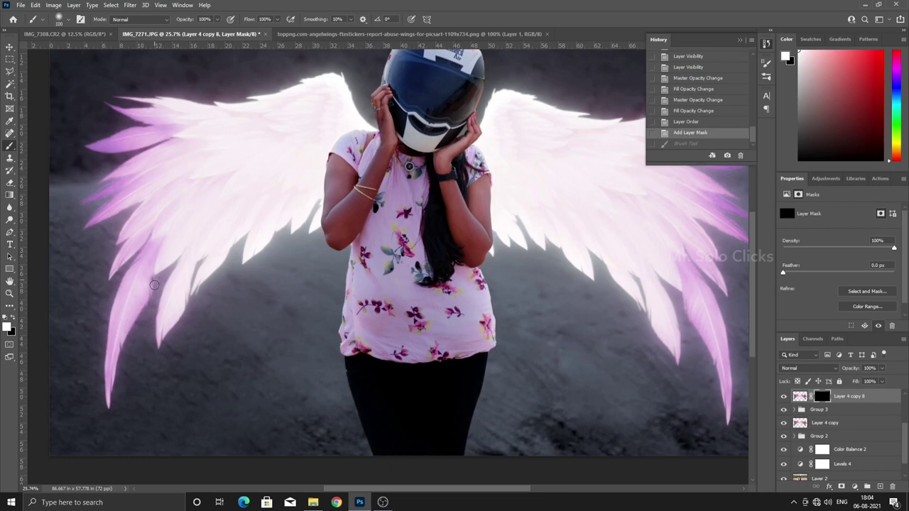
{"action": "key", "text": "ctrl+shift+z"}
{"action": "key", "text": "ctrl+z"}
{"action": "type", "text": "40"}
Step: Paint pink back along the left wing's lower feathers, tip and top edge
{"action": "left_click_drag", "start_coordinate": [133, 324], "coordinate": [107, 414]}
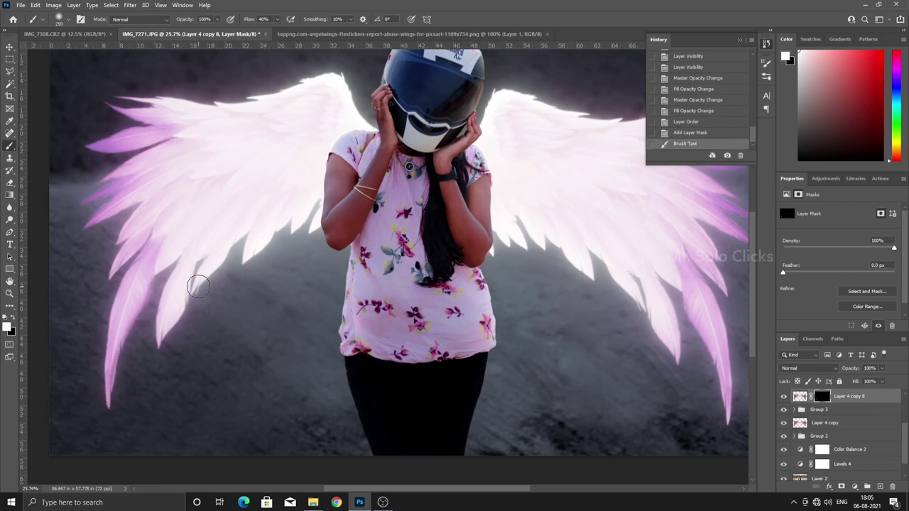
{"action": "key", "text": "bracketright"}
{"action": "key", "text": "bracketright"}
{"action": "left_click_drag", "start_coordinate": [146, 367], "coordinate": [169, 323]}
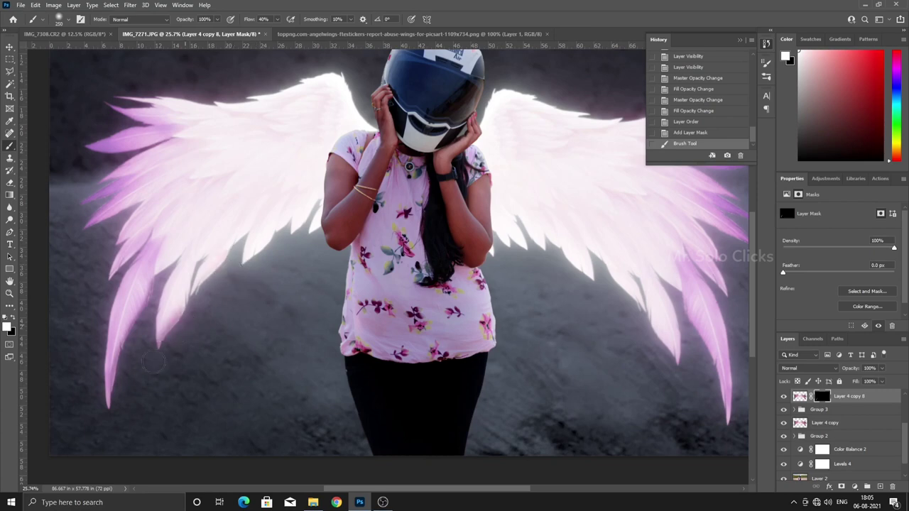
{"action": "left_click_drag", "start_coordinate": [162, 276], "coordinate": [108, 407]}
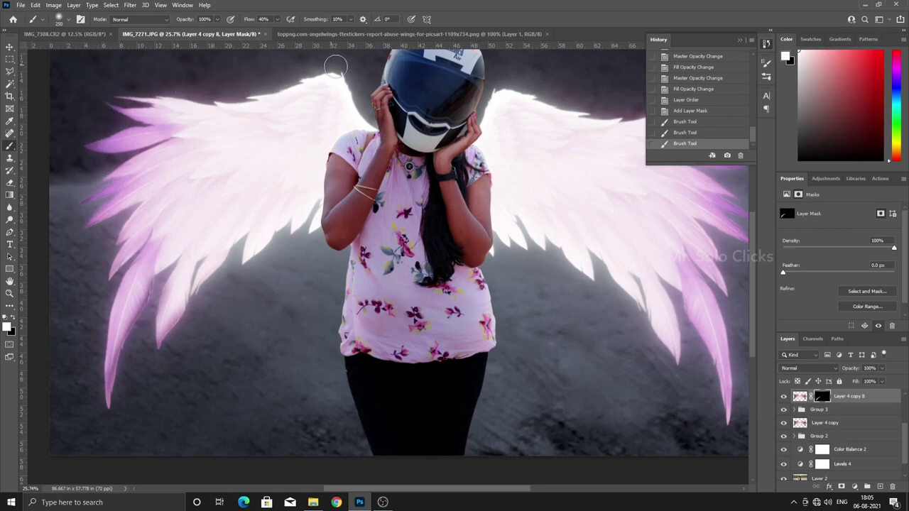
{"action": "left_click_drag", "start_coordinate": [264, 90], "coordinate": [93, 93]}
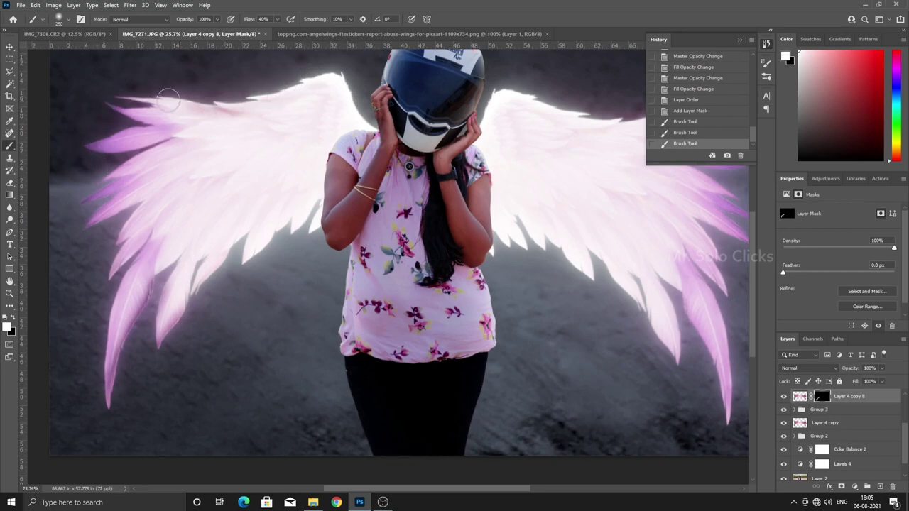
{"action": "left_click_drag", "start_coordinate": [364, 174], "coordinate": [336, 243]}
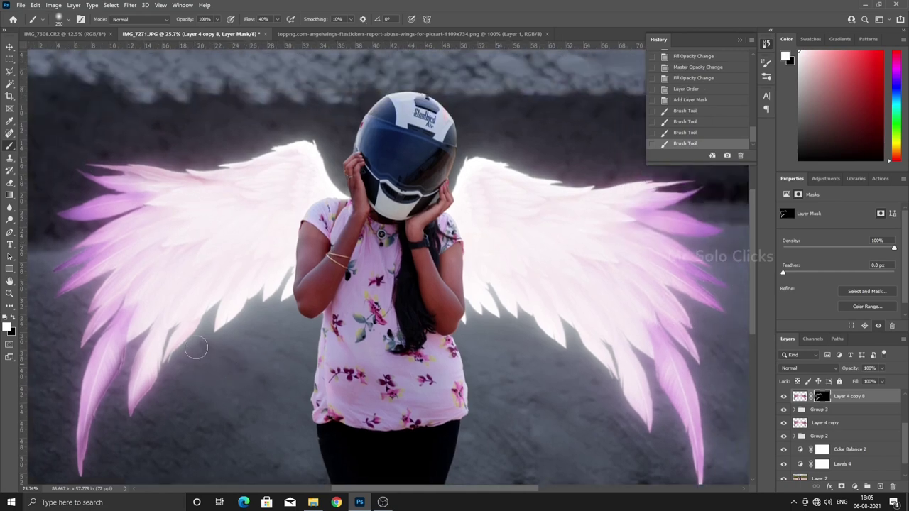
{"action": "left_click_drag", "start_coordinate": [228, 313], "coordinate": [280, 290]}
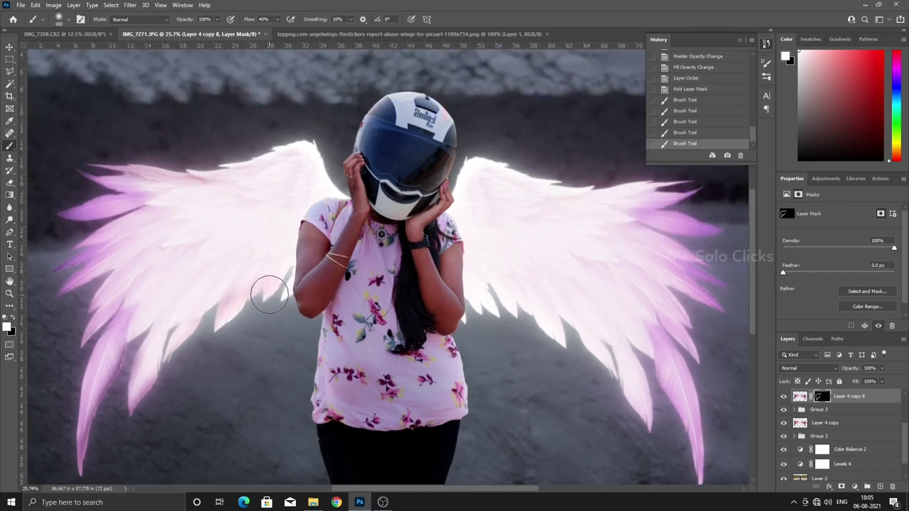
Step: With a ~900 brush, reveal the right wing's feather tips and soften its top edge
{"action": "key", "text": "bracketright"}
{"action": "key", "text": "bracketright"}
{"action": "key", "text": "bracketright"}
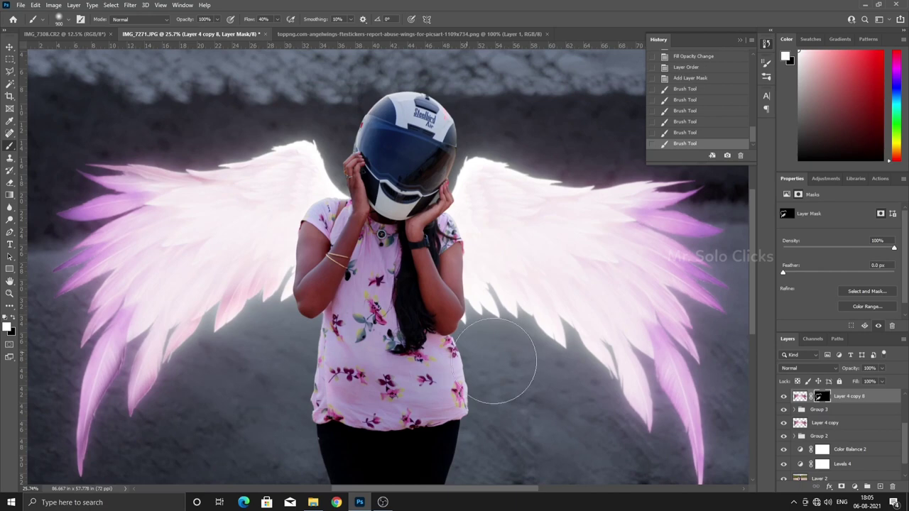
{"action": "mouse_move", "coordinate": [583, 391]}
{"action": "left_mouse_down"}
{"action": "mouse_move", "coordinate": [575, 361]}
{"action": "mouse_move", "coordinate": [668, 483]}
{"action": "mouse_move", "coordinate": [452, 444]}
{"action": "left_mouse_up"}
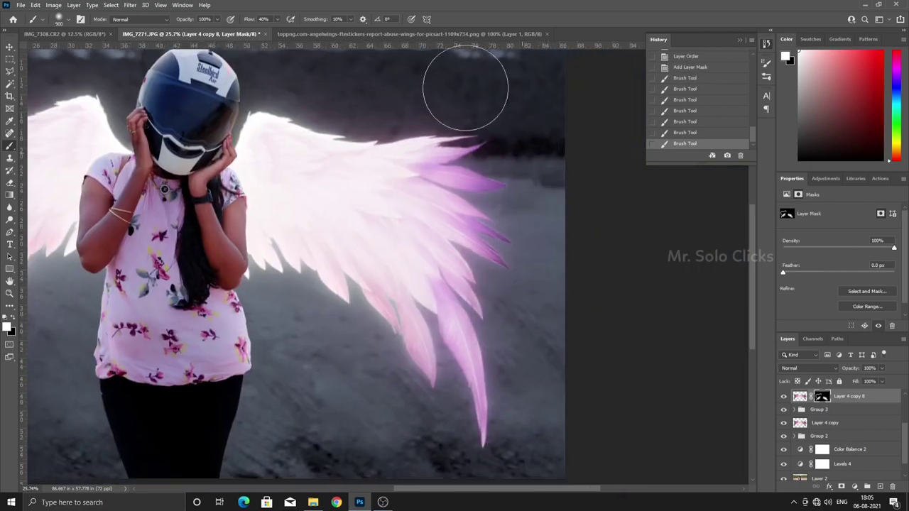
{"action": "left_click_drag", "start_coordinate": [416, 95], "coordinate": [465, 111]}
{"action": "left_click_drag", "start_coordinate": [287, 81], "coordinate": [319, 86]}
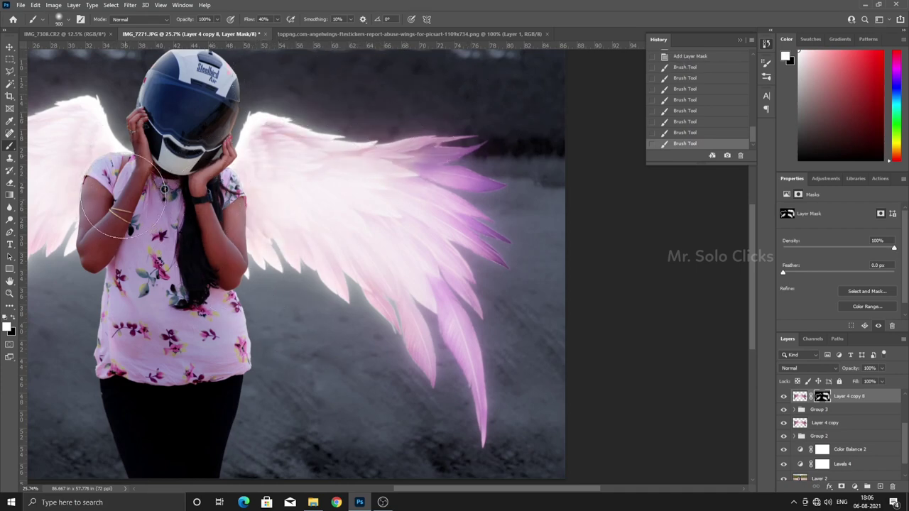
{"action": "left_click_drag", "start_coordinate": [117, 195], "coordinate": [387, 213]}
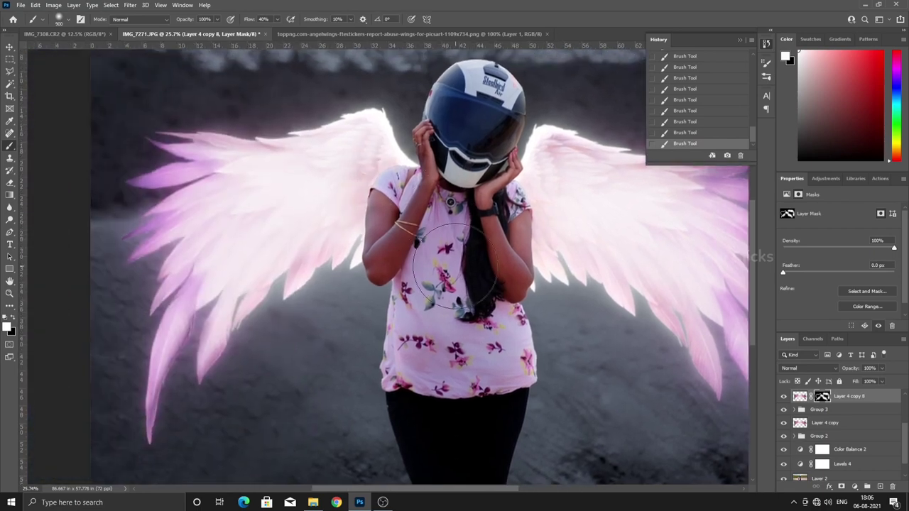
Step: Undo and restore the last mask stroke, then recentre the whole image in view
{"action": "key", "text": "ctrl+z"}
{"action": "scroll", "coordinate": [483, 235], "scroll_direction": "down", "scroll_amount": 3}
{"action": "scroll", "coordinate": [481, 235], "scroll_direction": "up", "scroll_amount": 1}
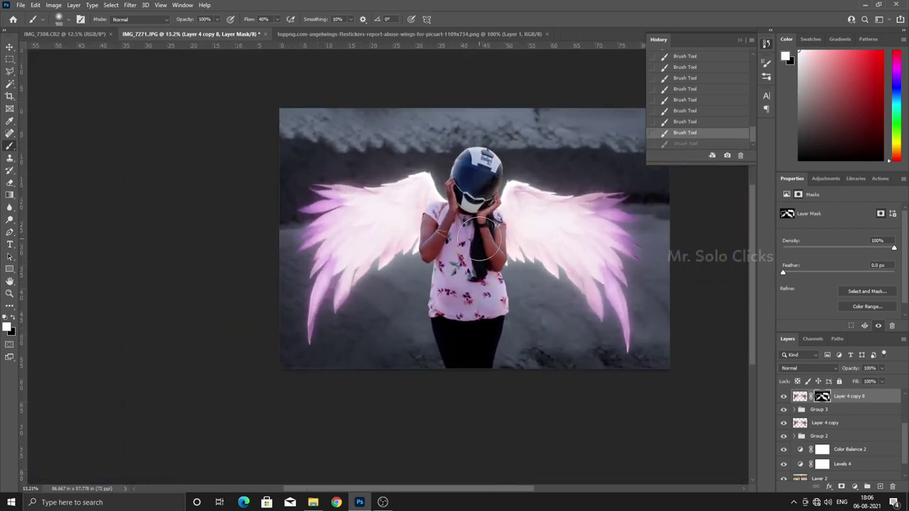
{"action": "key", "text": "ctrl+shift+z"}
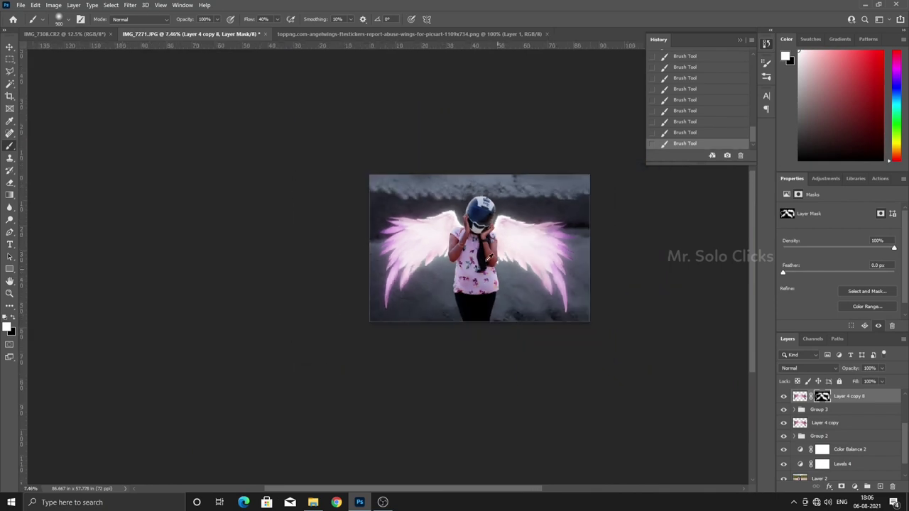
{"action": "scroll", "coordinate": [426, 213], "scroll_direction": "down", "scroll_amount": 1}
{"action": "scroll", "coordinate": [489, 260], "scroll_direction": "up", "scroll_amount": 3}
{"action": "scroll", "coordinate": [509, 282], "scroll_direction": "down", "scroll_amount": 1}
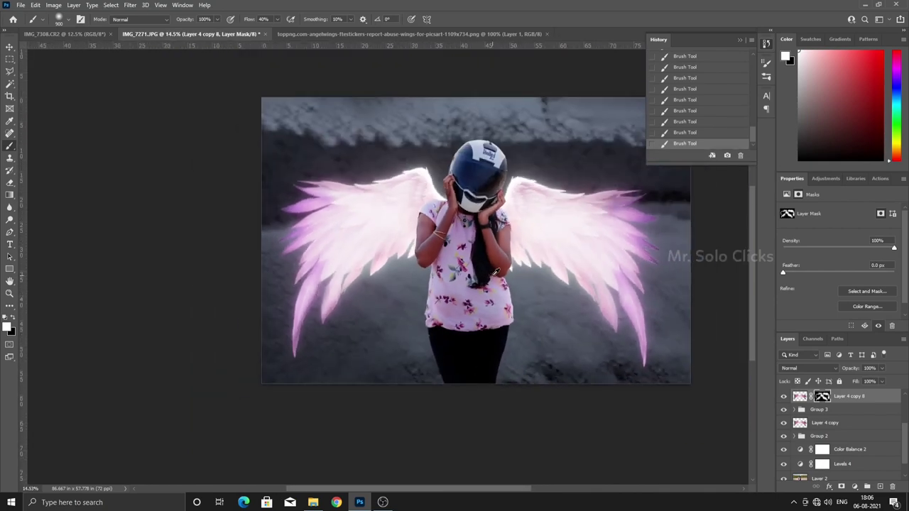
{"action": "scroll", "coordinate": [509, 282], "scroll_direction": "down", "scroll_amount": 2}
{"action": "scroll", "coordinate": [509, 282], "scroll_direction": "up", "scroll_amount": 2}
{"action": "left_click_drag", "start_coordinate": [509, 282], "coordinate": [408, 283]}
{"action": "scroll", "coordinate": [356, 268], "scroll_direction": "up", "scroll_amount": 1}
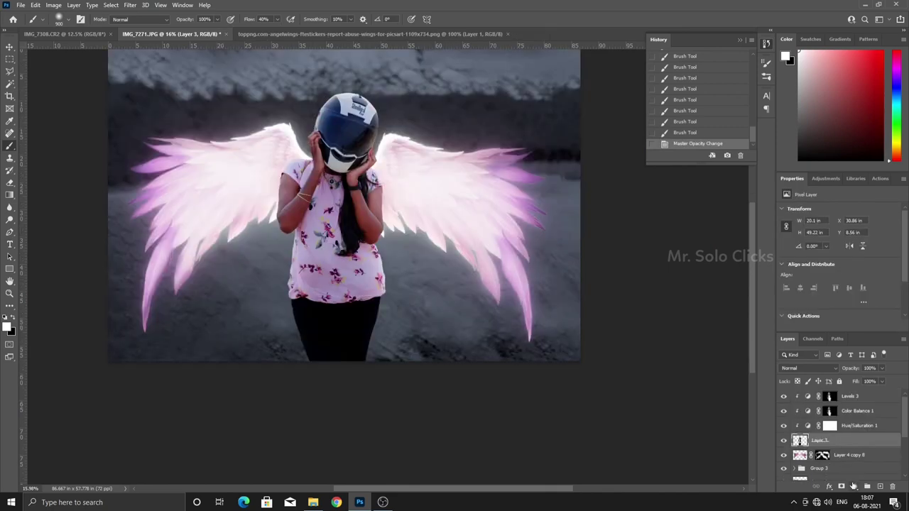
{"action": "left_click", "coordinate": [853, 486]}
{"action": "left_click", "coordinate": [842, 369]}
{"action": "left_click_drag", "start_coordinate": [846, 285], "coordinate": [847, 284]}
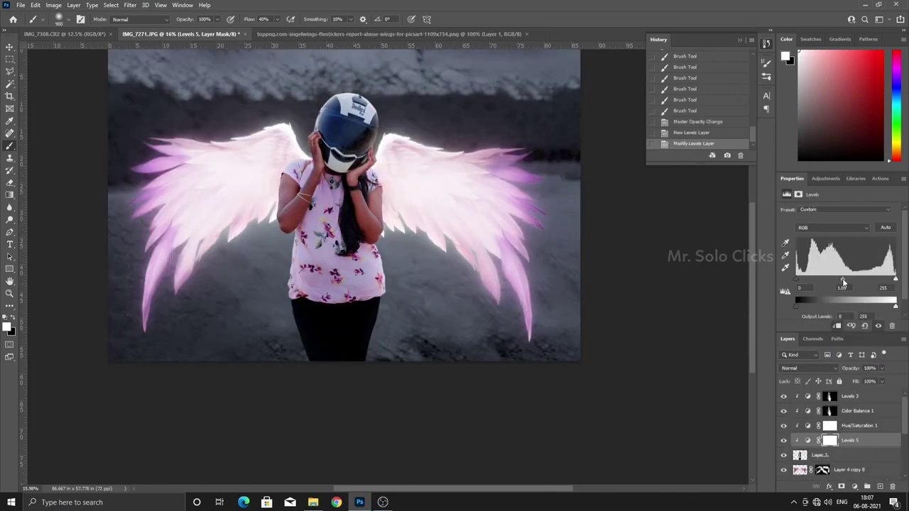
{"action": "left_click_drag", "start_coordinate": [895, 279], "coordinate": [886, 284]}
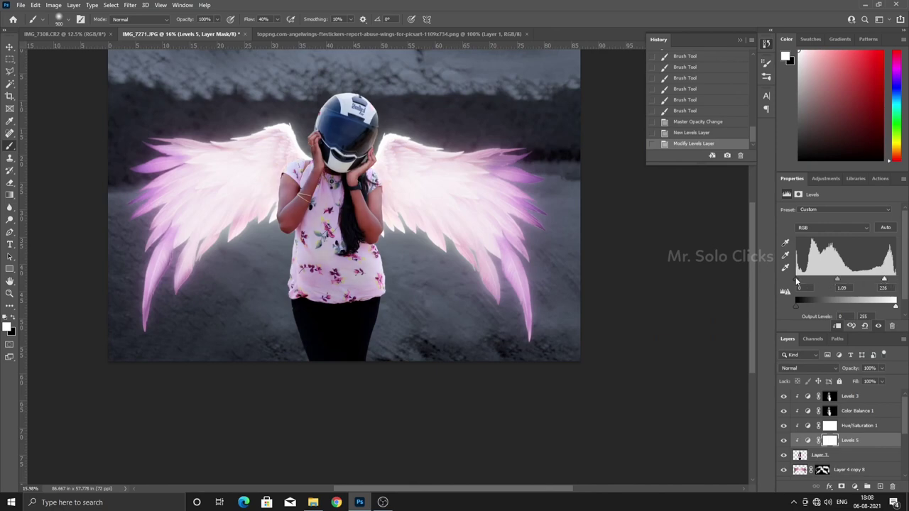
{"action": "left_click_drag", "start_coordinate": [797, 280], "coordinate": [802, 282]}
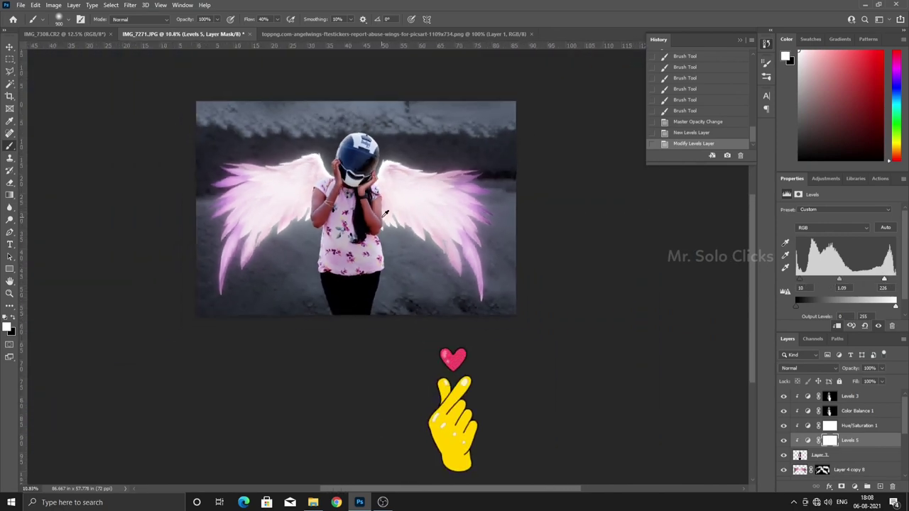
{"action": "scroll", "coordinate": [408, 179], "scroll_direction": "down", "scroll_amount": 2}
{"action": "scroll", "coordinate": [407, 179], "scroll_direction": "up", "scroll_amount": 2}
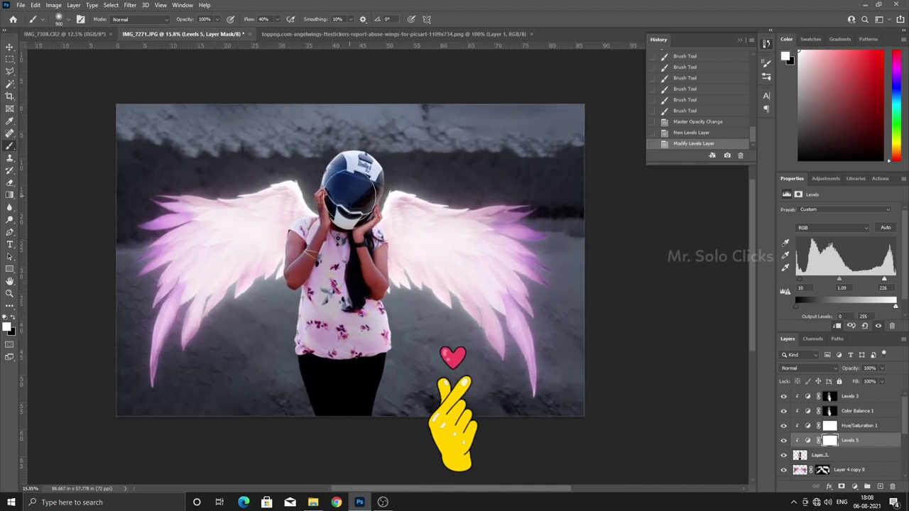
{"action": "scroll", "coordinate": [841, 446], "scroll_direction": "down", "scroll_amount": 5}
{"action": "scroll", "coordinate": [840, 446], "scroll_direction": "up", "scroll_amount": 3}
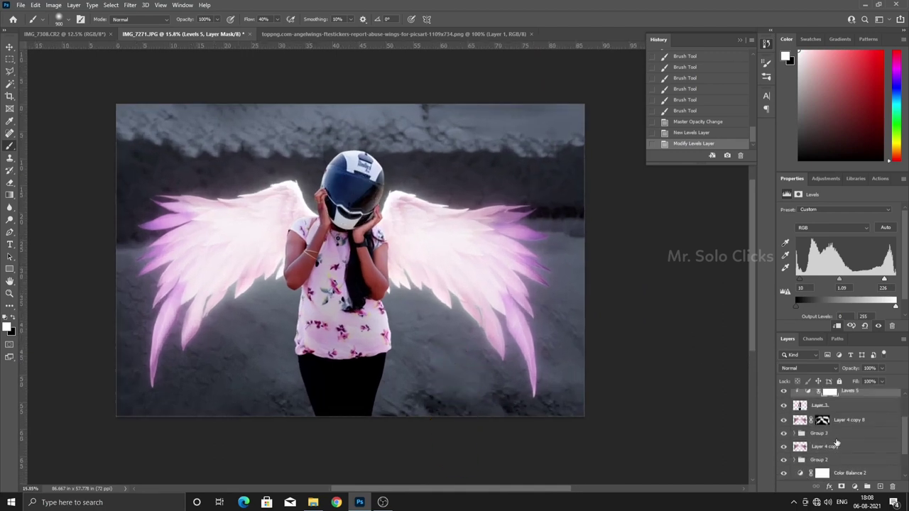
{"action": "scroll", "coordinate": [349, 258], "scroll_direction": "up", "scroll_amount": 1}
{"action": "scroll", "coordinate": [822, 442], "scroll_direction": "up", "scroll_amount": 2}
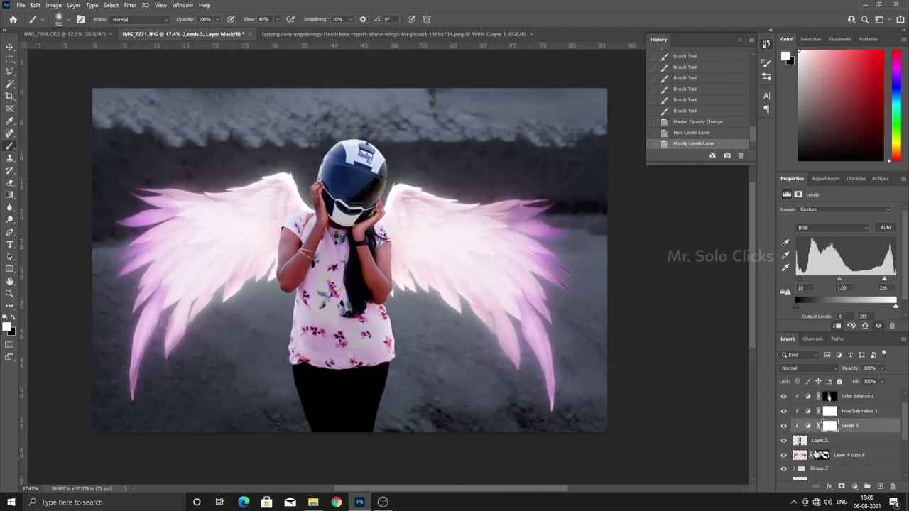
Step: Paint Layer 4 copy 8's mask at 20% flow to fade parts of both wings
{"action": "left_click", "coordinate": [822, 442]}
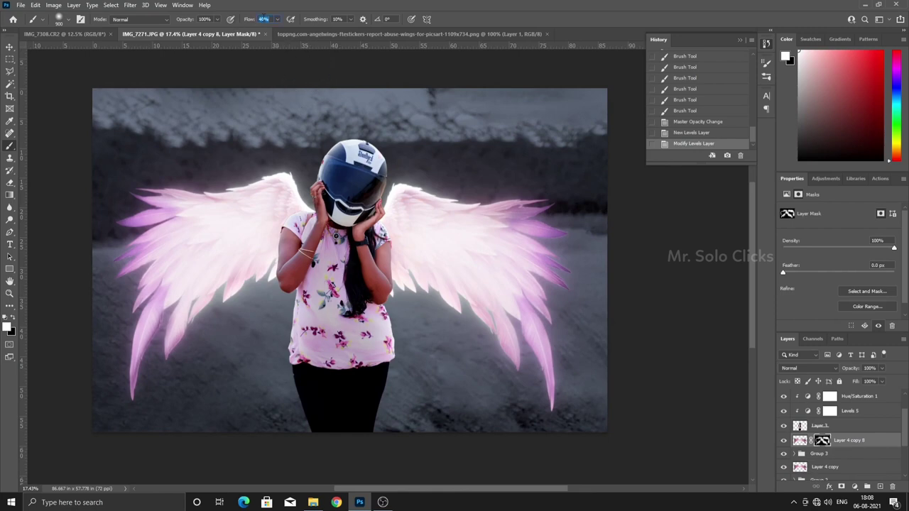
{"action": "key", "text": "BackSpace"}
{"action": "type", "text": "2"}
{"action": "left_click_drag", "start_coordinate": [239, 223], "coordinate": [226, 244]}
{"action": "left_click_drag", "start_coordinate": [445, 241], "coordinate": [502, 260]}
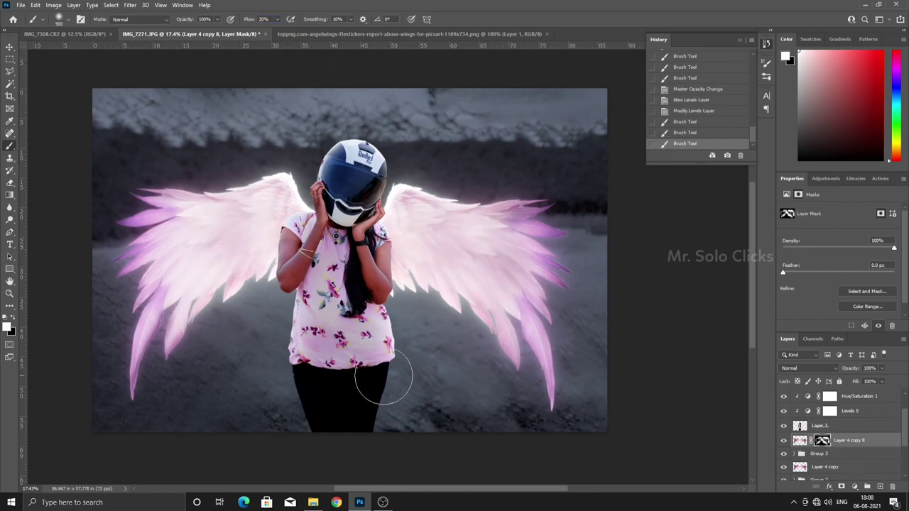
{"action": "left_click_drag", "start_coordinate": [382, 375], "coordinate": [206, 264]}
{"action": "scroll", "coordinate": [243, 369], "scroll_direction": "down", "scroll_amount": 3}
{"action": "scroll", "coordinate": [310, 331], "scroll_direction": "up", "scroll_amount": 5}
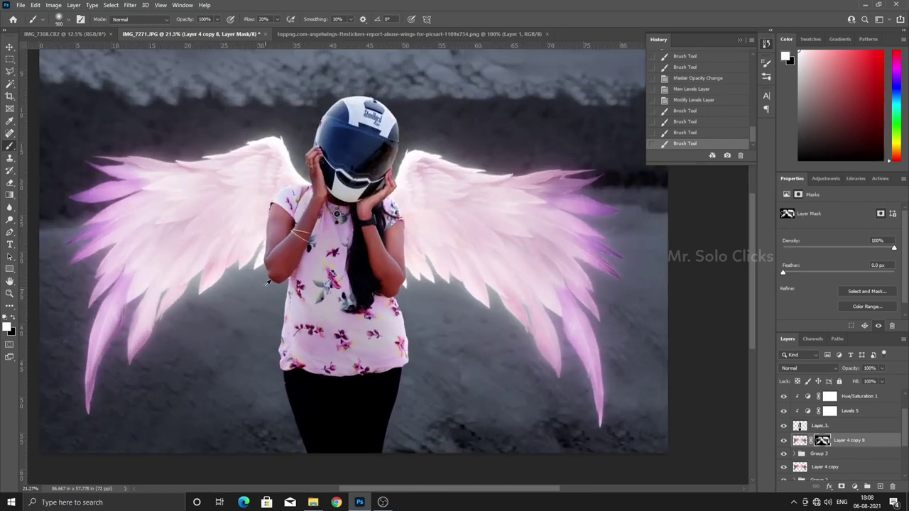
{"action": "scroll", "coordinate": [268, 282], "scroll_direction": "down", "scroll_amount": 1}
Step: Set the Layer 4 copy 8 wings layer's opacity to 66%
{"action": "left_click", "coordinate": [801, 440]}
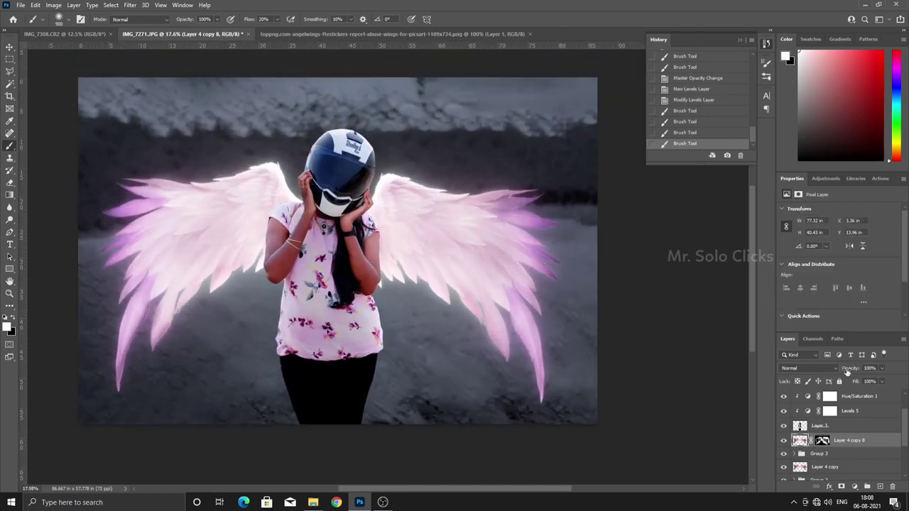
{"action": "left_click_drag", "start_coordinate": [847, 372], "coordinate": [842, 372]}
{"action": "scroll", "coordinate": [491, 263], "scroll_direction": "down", "scroll_amount": 1}
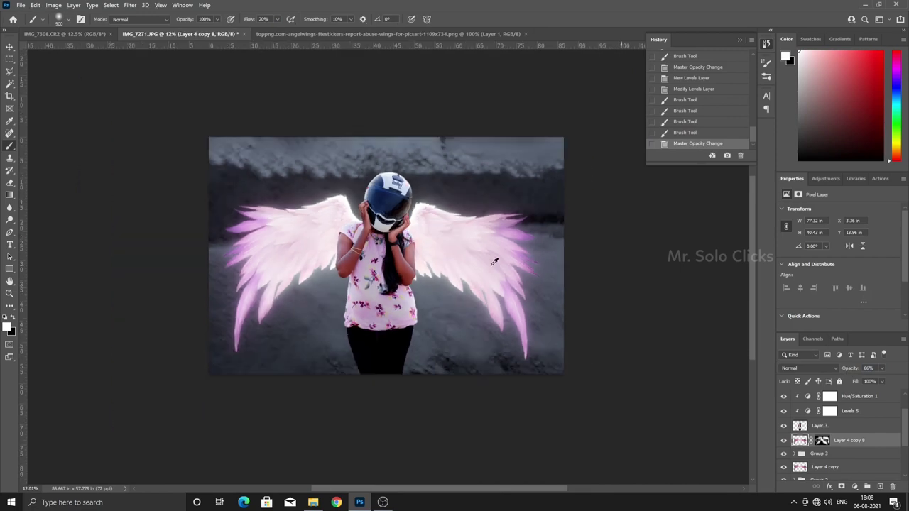
{"action": "scroll", "coordinate": [490, 263], "scroll_direction": "up", "scroll_amount": 1}
{"action": "scroll", "coordinate": [352, 231], "scroll_direction": "up", "scroll_amount": 2}
{"action": "scroll", "coordinate": [351, 230], "scroll_direction": "up", "scroll_amount": 1}
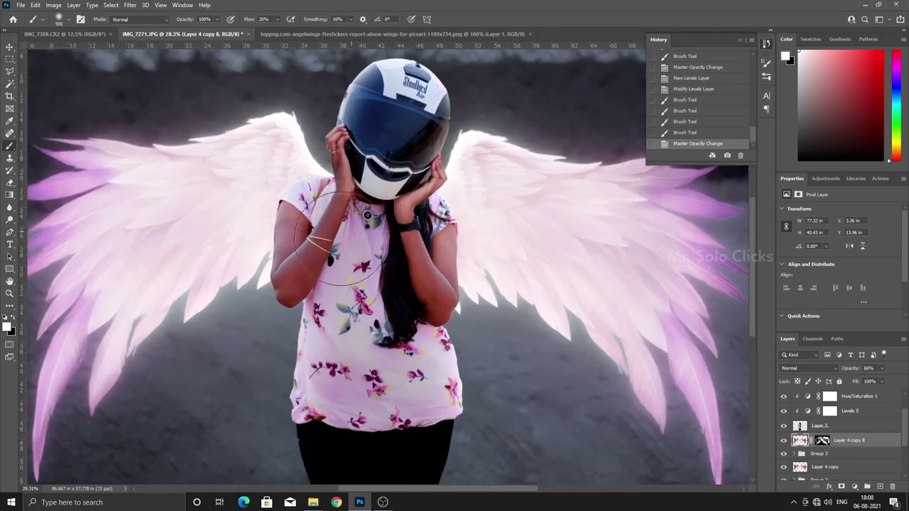
{"action": "scroll", "coordinate": [220, 220], "scroll_direction": "down", "scroll_amount": 2}
Step: Add a Curves layer above Layer 3 with a gentle S-curve that deepens the shadows
{"action": "key", "text": "v"}
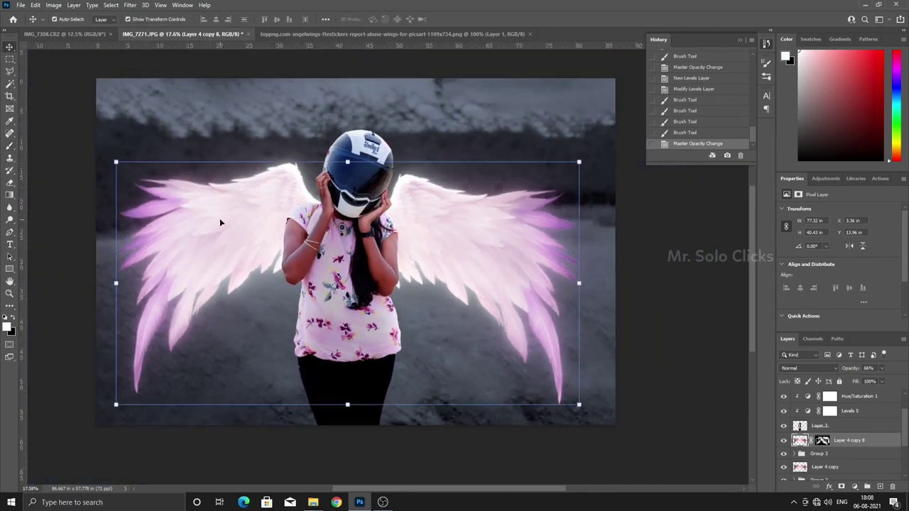
{"action": "left_click", "coordinate": [817, 396]}
{"action": "left_click", "coordinate": [856, 490]}
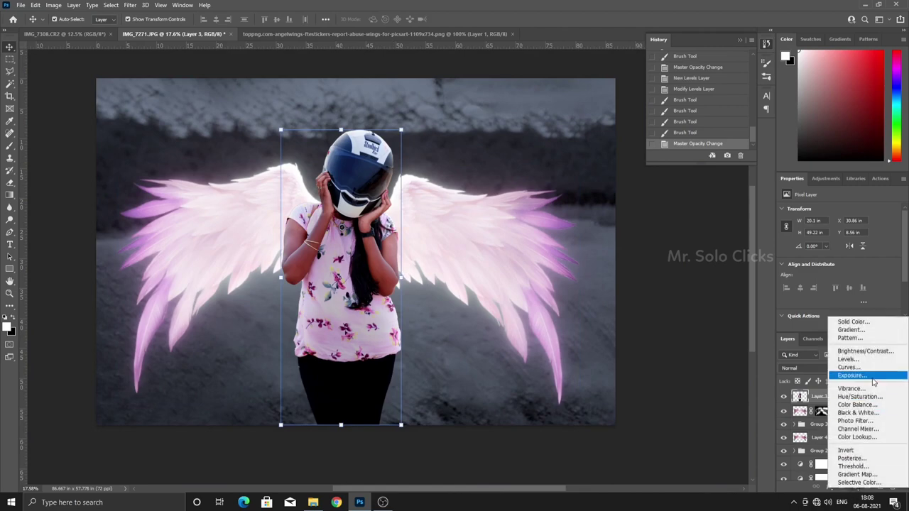
{"action": "left_click", "coordinate": [860, 376]}
{"action": "left_click", "coordinate": [850, 278]}
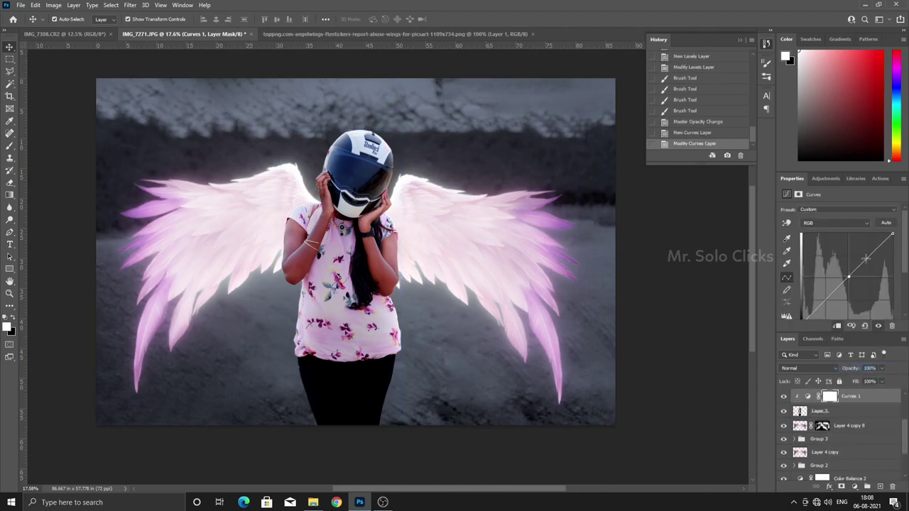
{"action": "left_click", "coordinate": [870, 256]}
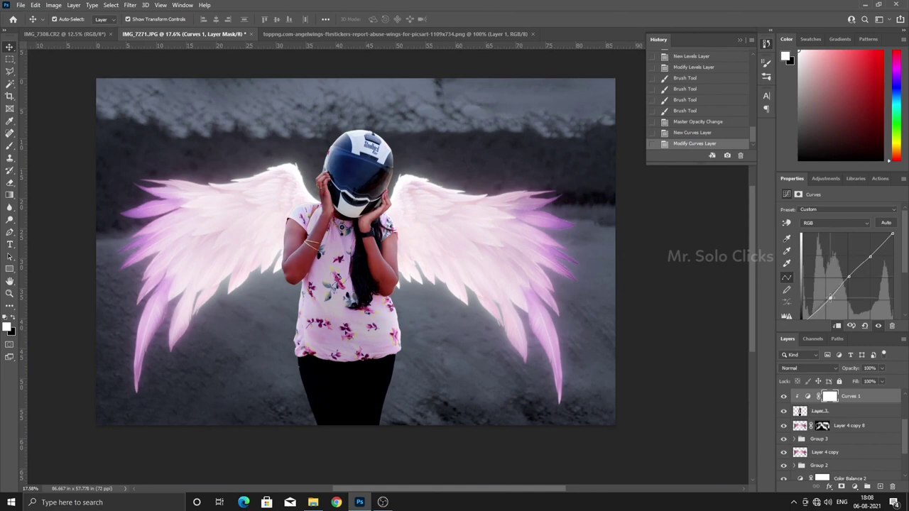
{"action": "left_click_drag", "start_coordinate": [827, 299], "coordinate": [846, 275]}
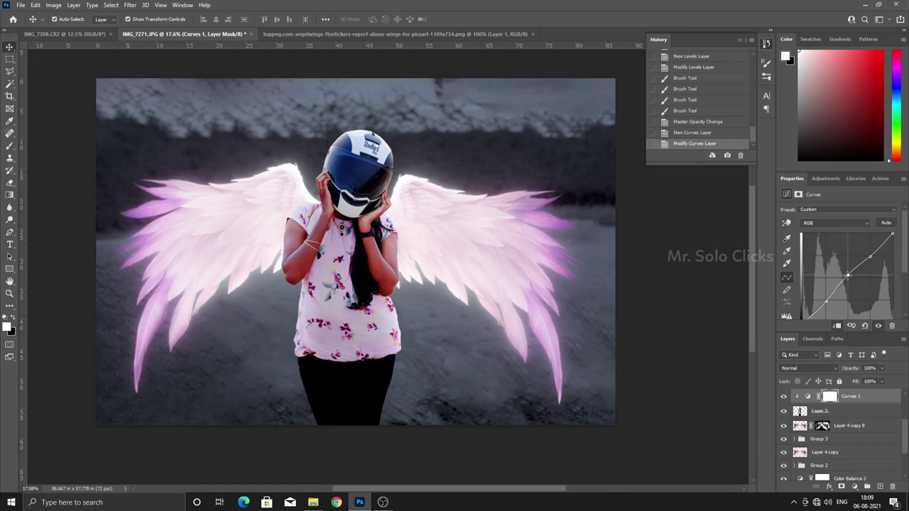
{"action": "left_click_drag", "start_coordinate": [871, 256], "coordinate": [869, 258]}
{"action": "left_click_drag", "start_coordinate": [870, 257], "coordinate": [869, 255]}
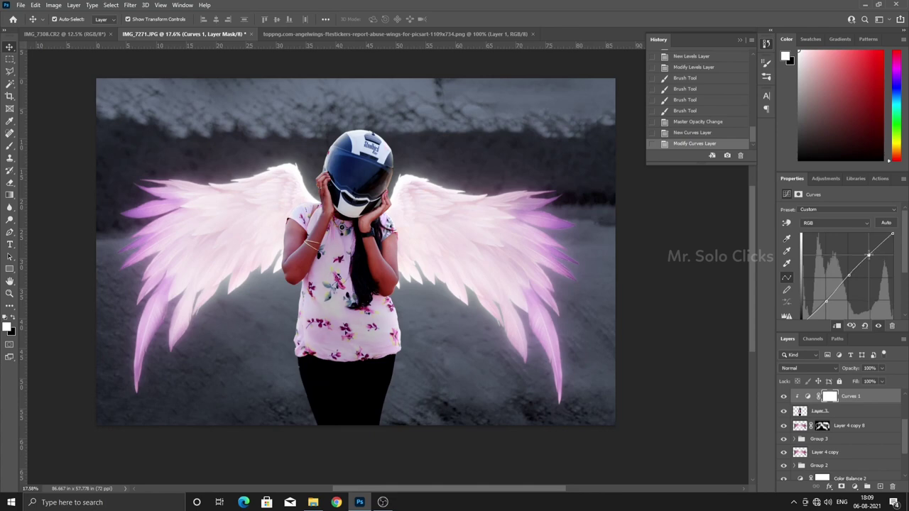
{"action": "left_click", "coordinate": [855, 487]}
Step: Add a slight Color Balance adjustment above the woman's Curves layer
{"action": "left_click", "coordinate": [863, 400]}
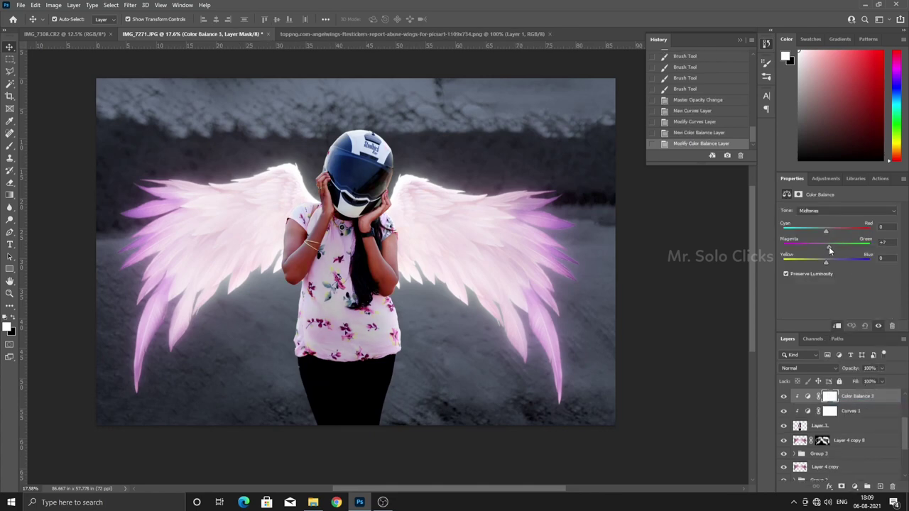
{"action": "key", "text": "ctrl+z"}
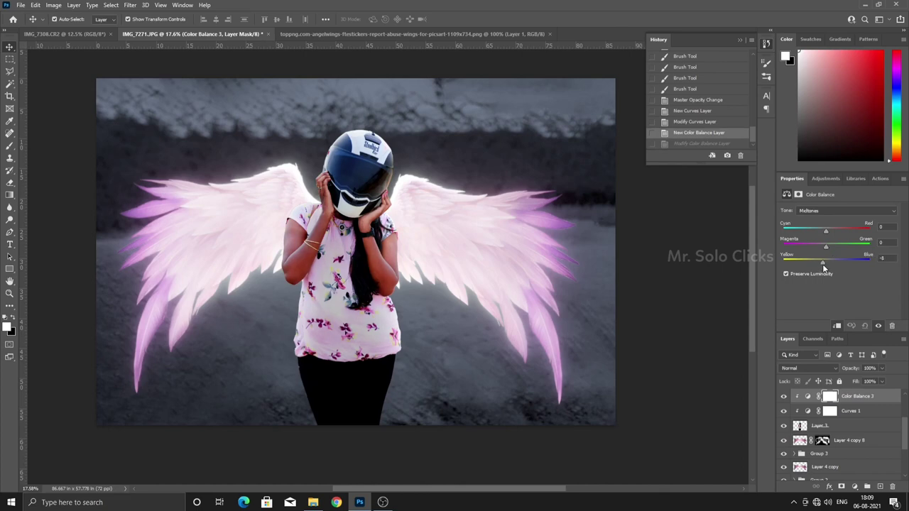
{"action": "left_click", "coordinate": [824, 262]}
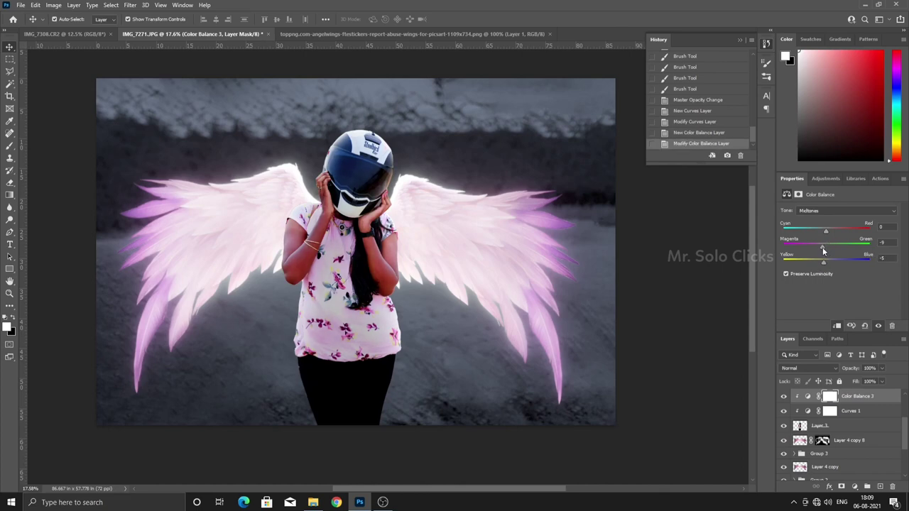
{"action": "scroll", "coordinate": [838, 433], "scroll_direction": "down", "scroll_amount": 3}
Step: Add Color Balance 4 above Layer 2, shifting the background midtones toward yellow
{"action": "double_click", "coordinate": [821, 458]}
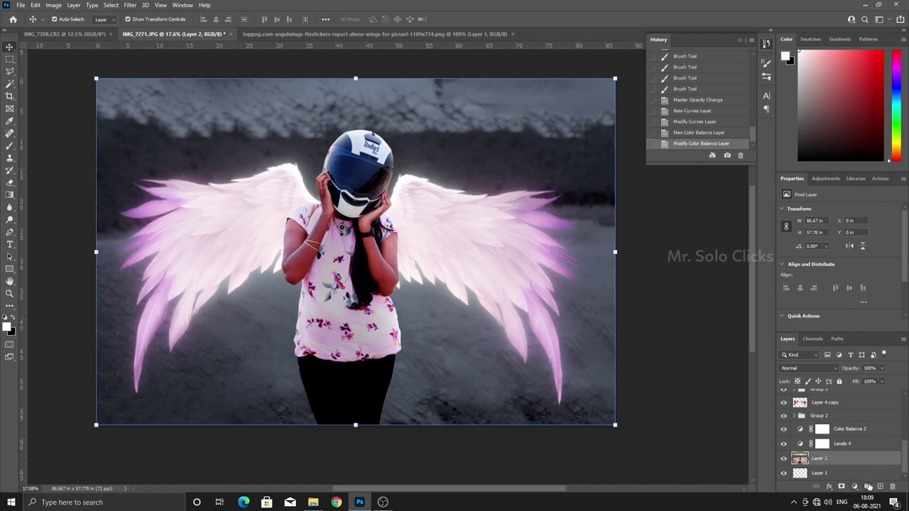
{"action": "left_click", "coordinate": [869, 487]}
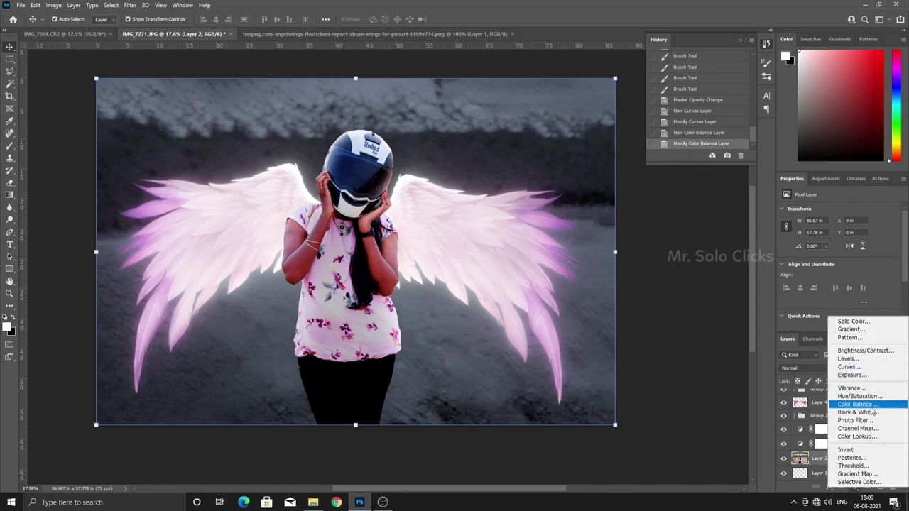
{"action": "left_click", "coordinate": [872, 405]}
{"action": "left_click_drag", "start_coordinate": [824, 247], "coordinate": [788, 254]}
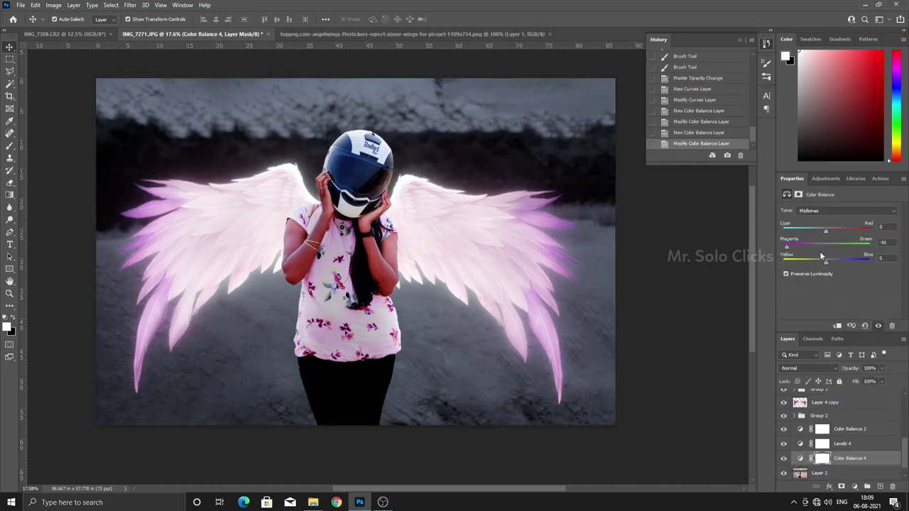
{"action": "left_click", "coordinate": [814, 247]}
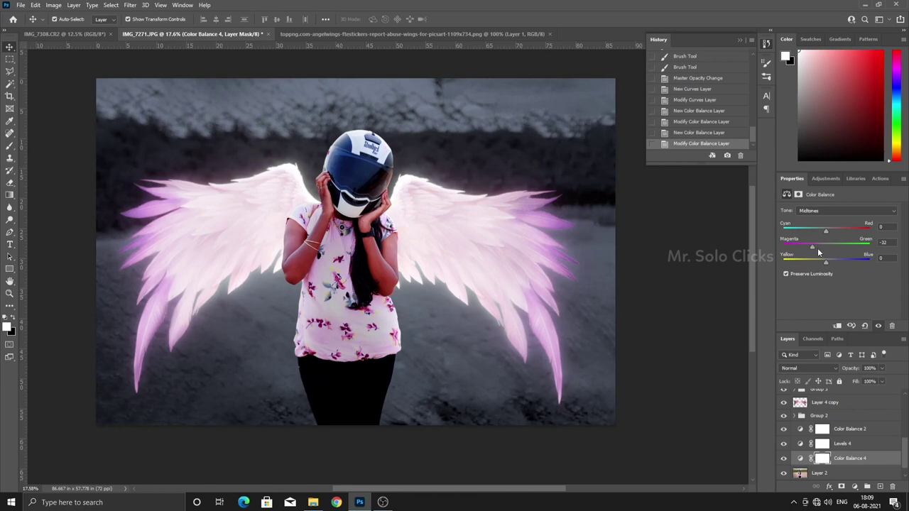
{"action": "left_click_drag", "start_coordinate": [818, 252], "coordinate": [834, 250]}
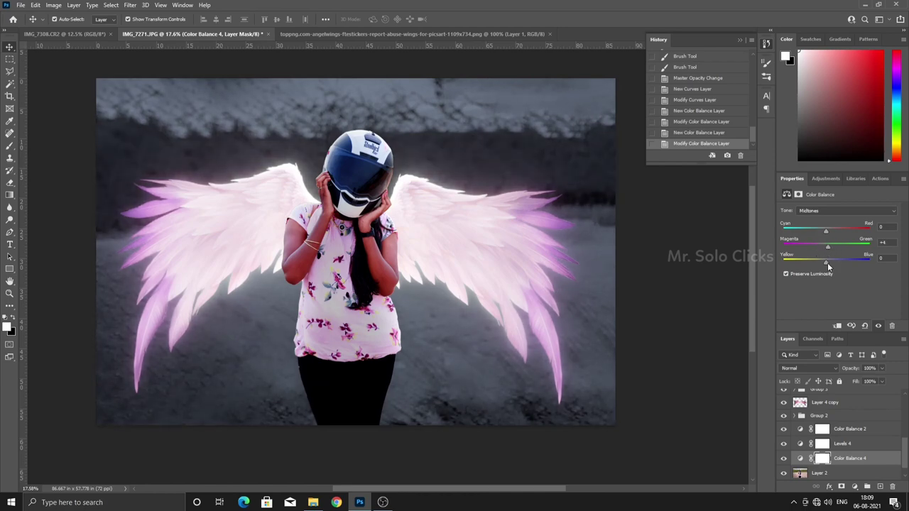
{"action": "left_click_drag", "start_coordinate": [822, 263], "coordinate": [801, 272]}
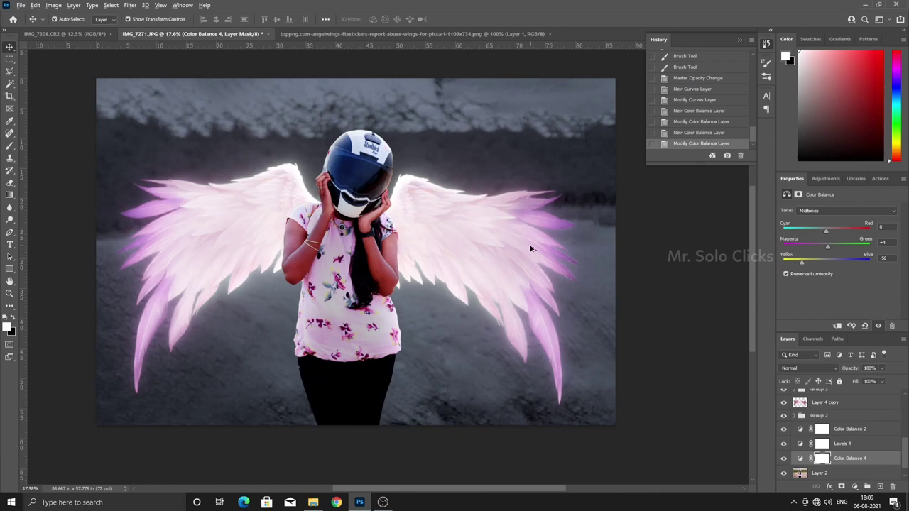
Step: Tint the background highlights slightly toward cyan and yellow
{"action": "left_click", "coordinate": [845, 211]}
{"action": "left_click", "coordinate": [828, 229]}
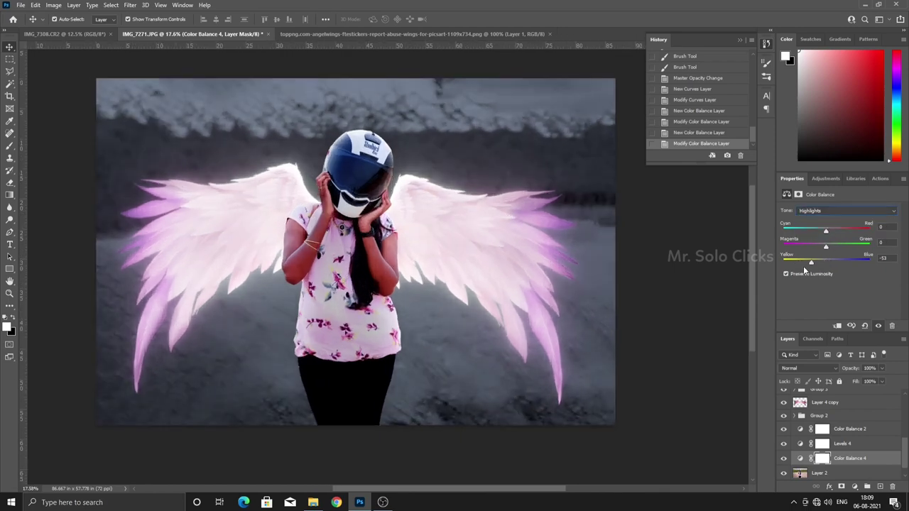
{"action": "left_click_drag", "start_coordinate": [805, 271], "coordinate": [805, 264]}
{"action": "mouse_move", "coordinate": [833, 228]}
{"action": "left_mouse_down"}
{"action": "mouse_move", "coordinate": [841, 231]}
{"action": "mouse_move", "coordinate": [801, 249]}
{"action": "mouse_move", "coordinate": [817, 246]}
{"action": "left_mouse_up"}
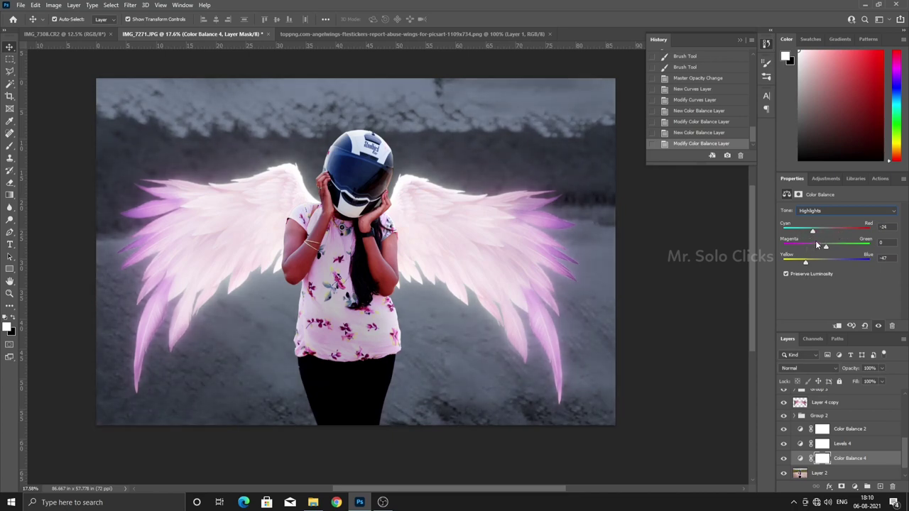
{"action": "scroll", "coordinate": [814, 426], "scroll_direction": "up", "scroll_amount": 3}
Step: Toggle the adjustment layer off and on to compare before and after
{"action": "left_click", "coordinate": [845, 455]}
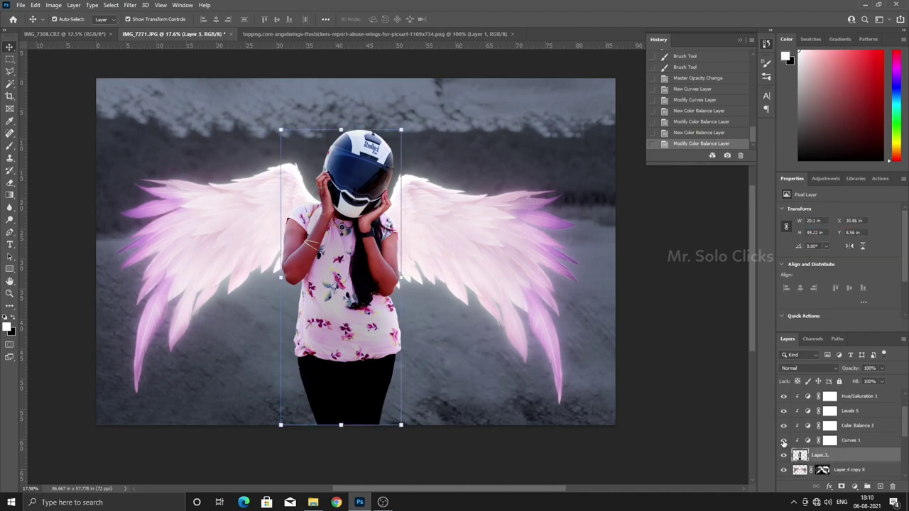
{"action": "double_click", "coordinate": [784, 441]}
{"action": "left_click", "coordinate": [784, 426]}
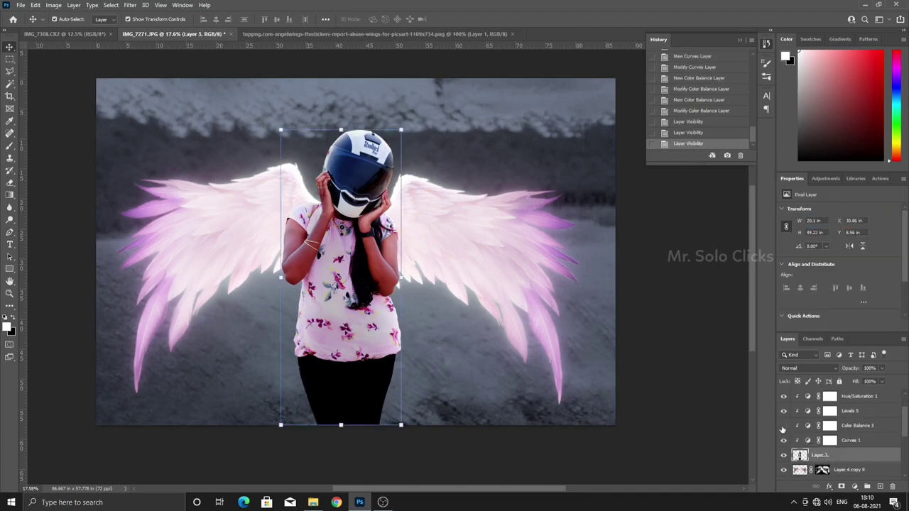
{"action": "left_click", "coordinate": [783, 425]}
{"action": "left_click", "coordinate": [784, 426]}
Step: Set Levels 5 to 70% opacity and drag the halo PNG into Photoshop as its own document
{"action": "left_click", "coordinate": [806, 412]}
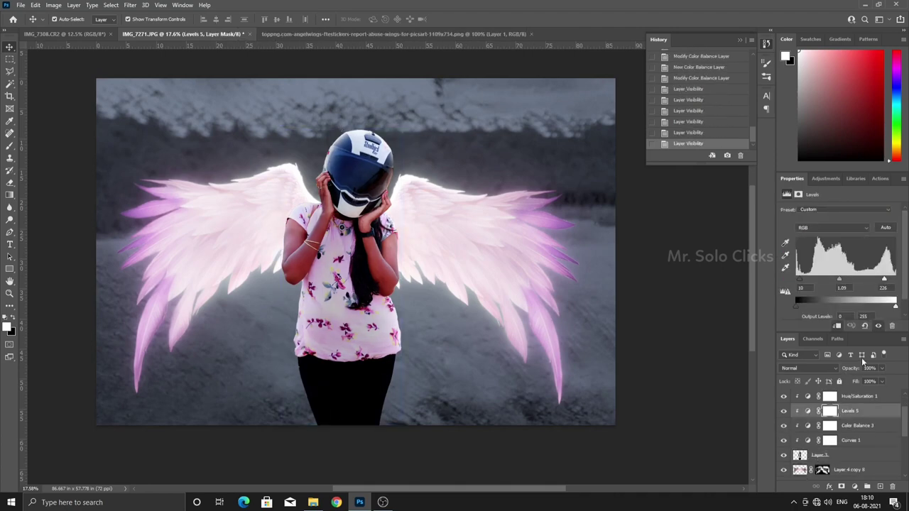
{"action": "type", "text": "57"}
{"action": "key", "text": "Return"}
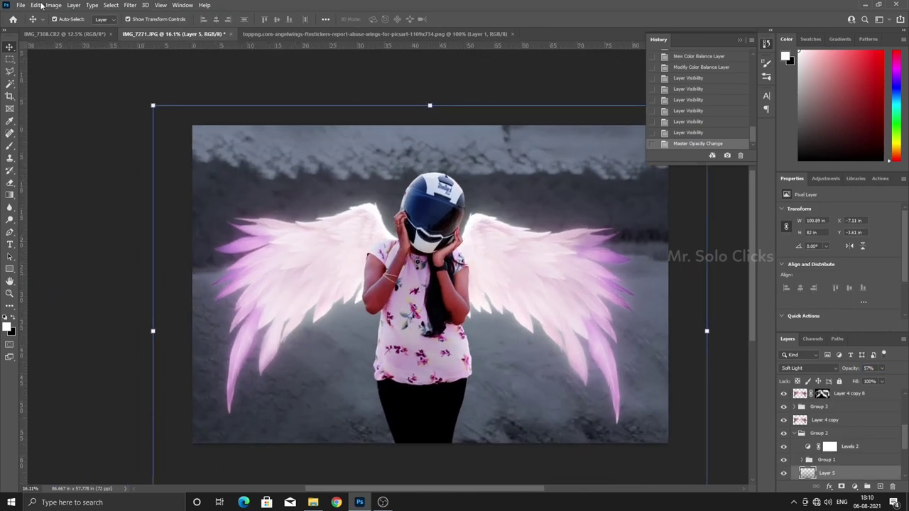
{"action": "left_click", "coordinate": [313, 502]}
{"action": "mouse_move", "coordinate": [365, 75]}
{"action": "left_mouse_down"}
{"action": "mouse_move", "coordinate": [337, 306]}
{"action": "mouse_move", "coordinate": [540, 39]}
{"action": "left_mouse_up"}
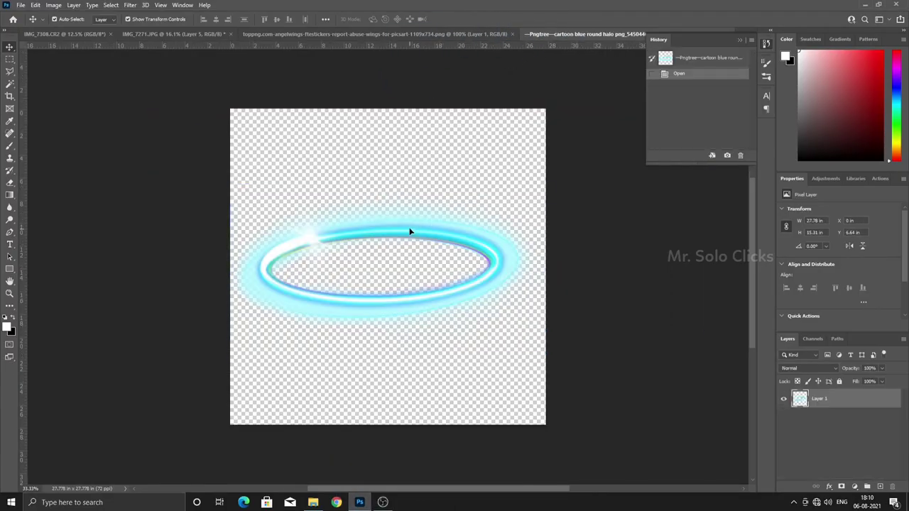
Step: Place the cyan halo into IMG_7271 above Levels 3 as the top layer, Layer 6
{"action": "left_click", "coordinate": [225, 33]}
{"action": "left_click_drag", "start_coordinate": [438, 165], "coordinate": [438, 165]}
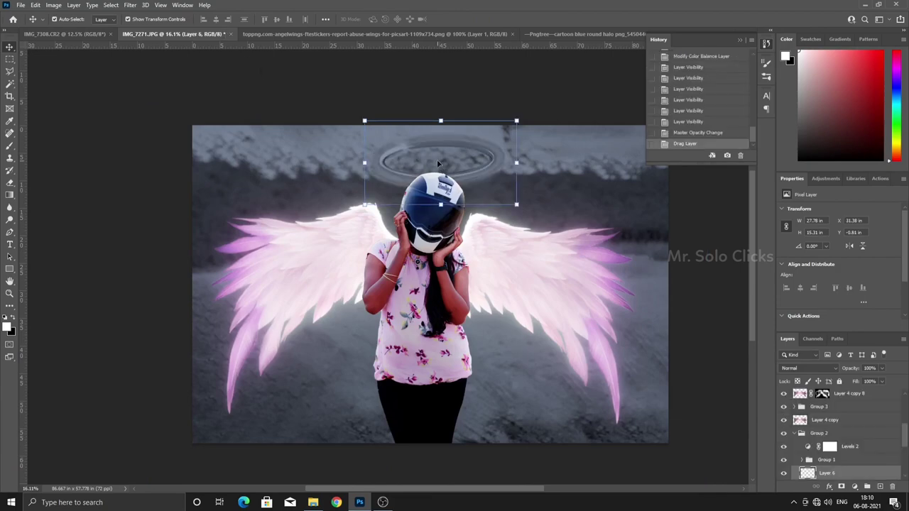
{"action": "key", "text": "ctrl+z"}
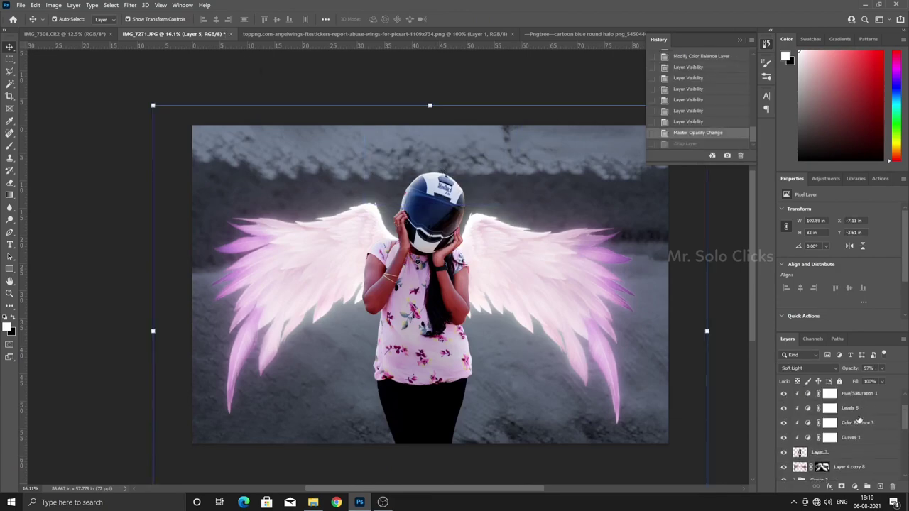
{"action": "left_click", "coordinate": [864, 401]}
{"action": "left_click", "coordinate": [562, 34]}
{"action": "mouse_move", "coordinate": [427, 284]}
{"action": "left_mouse_down"}
{"action": "mouse_move", "coordinate": [319, 49]}
{"action": "mouse_move", "coordinate": [101, 31]}
{"action": "mouse_move", "coordinate": [498, 179]}
{"action": "mouse_move", "coordinate": [478, 185]}
{"action": "mouse_move", "coordinate": [490, 176]}
{"action": "left_mouse_up"}
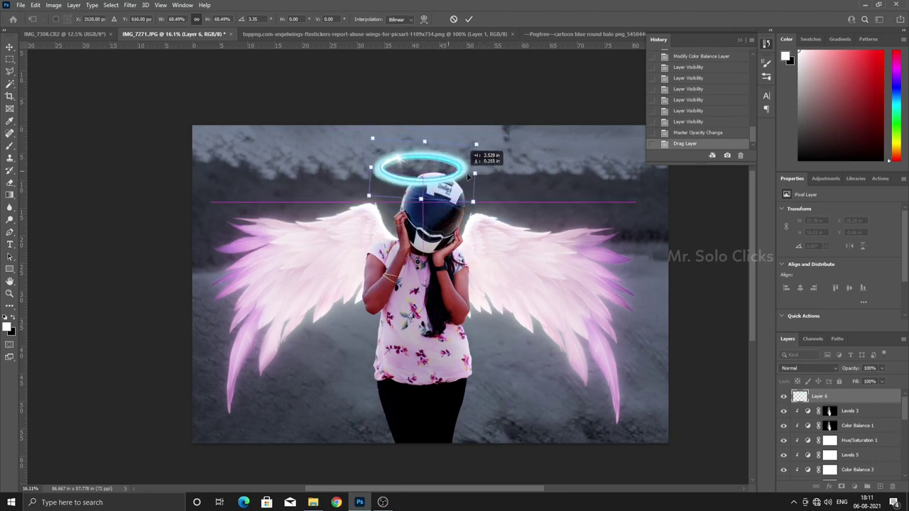
Step: Flip the halo horizontally and tilt it slightly, then commit the transform
{"action": "right_click", "coordinate": [492, 175]}
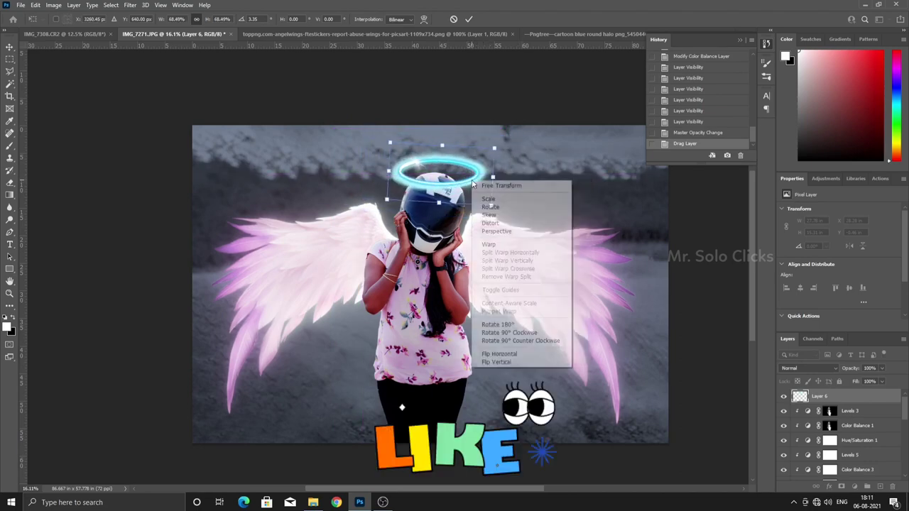
{"action": "left_click", "coordinate": [529, 341]}
{"action": "key", "text": "ctrl+z"}
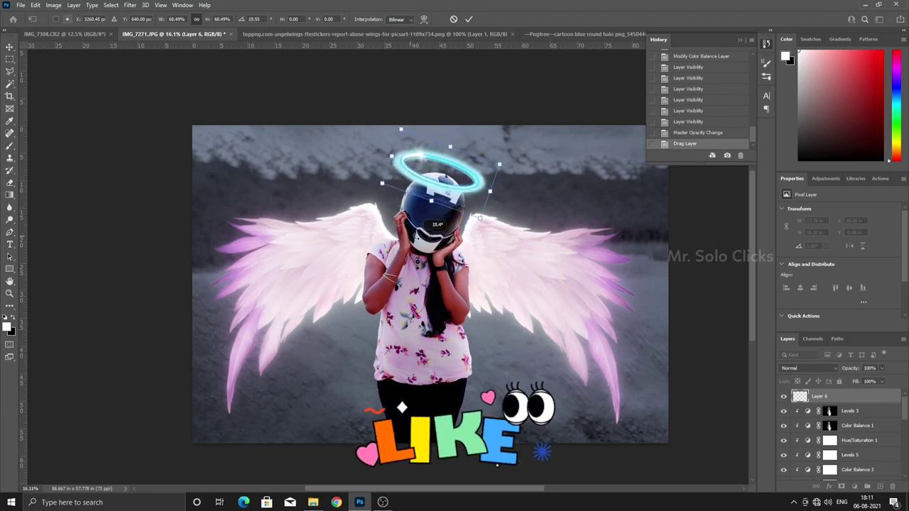
{"action": "right_click", "coordinate": [435, 176]}
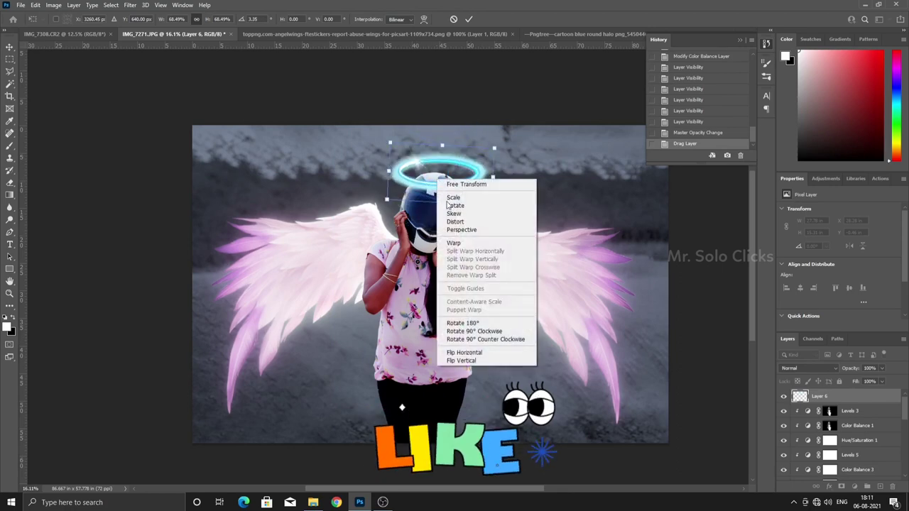
{"action": "left_click", "coordinate": [473, 347]}
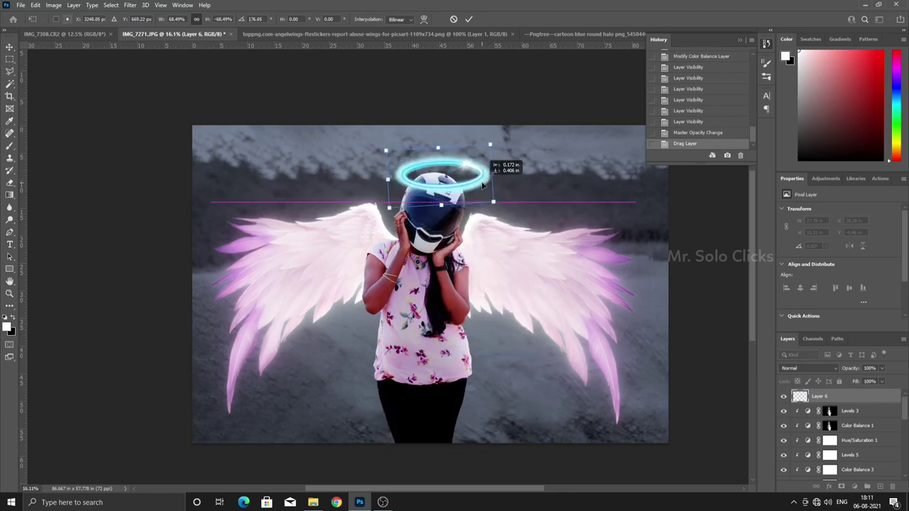
{"action": "mouse_move", "coordinate": [485, 179]}
{"action": "left_mouse_down"}
{"action": "mouse_move", "coordinate": [524, 166]}
{"action": "mouse_move", "coordinate": [462, 126]}
{"action": "left_mouse_up"}
{"action": "scroll", "coordinate": [507, 179], "scroll_direction": "up", "scroll_amount": 3}
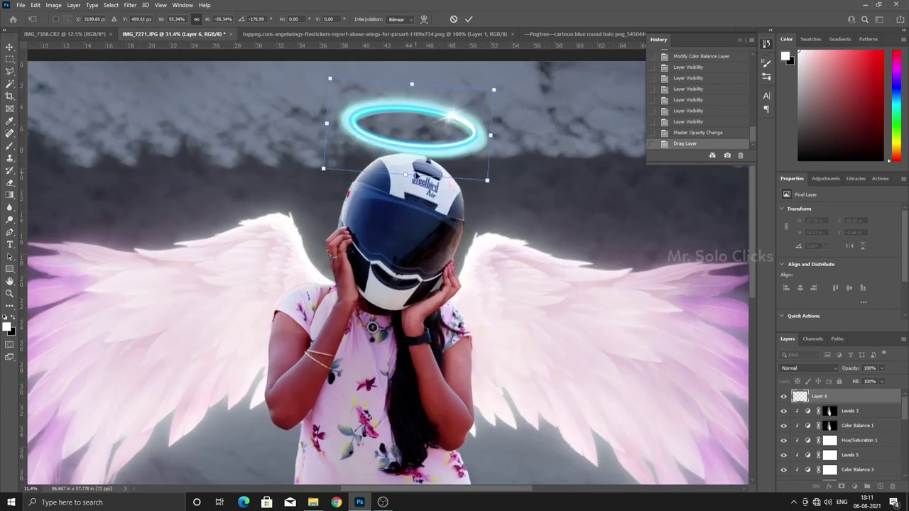
{"action": "right_click", "coordinate": [435, 162]}
{"action": "key", "text": "Escape"}
{"action": "key", "text": "Return"}
Step: Reselect the halo layer and rescale it until it fits the helmet's width
{"action": "right_click", "coordinate": [478, 142]}
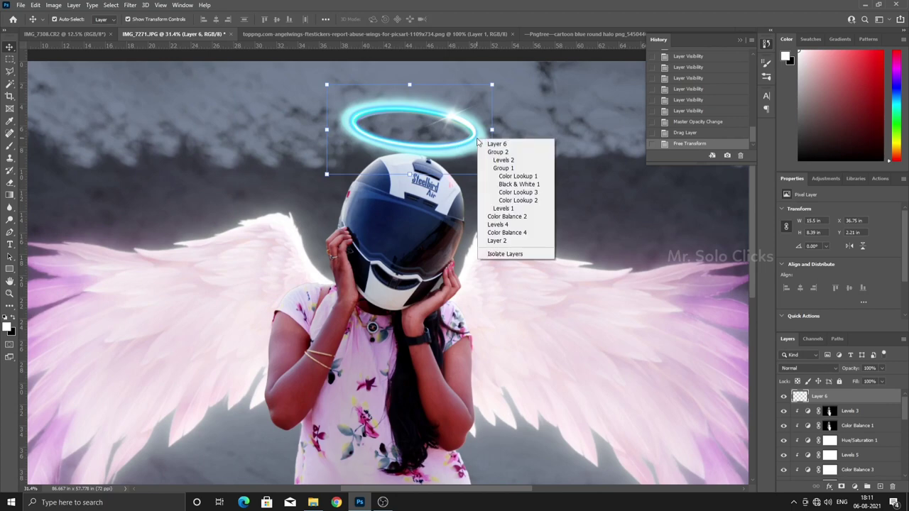
{"action": "left_click", "coordinate": [490, 128]}
{"action": "left_click", "coordinate": [432, 143]}
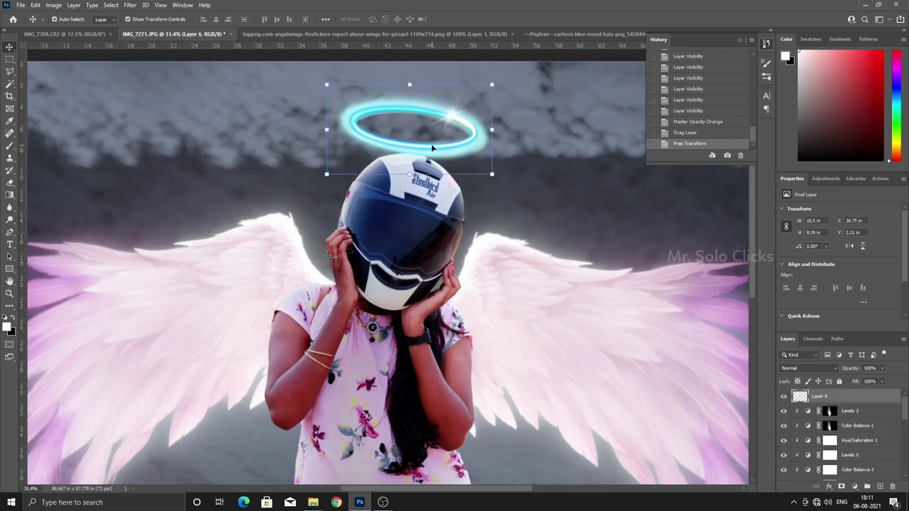
{"action": "key", "text": "ctrl+t"}
{"action": "left_click_drag", "start_coordinate": [487, 130], "coordinate": [521, 121]}
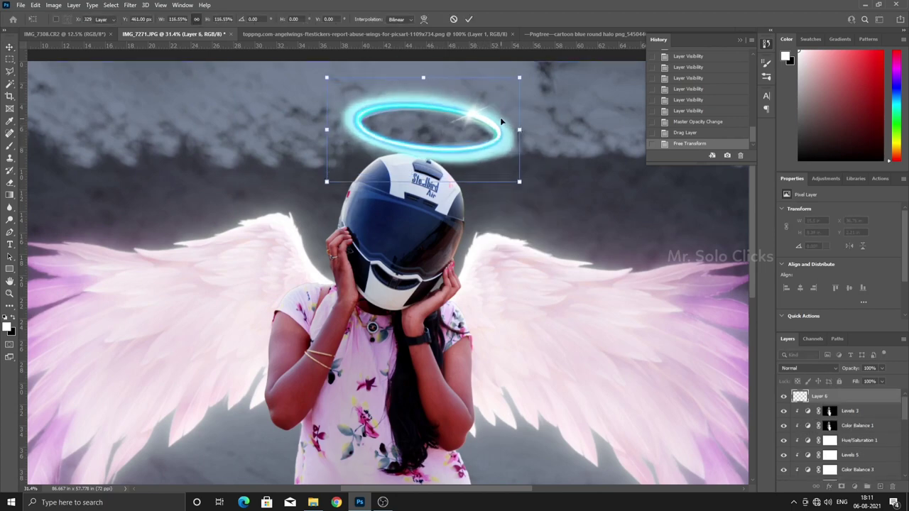
{"action": "key", "text": "Return"}
{"action": "scroll", "coordinate": [500, 117], "scroll_direction": "down", "scroll_amount": 3}
{"action": "key", "text": "ctrl+t"}
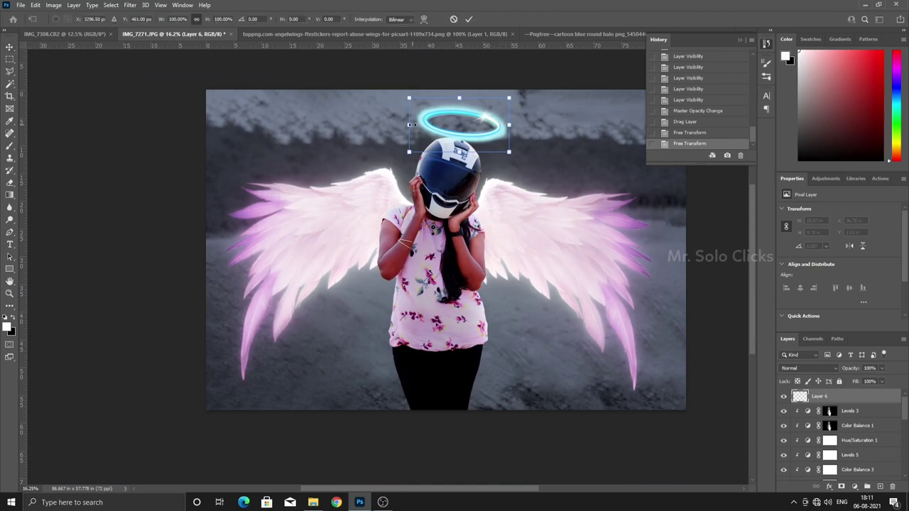
{"action": "left_click_drag", "start_coordinate": [409, 125], "coordinate": [451, 107]}
{"action": "mouse_move", "coordinate": [513, 112]}
{"action": "left_mouse_down"}
{"action": "mouse_move", "coordinate": [492, 130]}
{"action": "mouse_move", "coordinate": [505, 152]}
{"action": "left_mouse_up"}
Step: Distort the halo's corners so it tilts and rests snugly on the helmet, and commit it
{"action": "right_click", "coordinate": [493, 130]}
{"action": "left_click", "coordinate": [497, 172]}
{"action": "left_click_drag", "start_coordinate": [502, 104], "coordinate": [488, 118]}
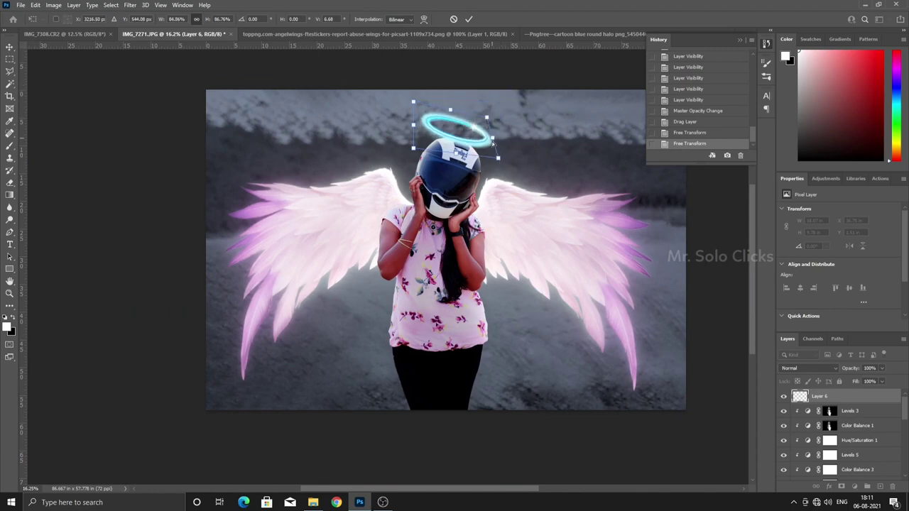
{"action": "left_click_drag", "start_coordinate": [500, 162], "coordinate": [505, 153]}
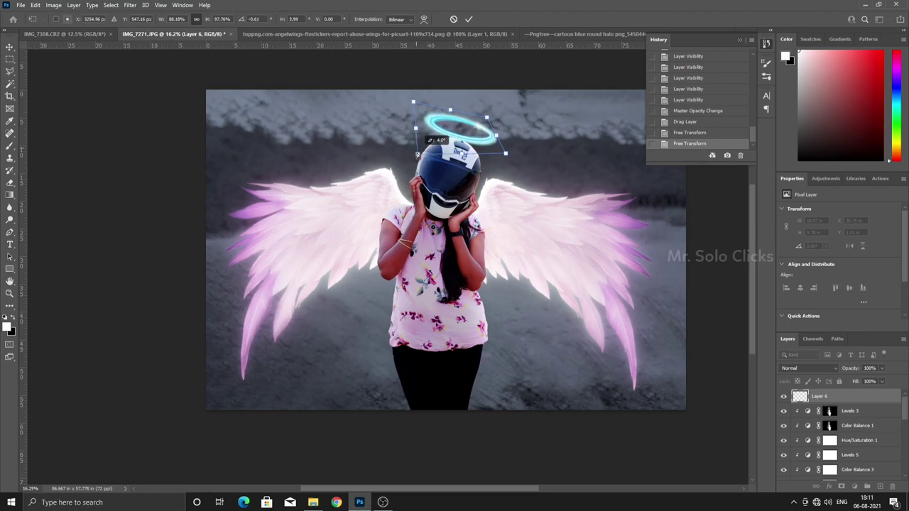
{"action": "left_click_drag", "start_coordinate": [458, 136], "coordinate": [461, 143]}
{"action": "left_click", "coordinate": [469, 19]}
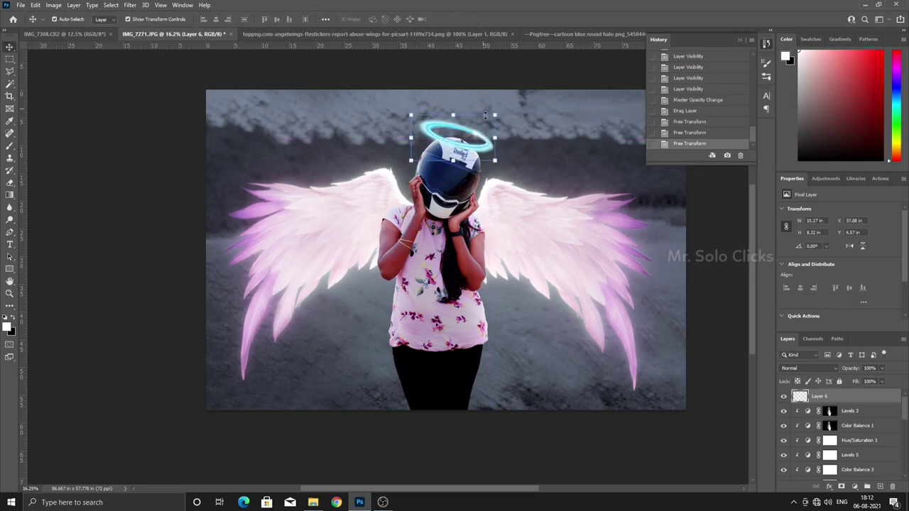
{"action": "scroll", "coordinate": [454, 141], "scroll_direction": "up", "scroll_amount": 3}
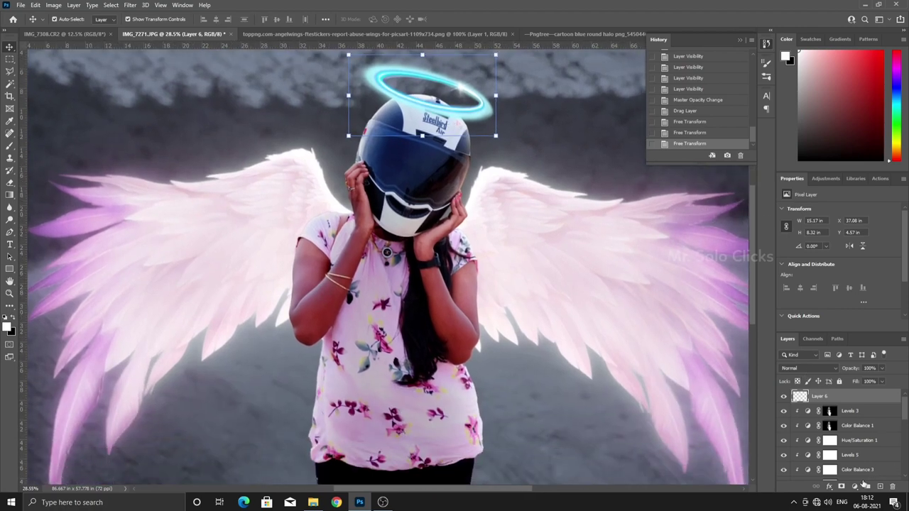
{"action": "left_click", "coordinate": [855, 485]}
Step: Try a Color Balance adjustment on the halo, then delete it
{"action": "left_click", "coordinate": [810, 404]}
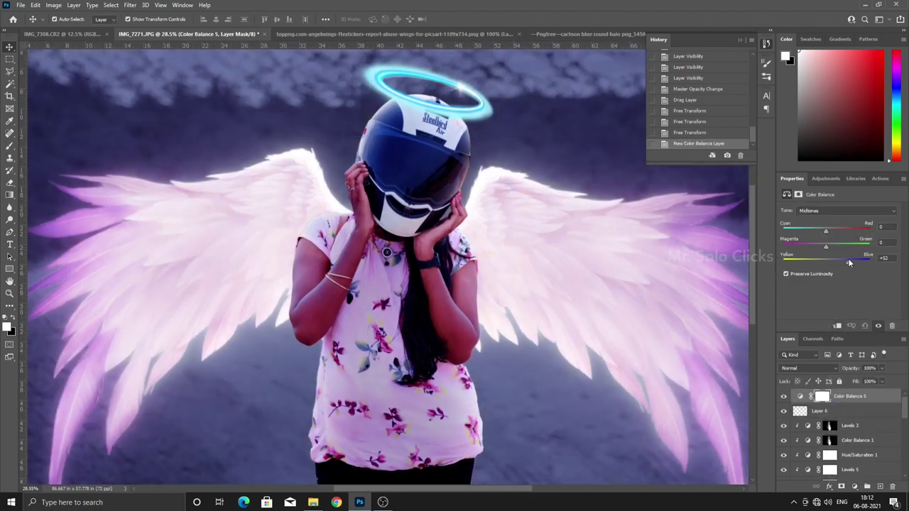
{"action": "left_click_drag", "start_coordinate": [824, 265], "coordinate": [848, 259]}
{"action": "key", "text": "ctrl+z"}
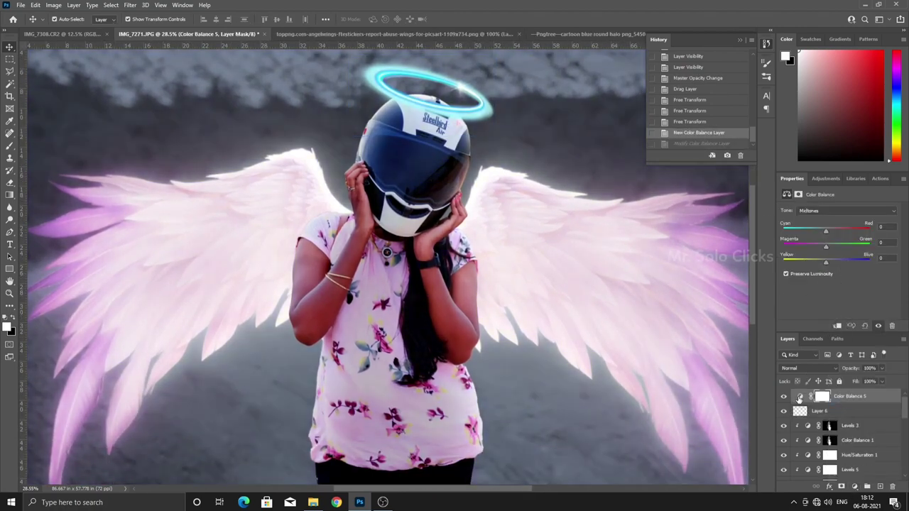
{"action": "key", "text": "Delete"}
Step: Add a colorized Hue/Saturation layer clipped to the halo: Hue 297, Saturation 46, Lightness +23
{"action": "left_click", "coordinate": [855, 487]}
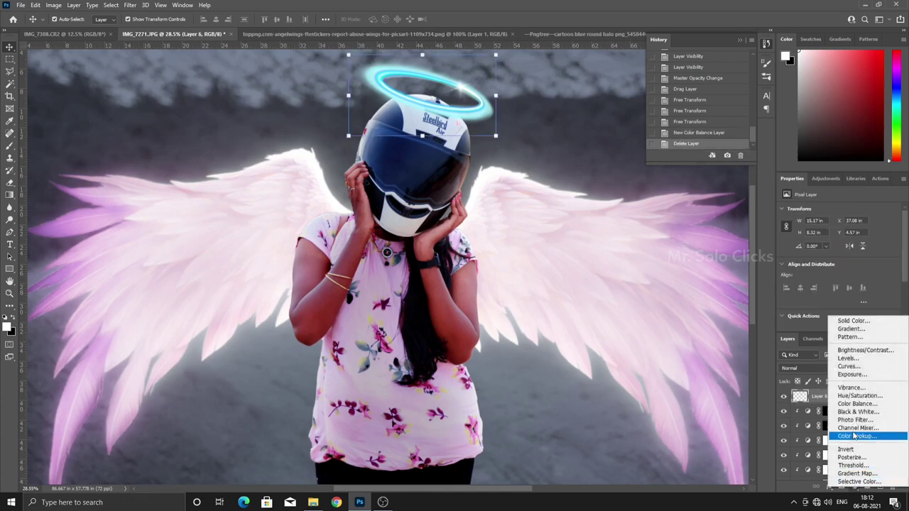
{"action": "left_click", "coordinate": [858, 396]}
{"action": "left_click", "coordinate": [831, 297]}
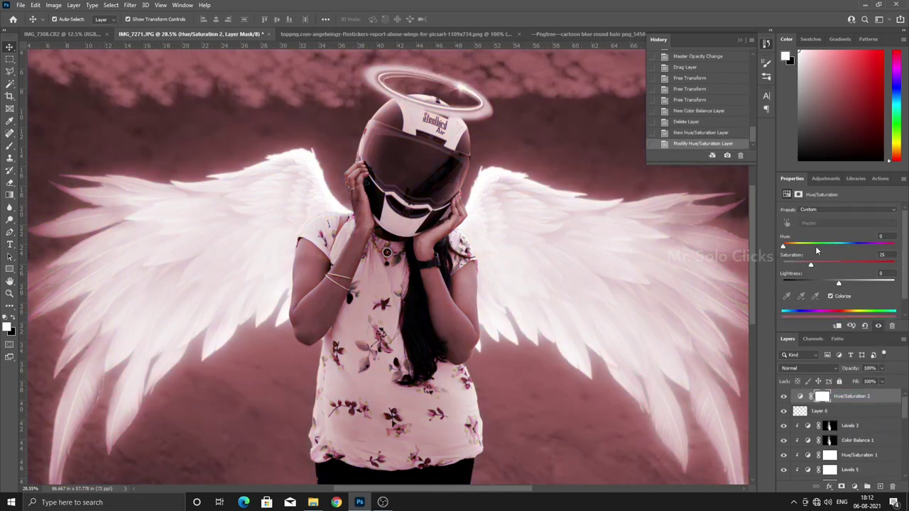
{"action": "left_click", "coordinate": [837, 327]}
{"action": "left_click_drag", "start_coordinate": [783, 245], "coordinate": [871, 248]}
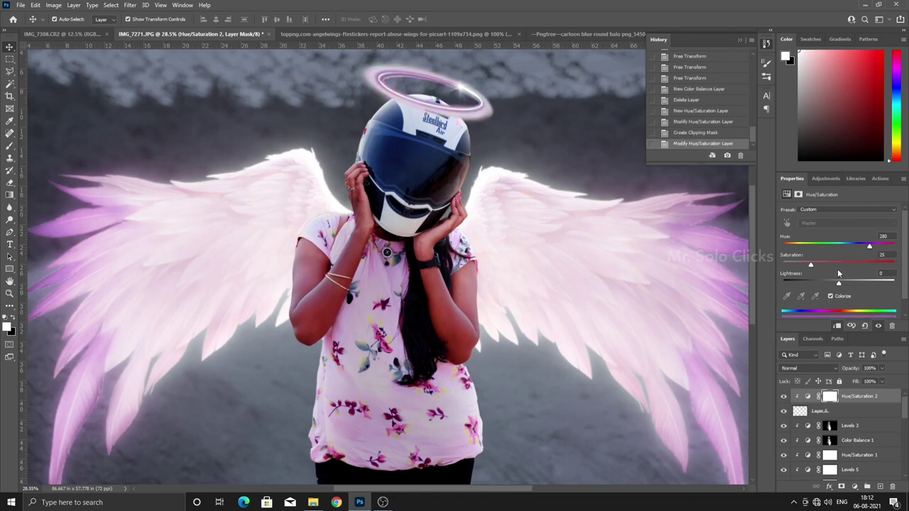
{"action": "left_click", "coordinate": [841, 265]}
{"action": "left_click_drag", "start_coordinate": [850, 285], "coordinate": [834, 265]}
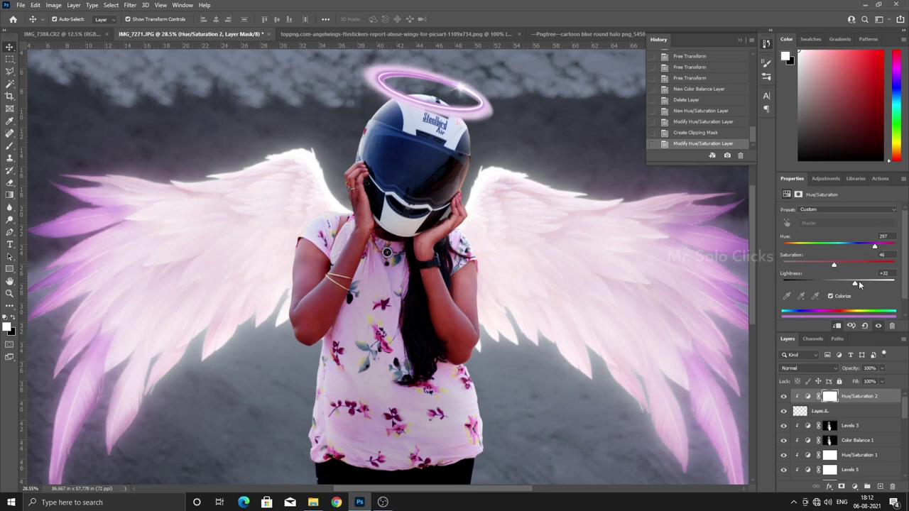
{"action": "left_click_drag", "start_coordinate": [859, 282], "coordinate": [852, 284]}
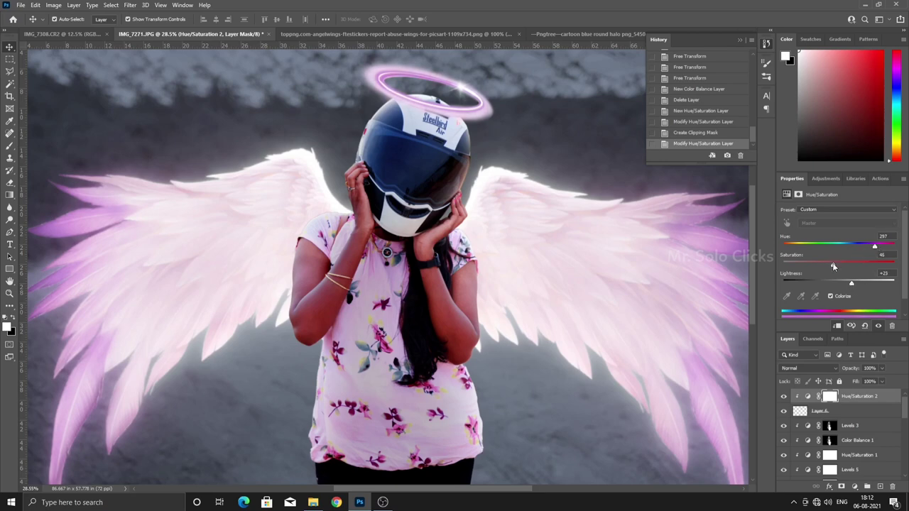
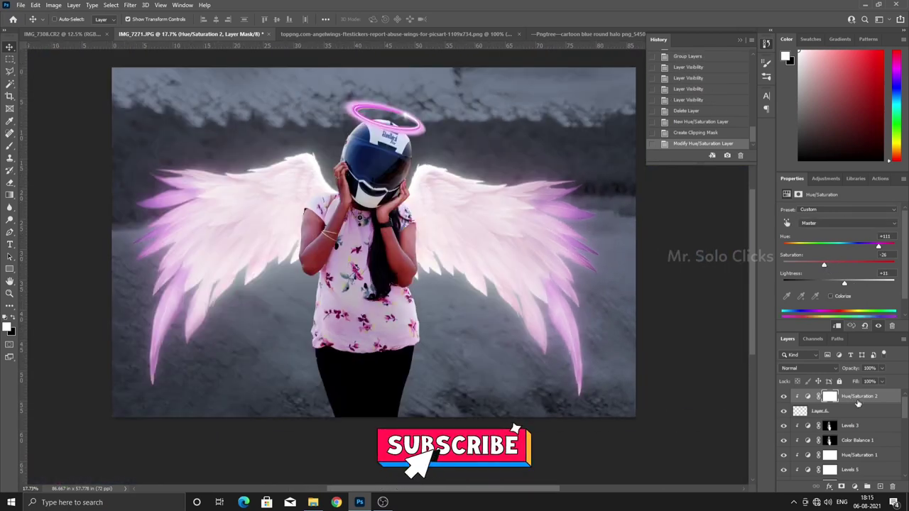
Step: Stamp all visible layers into a new merged layer
{"action": "key", "text": "ctrl+shift+alt+e"}
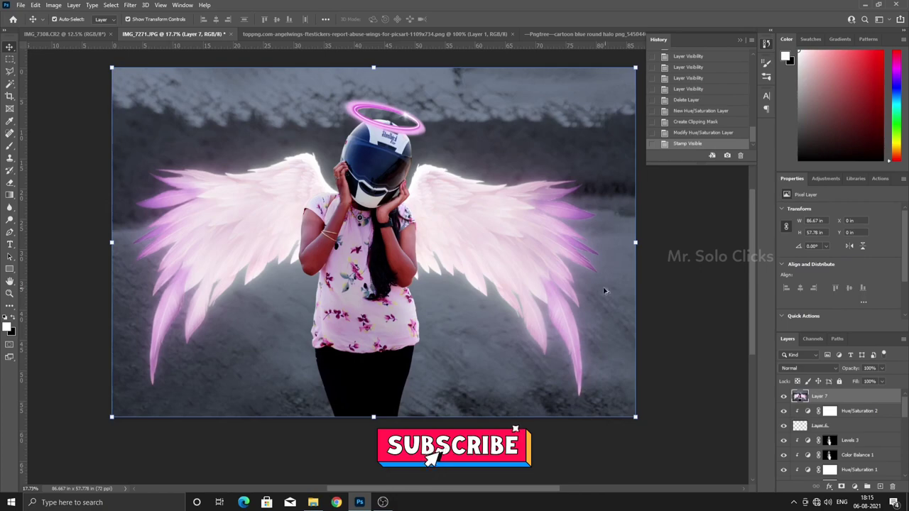
{"action": "scroll", "coordinate": [423, 146], "scroll_direction": "up", "scroll_amount": 2}
{"action": "scroll", "coordinate": [422, 145], "scroll_direction": "up", "scroll_amount": 1}
{"action": "scroll", "coordinate": [423, 146], "scroll_direction": "down", "scroll_amount": 2}
Step: Start a Free Transform on the merged layer, then undo the merge
{"action": "key", "text": "ctrl+t"}
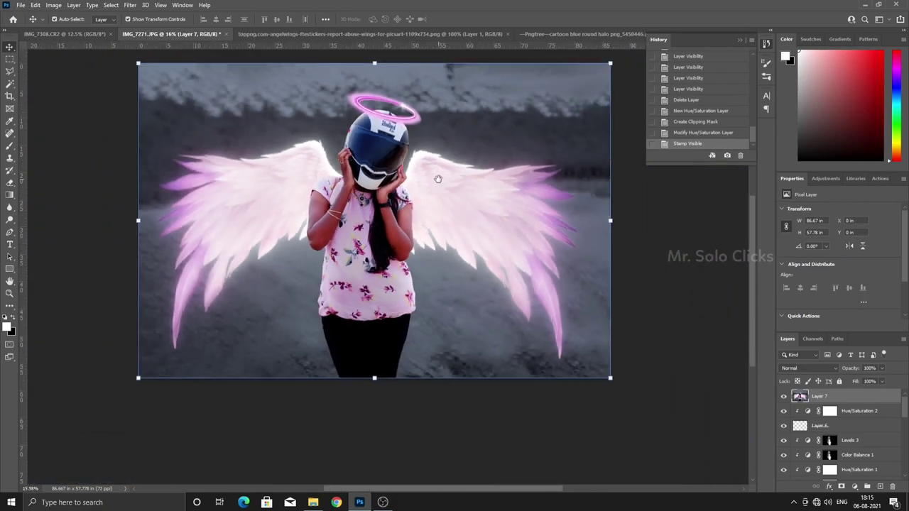
{"action": "scroll", "coordinate": [497, 239], "scroll_direction": "up", "scroll_amount": 1}
{"action": "scroll", "coordinate": [499, 240], "scroll_direction": "up", "scroll_amount": 1}
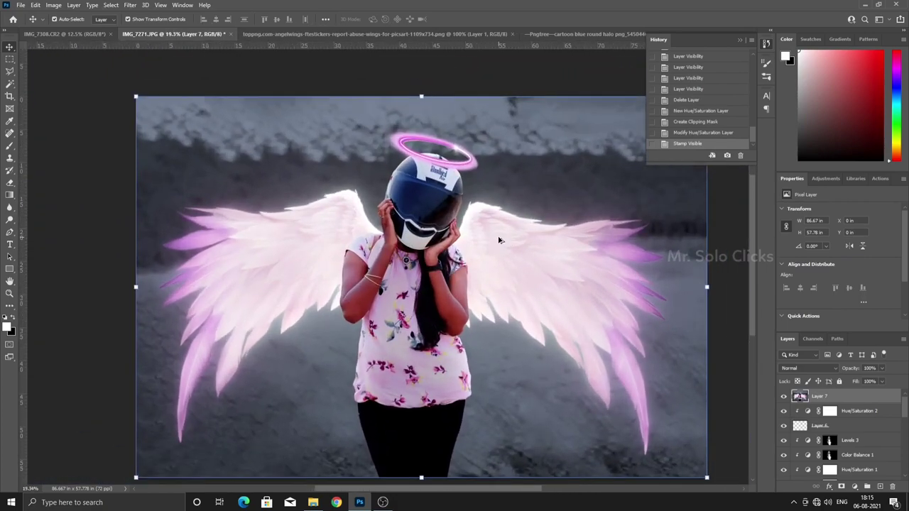
{"action": "scroll", "coordinate": [498, 240], "scroll_direction": "up", "scroll_amount": 1}
{"action": "scroll", "coordinate": [499, 240], "scroll_direction": "up", "scroll_amount": 1}
{"action": "scroll", "coordinate": [499, 240], "scroll_direction": "down", "scroll_amount": 2}
{"action": "scroll", "coordinate": [498, 242], "scroll_direction": "down", "scroll_amount": 1}
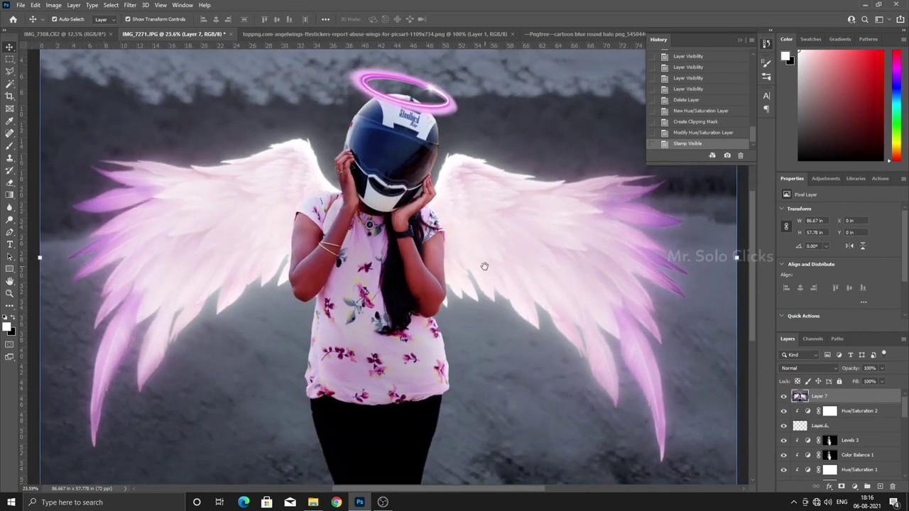
{"action": "scroll", "coordinate": [483, 240], "scroll_direction": "down", "scroll_amount": 1}
{"action": "scroll", "coordinate": [481, 239], "scroll_direction": "down", "scroll_amount": 1}
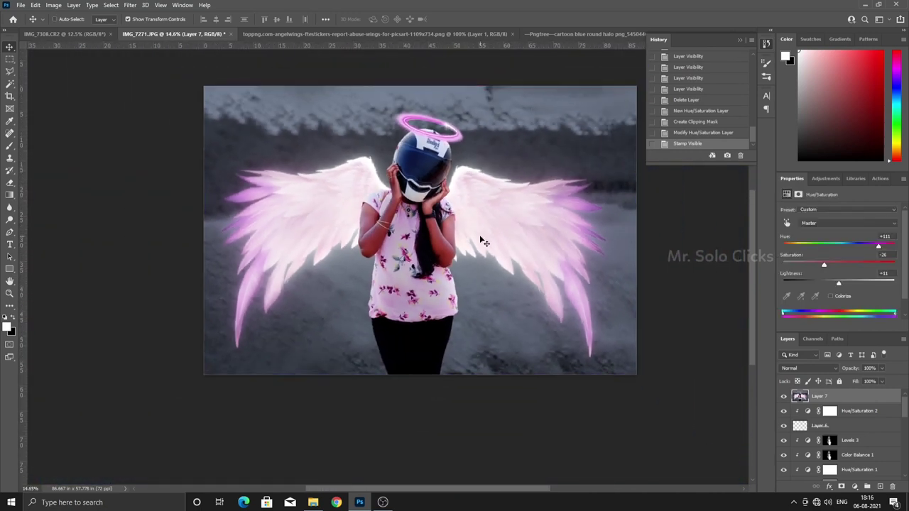
{"action": "key", "text": "ctrl+z"}
{"action": "scroll", "coordinate": [838, 433], "scroll_direction": "down", "scroll_amount": 5}
Step: Select Layer 2 and set up the Gradient tool with a custom left stop colour
{"action": "left_click", "coordinate": [824, 459]}
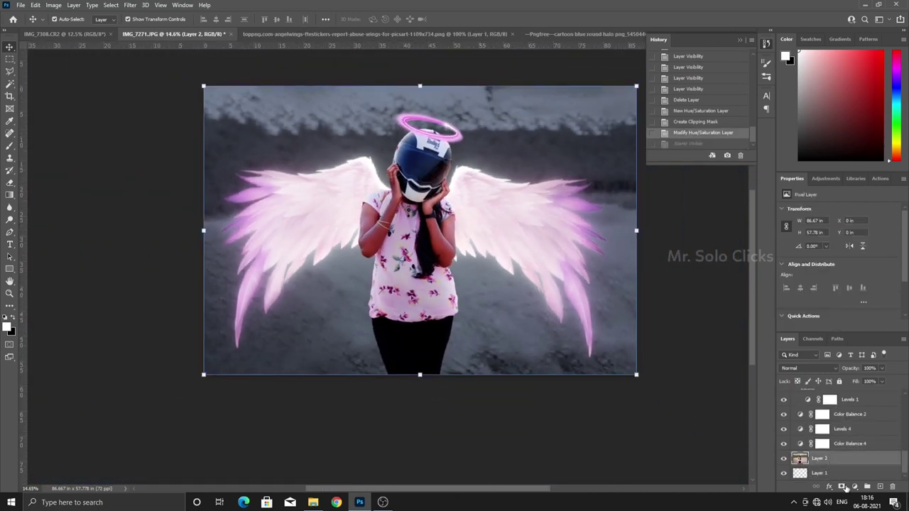
{"action": "right_click", "coordinate": [10, 198]}
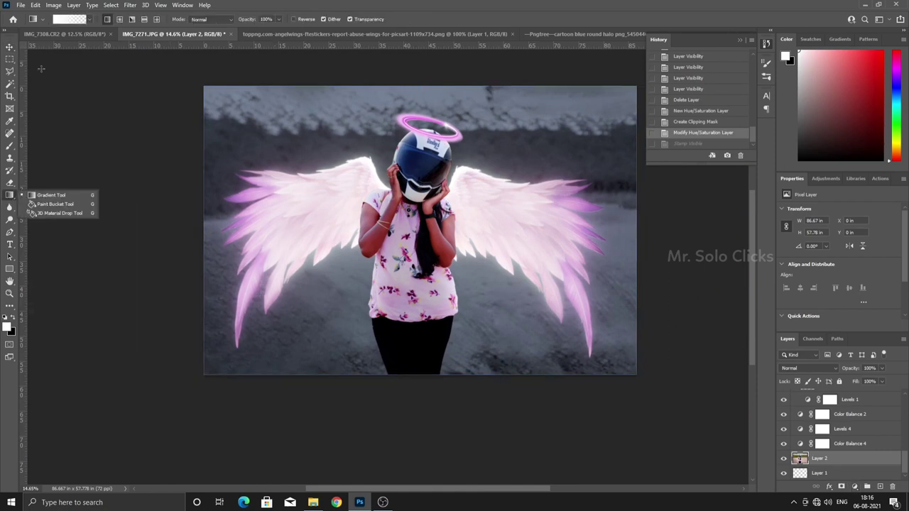
{"action": "left_click", "coordinate": [49, 196]}
{"action": "left_click", "coordinate": [78, 20]}
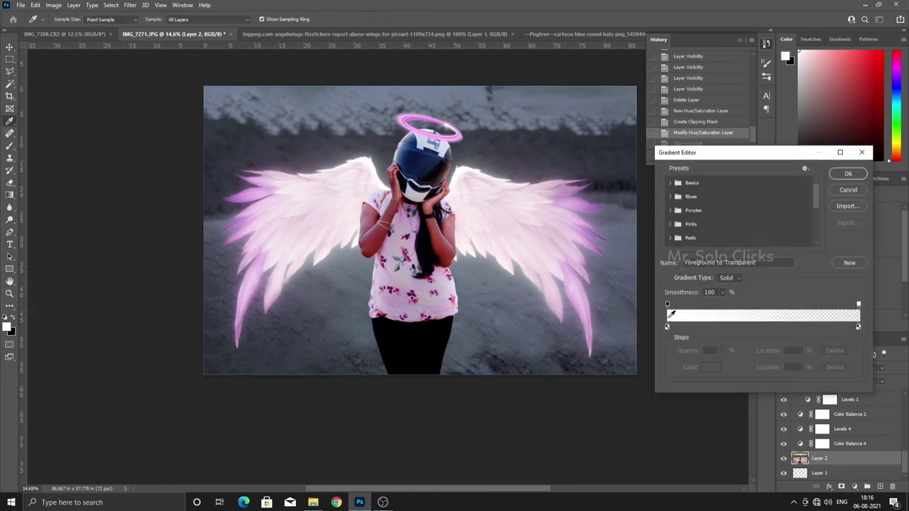
{"action": "double_click", "coordinate": [667, 328]}
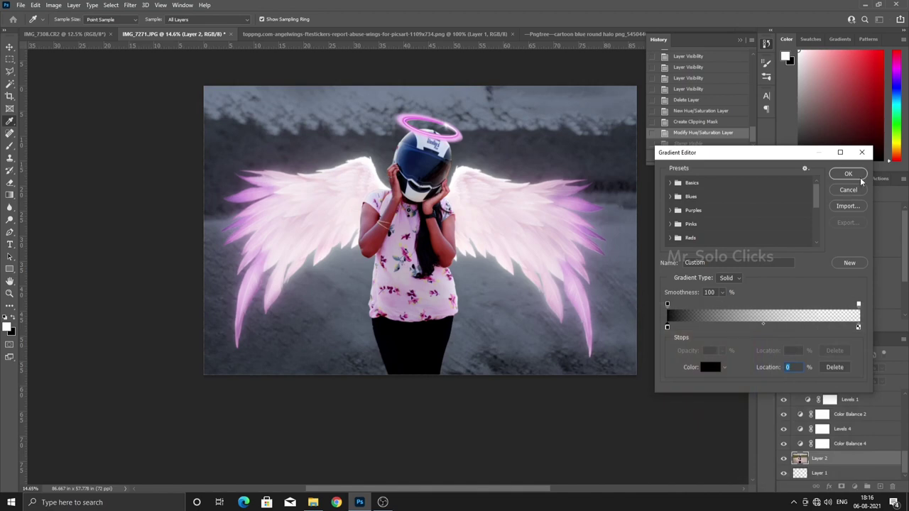
{"action": "left_click", "coordinate": [848, 174]}
Step: Try black and reversed gradients on Layer 2, undoing each attempt
{"action": "left_click_drag", "start_coordinate": [527, 212], "coordinate": [322, 203]}
{"action": "key", "text": "ctrl+z"}
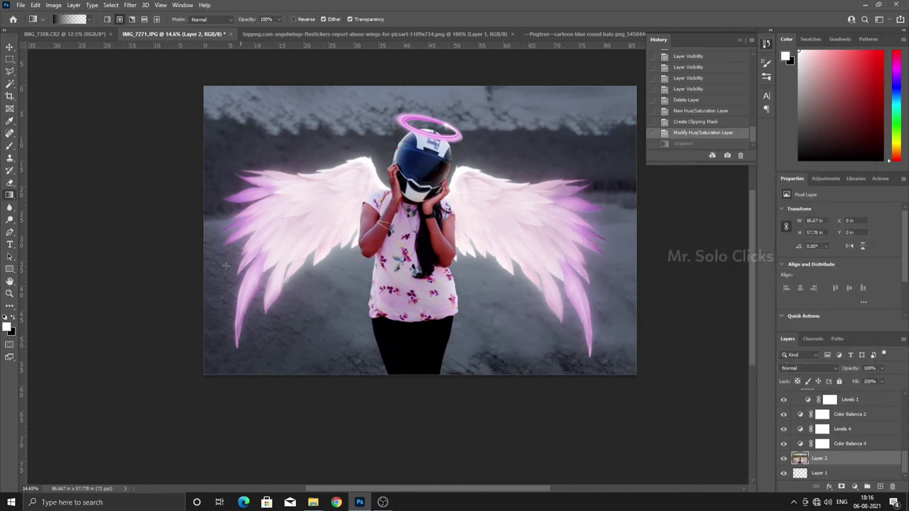
{"action": "left_click", "coordinate": [6, 317]}
{"action": "left_click_drag", "start_coordinate": [435, 252], "coordinate": [385, 247]}
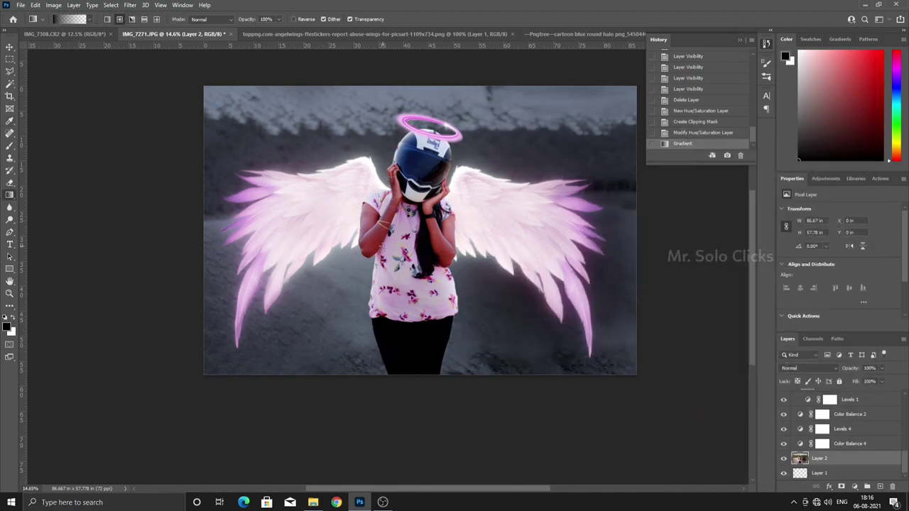
{"action": "key", "text": "ctrl+z"}
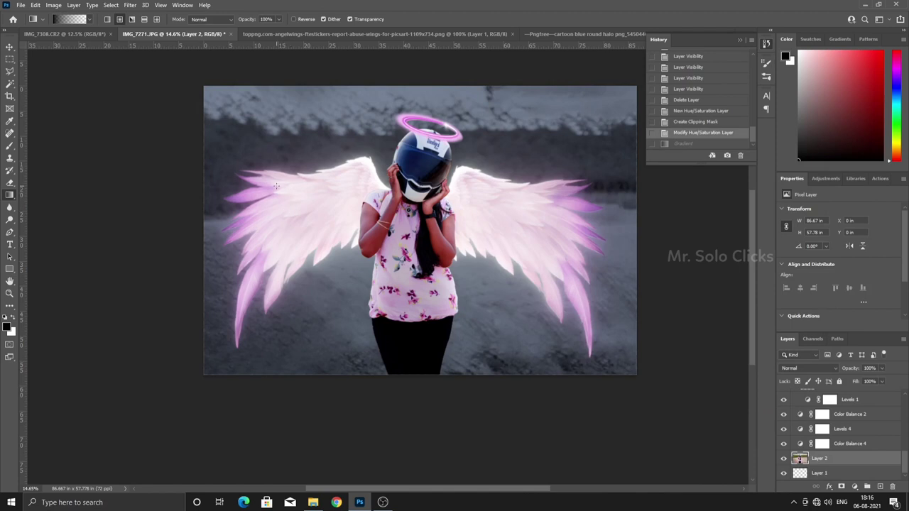
{"action": "left_click", "coordinate": [293, 19]}
{"action": "left_click_drag", "start_coordinate": [313, 173], "coordinate": [567, 314]}
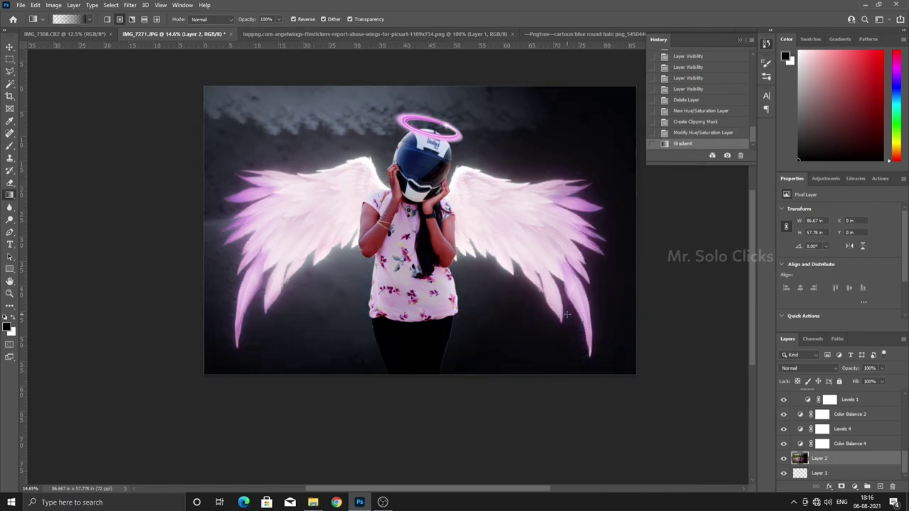
{"action": "key", "text": "ctrl+z"}
Step: Add a reversed black gradient vignette layer above Layer 5 at 38% opacity
{"action": "scroll", "coordinate": [838, 441], "scroll_direction": "up", "scroll_amount": 3}
{"action": "left_click", "coordinate": [826, 444]}
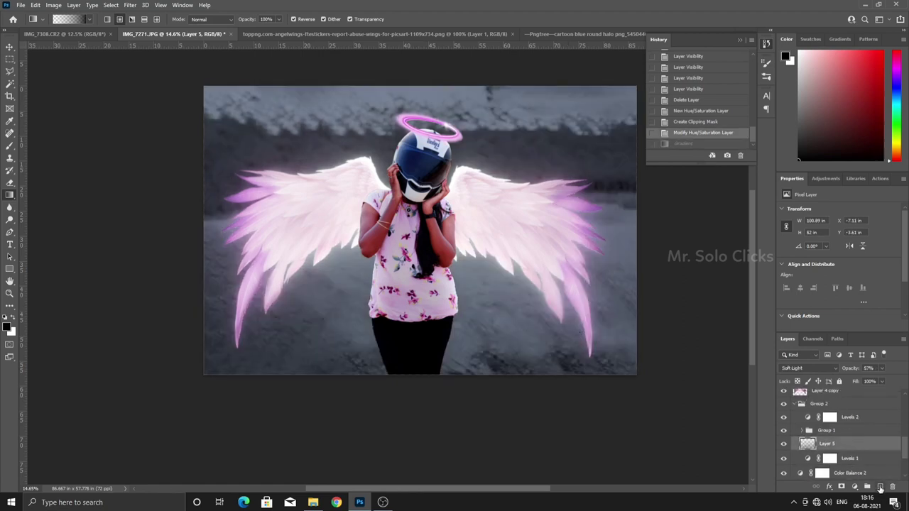
{"action": "left_click", "coordinate": [880, 488]}
{"action": "left_click_drag", "start_coordinate": [340, 198], "coordinate": [544, 258]}
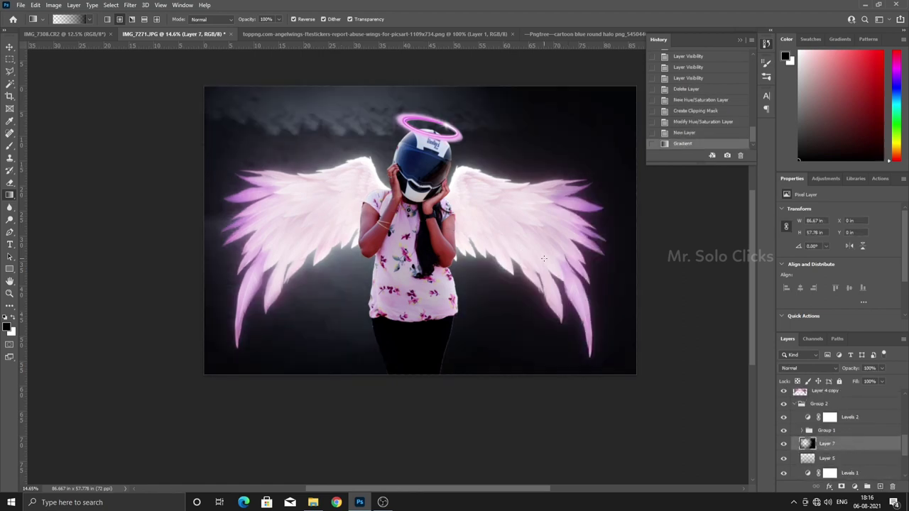
{"action": "left_click", "coordinate": [12, 47]}
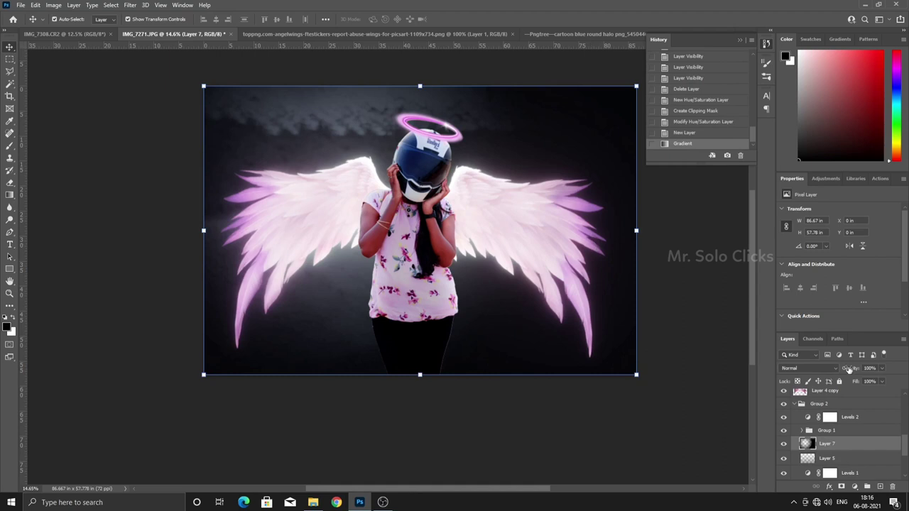
{"action": "left_click_drag", "start_coordinate": [849, 368], "coordinate": [803, 368]}
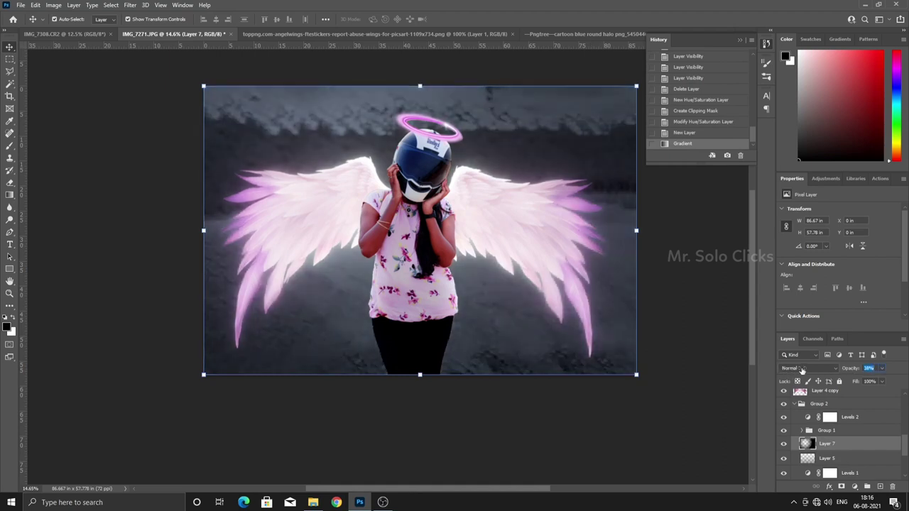
Step: Select the Layer 4 copy 8 layer in the stack
{"action": "scroll", "coordinate": [824, 426], "scroll_direction": "up", "scroll_amount": 5}
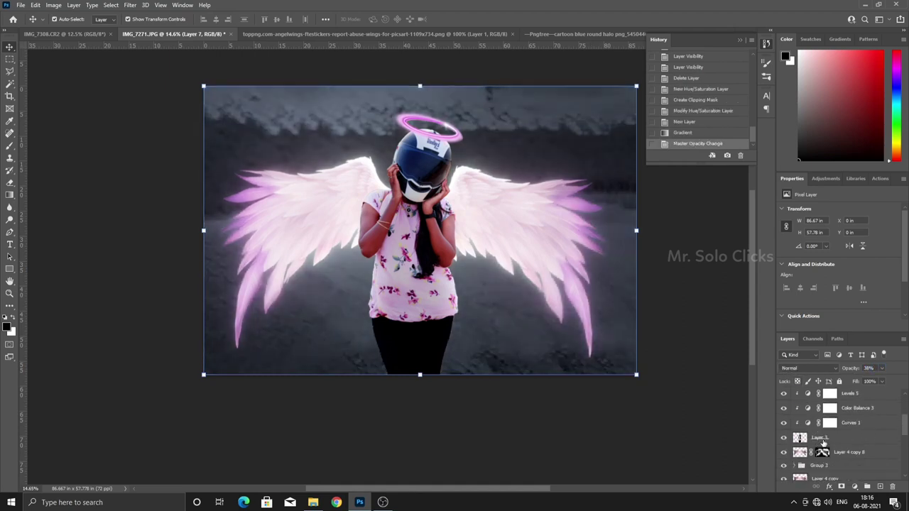
{"action": "left_click", "coordinate": [826, 440]}
{"action": "left_click", "coordinate": [817, 455]}
Step: On a new layer, paint magenta sampled from the wing edge near the helmet
{"action": "left_click", "coordinate": [879, 486]}
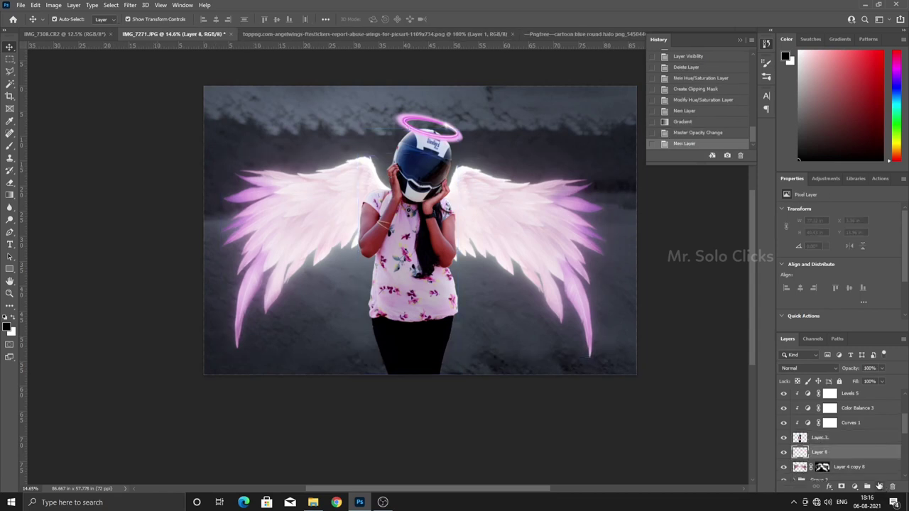
{"action": "left_click", "coordinate": [9, 145]}
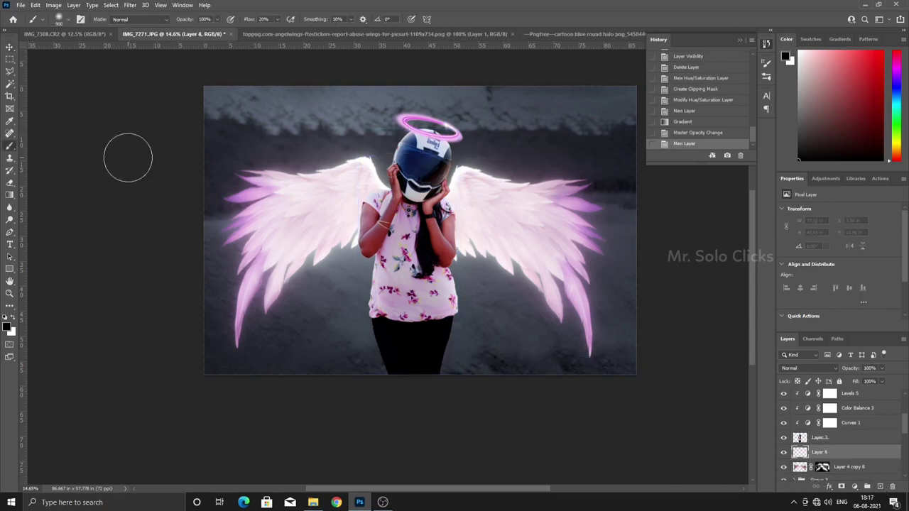
{"action": "left_click", "coordinate": [7, 326]}
{"action": "left_click", "coordinate": [253, 287]}
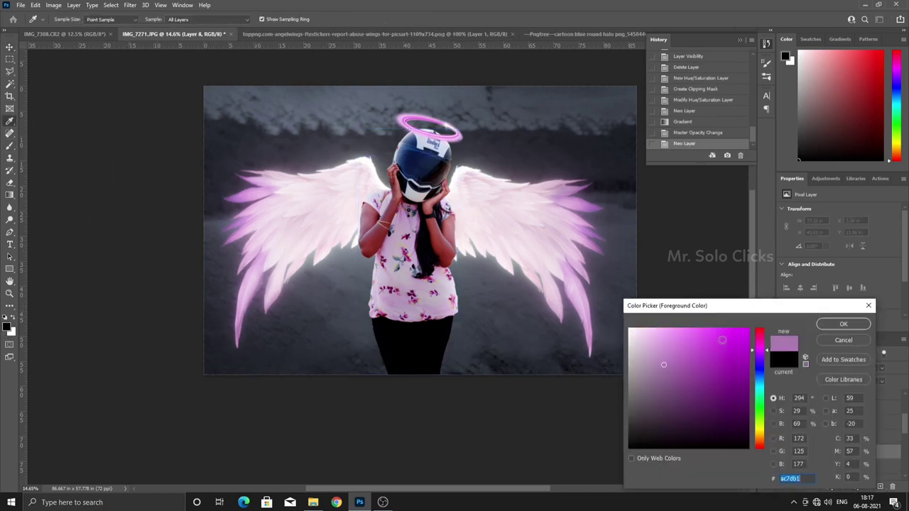
{"action": "left_click", "coordinate": [844, 324]}
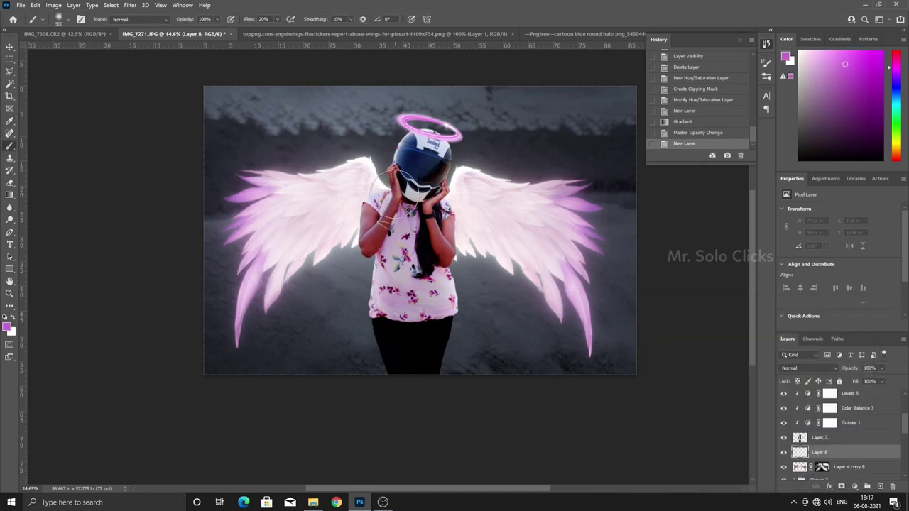
{"action": "mouse_move", "coordinate": [417, 205]}
{"action": "left_mouse_down"}
{"action": "mouse_move", "coordinate": [375, 186]}
{"action": "mouse_move", "coordinate": [369, 164]}
{"action": "left_mouse_up"}
{"action": "key", "text": "shift+0"}
Step: Set the glow layer to Lighten and enlarge it over the helmet and wings
{"action": "left_click", "coordinate": [827, 368]}
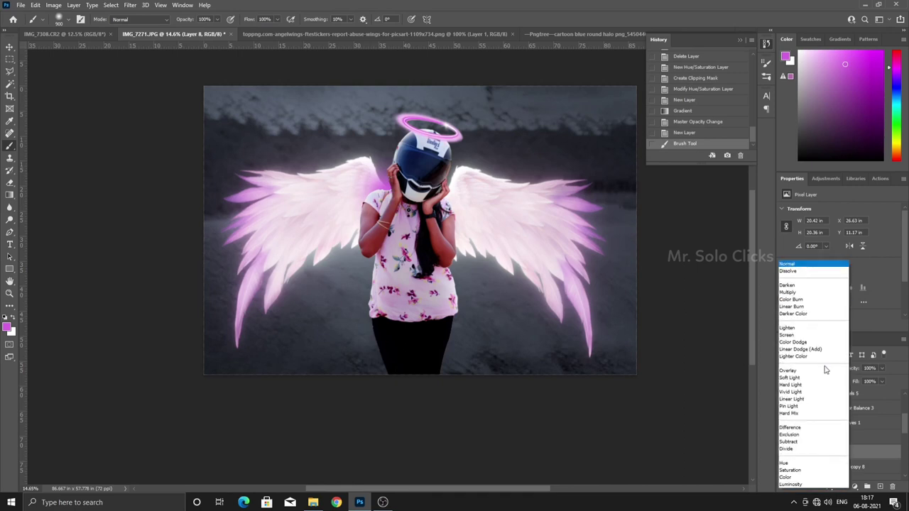
{"action": "left_click", "coordinate": [821, 328]}
{"action": "key", "text": "ctrl+t"}
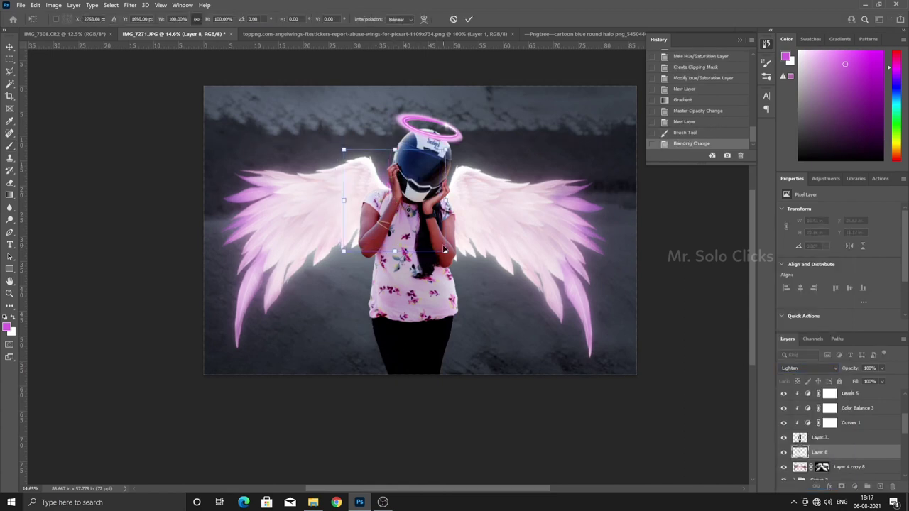
{"action": "mouse_move", "coordinate": [377, 201]}
{"action": "left_mouse_down"}
{"action": "mouse_move", "coordinate": [449, 206]}
{"action": "mouse_move", "coordinate": [561, 177]}
{"action": "mouse_move", "coordinate": [446, 81]}
{"action": "mouse_move", "coordinate": [428, 161]}
{"action": "mouse_move", "coordinate": [444, 158]}
{"action": "left_mouse_up"}
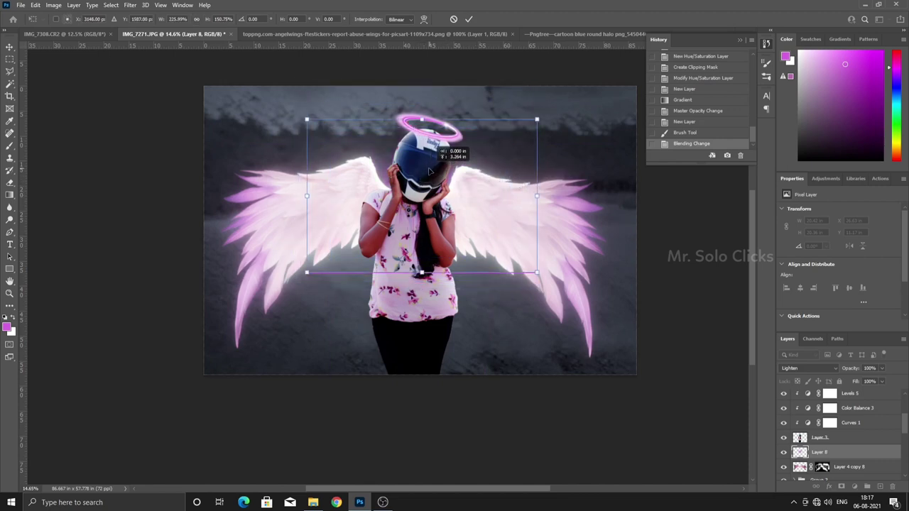
{"action": "key", "text": "Return"}
Step: Paint a pink glow beside the left arm on a new Hard Light layer
{"action": "key", "text": "b"}
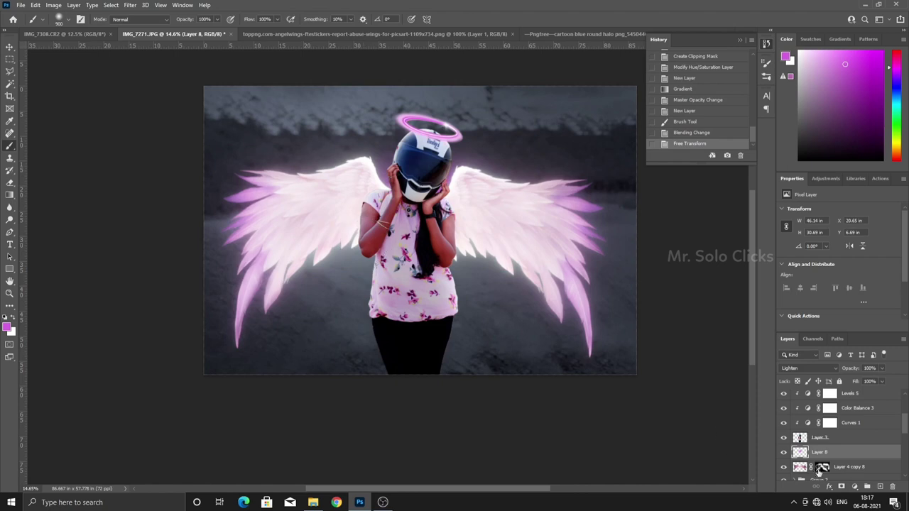
{"action": "left_click", "coordinate": [880, 487]}
{"action": "left_click_drag", "start_coordinate": [334, 213], "coordinate": [355, 249]}
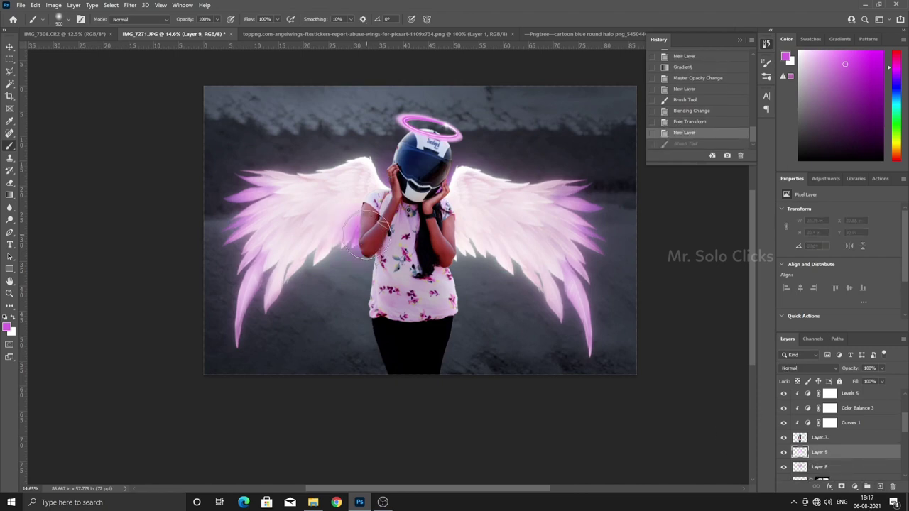
{"action": "left_click", "coordinate": [833, 368]}
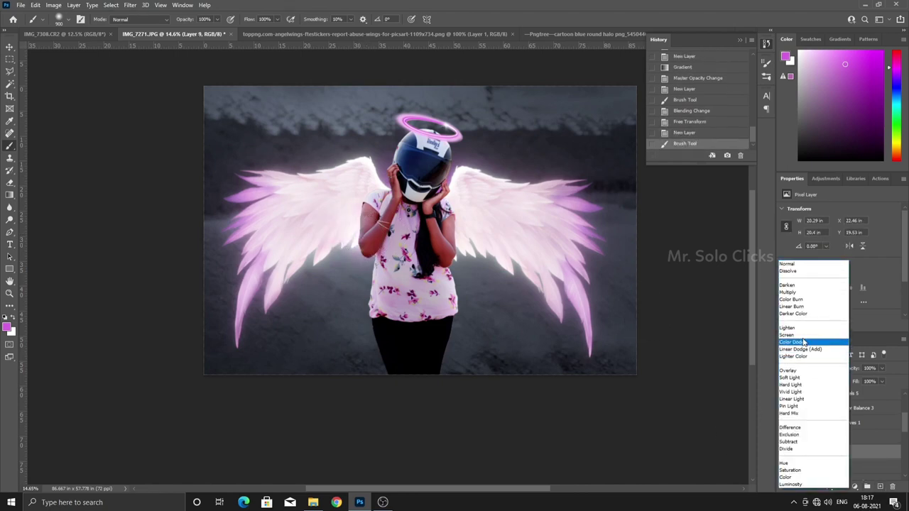
{"action": "left_click", "coordinate": [810, 385]}
{"action": "left_click_drag", "start_coordinate": [463, 219], "coordinate": [473, 219]}
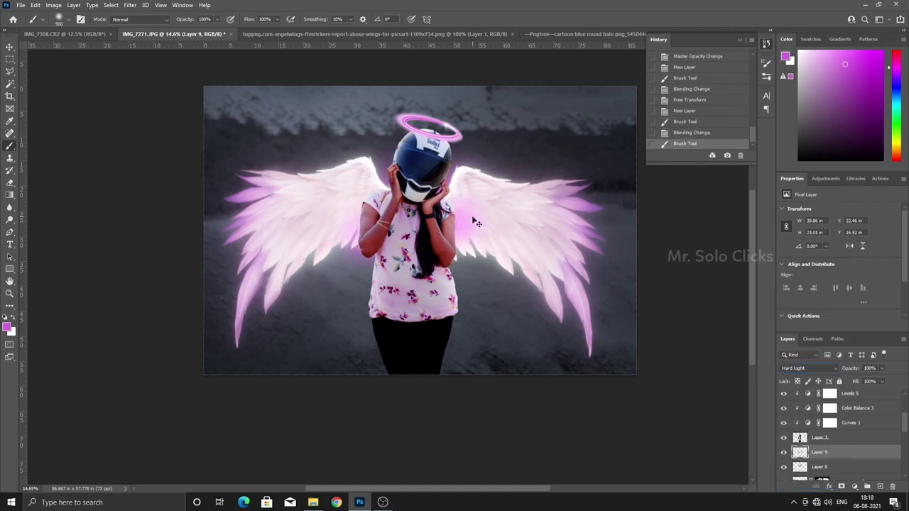
{"action": "key", "text": "ctrl+z"}
Step: Add a new empty layer above Levels 1, undoing a stray brush stroke
{"action": "scroll", "coordinate": [824, 433], "scroll_direction": "down", "scroll_amount": 5}
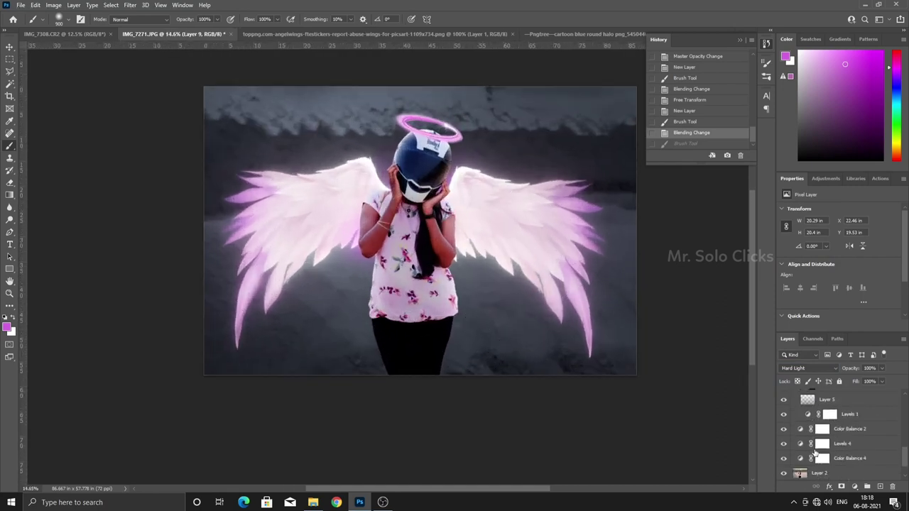
{"action": "left_click", "coordinate": [820, 459]}
{"action": "left_click", "coordinate": [824, 429]}
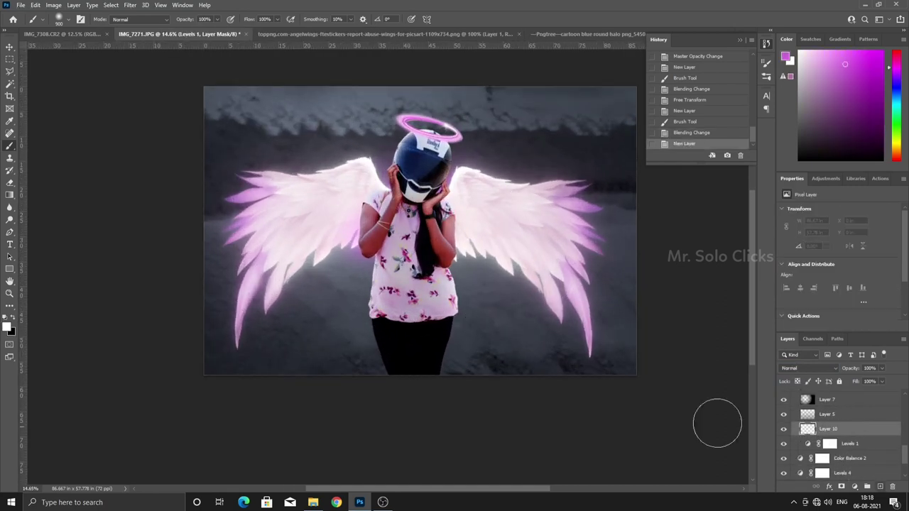
{"action": "key", "text": "ctrl+shift+alt+n"}
{"action": "left_click_drag", "start_coordinate": [603, 371], "coordinate": [633, 384]}
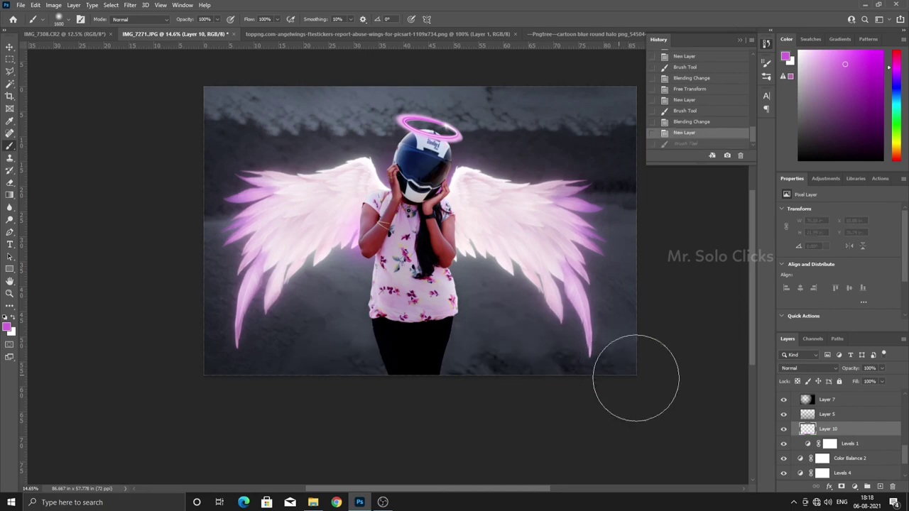
{"action": "key", "text": "ctrl+z"}
{"action": "scroll", "coordinate": [853, 439], "scroll_direction": "up", "scroll_amount": 3}
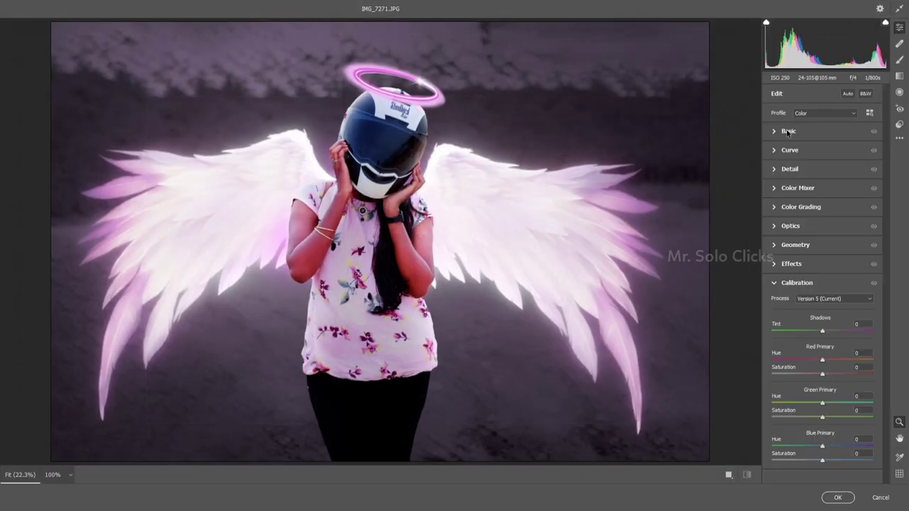
Step: In Camera Raw, set Highlights to -10 and Vibrance to +16
{"action": "left_click", "coordinate": [788, 131]}
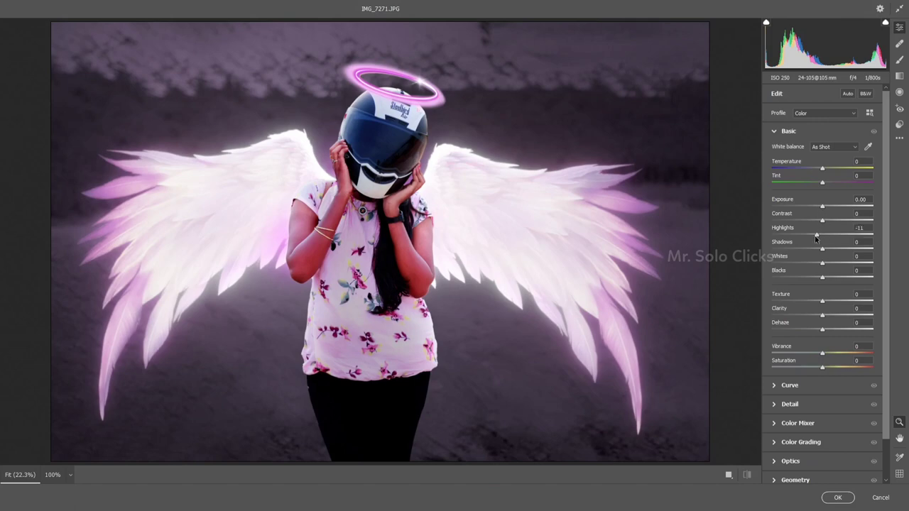
{"action": "left_click_drag", "start_coordinate": [817, 239], "coordinate": [817, 240]}
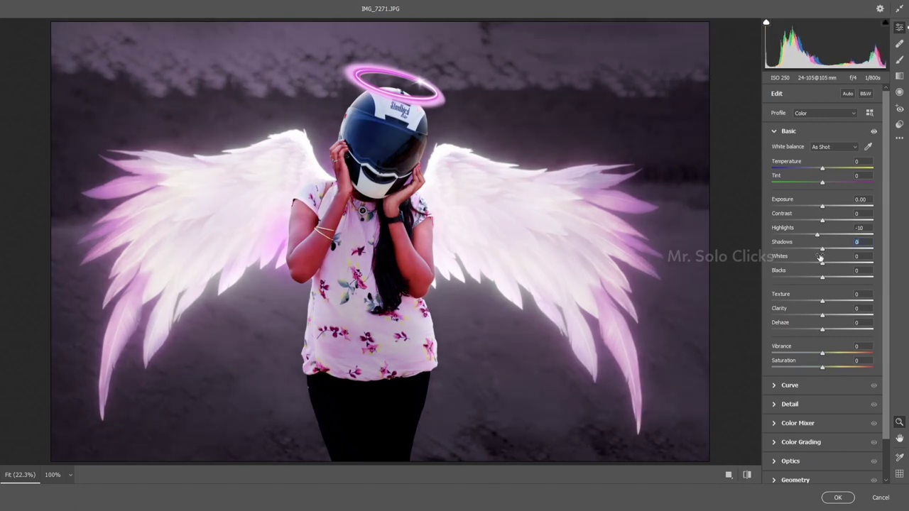
{"action": "mouse_move", "coordinate": [824, 354]}
{"action": "left_mouse_down"}
{"action": "mouse_move", "coordinate": [833, 359]}
{"action": "mouse_move", "coordinate": [825, 371]}
{"action": "left_mouse_up"}
Step: Shift the red hue, reset the green hue, boost purple saturation, and apply Camera Raw
{"action": "left_click", "coordinate": [797, 423]}
{"action": "left_click_drag", "start_coordinate": [823, 243], "coordinate": [815, 257]}
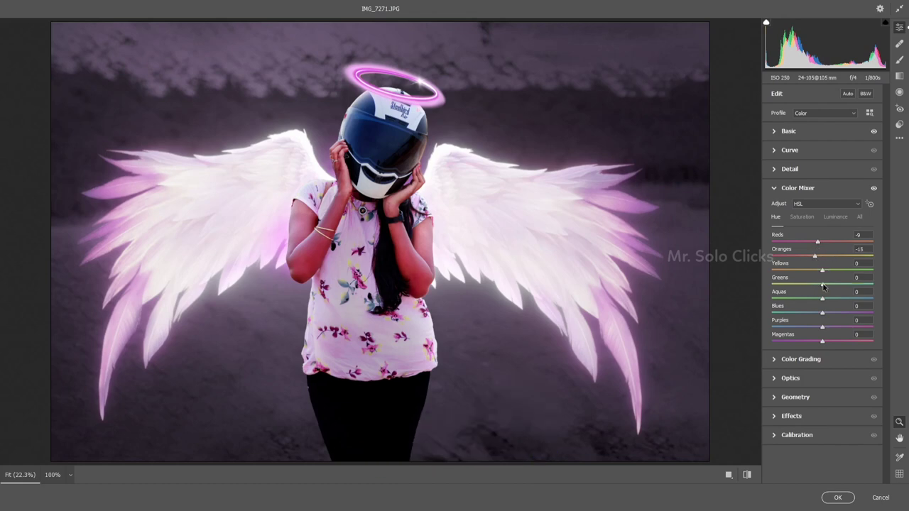
{"action": "double_click", "coordinate": [831, 282]}
{"action": "left_click", "coordinate": [807, 217]}
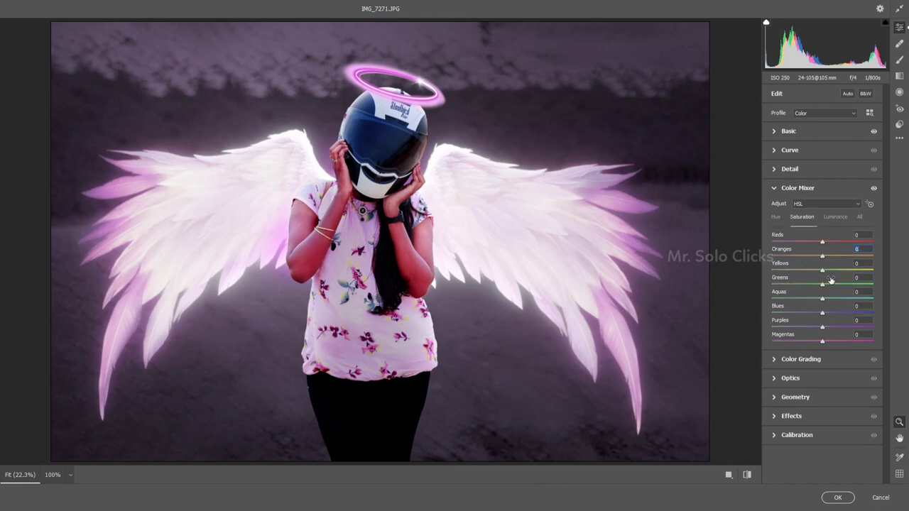
{"action": "left_click_drag", "start_coordinate": [824, 329], "coordinate": [842, 326]}
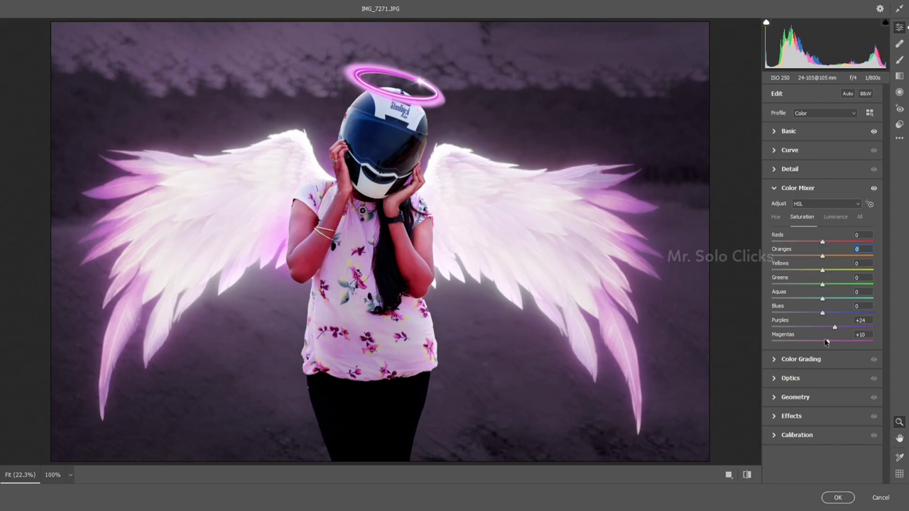
{"action": "left_click", "coordinate": [837, 498]}
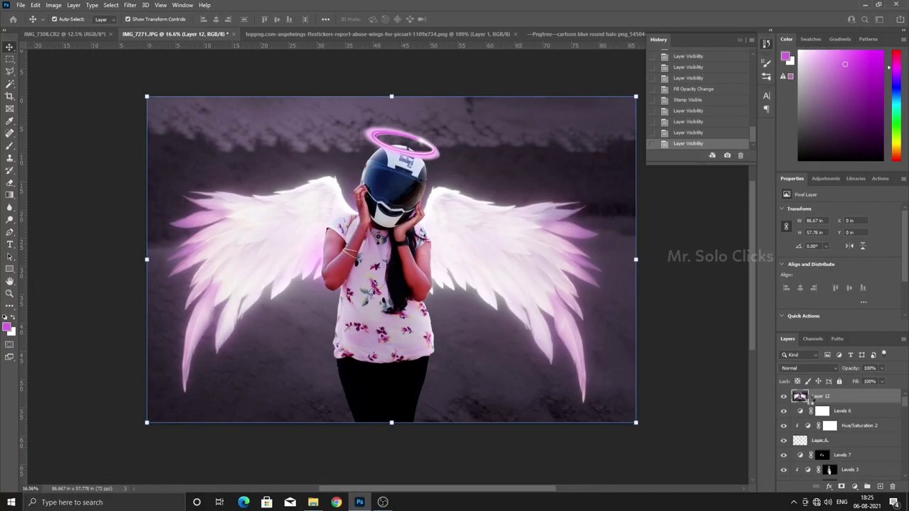
Step: Duplicate Layer 12 and reapply the Camera Raw filter to the copy
{"action": "key", "text": "ctrl+j"}
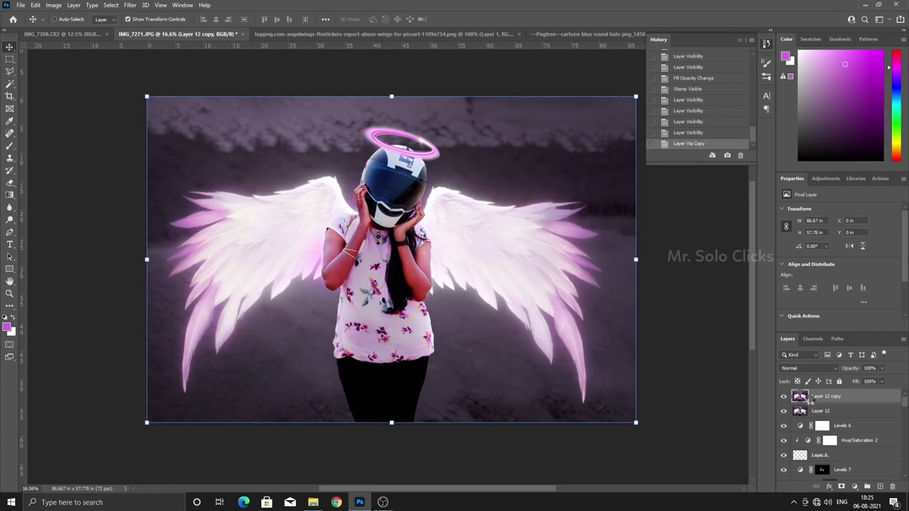
{"action": "key", "text": "ctrl+alt+f"}
{"action": "scroll", "coordinate": [457, 242], "scroll_direction": "up", "scroll_amount": 5}
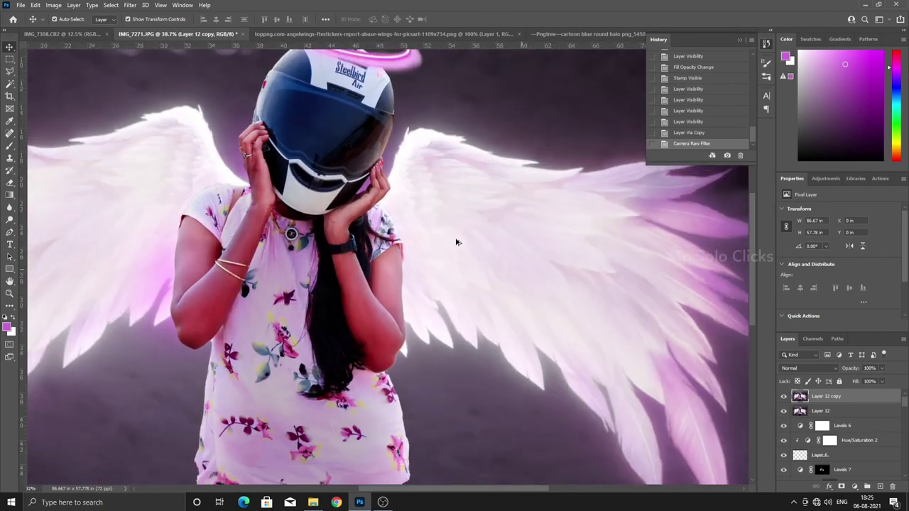
{"action": "scroll", "coordinate": [457, 242], "scroll_direction": "down", "scroll_amount": 2}
{"action": "left_click", "coordinate": [784, 397]}
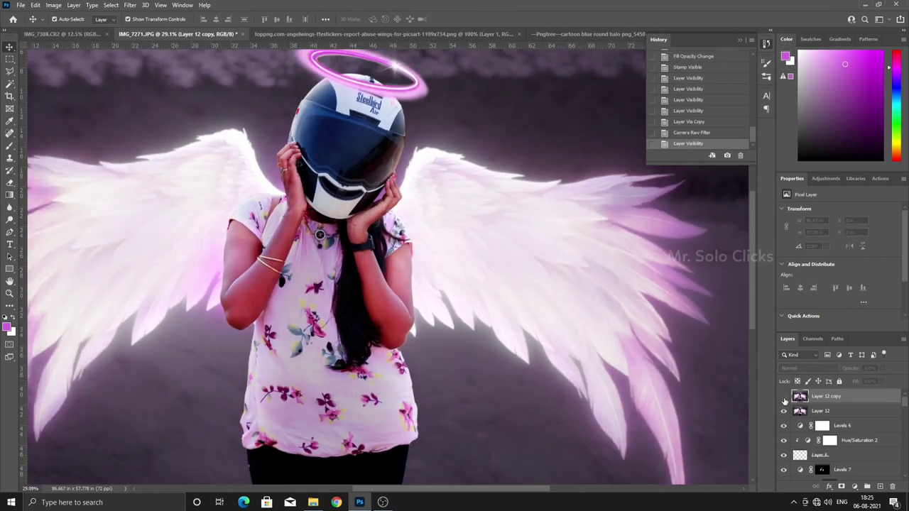
Step: Add a layer mask and paint black over the woman's arm, body and shirt
{"action": "left_click", "coordinate": [842, 485]}
{"action": "key", "text": "b"}
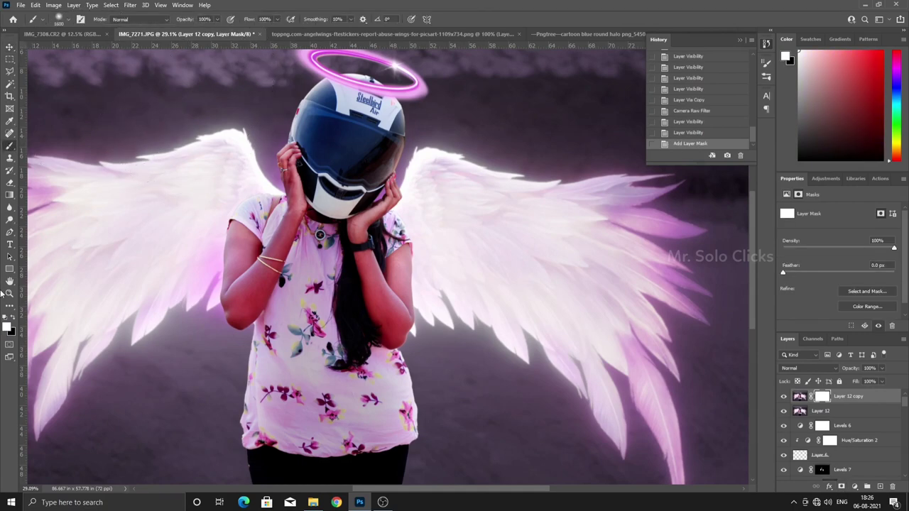
{"action": "left_click", "coordinate": [14, 317]}
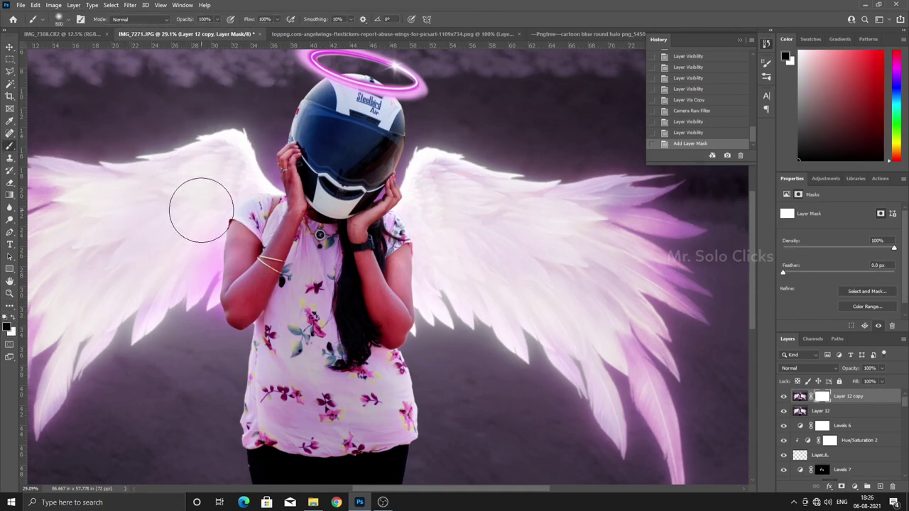
{"action": "key", "text": "bracketleft"}
{"action": "key", "text": "bracketleft"}
{"action": "key", "text": "bracketleft"}
{"action": "left_click_drag", "start_coordinate": [266, 213], "coordinate": [234, 270]}
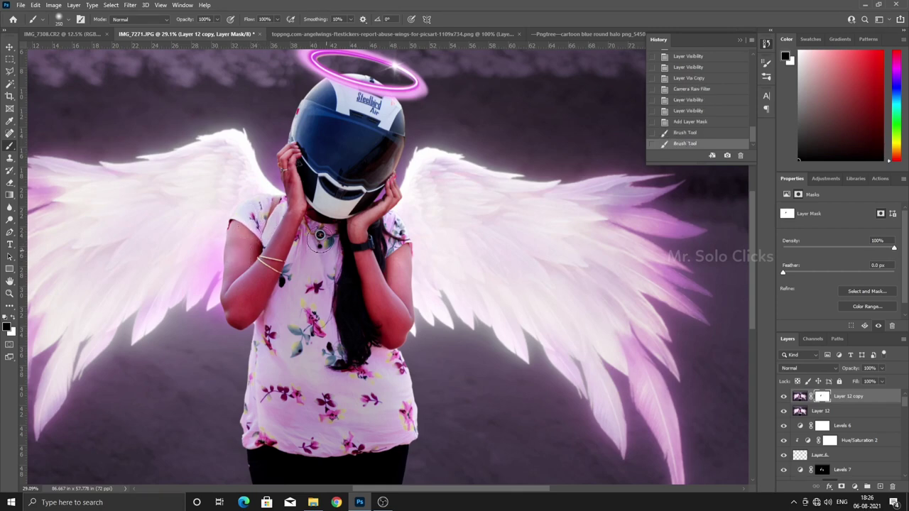
{"action": "mouse_move", "coordinate": [320, 242]}
{"action": "left_mouse_down"}
{"action": "mouse_move", "coordinate": [317, 288]}
{"action": "mouse_move", "coordinate": [288, 359]}
{"action": "mouse_move", "coordinate": [306, 273]}
{"action": "left_mouse_up"}
{"action": "left_click_drag", "start_coordinate": [312, 270], "coordinate": [328, 319]}
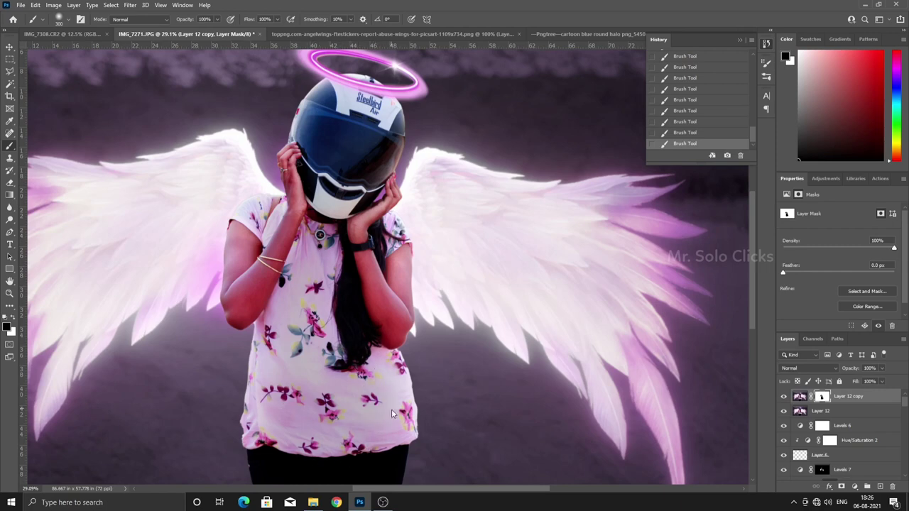
{"action": "scroll", "coordinate": [349, 325], "scroll_direction": "down", "scroll_amount": 2}
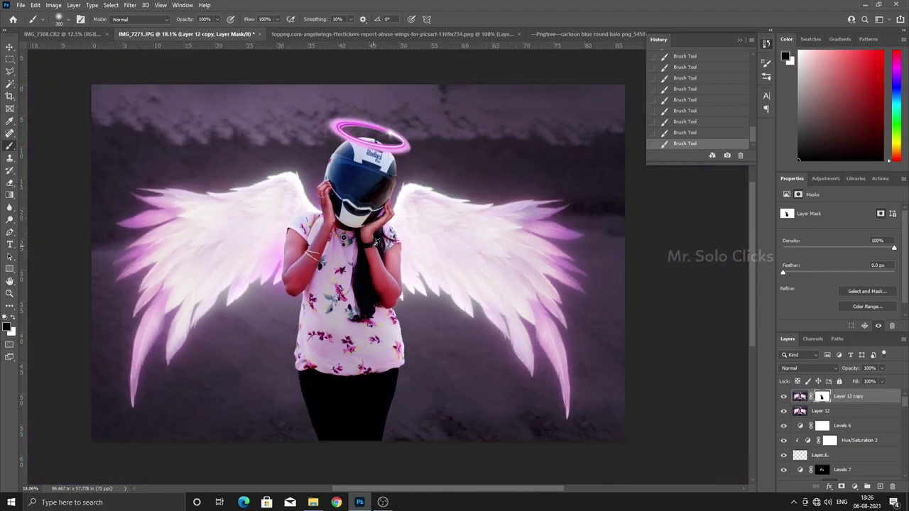
{"action": "scroll", "coordinate": [441, 257], "scroll_direction": "down", "scroll_amount": 1}
{"action": "scroll", "coordinate": [452, 279], "scroll_direction": "up", "scroll_amount": 1}
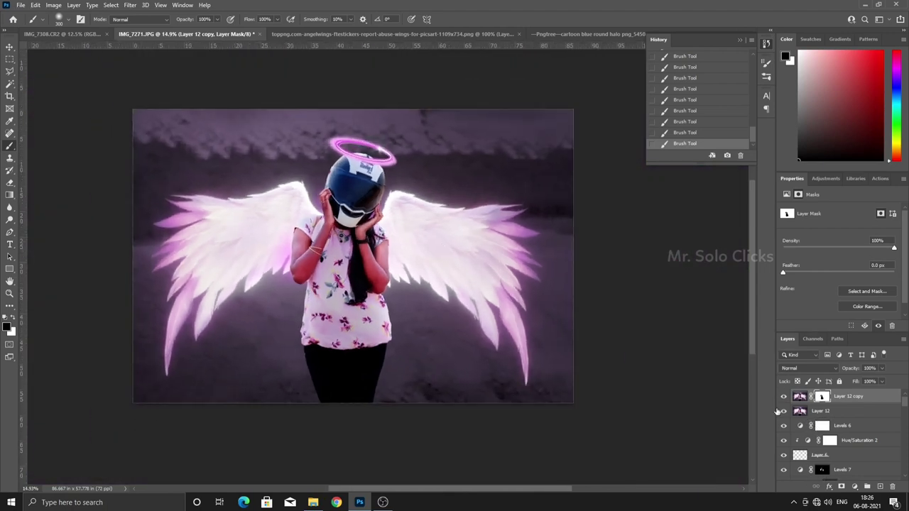
Step: On a new top layer, un-reverse the gradient and darken the photo's bottom
{"action": "left_click", "coordinate": [880, 487]}
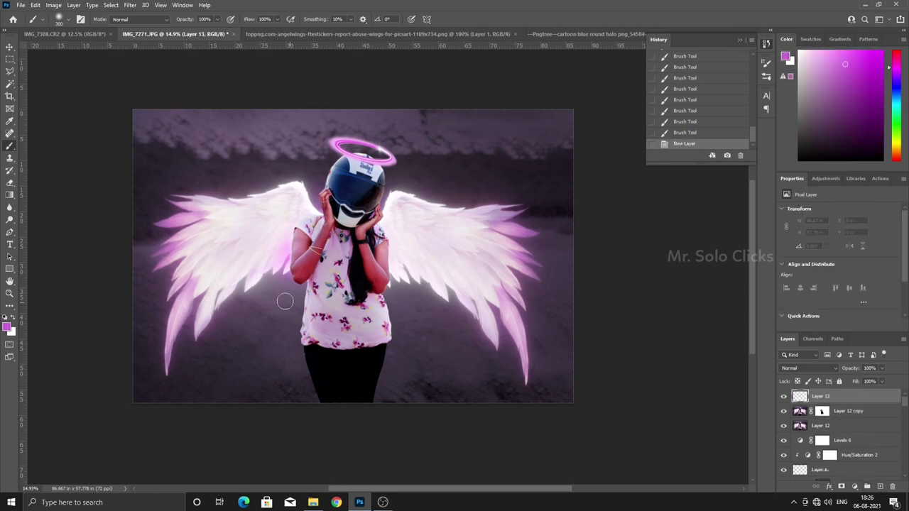
{"action": "left_click", "coordinate": [10, 193]}
{"action": "left_click", "coordinate": [89, 19]}
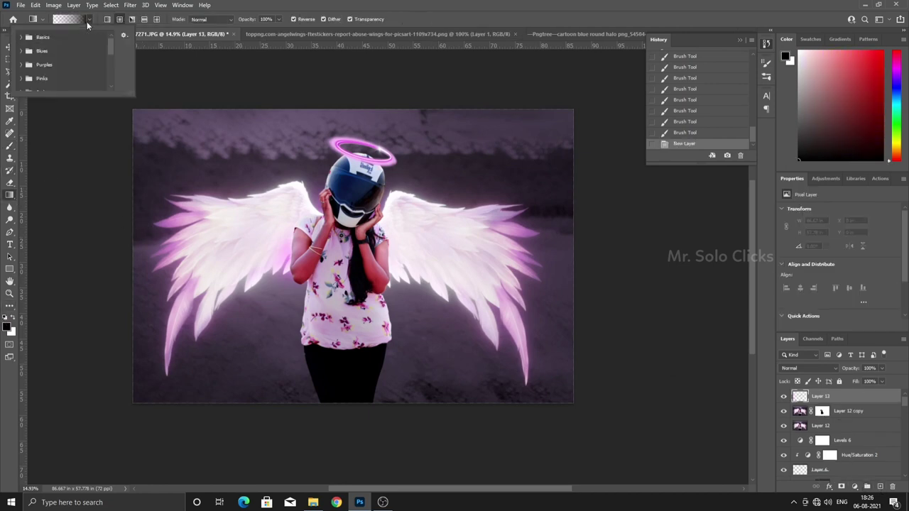
{"action": "left_click", "coordinate": [294, 19]}
{"action": "left_click_drag", "start_coordinate": [345, 456], "coordinate": [344, 344]}
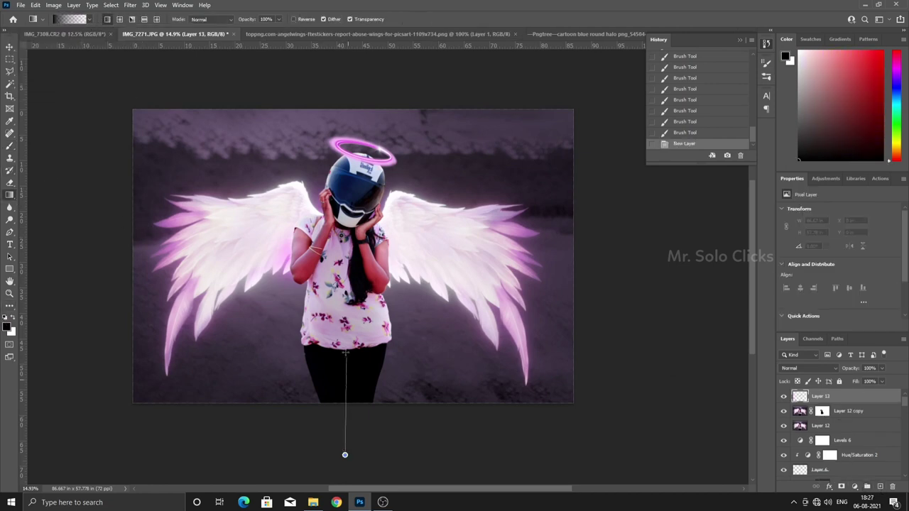
{"action": "left_click_drag", "start_coordinate": [591, 88], "coordinate": [523, 161]}
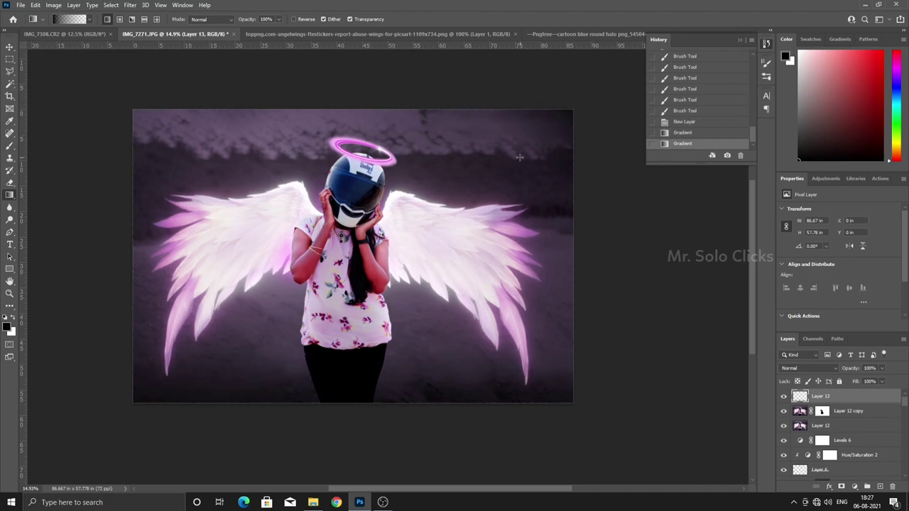
{"action": "key", "text": "ctrl+z"}
Step: Pick pink from the halo as foreground and test a top-right gradient, then undo it
{"action": "left_click", "coordinate": [15, 321]}
{"action": "left_click", "coordinate": [8, 326]}
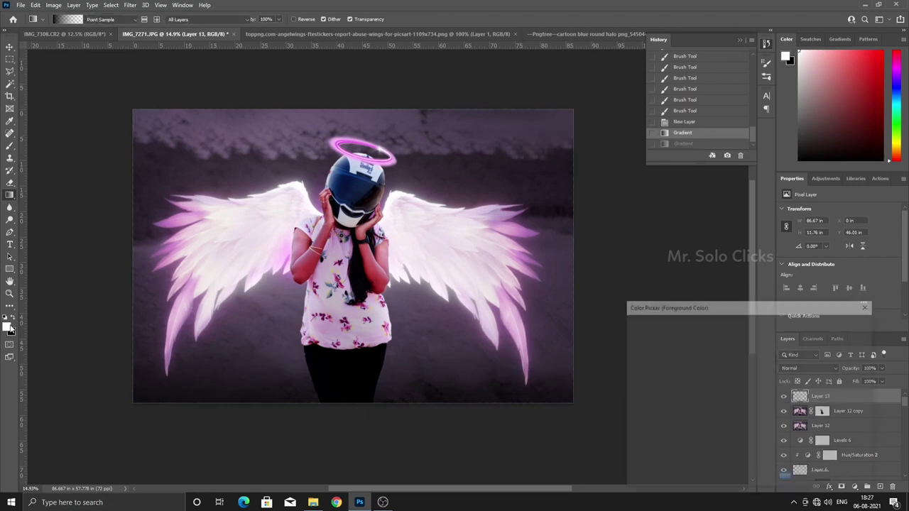
{"action": "left_click", "coordinate": [382, 155]}
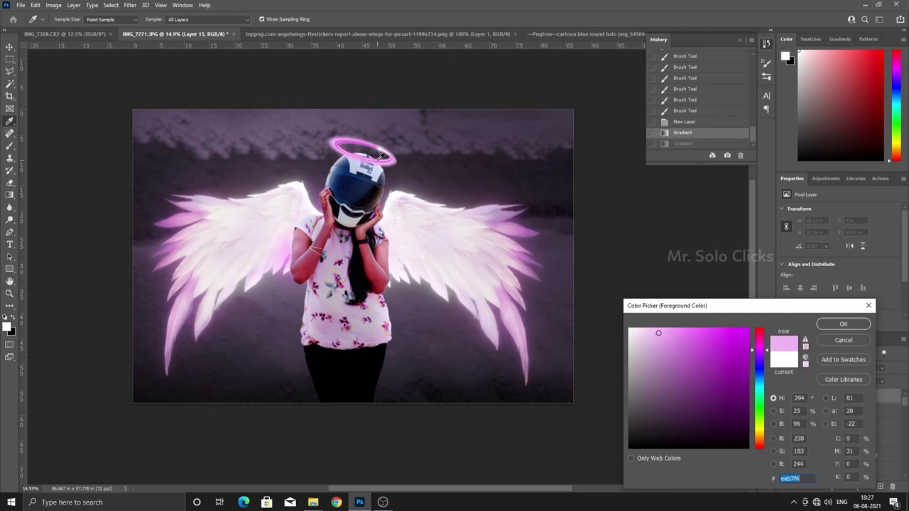
{"action": "left_click", "coordinate": [652, 335]}
{"action": "left_click", "coordinate": [844, 324]}
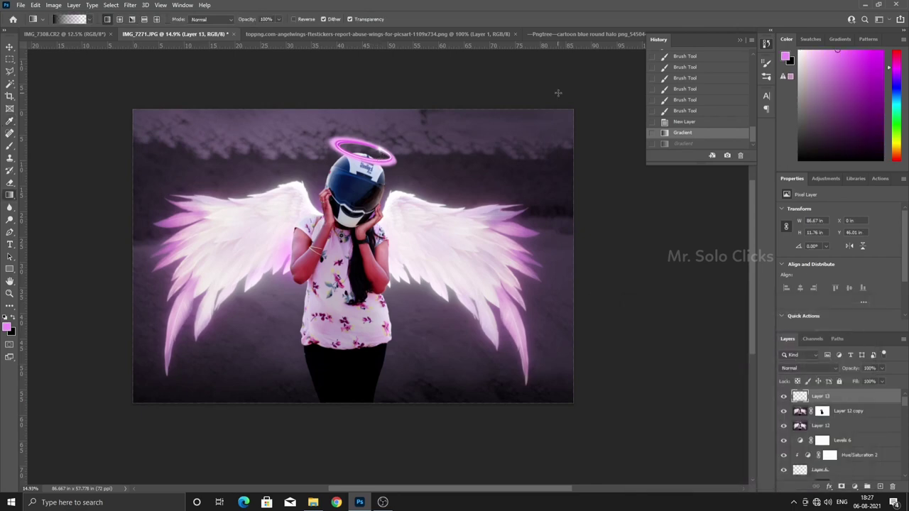
{"action": "left_click_drag", "start_coordinate": [568, 99], "coordinate": [473, 176]}
{"action": "key", "text": "ctrl+z"}
Step: Set the gradient's left stop to pink sampled from the wings
{"action": "left_click", "coordinate": [91, 20]}
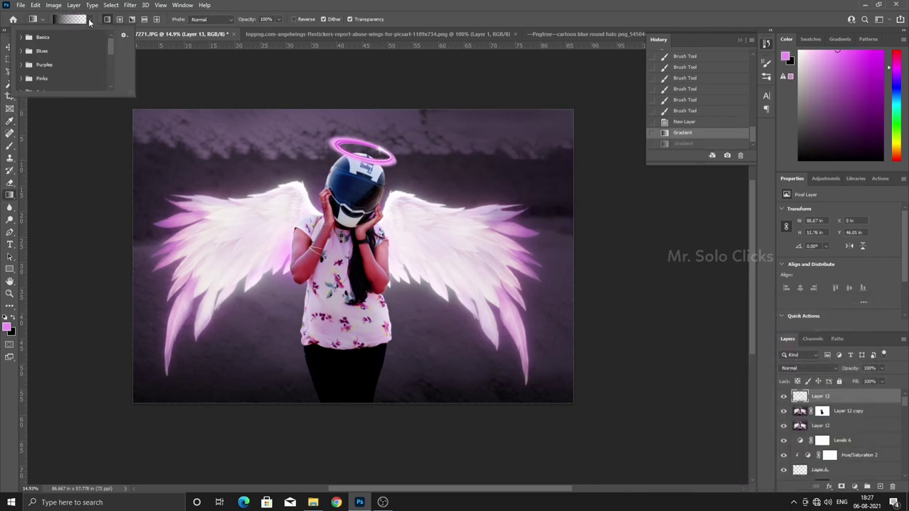
{"action": "key", "text": "z"}
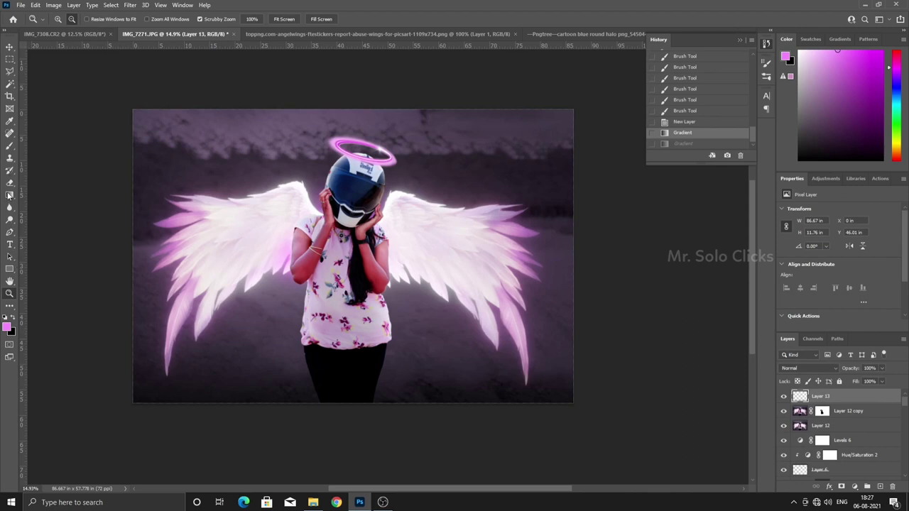
{"action": "left_click", "coordinate": [9, 196]}
{"action": "left_click", "coordinate": [73, 20]}
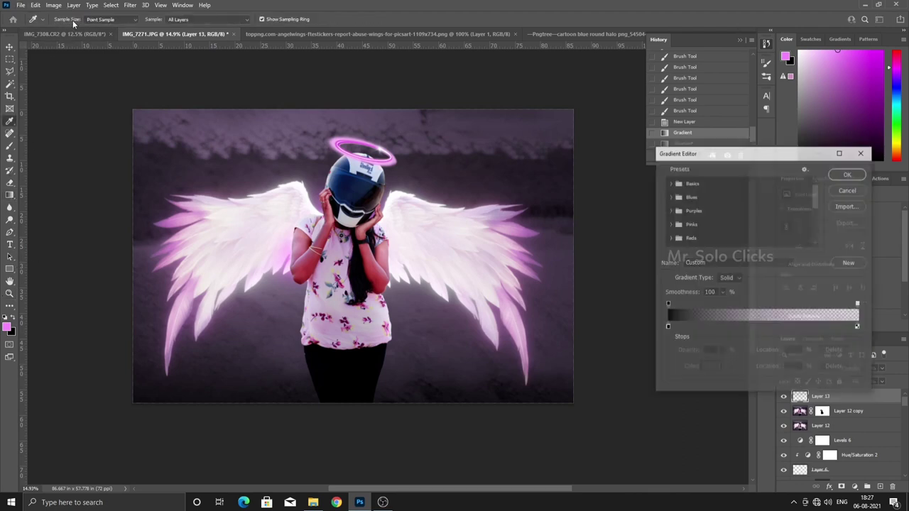
{"action": "double_click", "coordinate": [668, 326]}
{"action": "left_click", "coordinate": [535, 256]}
{"action": "left_click", "coordinate": [566, 259]}
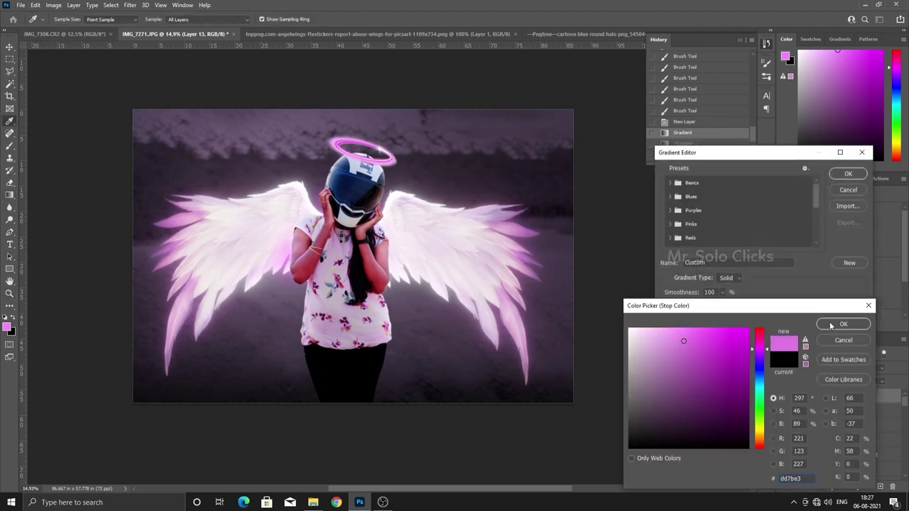
{"action": "left_click", "coordinate": [833, 325]}
{"action": "key", "text": "Return"}
Step: Fade pink gradients into the top-right and top-left corners of the photo
{"action": "left_click_drag", "start_coordinate": [578, 86], "coordinate": [488, 195]}
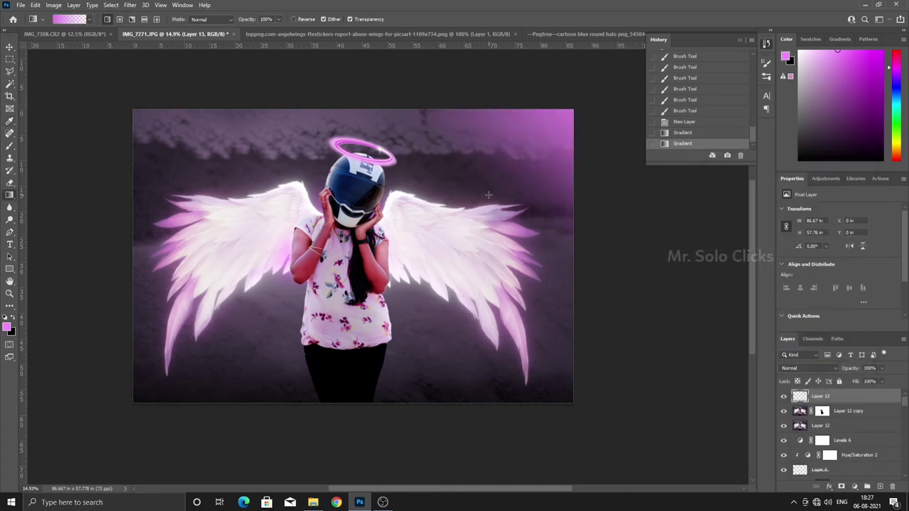
{"action": "left_click_drag", "start_coordinate": [145, 63], "coordinate": [197, 179]}
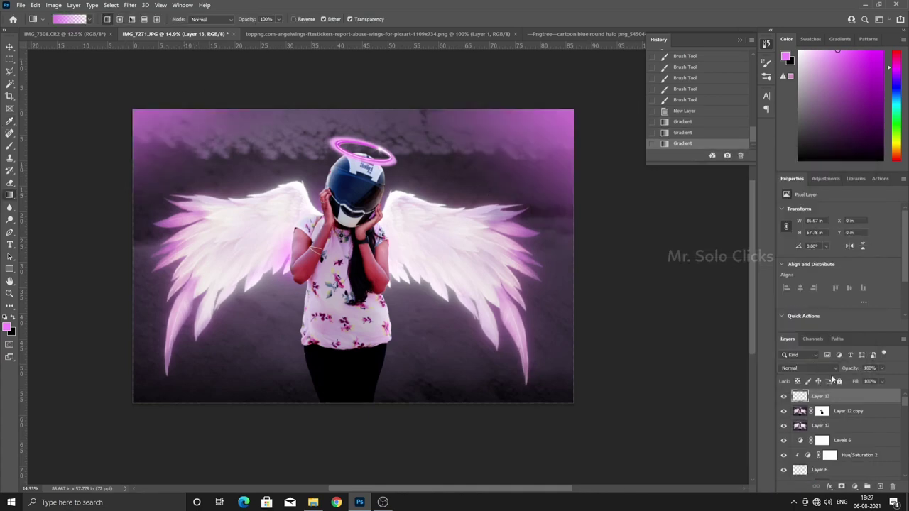
{"action": "left_click", "coordinate": [816, 368]}
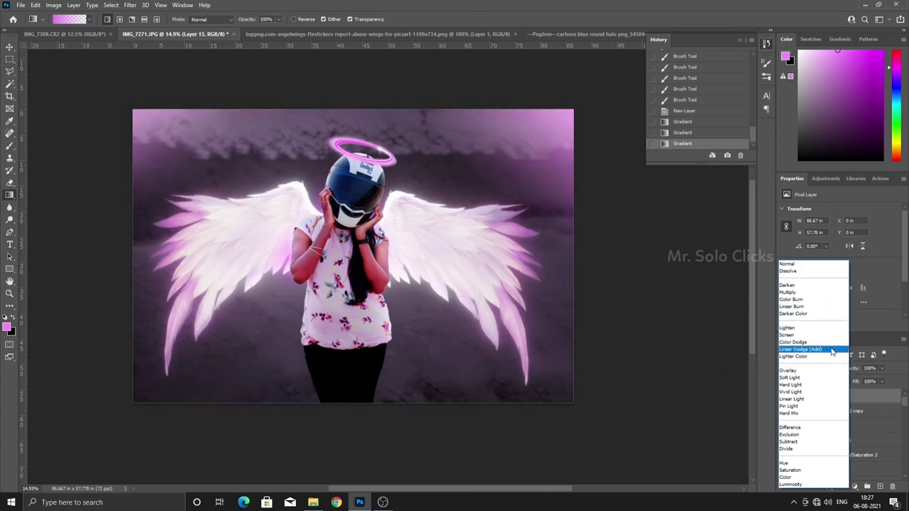
Step: Set Layer 13 to Linear Dodge (Add) and stretch it wider past the canvas edges
{"action": "left_click", "coordinate": [832, 350]}
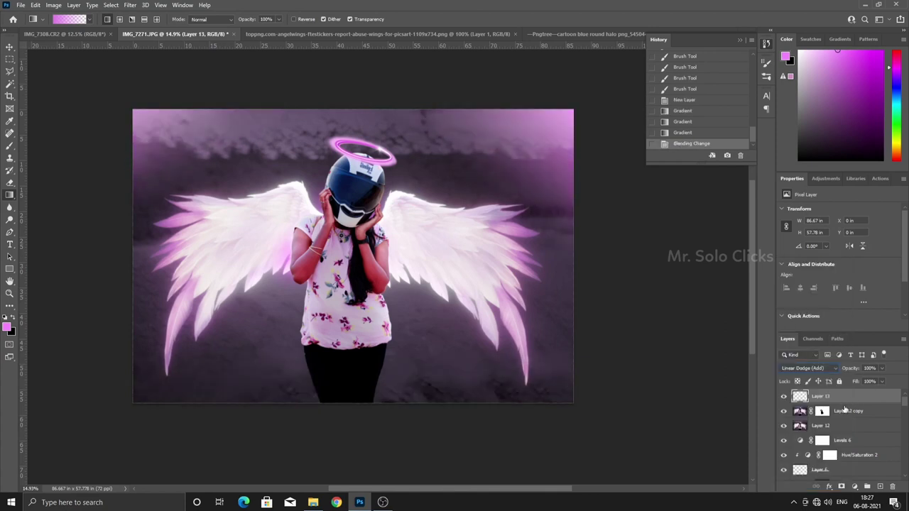
{"action": "key", "text": "ctrl+t"}
{"action": "left_click_drag", "start_coordinate": [138, 257], "coordinate": [86, 255]}
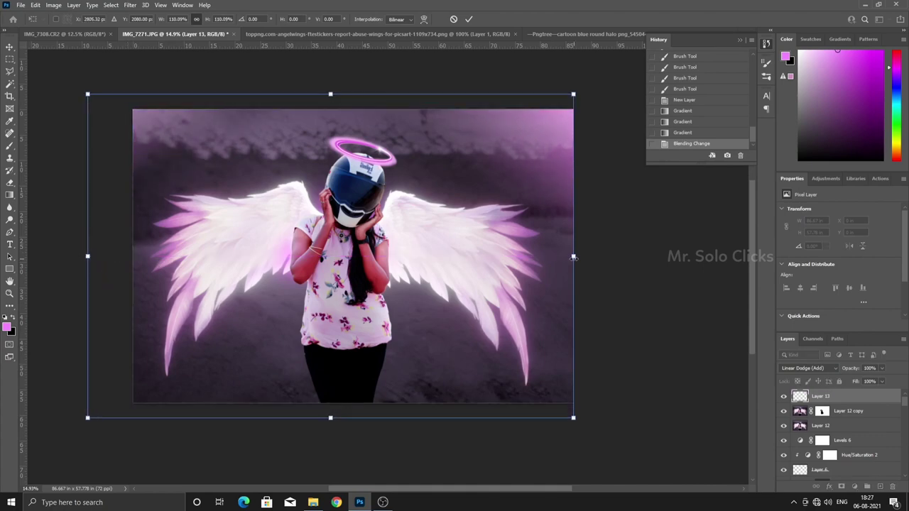
{"action": "left_click_drag", "start_coordinate": [574, 255], "coordinate": [606, 250]}
{"action": "mouse_move", "coordinate": [497, 284]}
{"action": "left_mouse_down"}
{"action": "mouse_move", "coordinate": [515, 302]}
{"action": "mouse_move", "coordinate": [529, 299]}
{"action": "left_mouse_up"}
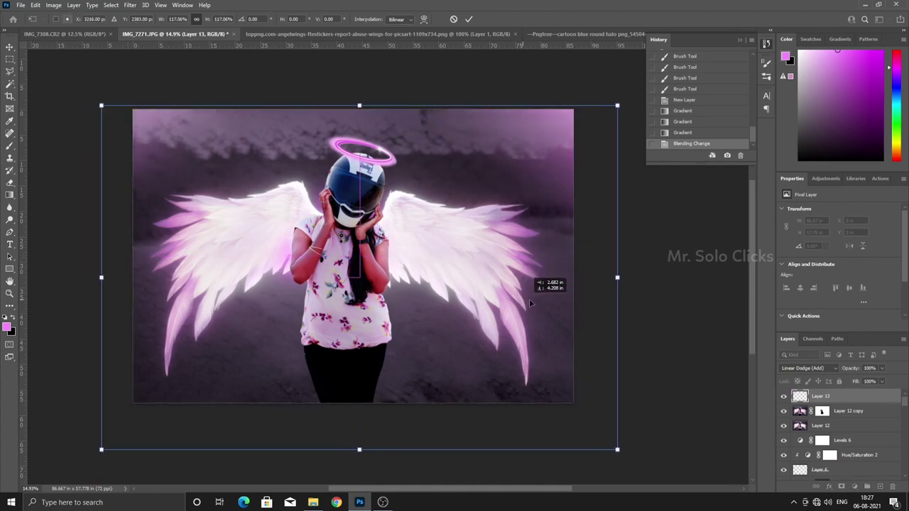
{"action": "key", "text": "Return"}
{"action": "key", "text": "g"}
Step: Compare the glow on and off, then add another pink gradient across the top
{"action": "scroll", "coordinate": [530, 299], "scroll_direction": "up", "scroll_amount": 2}
{"action": "scroll", "coordinate": [530, 299], "scroll_direction": "up", "scroll_amount": 1}
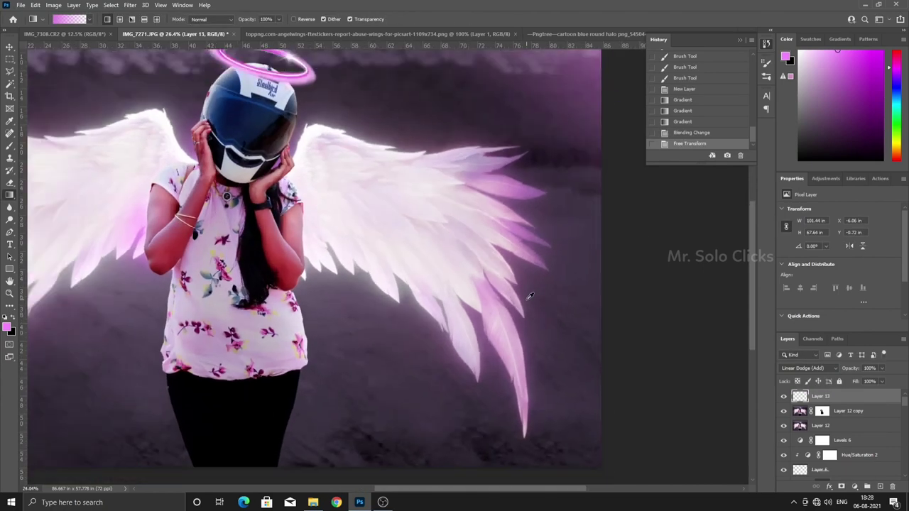
{"action": "scroll", "coordinate": [568, 305], "scroll_direction": "down", "scroll_amount": 4}
{"action": "scroll", "coordinate": [662, 320], "scroll_direction": "down", "scroll_amount": 1}
{"action": "left_click", "coordinate": [784, 397]}
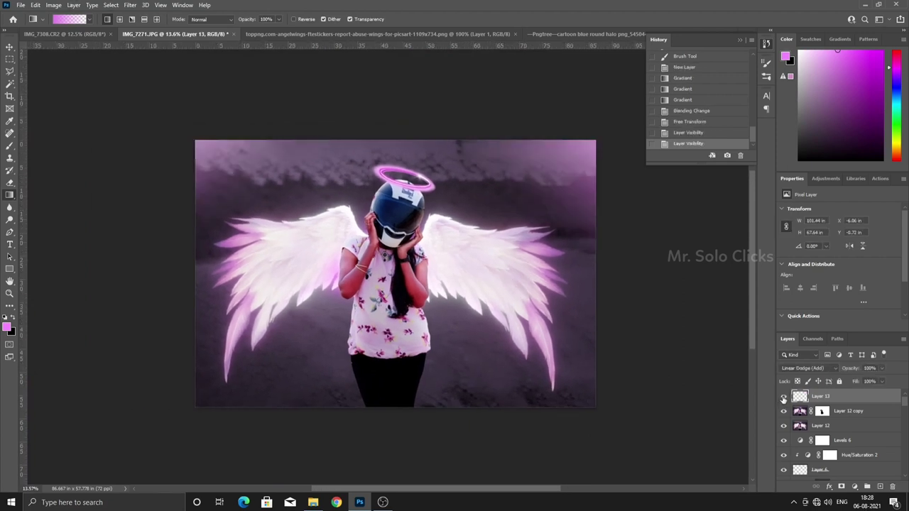
{"action": "left_click_drag", "start_coordinate": [388, 67], "coordinate": [390, 165]}
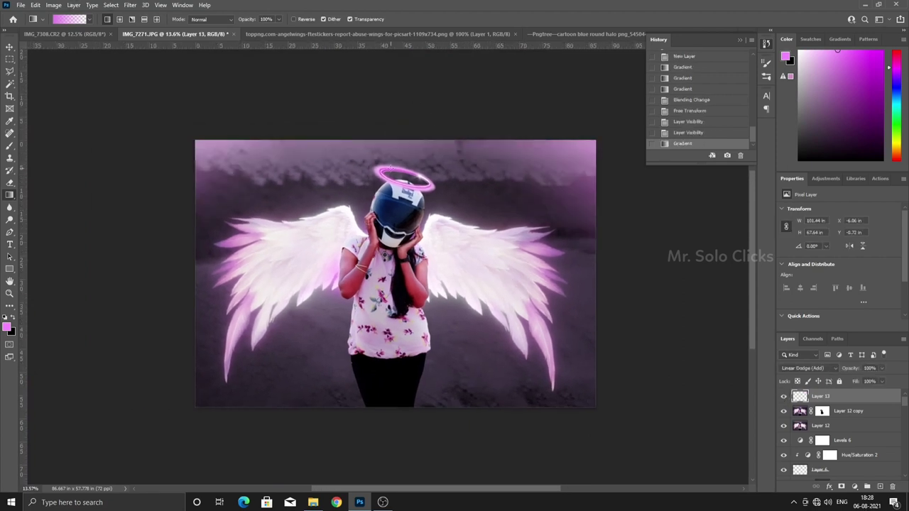
{"action": "key", "text": "ctrl+t"}
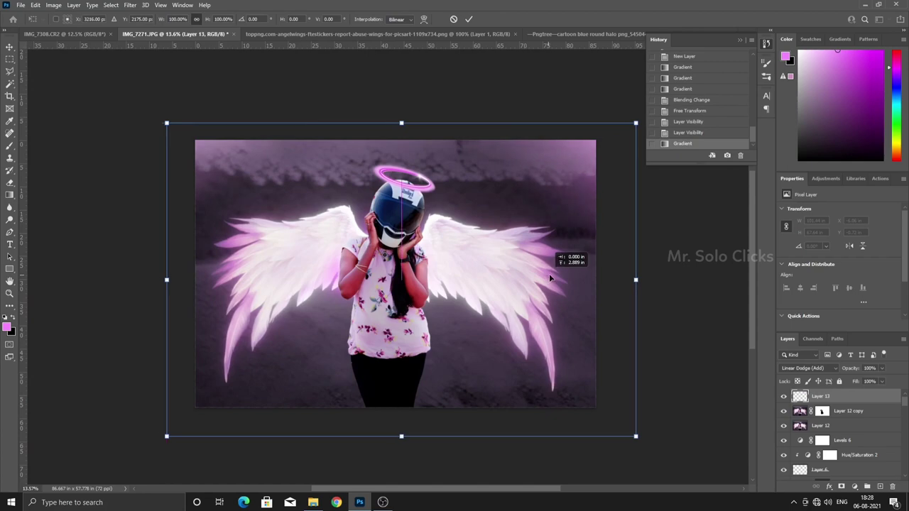
{"action": "key", "text": "Return"}
Step: Lower Layer 13's opacity to 73%
{"action": "left_click_drag", "start_coordinate": [851, 368], "coordinate": [837, 375]}
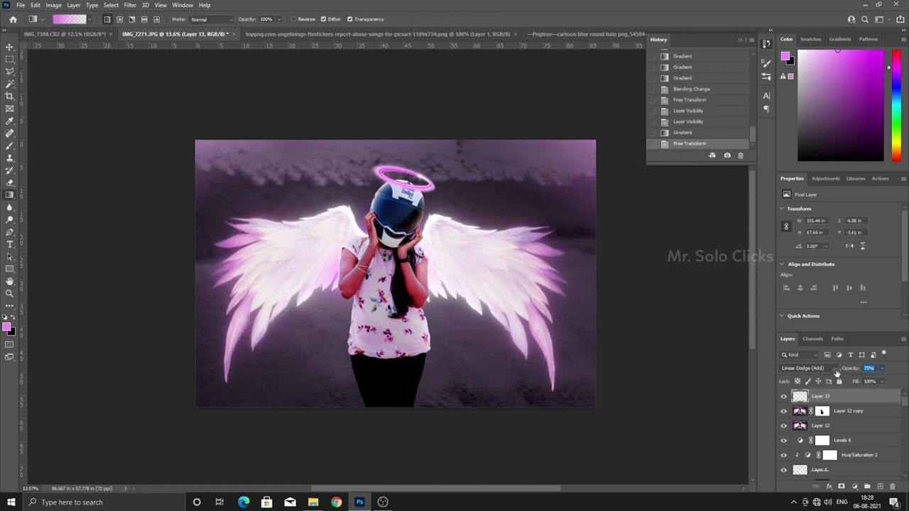
{"action": "scroll", "coordinate": [487, 255], "scroll_direction": "up", "scroll_amount": 1}
{"action": "scroll", "coordinate": [488, 256], "scroll_direction": "up", "scroll_amount": 1}
{"action": "scroll", "coordinate": [487, 255], "scroll_direction": "up", "scroll_amount": 1}
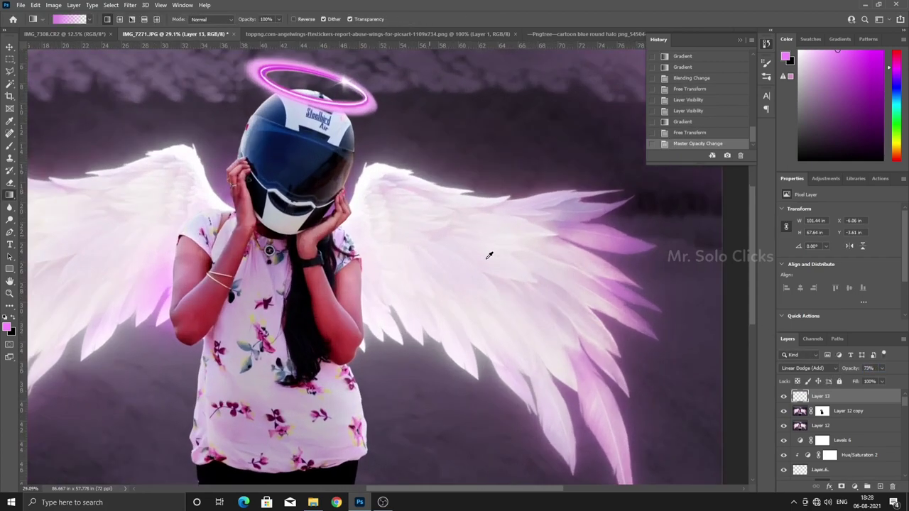
{"action": "scroll", "coordinate": [450, 233], "scroll_direction": "up", "scroll_amount": 1}
{"action": "scroll", "coordinate": [449, 232], "scroll_direction": "down", "scroll_amount": 4}
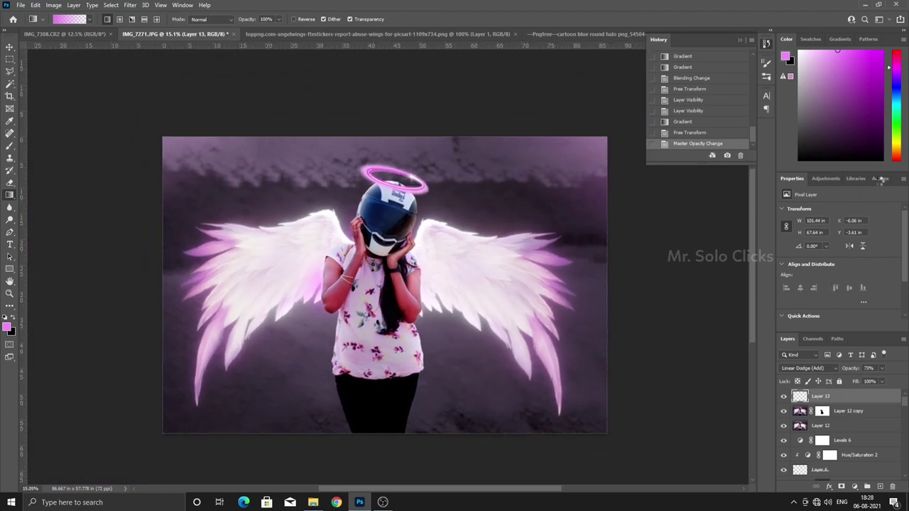
Step: Run Sharpen Portraits, merge its layer down, then run 5% Blue in Shadows
{"action": "left_click", "coordinate": [880, 179]}
{"action": "left_click", "coordinate": [813, 285]}
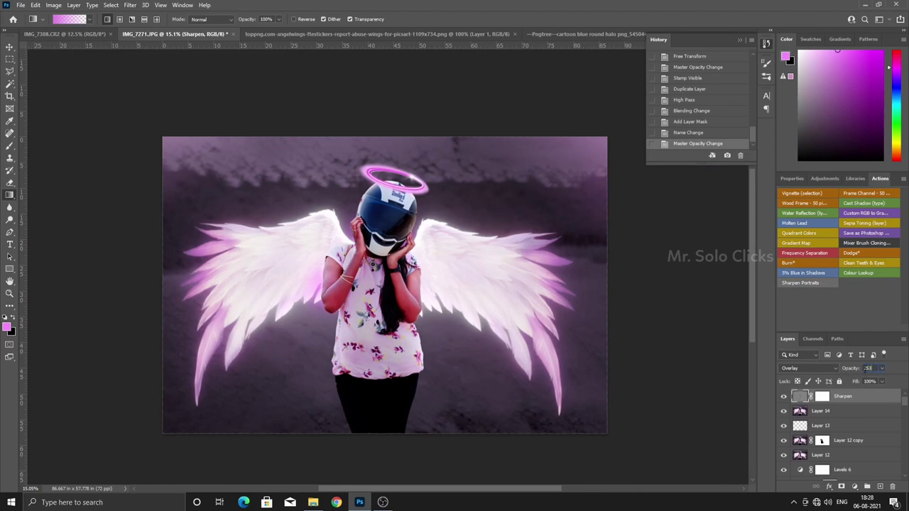
{"action": "right_click", "coordinate": [830, 413]}
{"action": "left_click", "coordinate": [839, 291]}
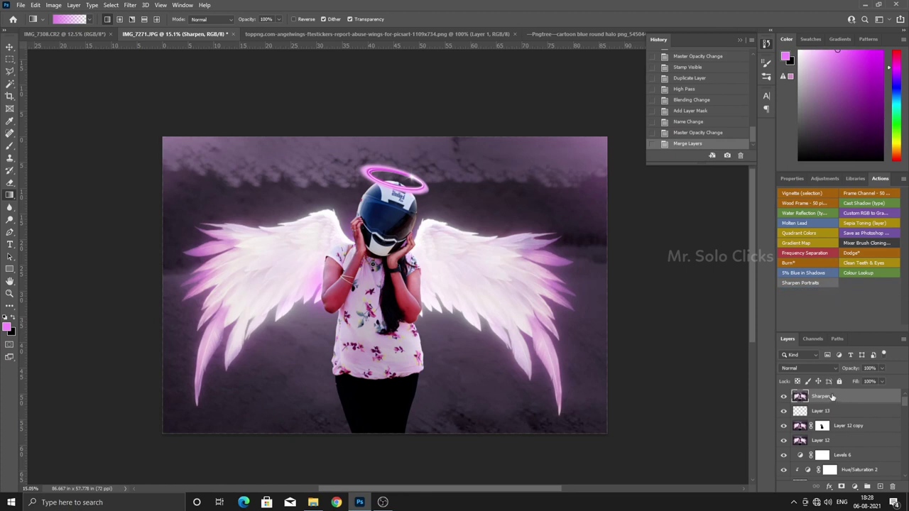
{"action": "left_click", "coordinate": [820, 274]}
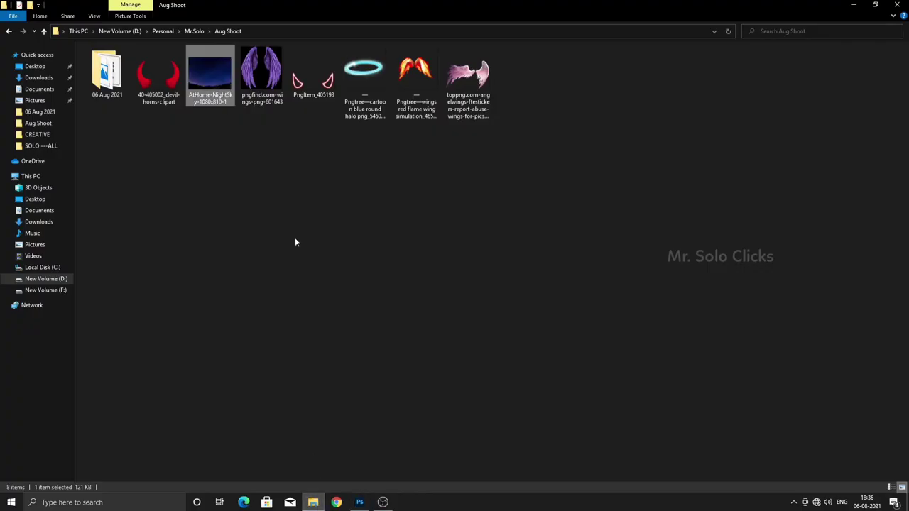
Step: Drop the night-sky photo in as Layer 15, enlarge it over the canvas, and blend it in Screen mode
{"action": "left_click_drag", "start_coordinate": [232, 74], "coordinate": [568, 34]}
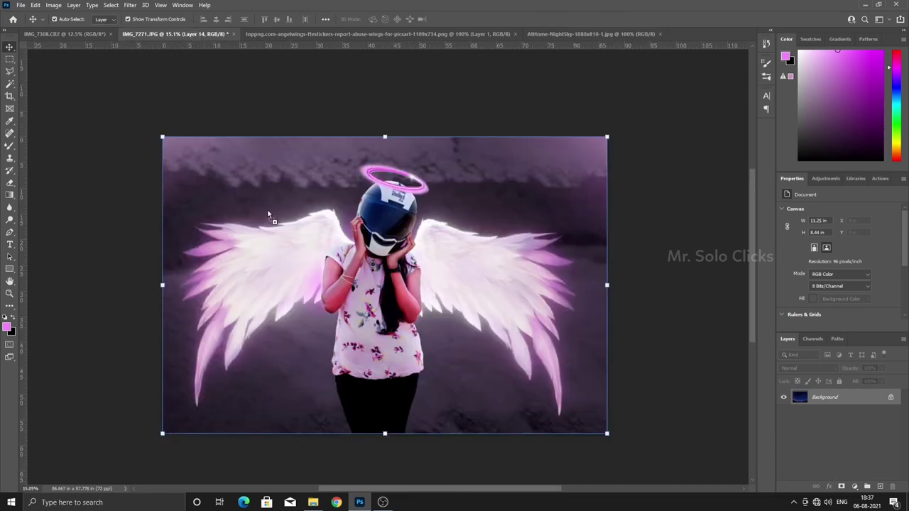
{"action": "mouse_move", "coordinate": [193, 37]}
{"action": "left_mouse_down"}
{"action": "mouse_move", "coordinate": [326, 243]}
{"action": "mouse_move", "coordinate": [587, 339]}
{"action": "left_mouse_up"}
{"action": "mouse_move", "coordinate": [458, 244]}
{"action": "left_mouse_down"}
{"action": "mouse_move", "coordinate": [363, 325]}
{"action": "mouse_move", "coordinate": [371, 326]}
{"action": "left_mouse_up"}
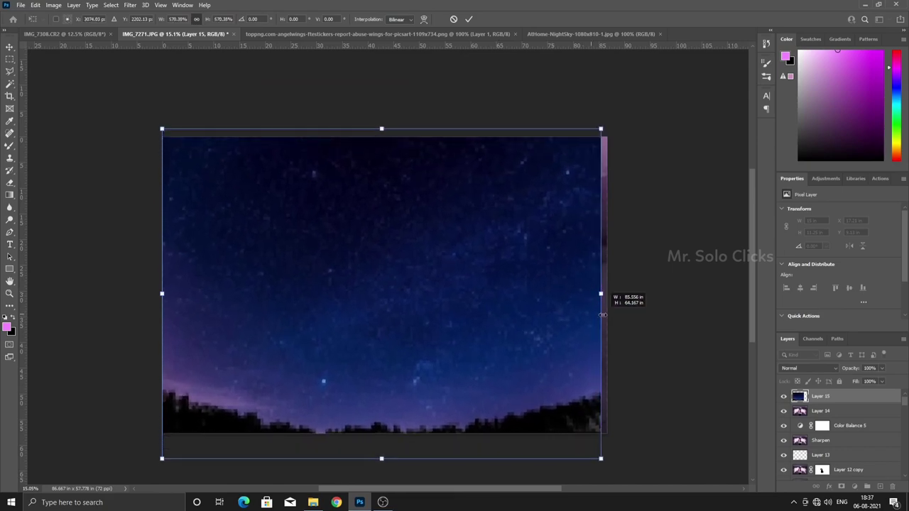
{"action": "left_click_drag", "start_coordinate": [497, 293], "coordinate": [611, 294]}
{"action": "key", "text": "Return"}
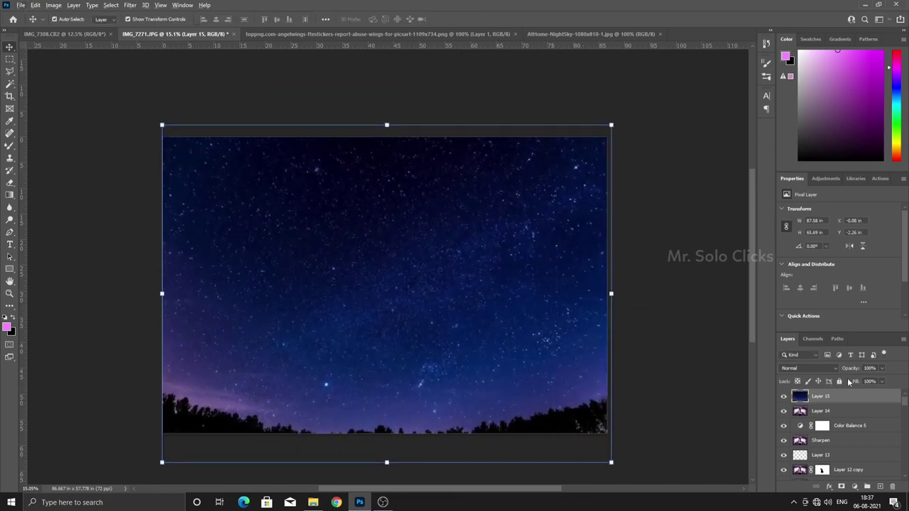
{"action": "left_click", "coordinate": [809, 368]}
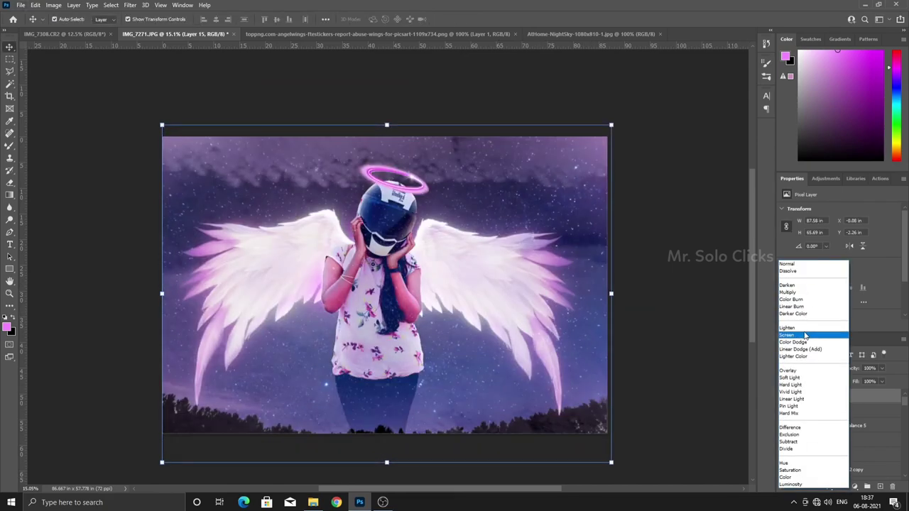
{"action": "left_click", "coordinate": [805, 335]}
Step: Add a Levels adjustment clipped to the sky layer, raising the black point to 79
{"action": "left_click", "coordinate": [856, 486]}
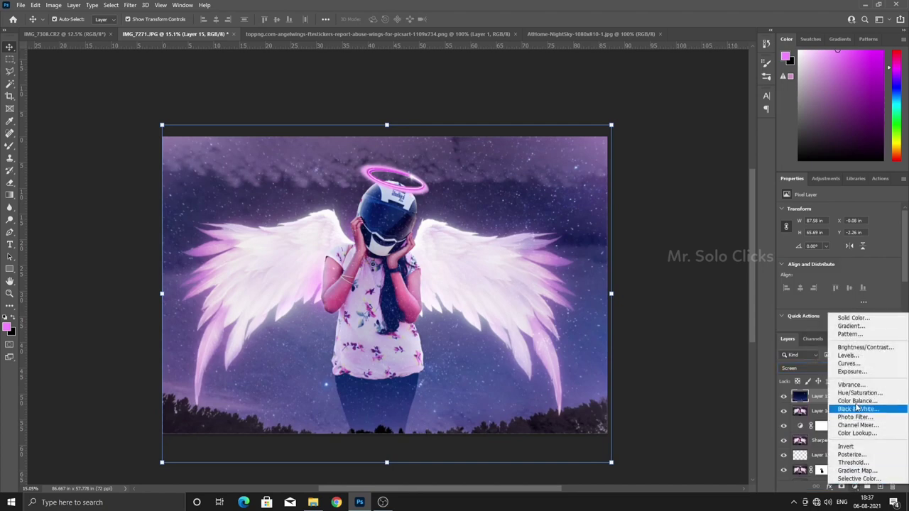
{"action": "left_click", "coordinate": [842, 355]}
{"action": "left_click", "coordinate": [838, 327]}
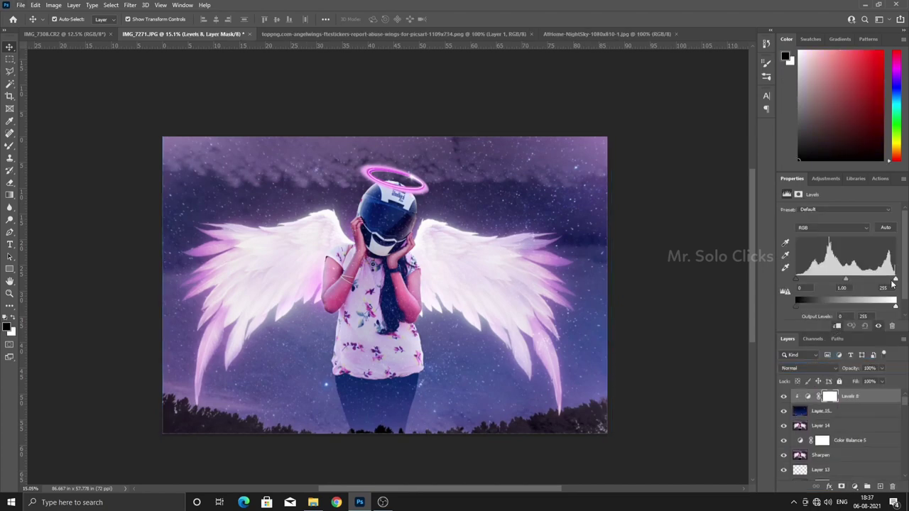
{"action": "mouse_move", "coordinate": [885, 281]}
{"action": "left_mouse_down"}
{"action": "mouse_move", "coordinate": [875, 281]}
{"action": "mouse_move", "coordinate": [895, 280]}
{"action": "left_mouse_up"}
{"action": "left_click_drag", "start_coordinate": [796, 280], "coordinate": [827, 274]}
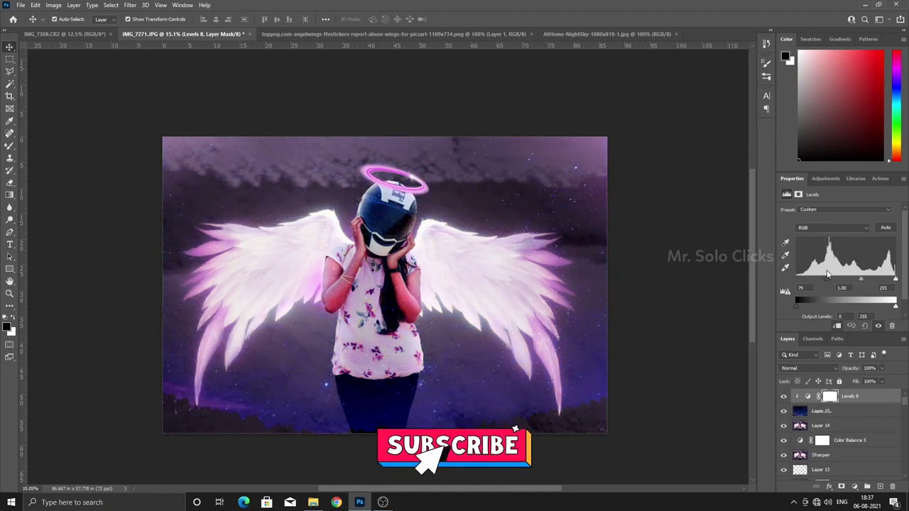
Step: Rescale the night-sky layer to about 98% so it fits the canvas
{"action": "left_click", "coordinate": [801, 411]}
{"action": "key", "text": "ctrl+t"}
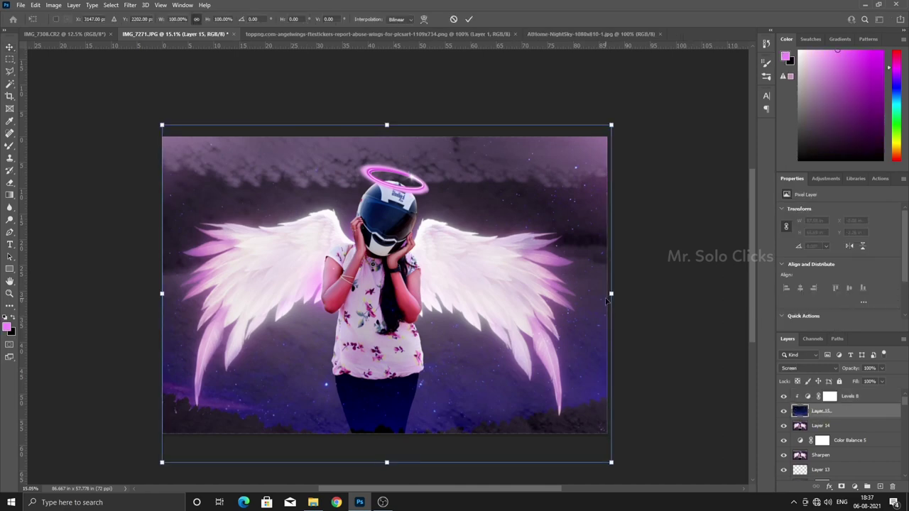
{"action": "mouse_move", "coordinate": [612, 300]}
{"action": "left_mouse_down"}
{"action": "mouse_move", "coordinate": [662, 304]}
{"action": "mouse_move", "coordinate": [739, 284]}
{"action": "left_mouse_up"}
{"action": "left_click_drag", "start_coordinate": [538, 293], "coordinate": [526, 305]}
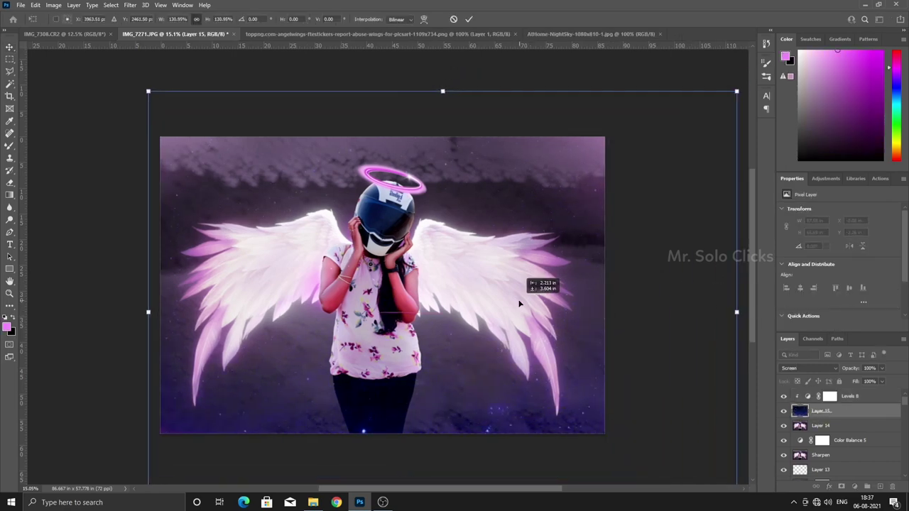
{"action": "left_click_drag", "start_coordinate": [738, 306], "coordinate": [603, 319]}
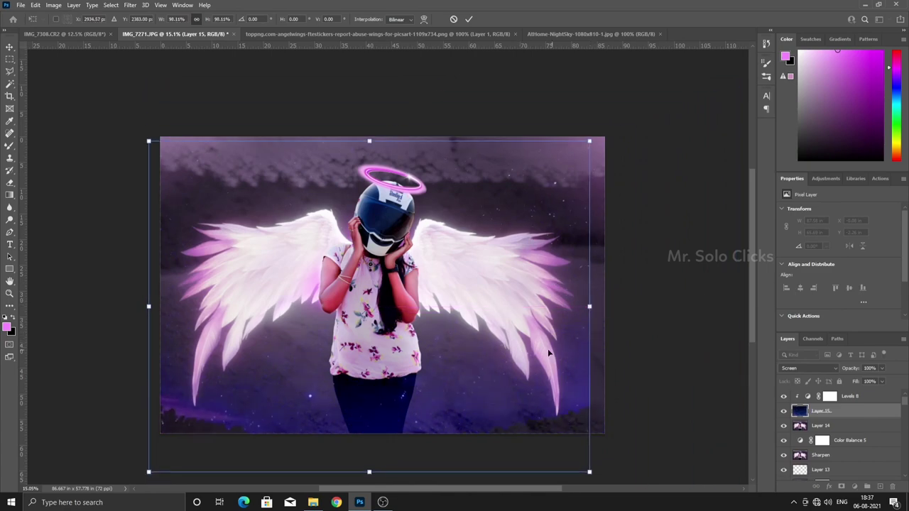
{"action": "left_click_drag", "start_coordinate": [548, 349], "coordinate": [558, 387]}
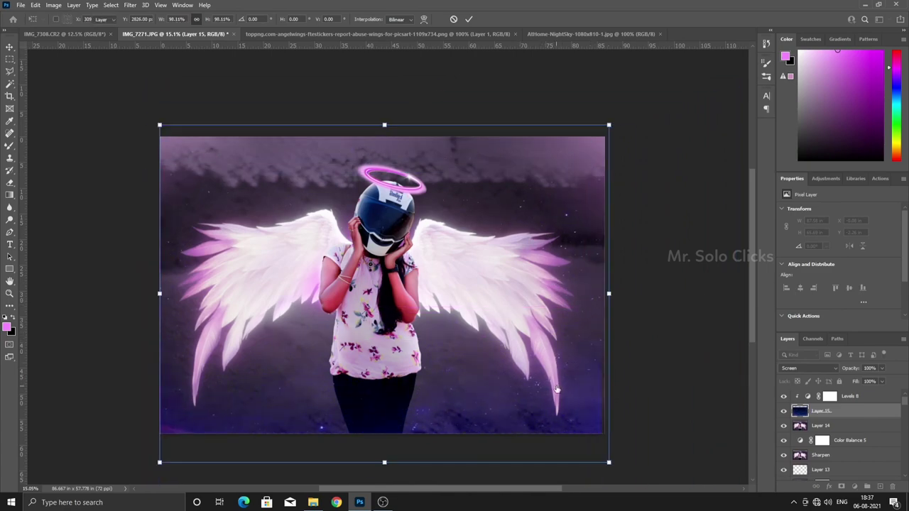
{"action": "key", "text": "Return"}
{"action": "left_click", "coordinate": [815, 398]}
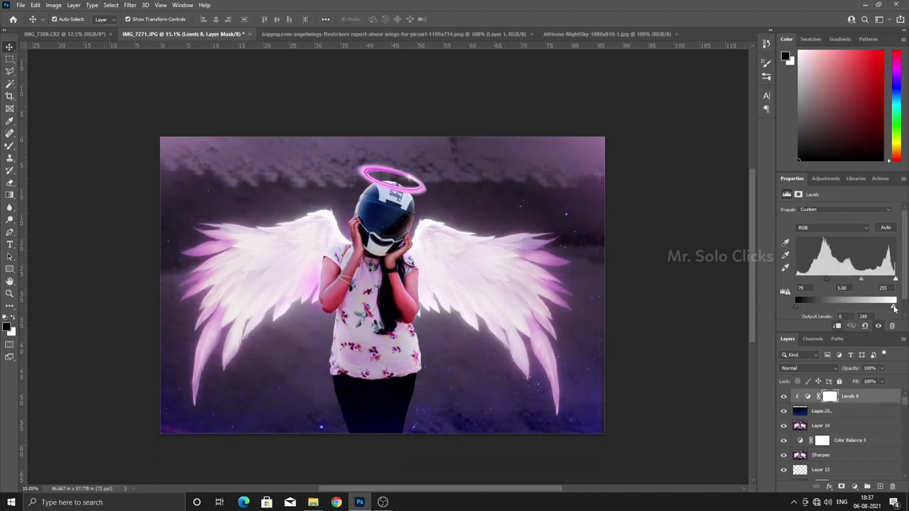
{"action": "left_click", "coordinate": [828, 411]}
Step: Hide the sky with a black mask, then paint white to reveal stars around both wings
{"action": "left_click", "coordinate": [842, 487], "text": "alt"}
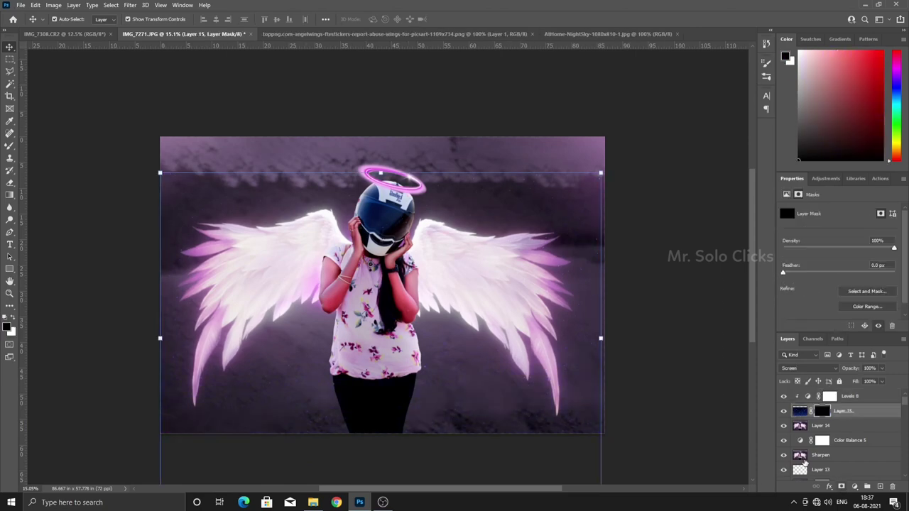
{"action": "right_click", "coordinate": [10, 145]}
{"action": "left_click", "coordinate": [48, 147]}
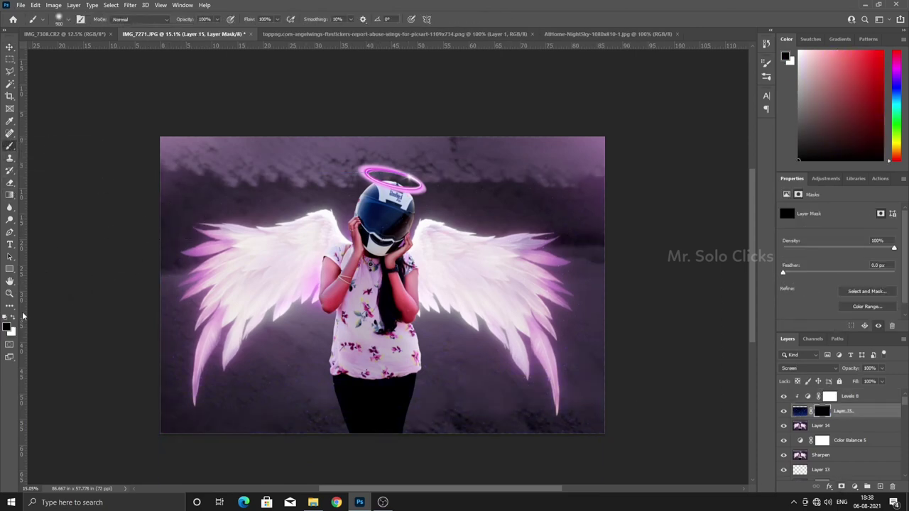
{"action": "key", "text": "x"}
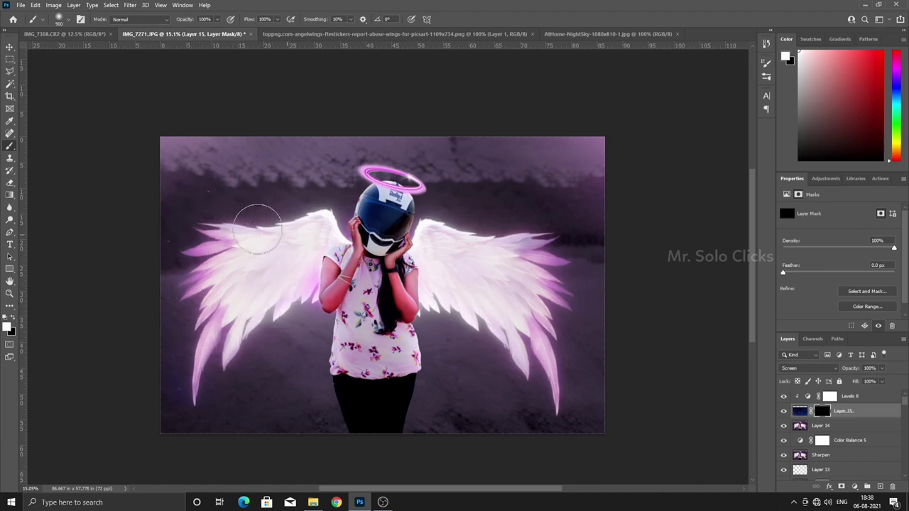
{"action": "left_click_drag", "start_coordinate": [258, 229], "coordinate": [324, 213]}
{"action": "left_click_drag", "start_coordinate": [299, 267], "coordinate": [248, 320]}
{"action": "left_click_drag", "start_coordinate": [222, 247], "coordinate": [294, 203]}
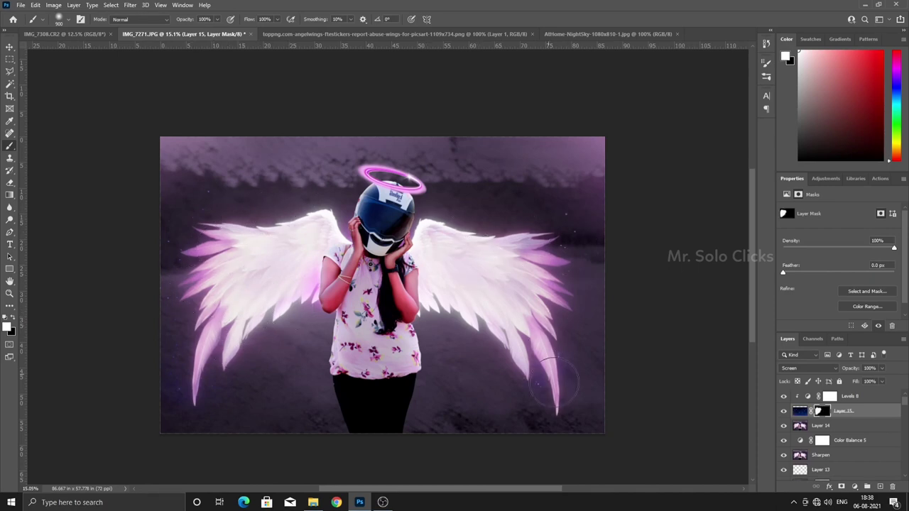
{"action": "left_click_drag", "start_coordinate": [465, 317], "coordinate": [481, 298]}
{"action": "left_click_drag", "start_coordinate": [510, 260], "coordinate": [352, 223]}
Step: With a larger brush, reveal stars below the right wing tip
{"action": "scroll", "coordinate": [284, 343], "scroll_direction": "up", "scroll_amount": 3}
{"action": "scroll", "coordinate": [334, 309], "scroll_direction": "down", "scroll_amount": 2}
{"action": "scroll", "coordinate": [335, 308], "scroll_direction": "down", "scroll_amount": 1}
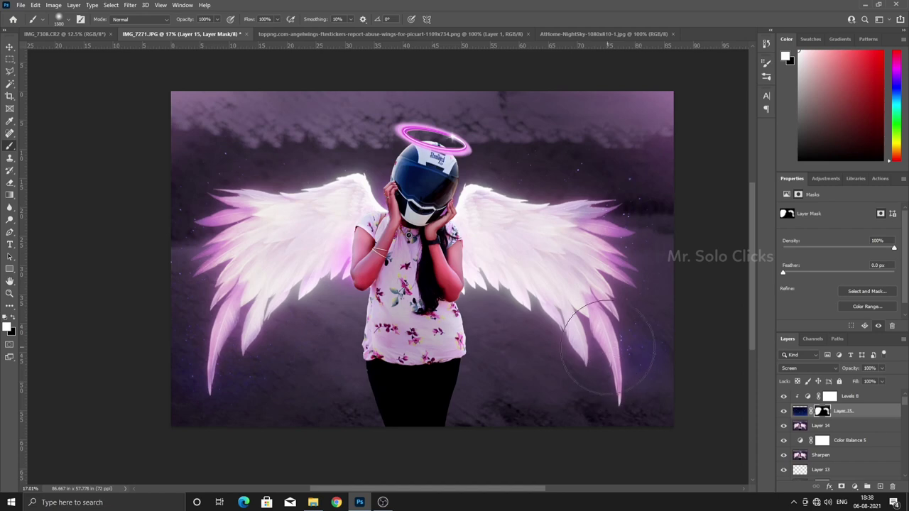
{"action": "key", "text": "bracketright"}
{"action": "key", "text": "bracketright"}
{"action": "key", "text": "bracketright"}
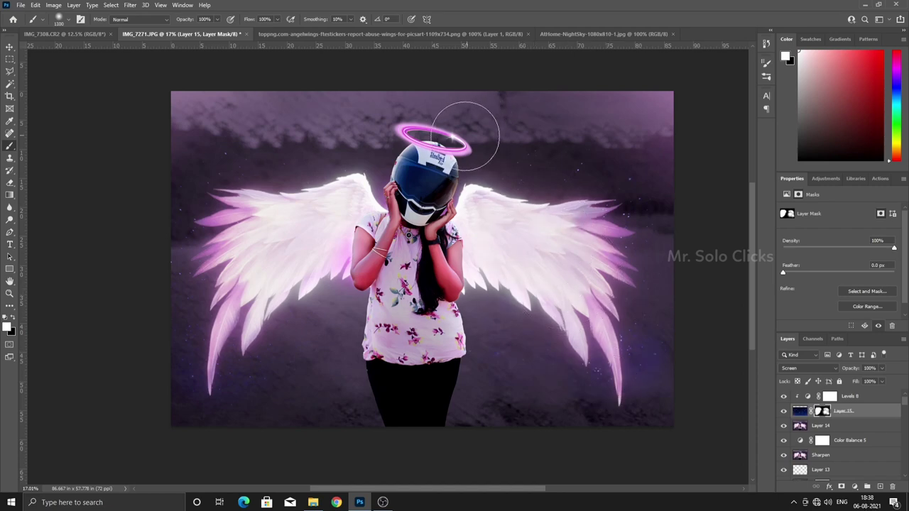
{"action": "scroll", "coordinate": [462, 160], "scroll_direction": "up", "scroll_amount": 3}
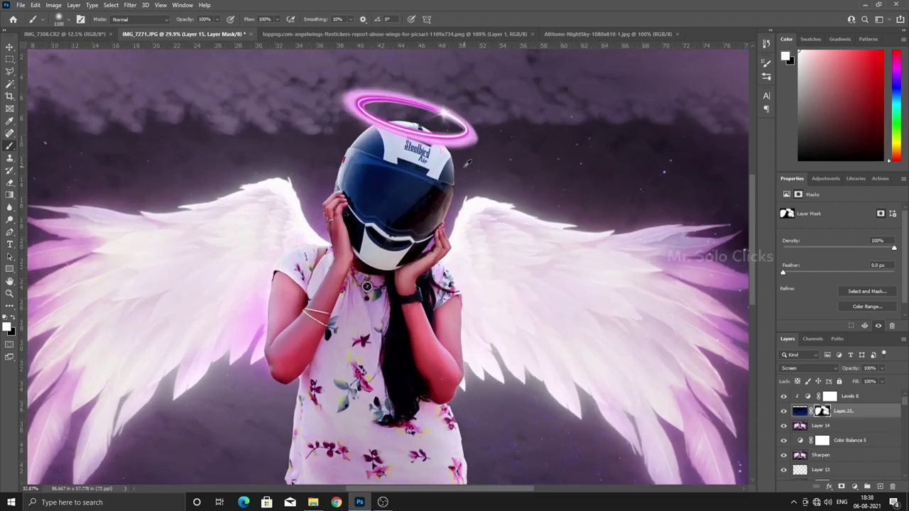
{"action": "scroll", "coordinate": [538, 234], "scroll_direction": "down", "scroll_amount": 2}
{"action": "scroll", "coordinate": [538, 234], "scroll_direction": "up", "scroll_amount": 2}
{"action": "scroll", "coordinate": [538, 237], "scroll_direction": "down", "scroll_amount": 2}
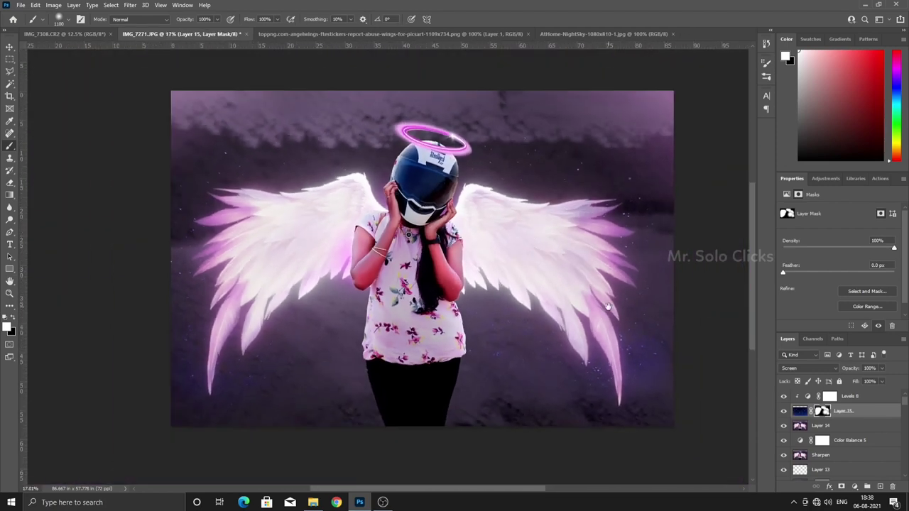
{"action": "scroll", "coordinate": [604, 323], "scroll_direction": "up", "scroll_amount": 1}
{"action": "left_click_drag", "start_coordinate": [604, 323], "coordinate": [467, 301]}
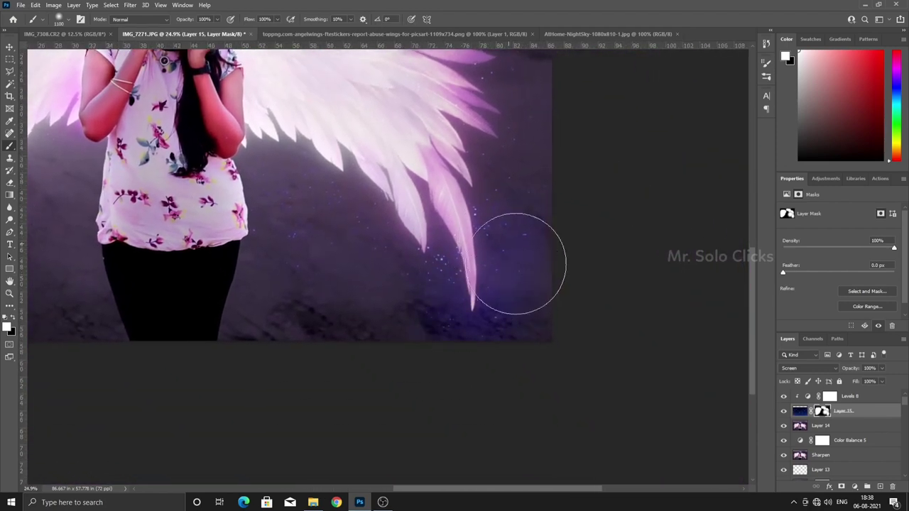
{"action": "mouse_move", "coordinate": [533, 263]}
{"action": "left_mouse_down"}
{"action": "mouse_move", "coordinate": [516, 86]}
{"action": "mouse_move", "coordinate": [339, 263]}
{"action": "mouse_move", "coordinate": [365, 218]}
{"action": "mouse_move", "coordinate": [279, 328]}
{"action": "left_mouse_up"}
Step: Centre the image and switch to a larger black brush for the bottom-right corner
{"action": "scroll", "coordinate": [419, 276], "scroll_direction": "down", "scroll_amount": 3}
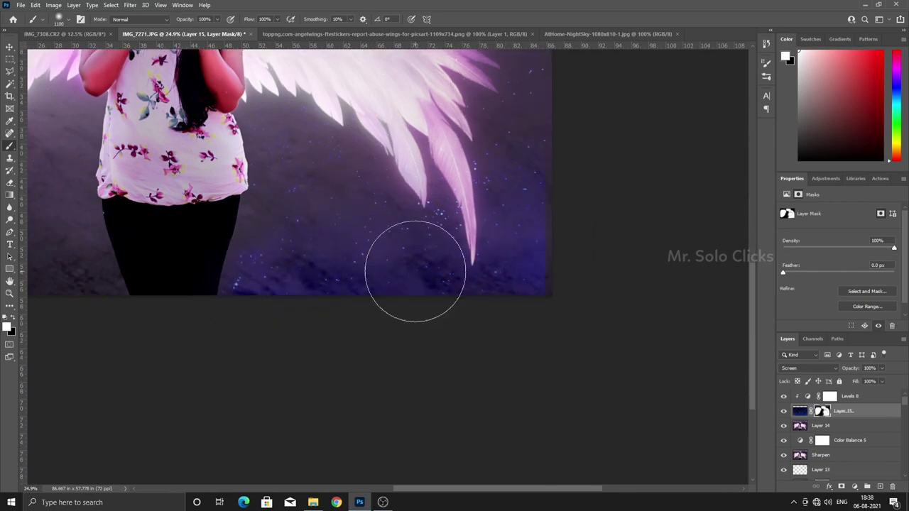
{"action": "left_click_drag", "start_coordinate": [373, 238], "coordinate": [457, 344]}
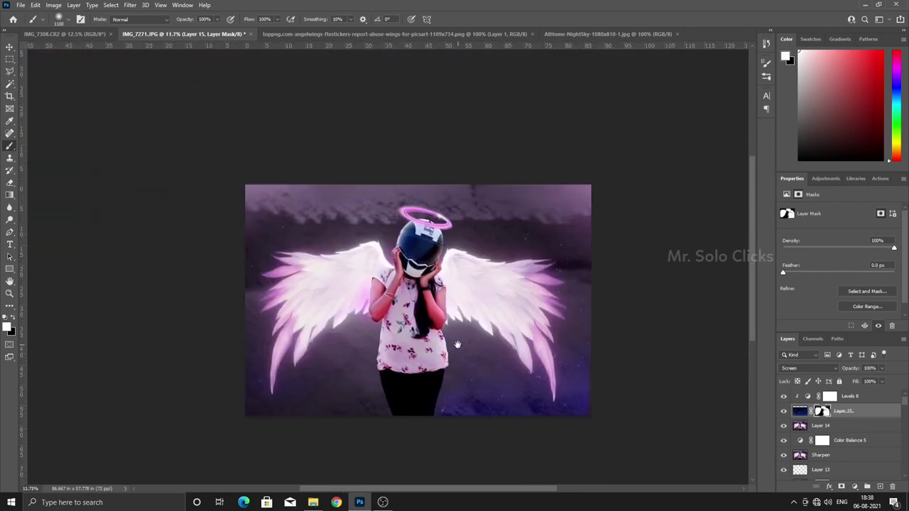
{"action": "left_click", "coordinate": [11, 321]}
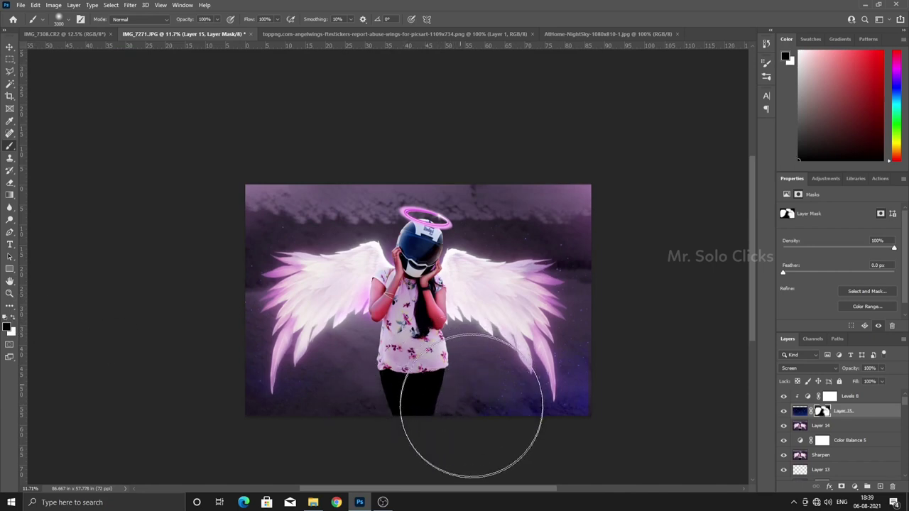
{"action": "key", "text": "bracketright"}
{"action": "key", "text": "bracketright"}
{"action": "key", "text": "bracketright"}
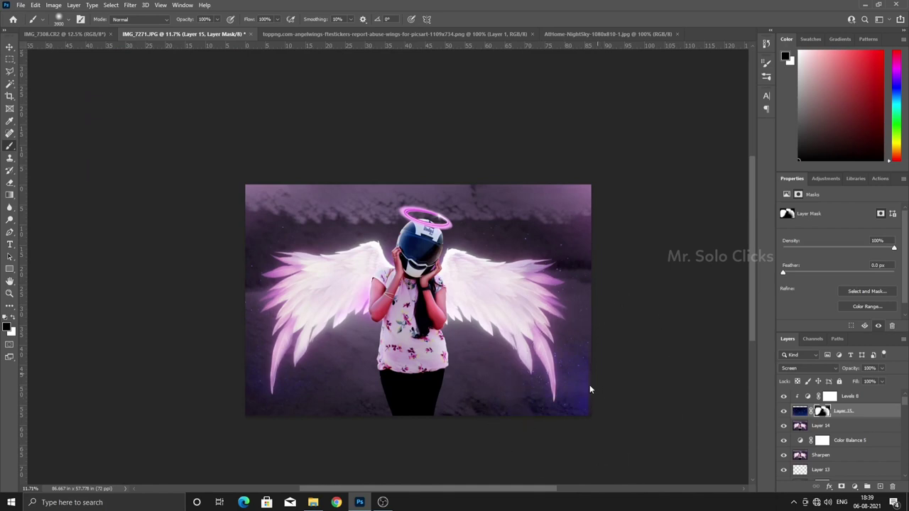
{"action": "key", "text": "bracketright"}
Step: Mask out the blue glow in the bottom-right corner and touch up the right wing
{"action": "left_click", "coordinate": [589, 387]}
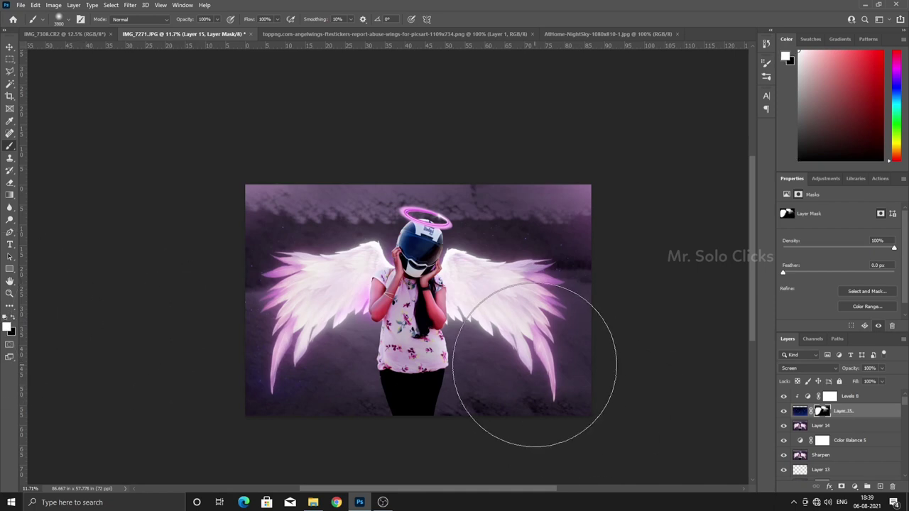
{"action": "key", "text": "bracketleft"}
{"action": "key", "text": "bracketleft"}
{"action": "key", "text": "bracketleft"}
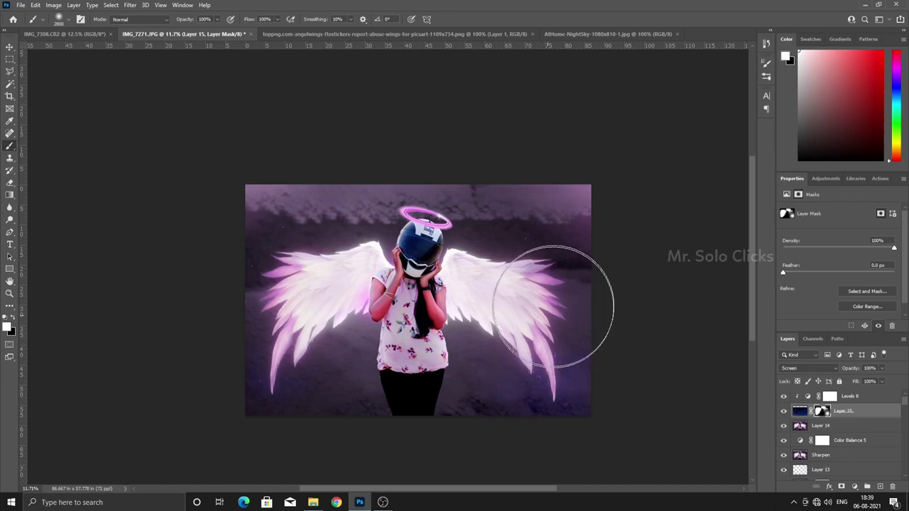
{"action": "left_click_drag", "start_coordinate": [547, 324], "coordinate": [505, 317]}
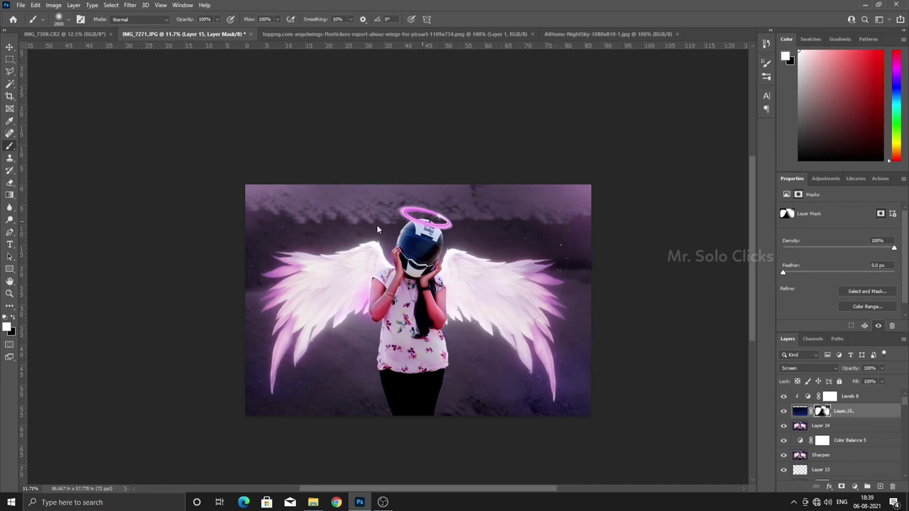
{"action": "scroll", "coordinate": [411, 251], "scroll_direction": "up", "scroll_amount": 3}
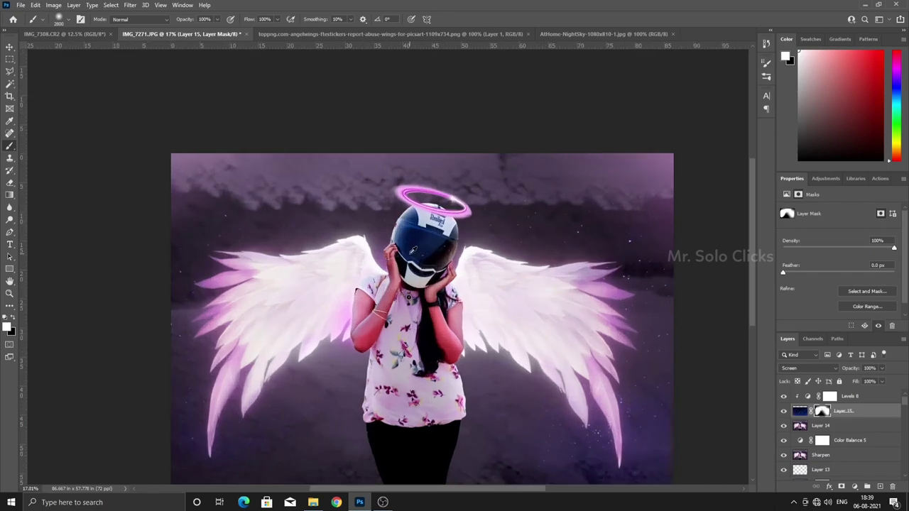
{"action": "scroll", "coordinate": [412, 250], "scroll_direction": "up", "scroll_amount": 3}
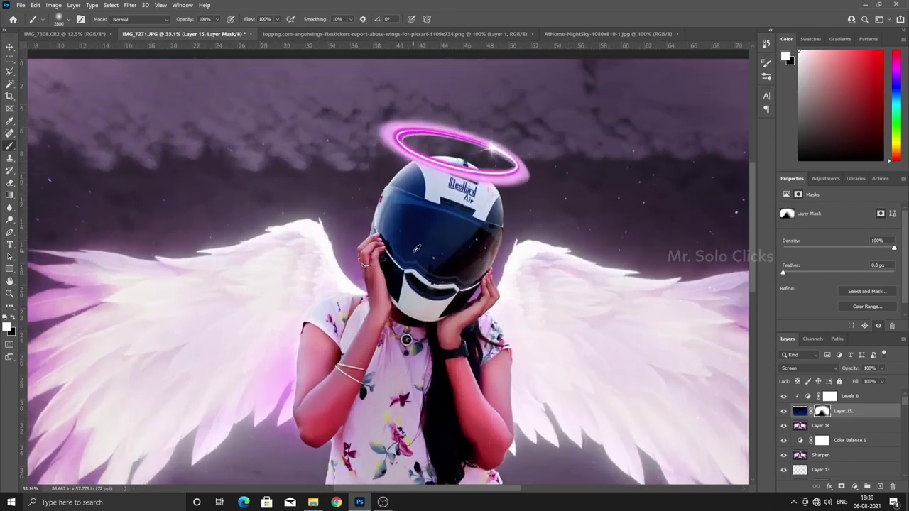
{"action": "left_click", "coordinate": [12, 319]}
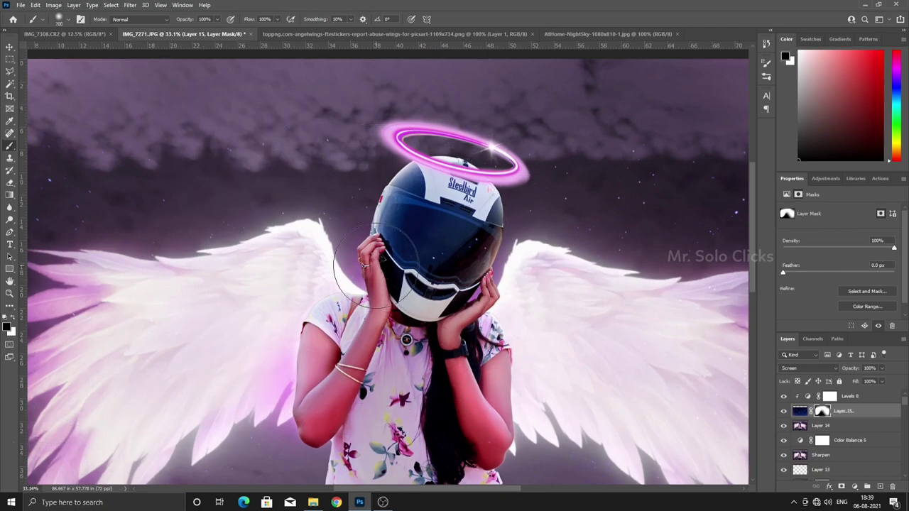
{"action": "key", "text": "bracketleft"}
{"action": "key", "text": "bracketleft"}
{"action": "key", "text": "bracketleft"}
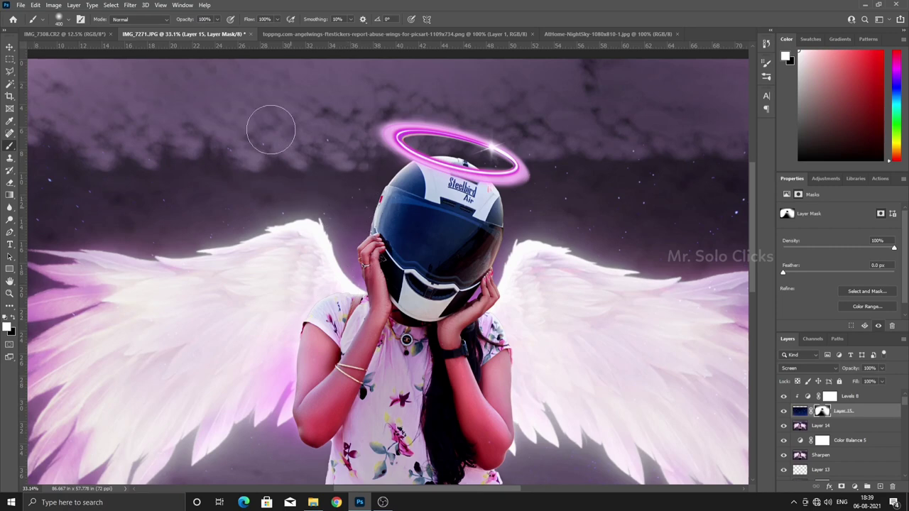
Step: Bring the whole image into view and greatly enlarge the brush
{"action": "scroll", "coordinate": [271, 129], "scroll_direction": "down", "scroll_amount": 5}
{"action": "scroll", "coordinate": [337, 270], "scroll_direction": "up", "scroll_amount": 2}
{"action": "left_click_drag", "start_coordinate": [380, 345], "coordinate": [380, 260]}
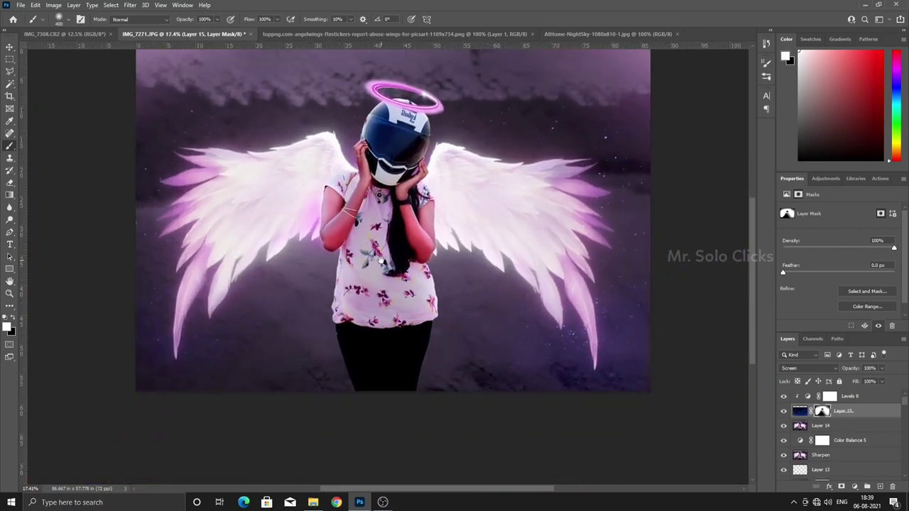
{"action": "key", "text": "bracketright"}
{"action": "key", "text": "bracketright"}
{"action": "key", "text": "bracketright"}
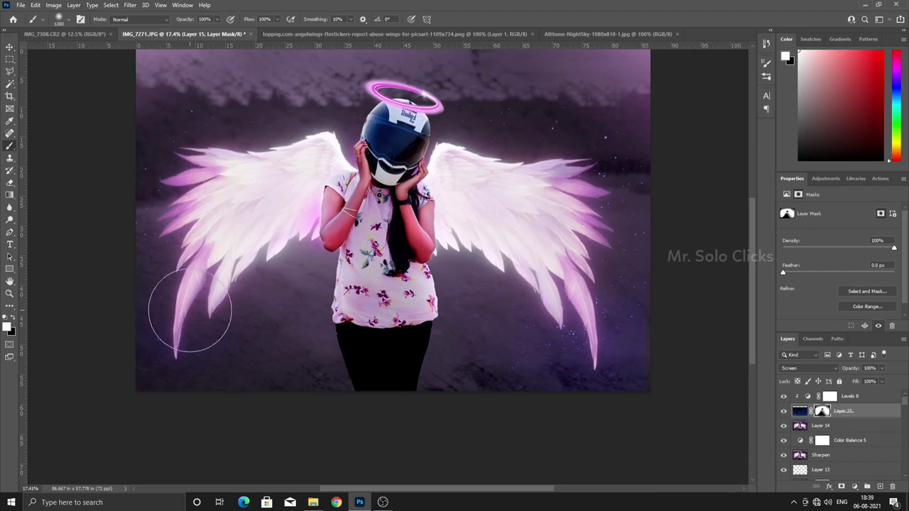
{"action": "key", "text": "bracketright"}
{"action": "key", "text": "bracketright"}
{"action": "key", "text": "bracketright"}
{"action": "key", "text": "bracketright"}
{"action": "key", "text": "bracketright"}
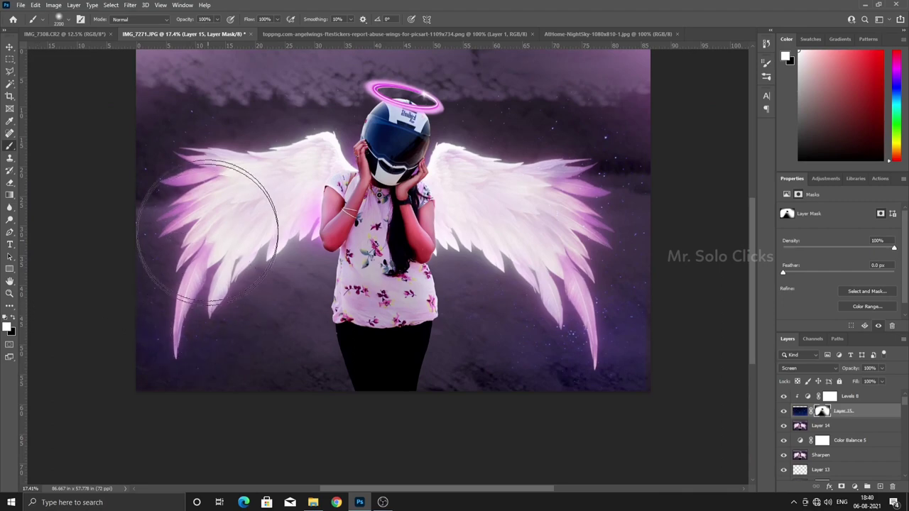
{"action": "scroll", "coordinate": [249, 220], "scroll_direction": "down", "scroll_amount": 2}
{"action": "scroll", "coordinate": [248, 229], "scroll_direction": "down", "scroll_amount": 1}
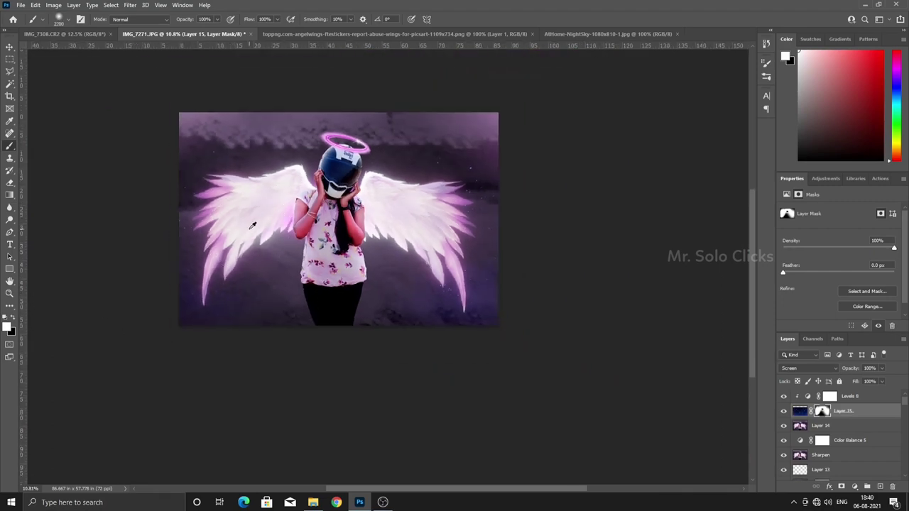
{"action": "scroll", "coordinate": [252, 226], "scroll_direction": "up", "scroll_amount": 2}
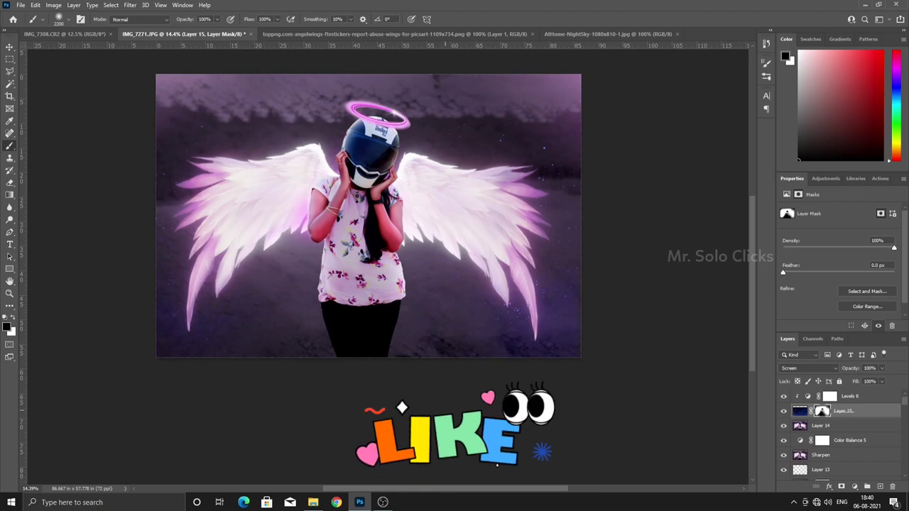
{"action": "scroll", "coordinate": [401, 361], "scroll_direction": "up", "scroll_amount": 2}
{"action": "scroll", "coordinate": [404, 361], "scroll_direction": "down", "scroll_amount": 3}
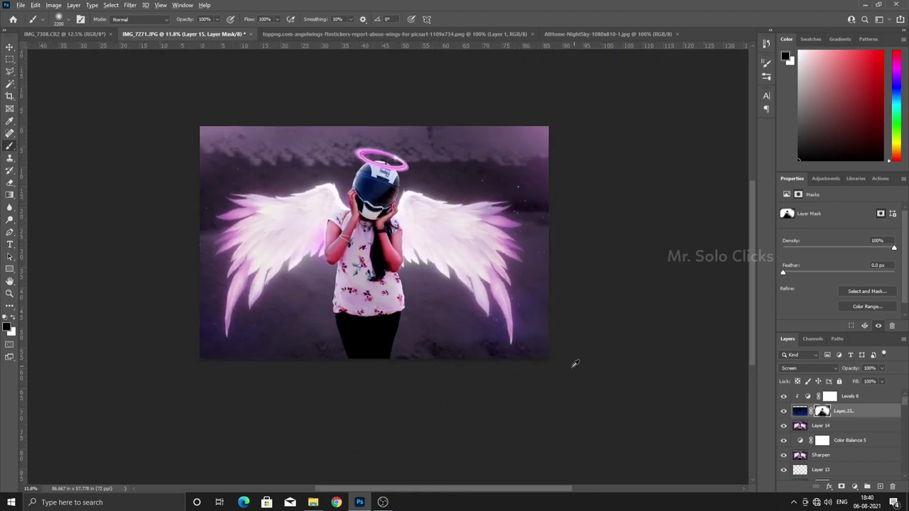
{"action": "scroll", "coordinate": [502, 364], "scroll_direction": "up", "scroll_amount": 3}
{"action": "scroll", "coordinate": [331, 229], "scroll_direction": "down", "scroll_amount": 2}
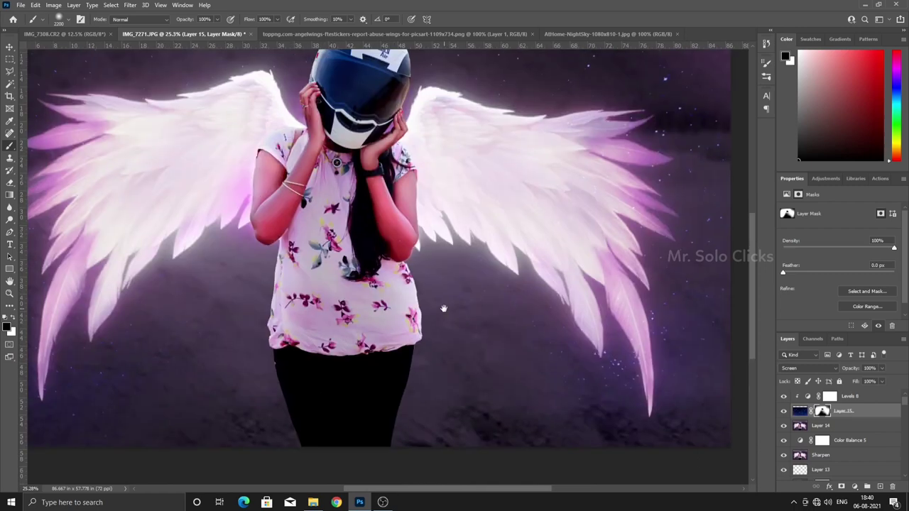
{"action": "scroll", "coordinate": [407, 261], "scroll_direction": "down", "scroll_amount": 2}
{"action": "scroll", "coordinate": [406, 261], "scroll_direction": "up", "scroll_amount": 1}
{"action": "scroll", "coordinate": [406, 261], "scroll_direction": "up", "scroll_amount": 2}
{"action": "scroll", "coordinate": [407, 260], "scroll_direction": "up", "scroll_amount": 2}
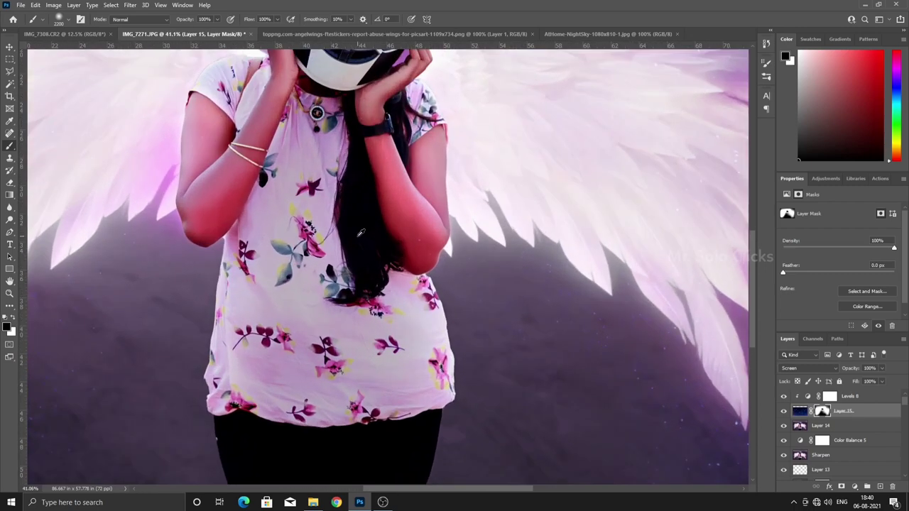
Step: Paint white with a 500 px brush to reveal stars over the wing beside the arm
{"action": "key", "text": "x"}
{"action": "key", "text": "bracketleft"}
{"action": "key", "text": "bracketleft"}
{"action": "key", "text": "bracketleft"}
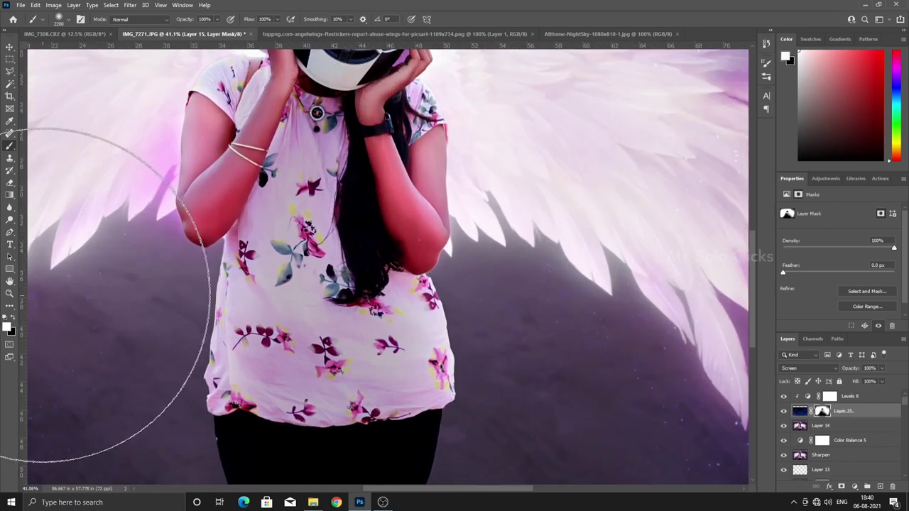
{"action": "left_click", "coordinate": [150, 266]}
{"action": "key", "text": "bracketleft"}
{"action": "key", "text": "bracketleft"}
{"action": "key", "text": "bracketleft"}
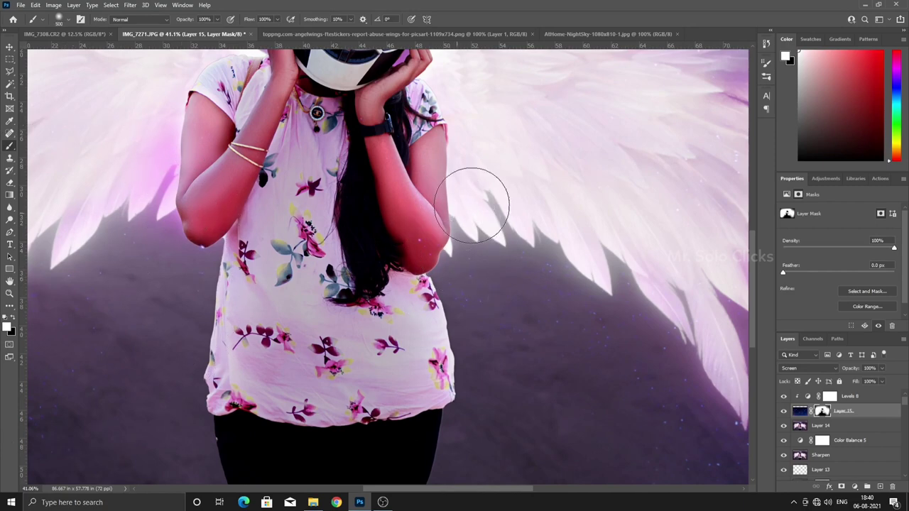
{"action": "scroll", "coordinate": [477, 204], "scroll_direction": "up", "scroll_amount": 3}
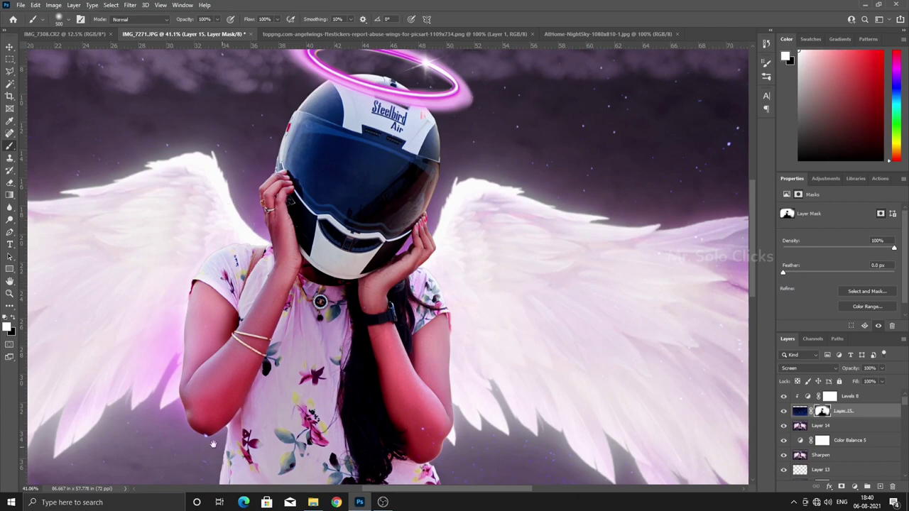
{"action": "left_click_drag", "start_coordinate": [223, 439], "coordinate": [361, 247]}
{"action": "scroll", "coordinate": [247, 247], "scroll_direction": "down", "scroll_amount": 5}
{"action": "left_click_drag", "start_coordinate": [359, 194], "coordinate": [438, 260]}
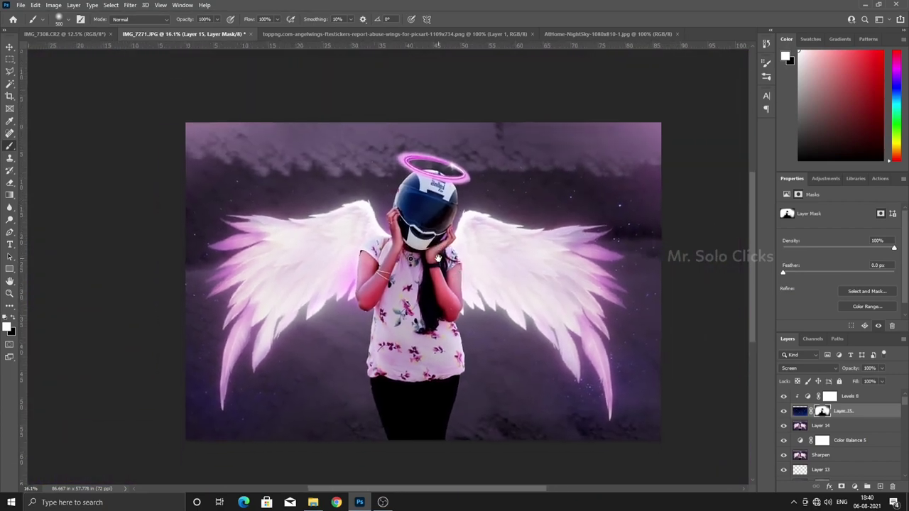
Step: Duplicate the star-sky layer with its Levels adjustment and set the copy's opacity to 60%
{"action": "left_click", "coordinate": [808, 411]}
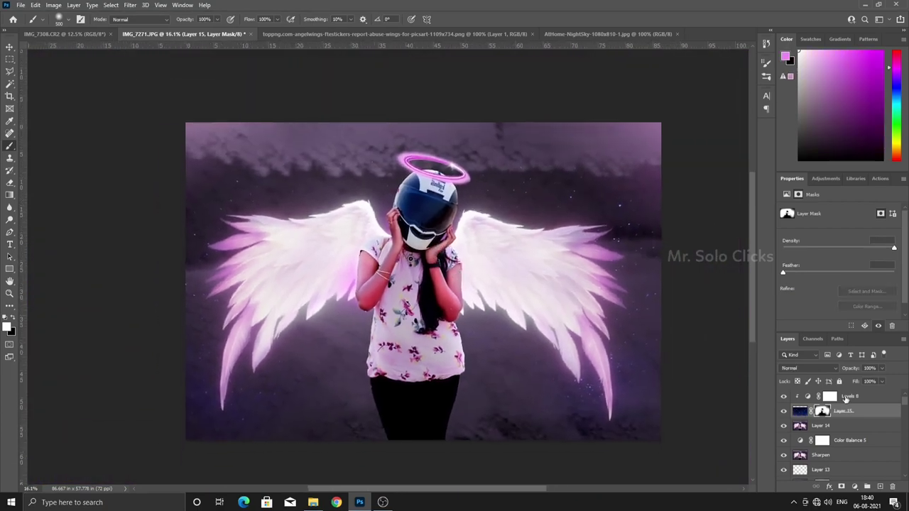
{"action": "key", "text": "ctrl+j"}
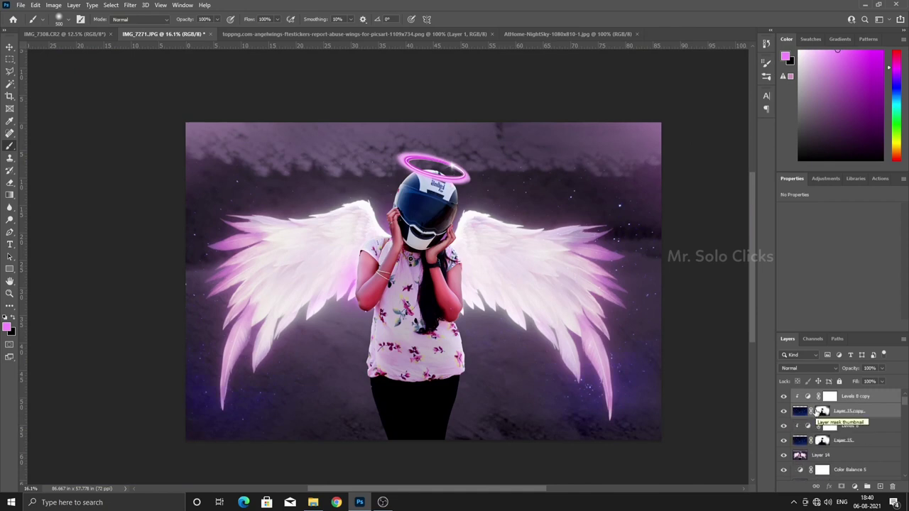
{"action": "left_click", "coordinate": [801, 412]}
{"action": "type", "text": "15"}
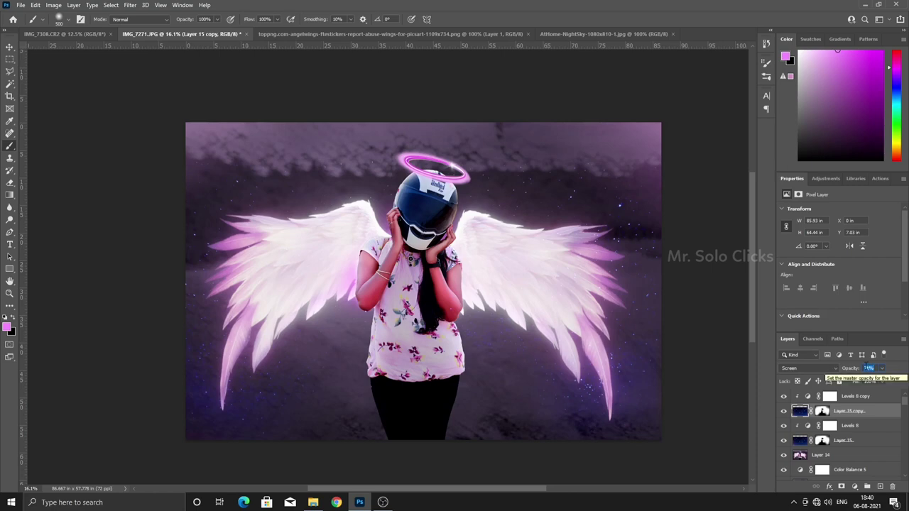
{"action": "left_click", "coordinate": [869, 368]}
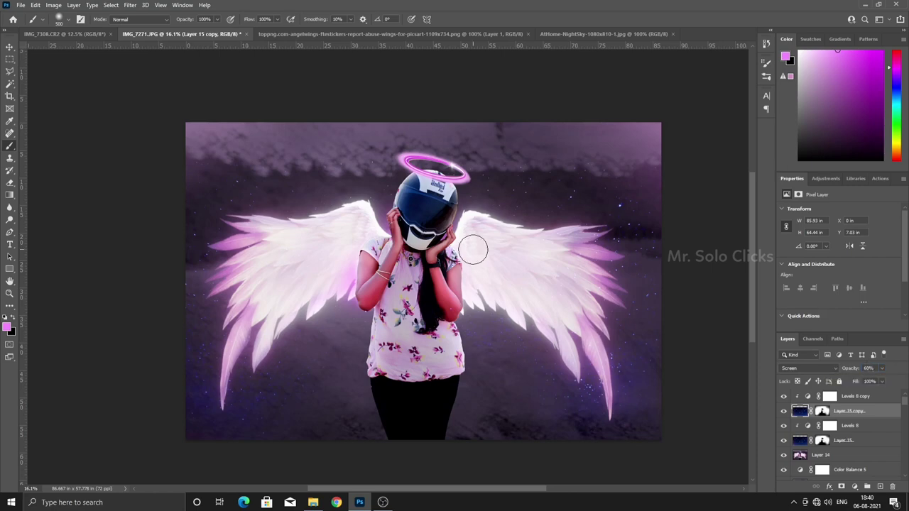
{"action": "scroll", "coordinate": [483, 238], "scroll_direction": "up", "scroll_amount": 2}
{"action": "scroll", "coordinate": [483, 238], "scroll_direction": "up", "scroll_amount": 1}
{"action": "scroll", "coordinate": [485, 239], "scroll_direction": "down", "scroll_amount": 3}
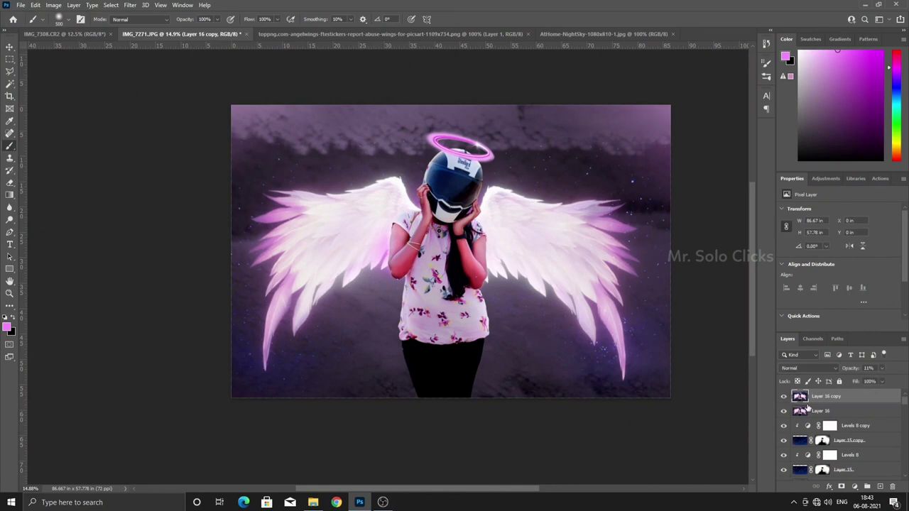
{"action": "left_click", "coordinate": [21, 5]}
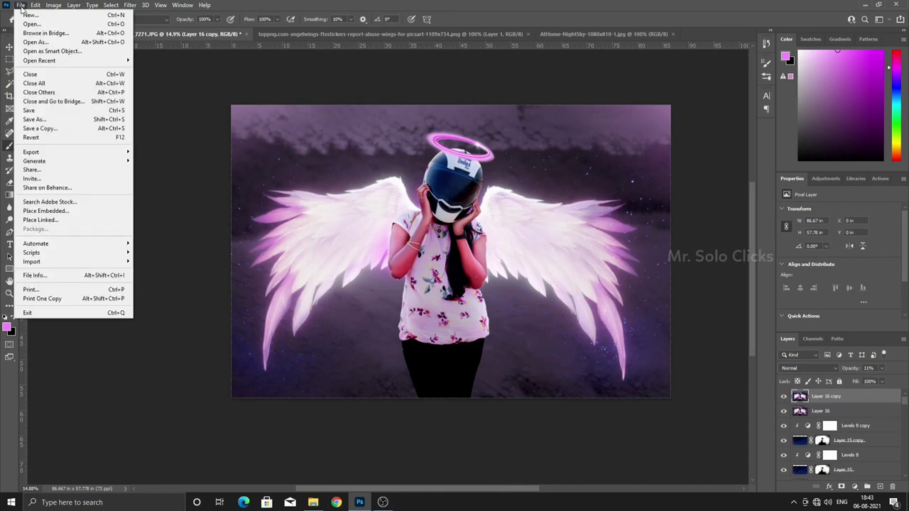
{"action": "left_click", "coordinate": [22, 6]}
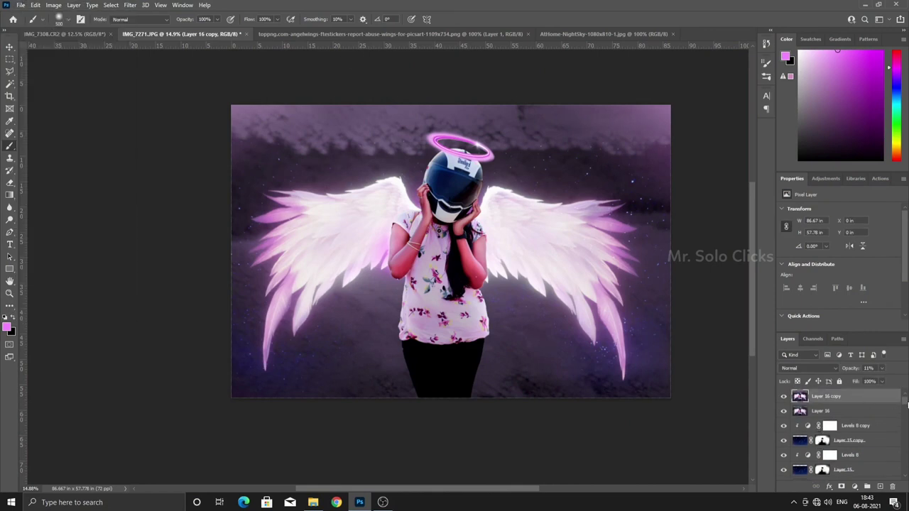
{"action": "left_click_drag", "start_coordinate": [907, 404], "coordinate": [907, 476]}
{"action": "left_click", "coordinate": [784, 461], "text": "alt"}
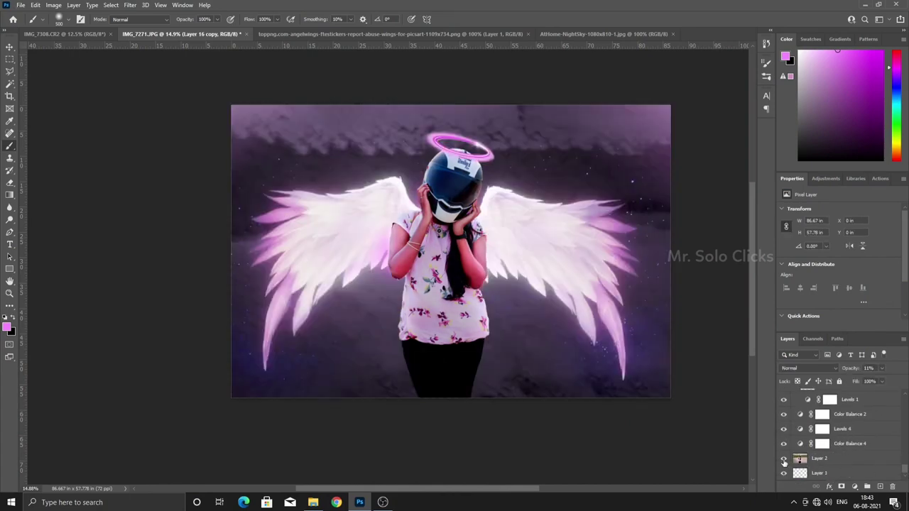
{"action": "left_click", "coordinate": [784, 460], "text": "alt"}
{"action": "left_click", "coordinate": [784, 460], "text": "alt"}
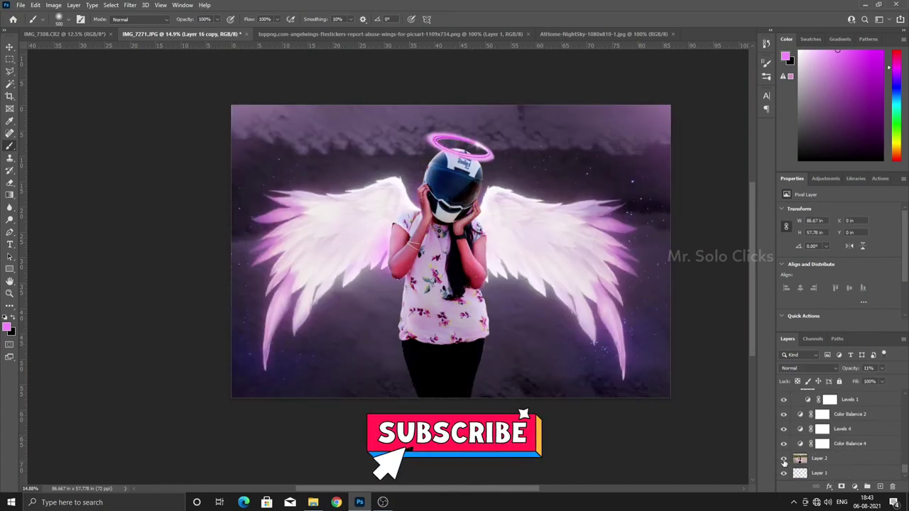
{"action": "left_click", "coordinate": [785, 460], "text": "alt"}
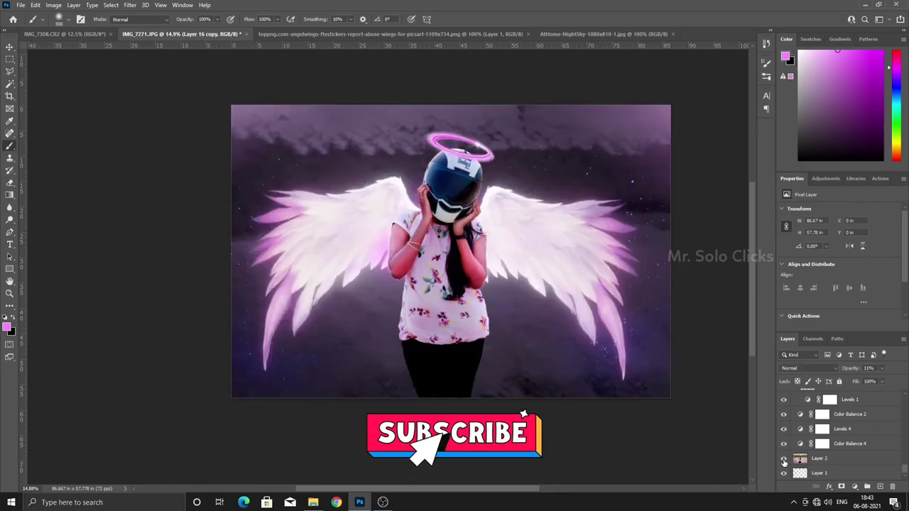